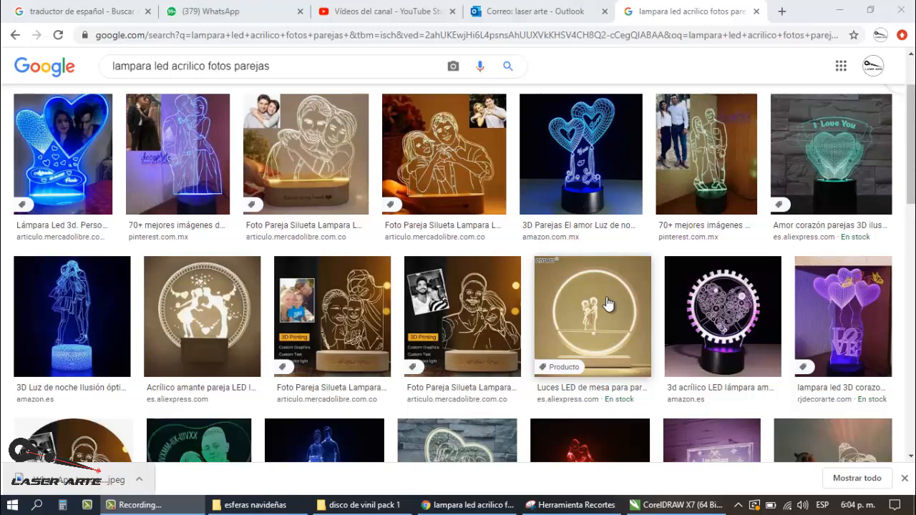
Step: Preview three couple-portrait LED lamp results, comparing each source photo with its engraved line drawing
click(321, 170)
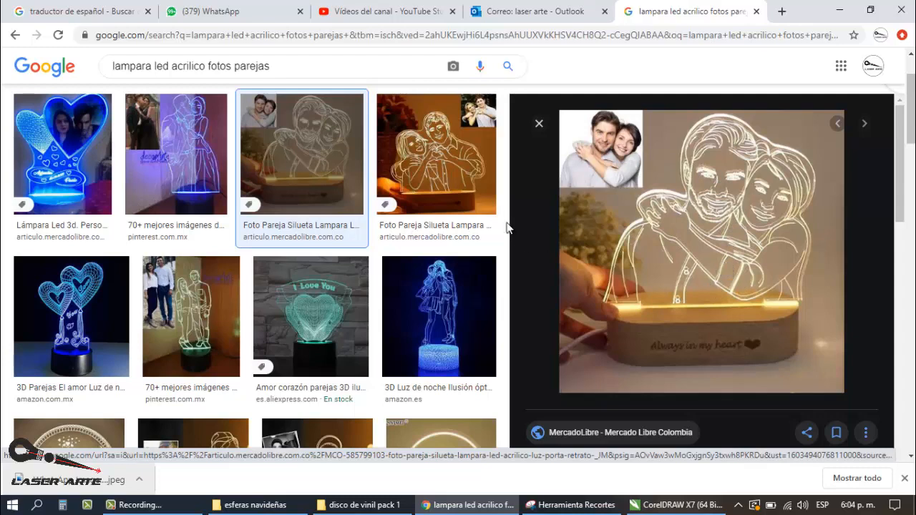
click(466, 179)
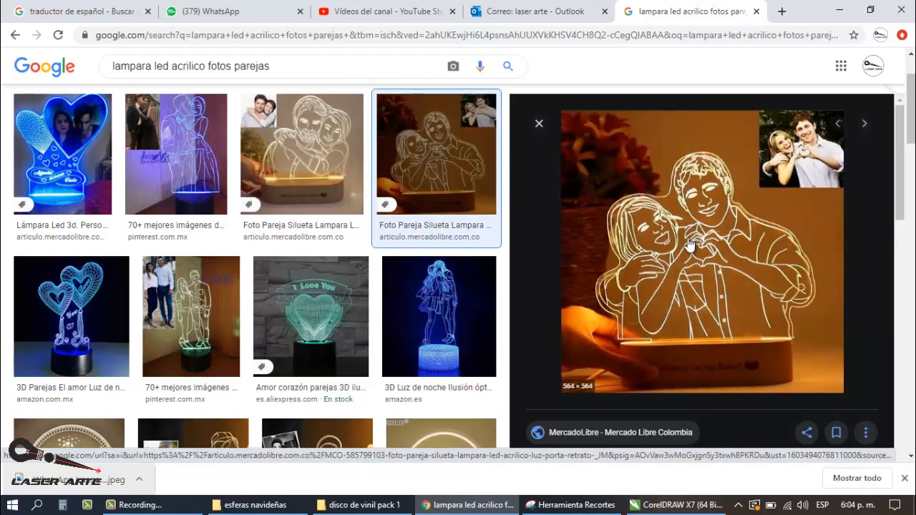
click(196, 299)
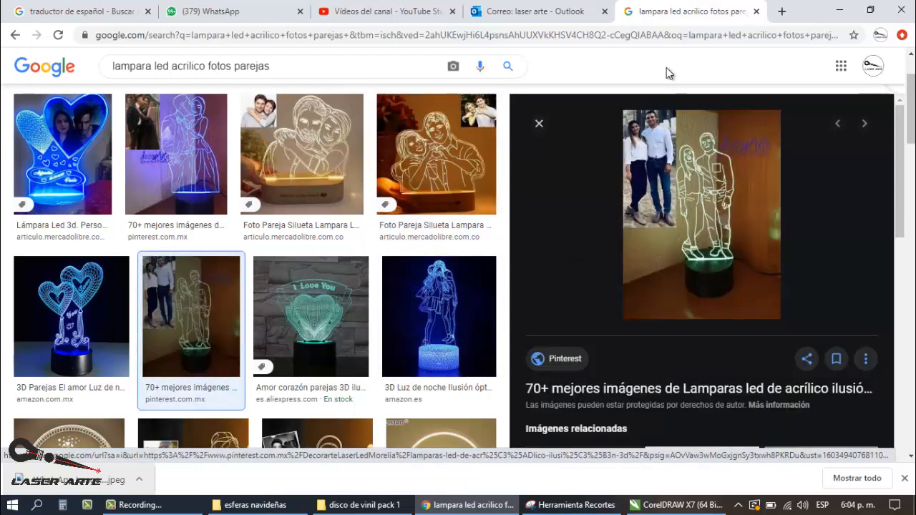
click(544, 128)
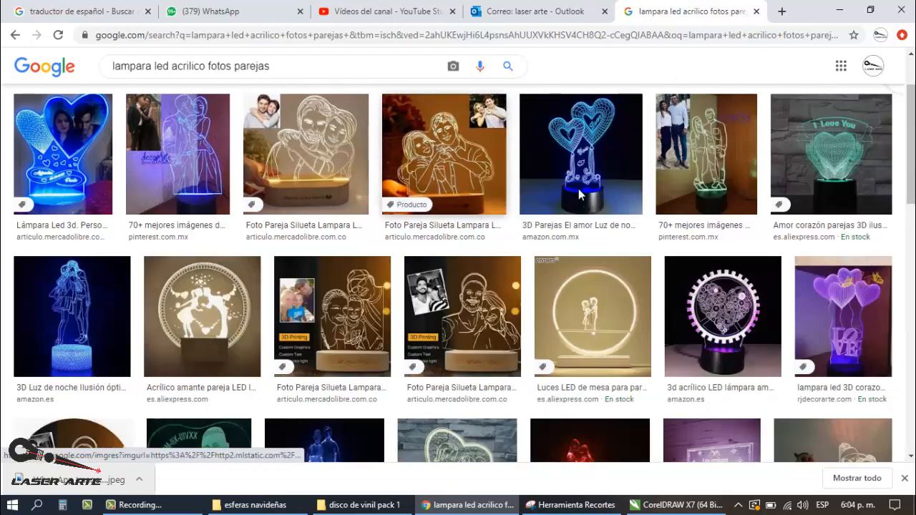
click(699, 149)
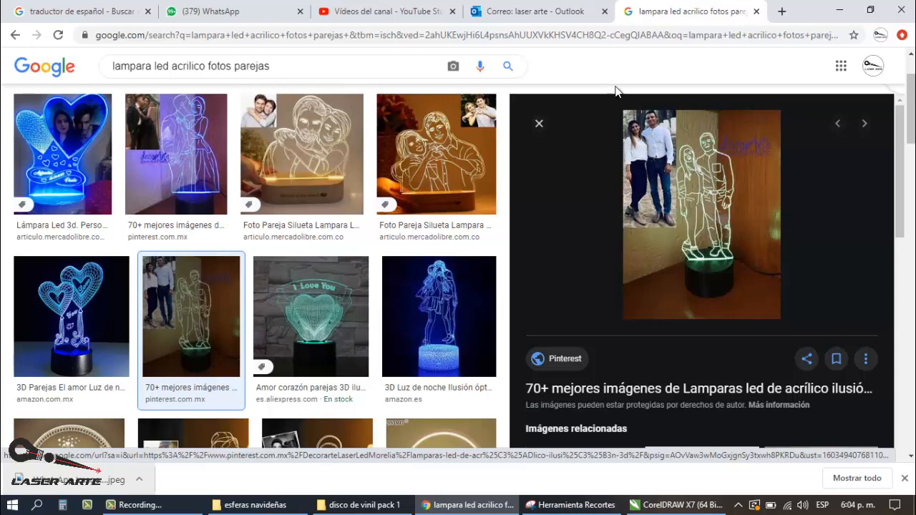
click(540, 124)
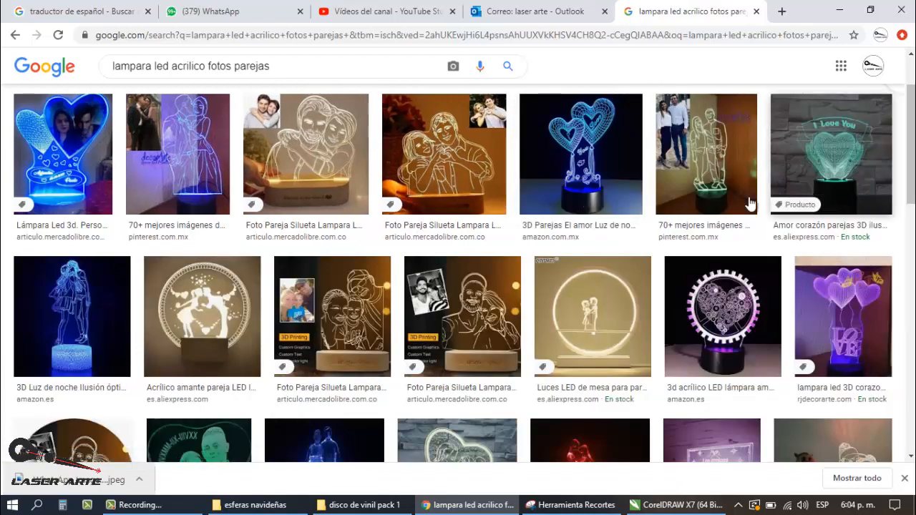
Step: Browse more acrylic LED lamp results and preview the round couple design and the family-of-three design beside their photos
scroll(516, 157, down, 1)
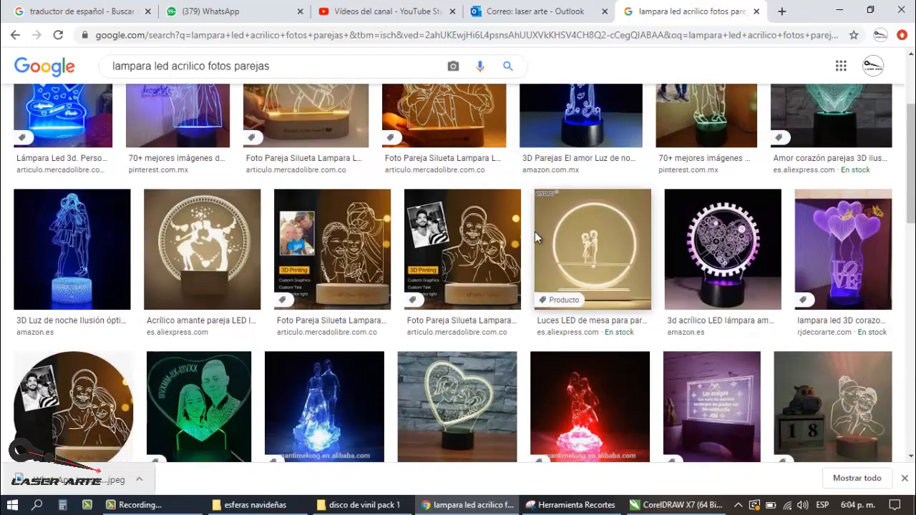
scroll(514, 288, up, 1)
scroll(513, 288, down, 1)
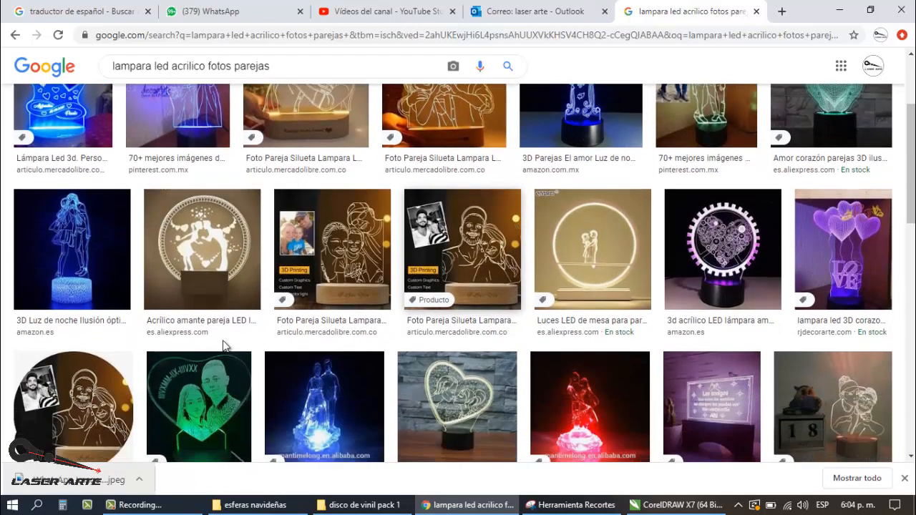
click(86, 397)
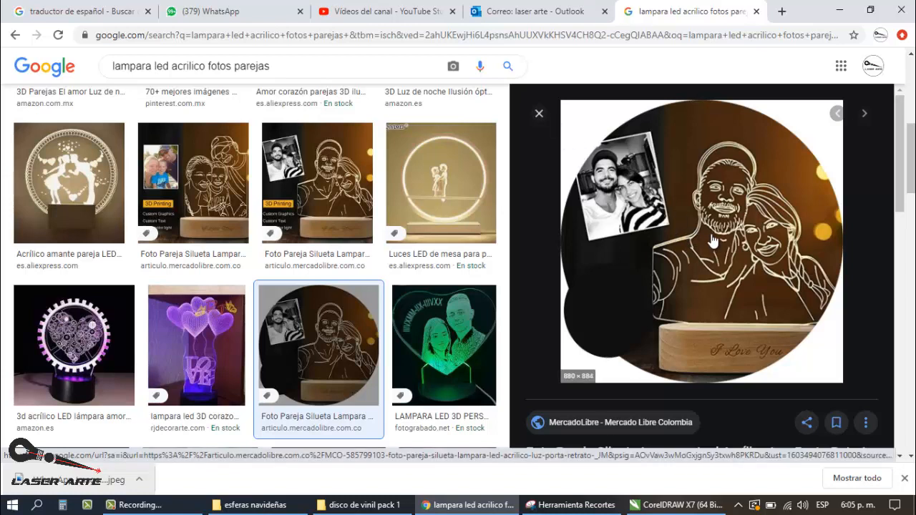
click(539, 116)
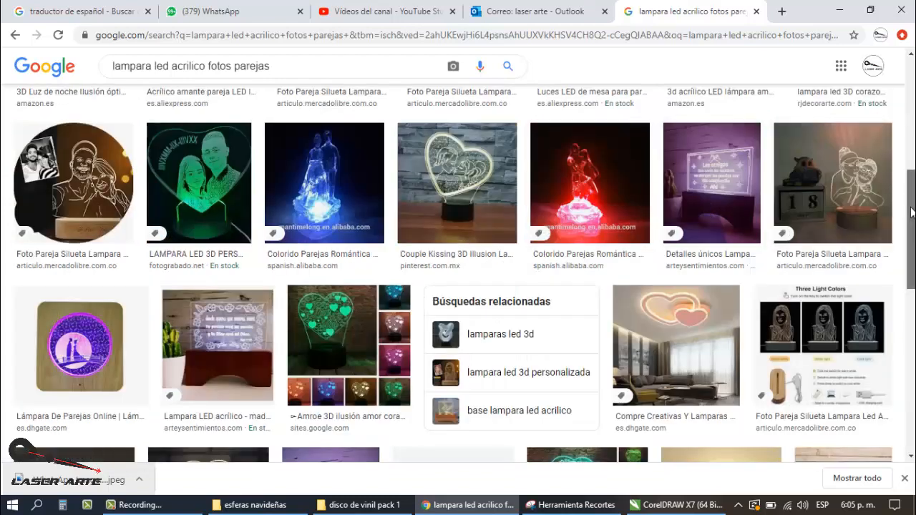
drag(911, 213, 911, 201)
scroll(662, 312, up, 1)
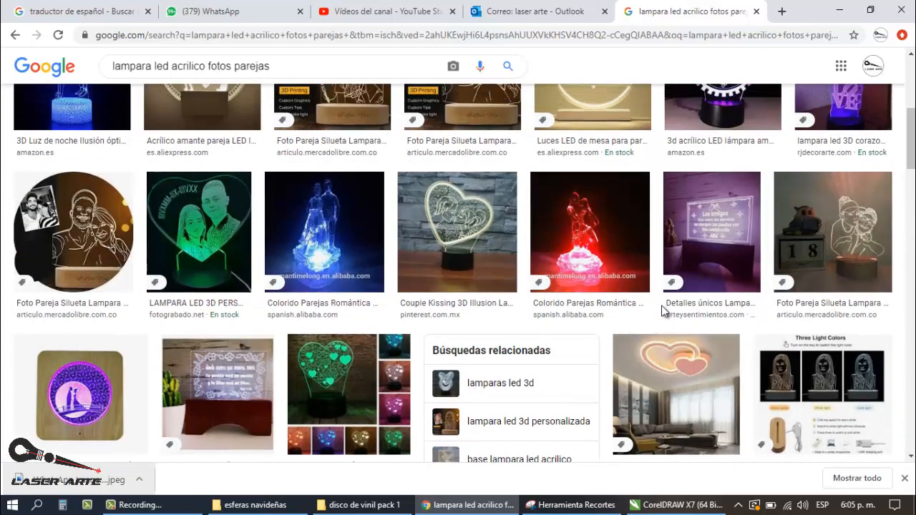
scroll(661, 311, up, 3)
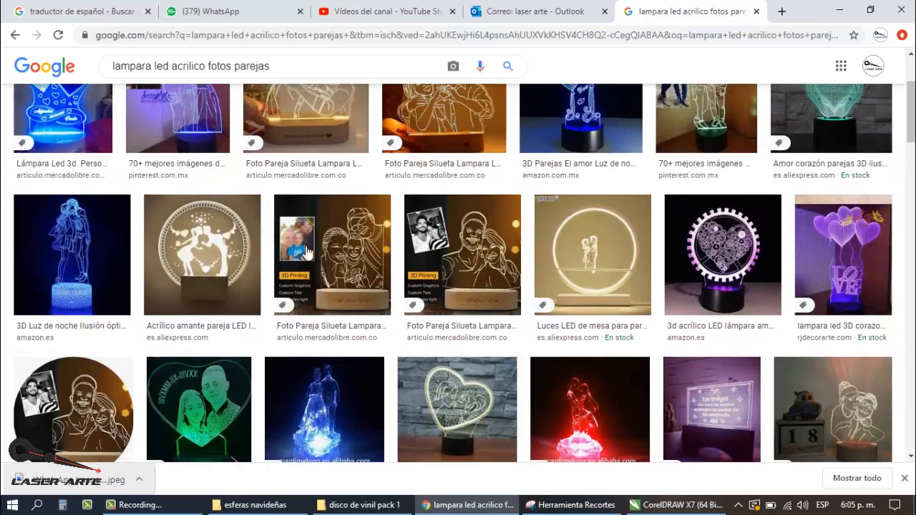
click(306, 251)
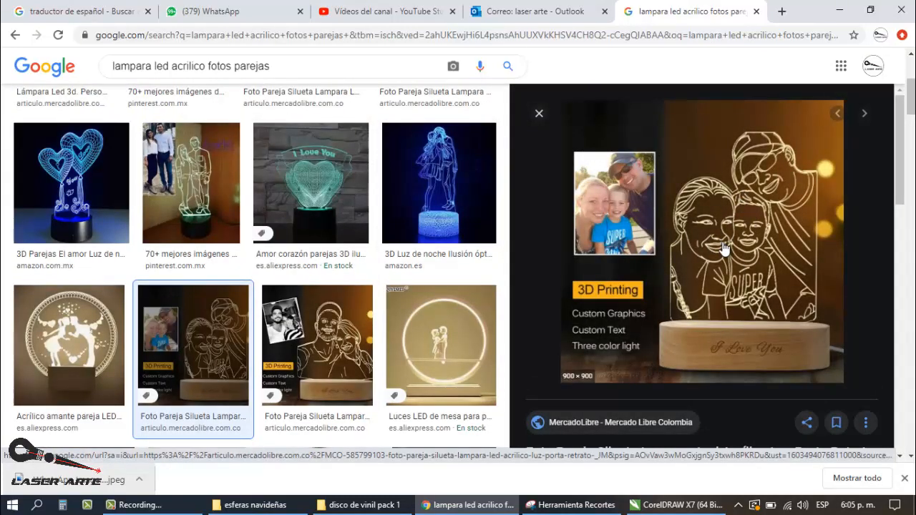
click(538, 115)
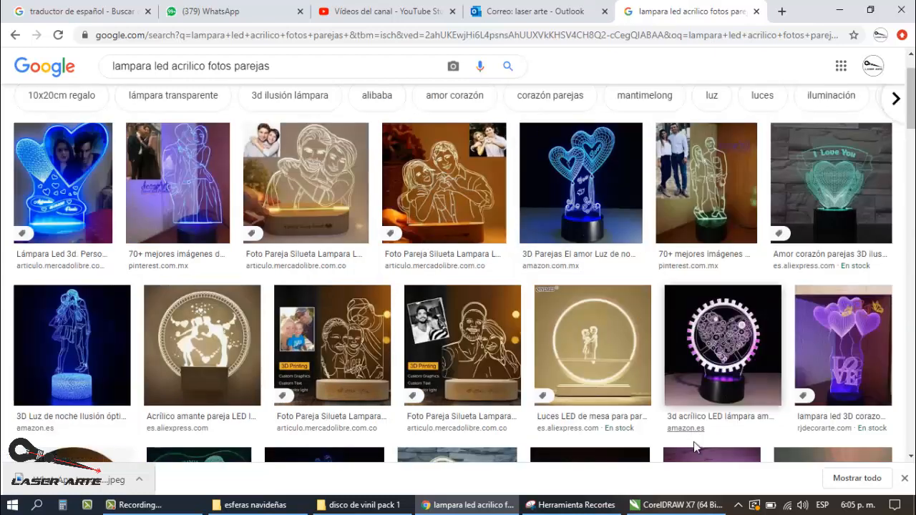
Step: Switch to CorelDRAW and examine the woman and child in the imported arcade photo, both close up and in full
click(679, 505)
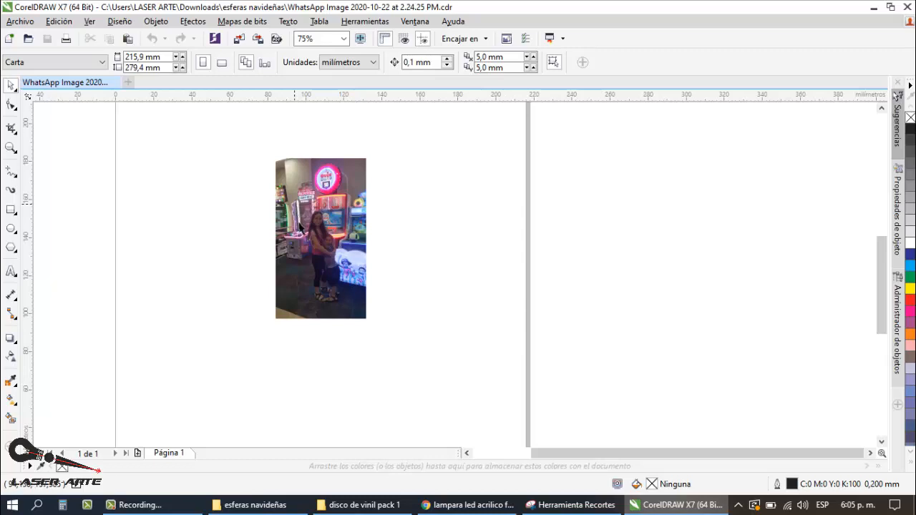
scroll(299, 226, up, 1)
scroll(299, 225, up, 1)
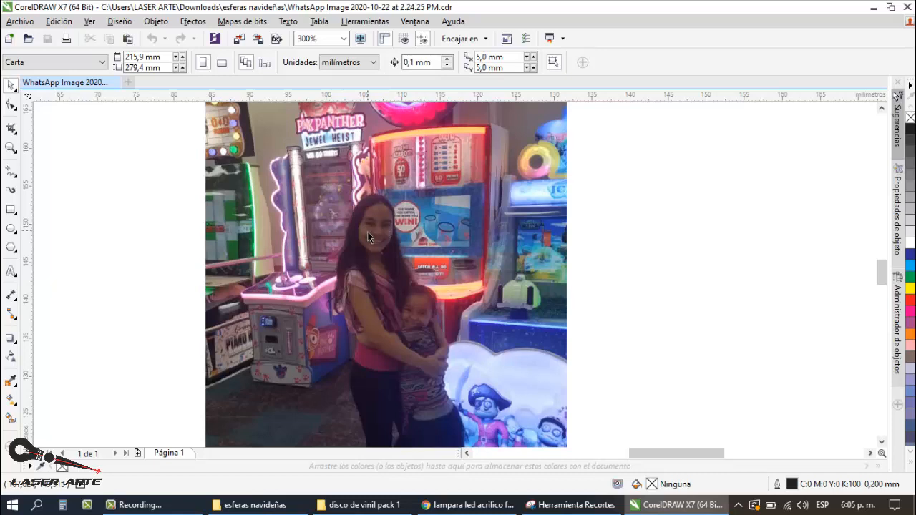
scroll(389, 245, down, 1)
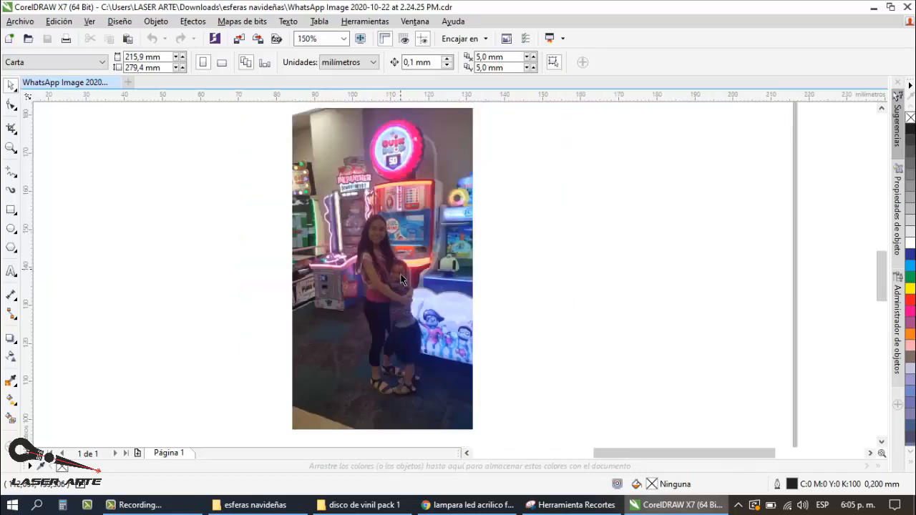
scroll(386, 285, up, 1)
scroll(374, 199, down, 1)
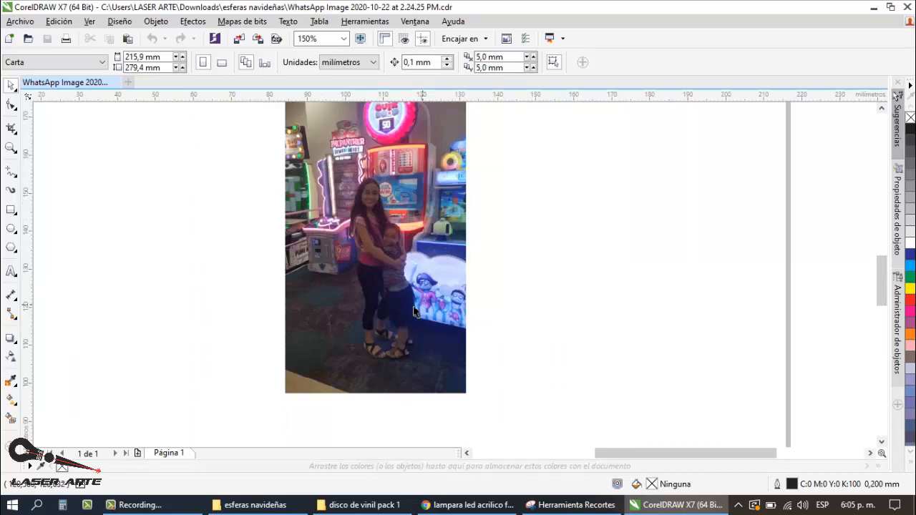
scroll(401, 279, down, 1)
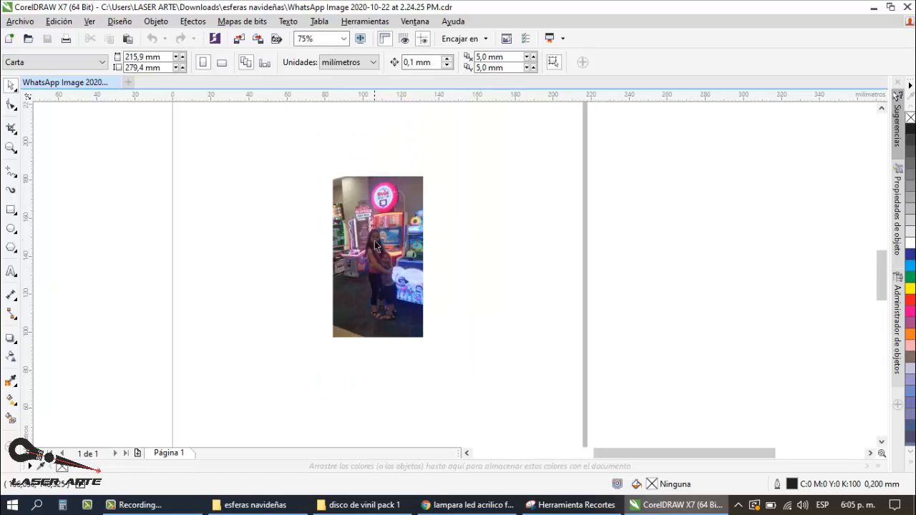
scroll(374, 241, up, 1)
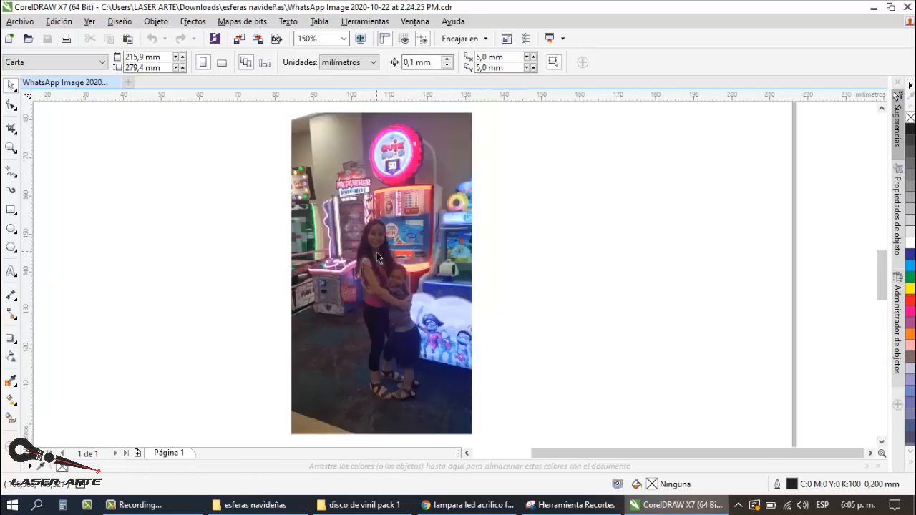
scroll(376, 251, down, 1)
scroll(380, 265, up, 1)
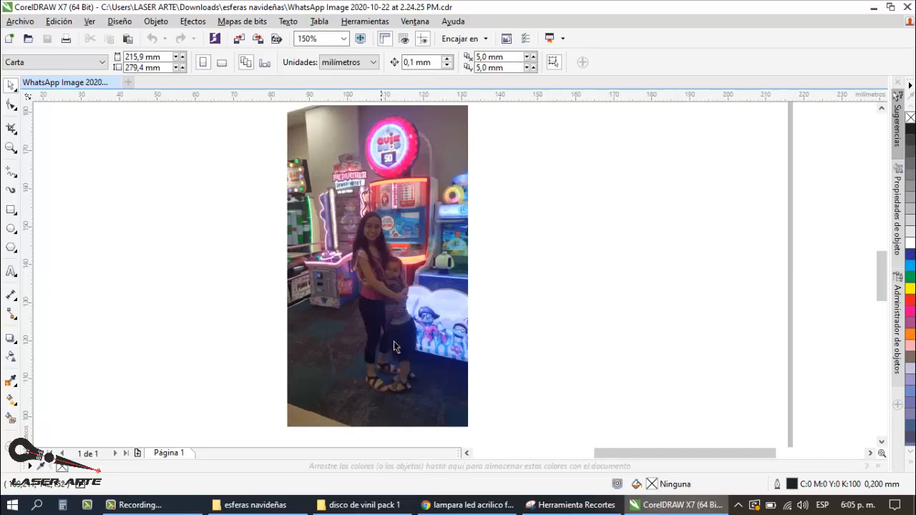
Step: Switch back to Chrome and review the lamp of the embracing couple against its small reference photo
click(467, 504)
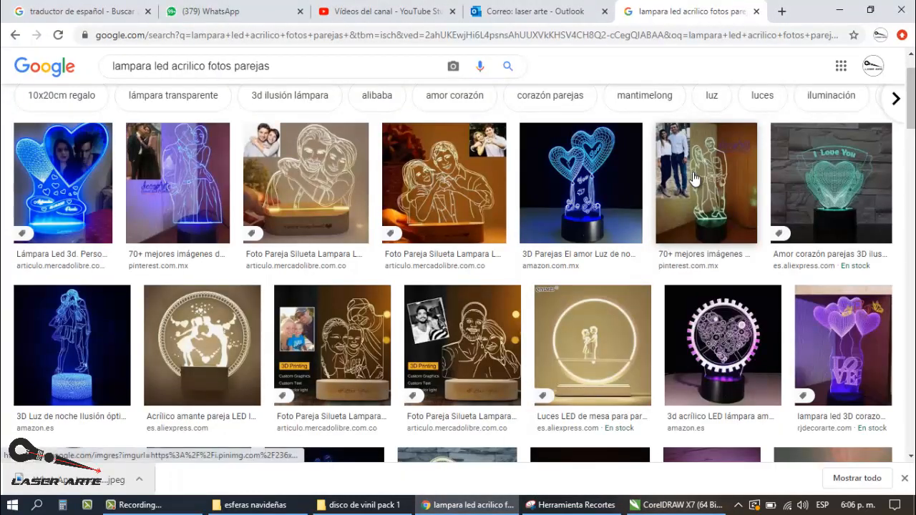
scroll(400, 204, down, 2)
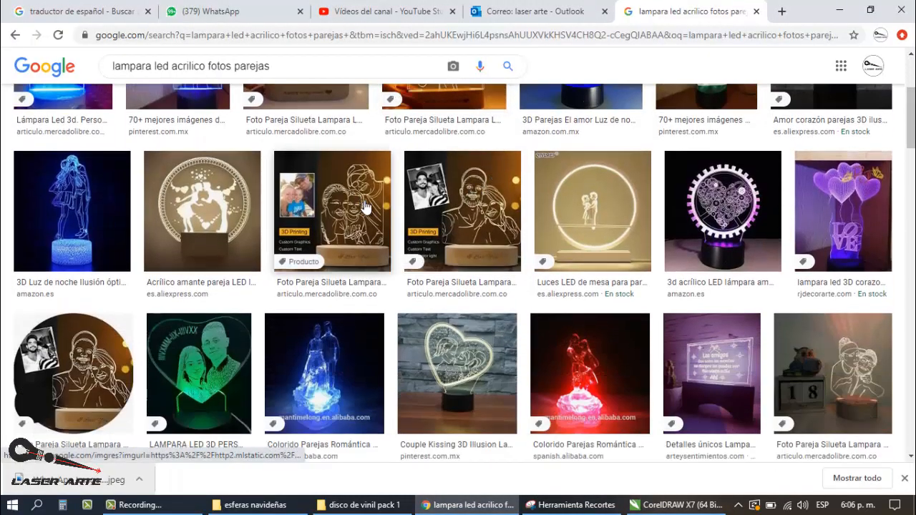
scroll(400, 206, down, 1)
scroll(192, 314, up, 1)
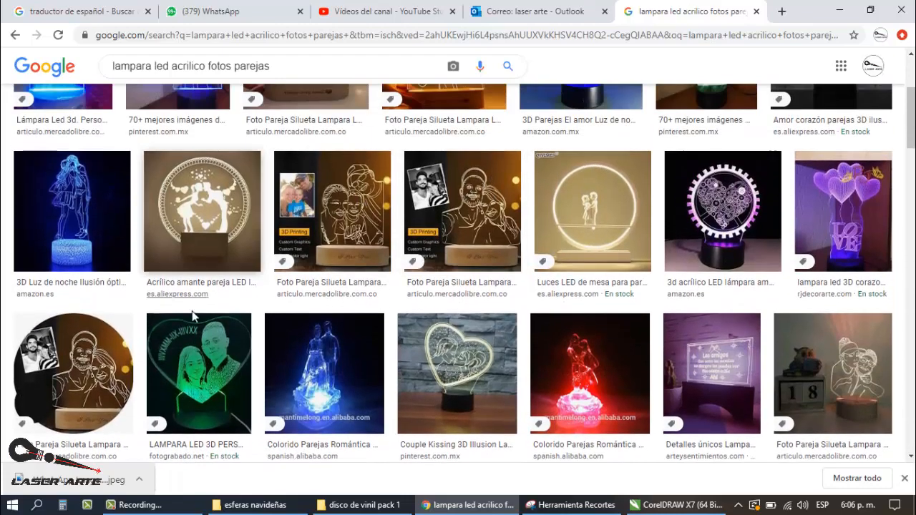
scroll(191, 310, up, 2)
click(272, 170)
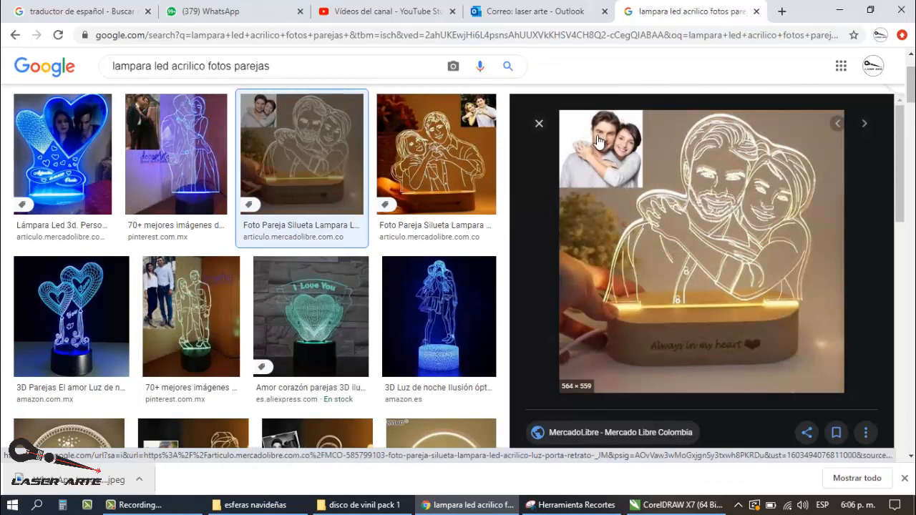
click(537, 129)
Step: Return to CorelDRAW and inspect the faces, arms and full-body pose in the arcade photo
click(649, 505)
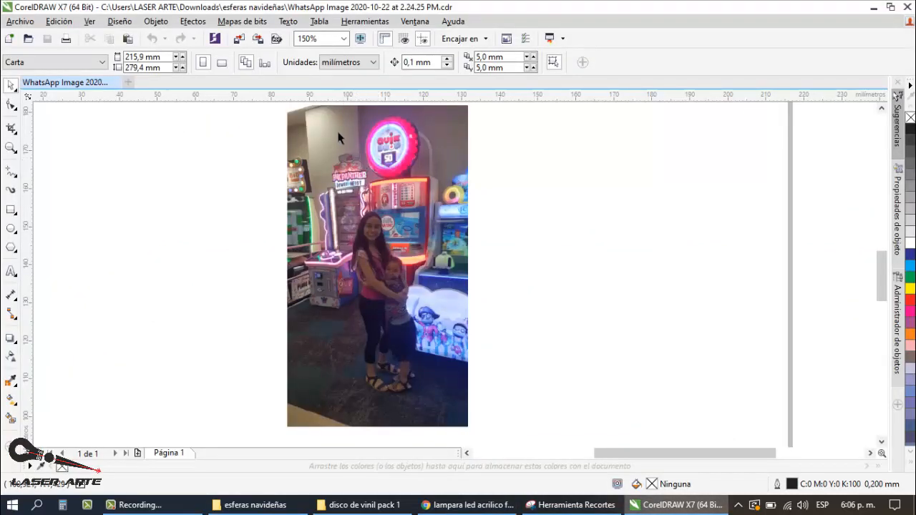
scroll(339, 138, up, 1)
scroll(418, 199, down, 1)
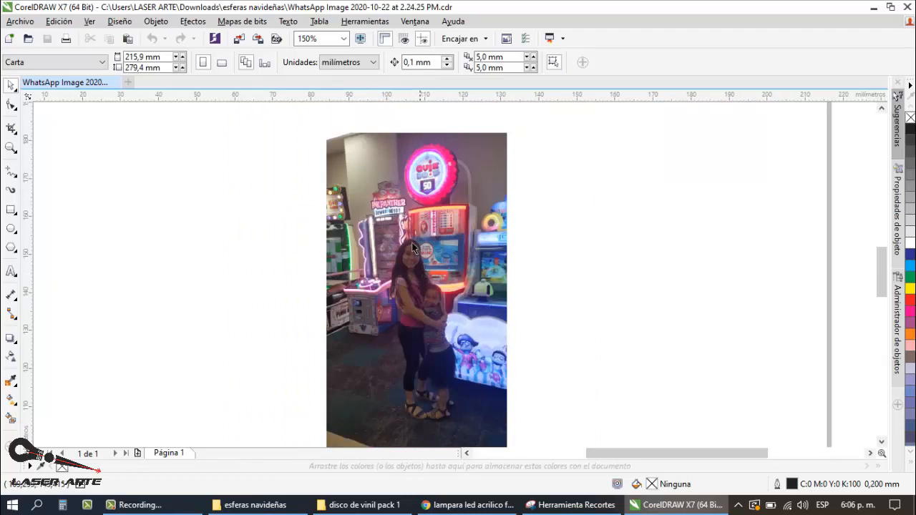
scroll(422, 306, up, 1)
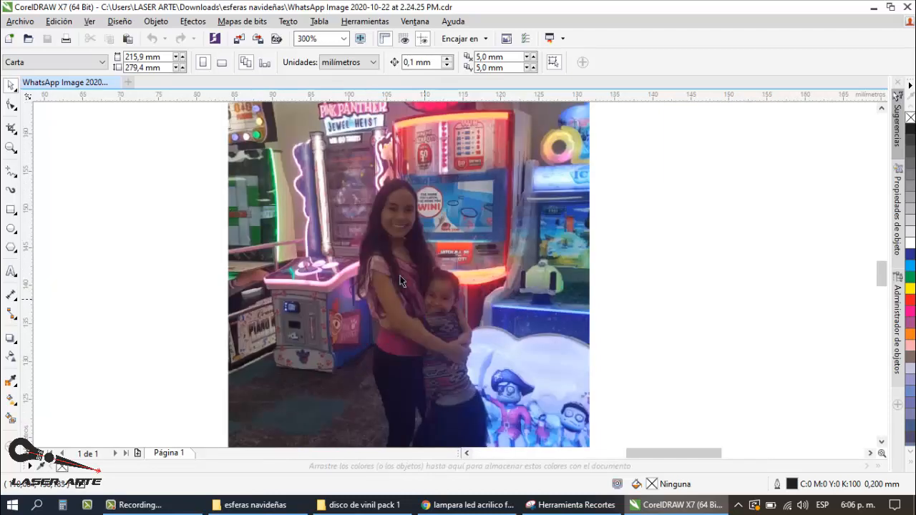
scroll(359, 226, down, 1)
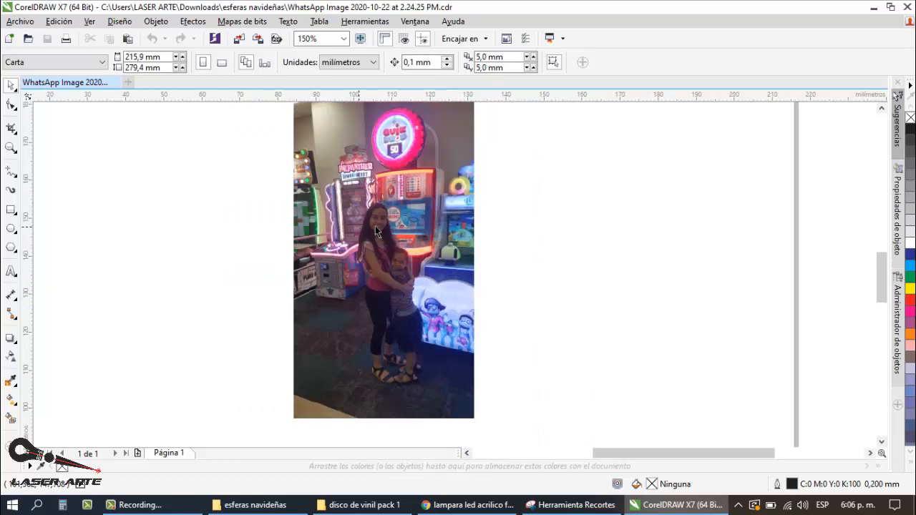
scroll(398, 263, up, 1)
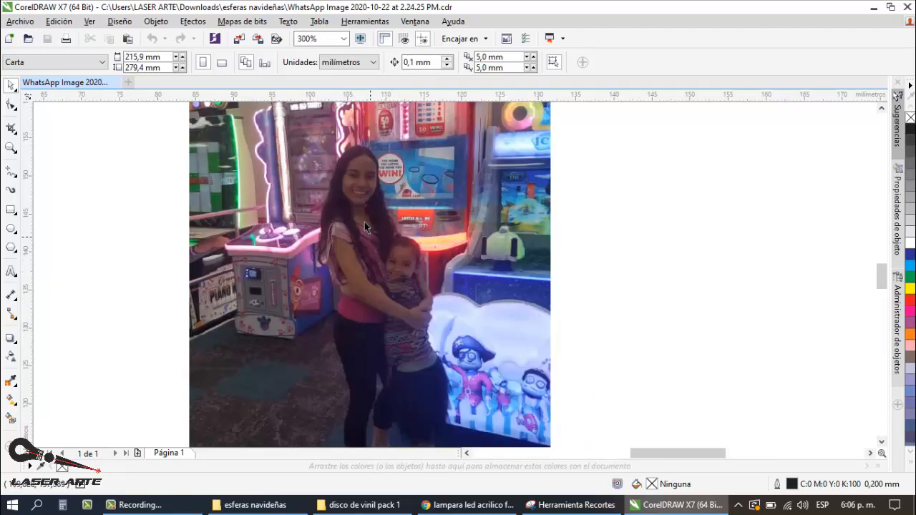
scroll(400, 329, down, 1)
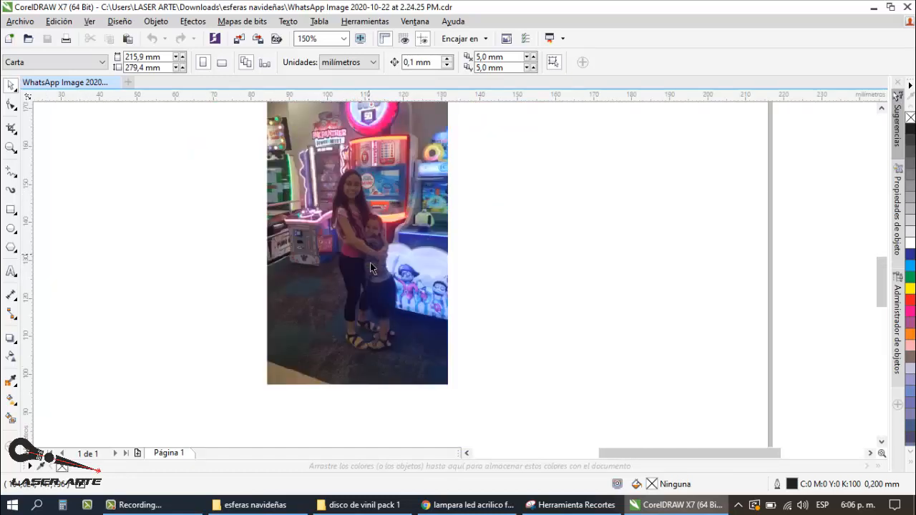
scroll(367, 241, up, 1)
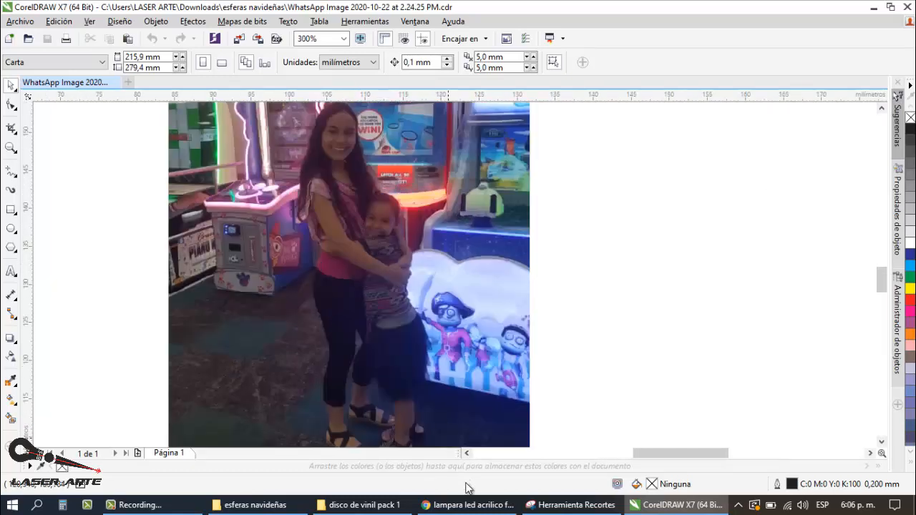
Step: Recheck the lamp results in Chrome, and select the arcade photo on the CorelDRAW page
click(466, 505)
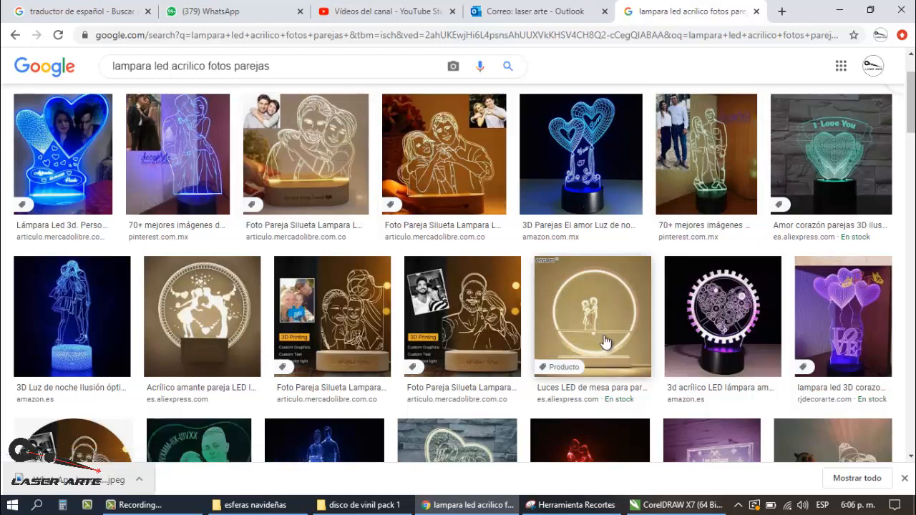
click(683, 505)
scroll(478, 236, down, 2)
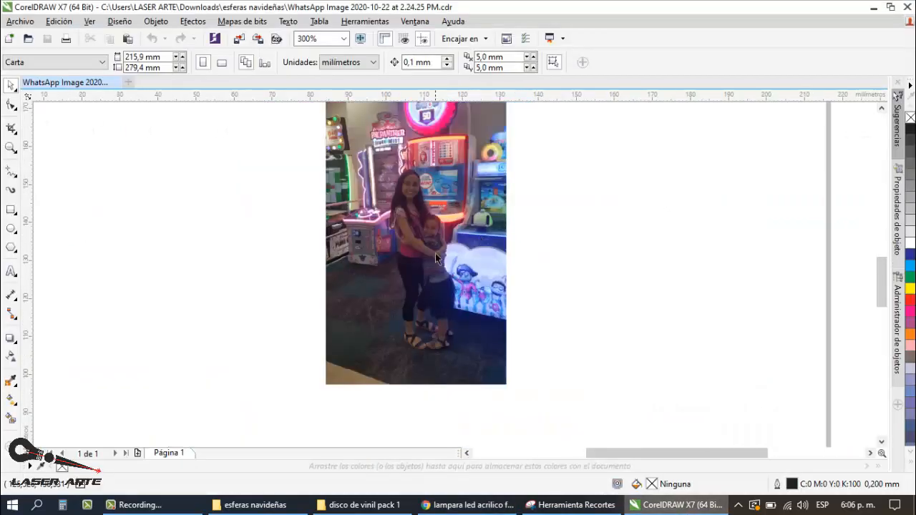
click(433, 252)
scroll(429, 239, down, 2)
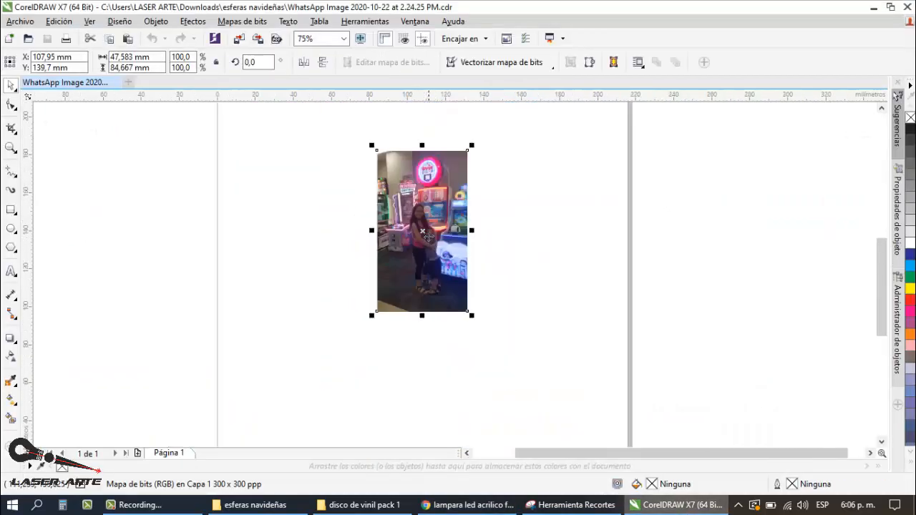
Step: Place a duplicate of the arcade photo beside the original, about 76 mm to its left, and reselect the original
drag(370, 235, 284, 231)
right_click(284, 231)
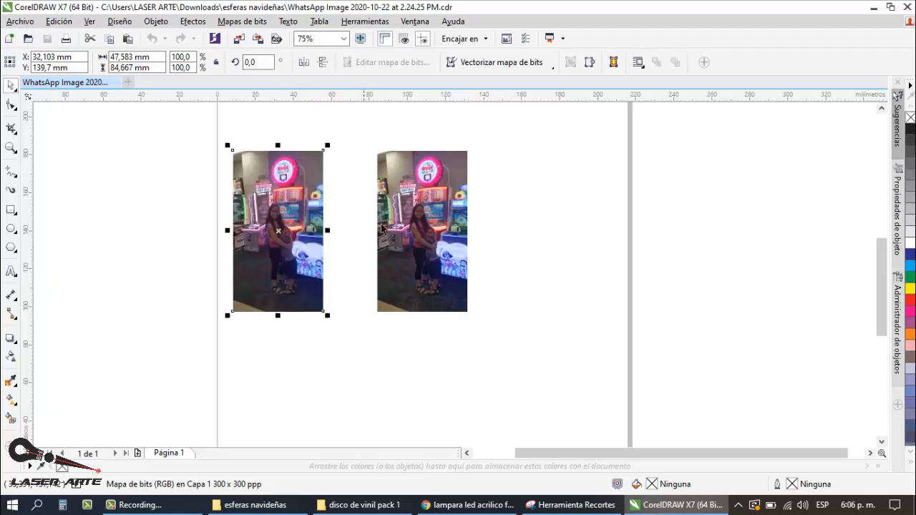
click(426, 229)
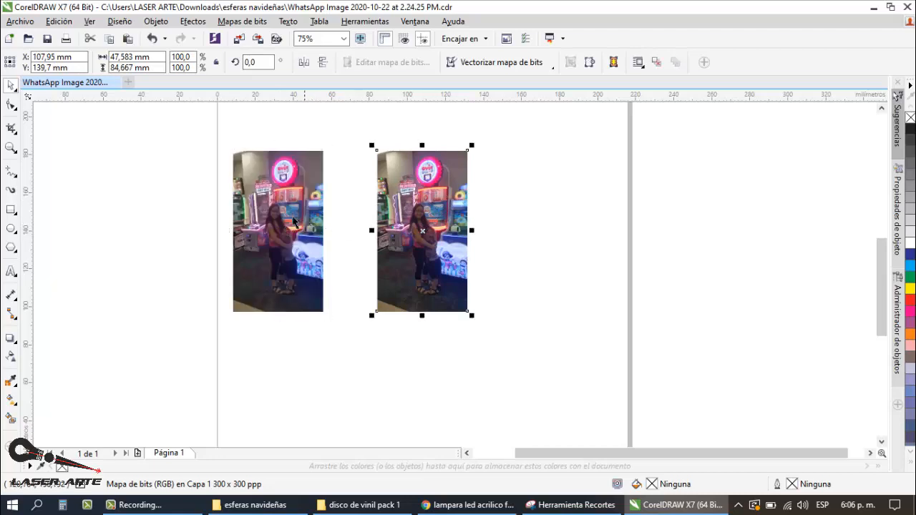
Step: Compare the woman and child in the two photo copies, close up and in full, with nothing selected
scroll(293, 222, up, 4)
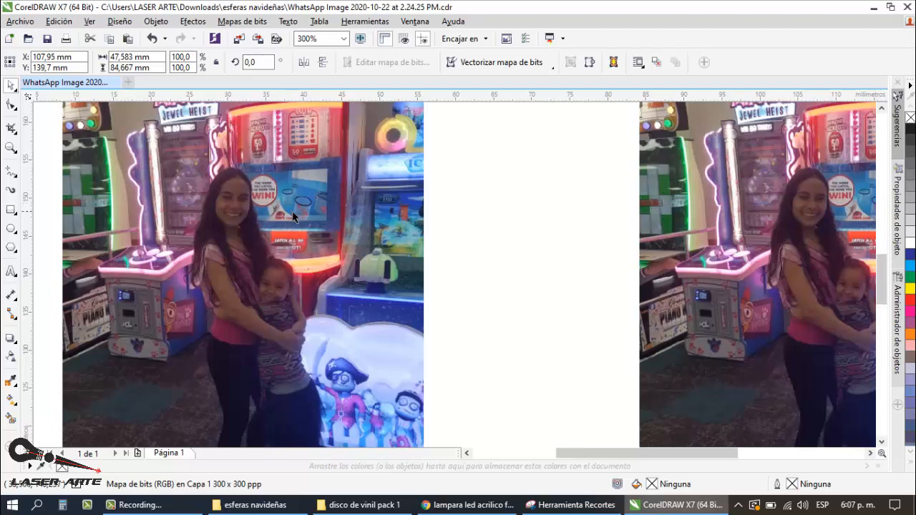
scroll(290, 213, down, 4)
key(Escape)
scroll(402, 212, up, 4)
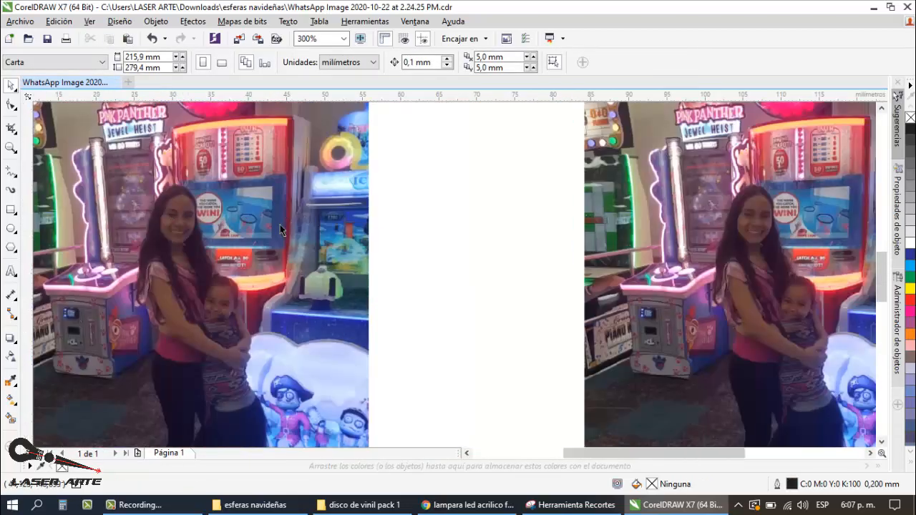
scroll(282, 212, down, 2)
scroll(325, 246, down, 2)
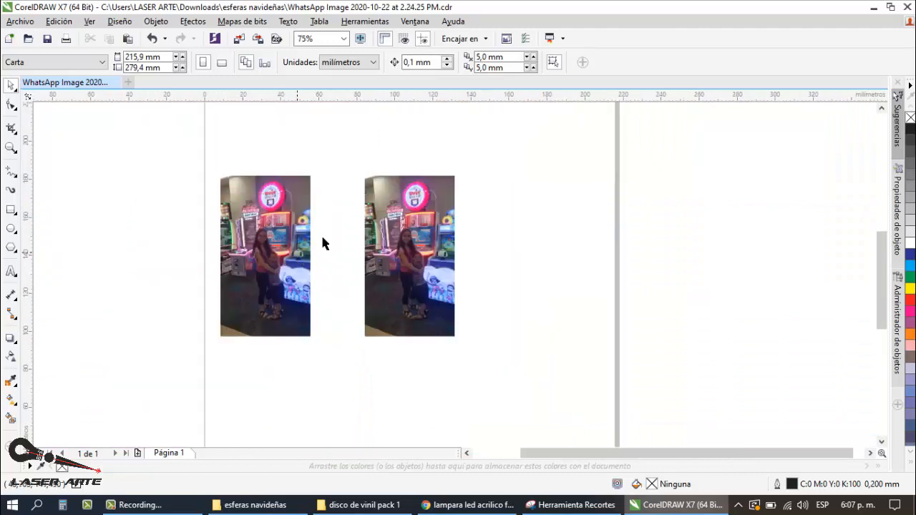
scroll(420, 240, up, 2)
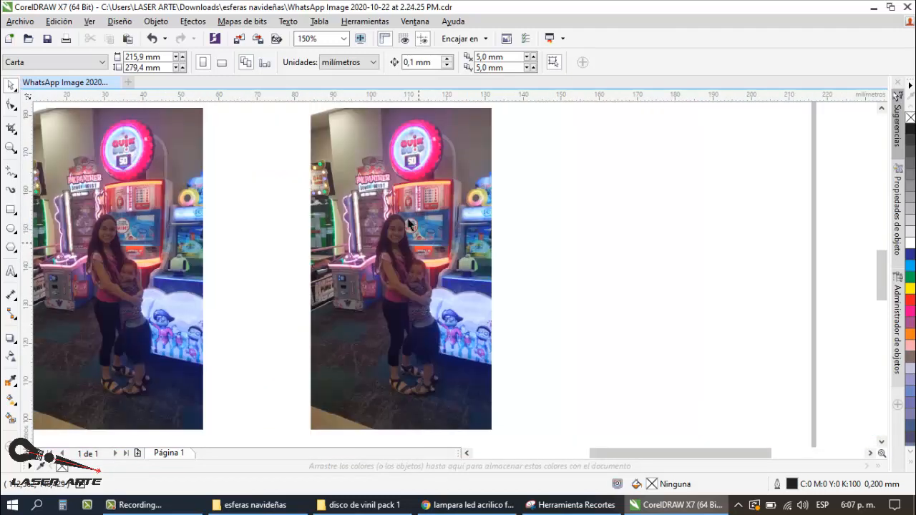
Step: Start the Detect Edges (Detectar bordes) effect on the original photo and move its dialog clear of the preview
click(404, 225)
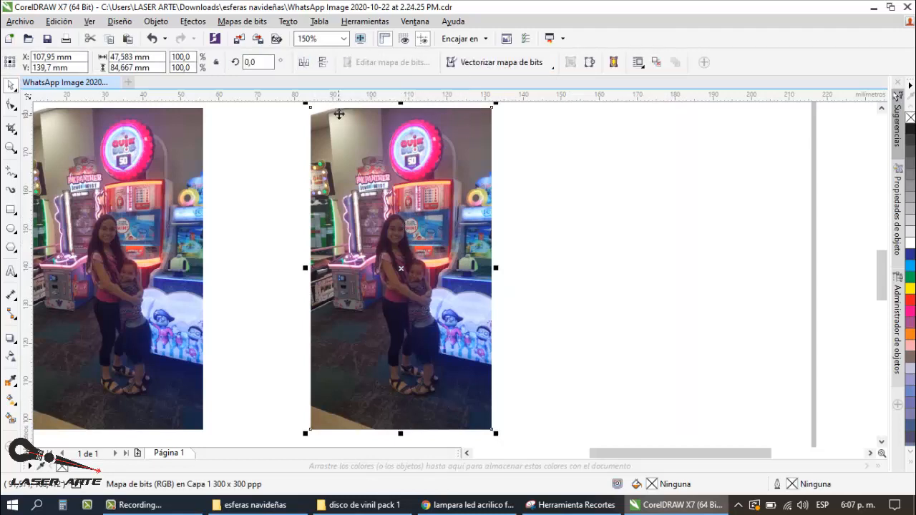
click(235, 22)
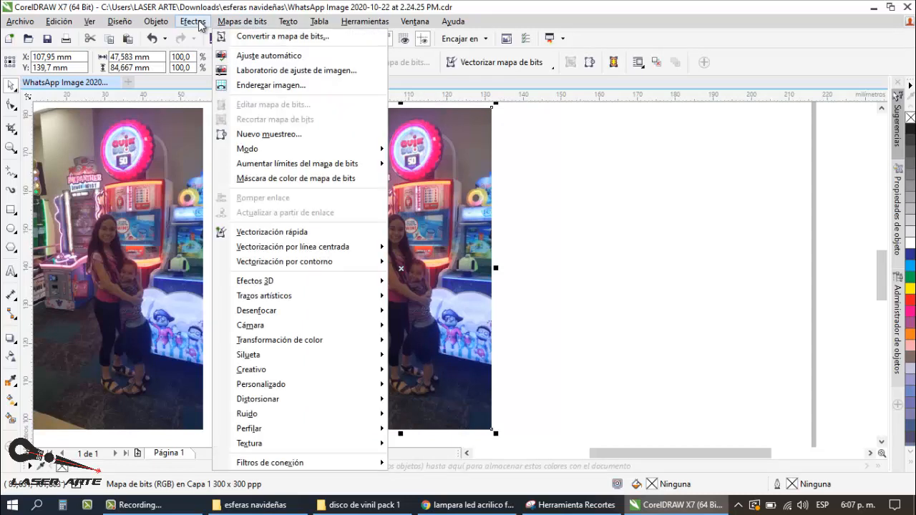
mouse_move(237, 26)
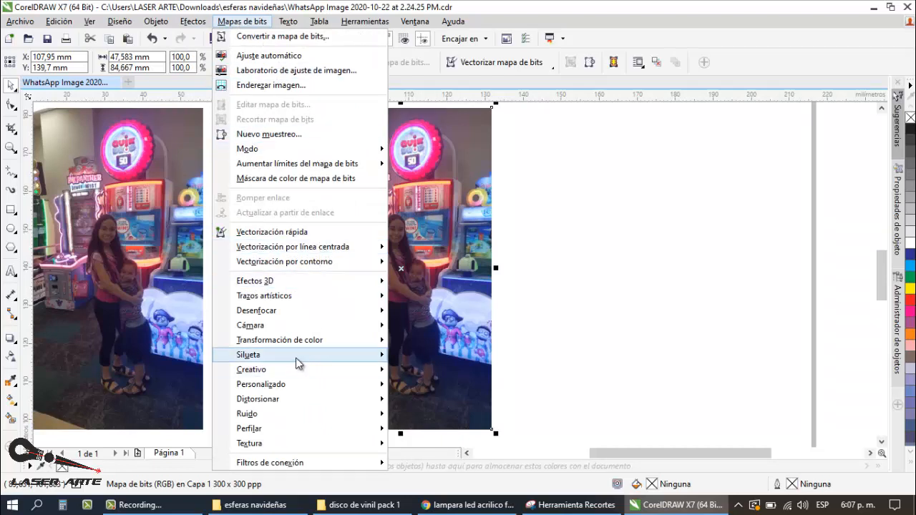
mouse_move(295, 358)
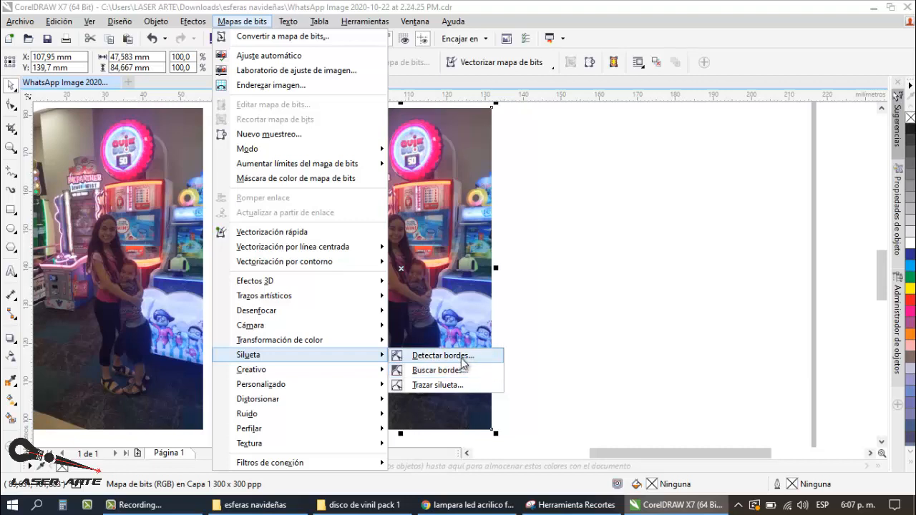
click(460, 356)
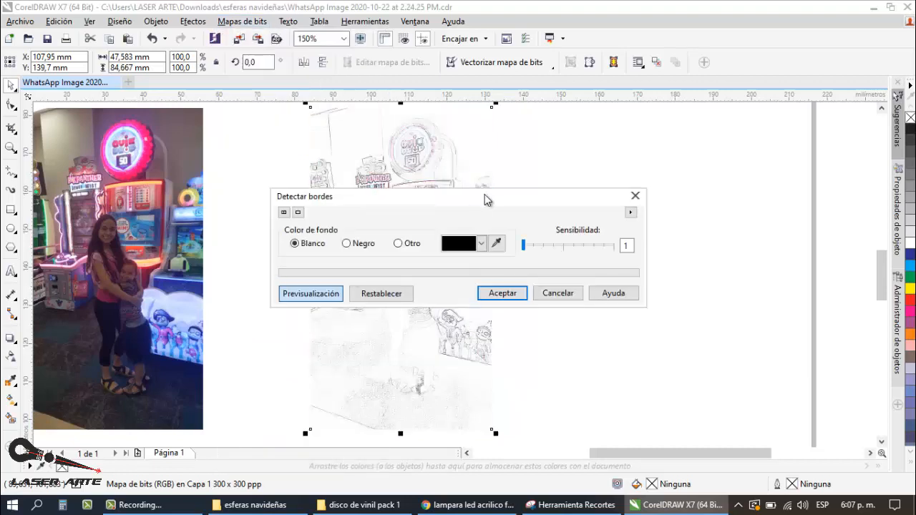
drag(483, 198, 757, 205)
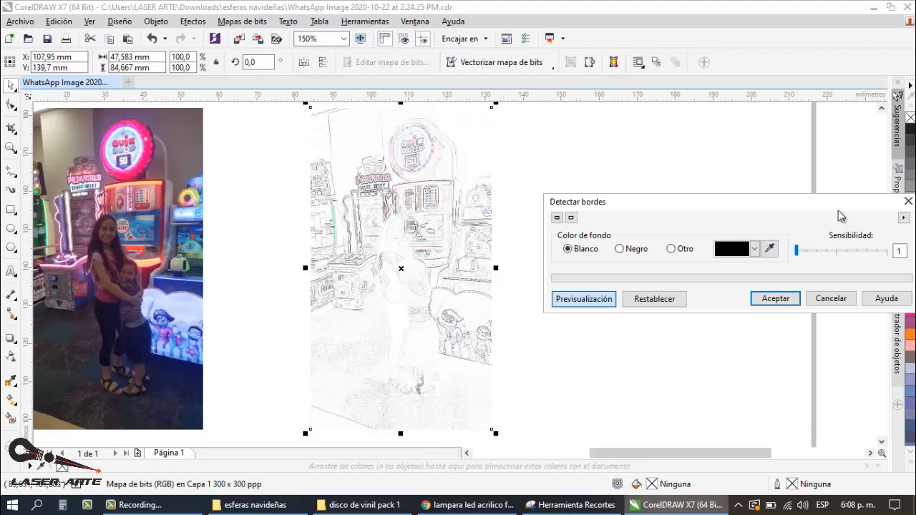
Step: Try several edge sensitivities on a white background, and apply the Detect Edges effect with sensitivity 2
drag(800, 258, 834, 257)
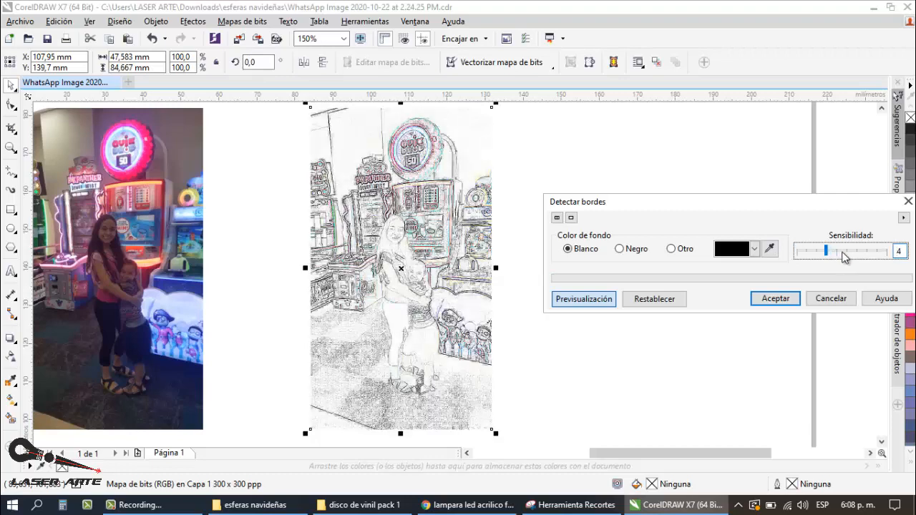
click(844, 257)
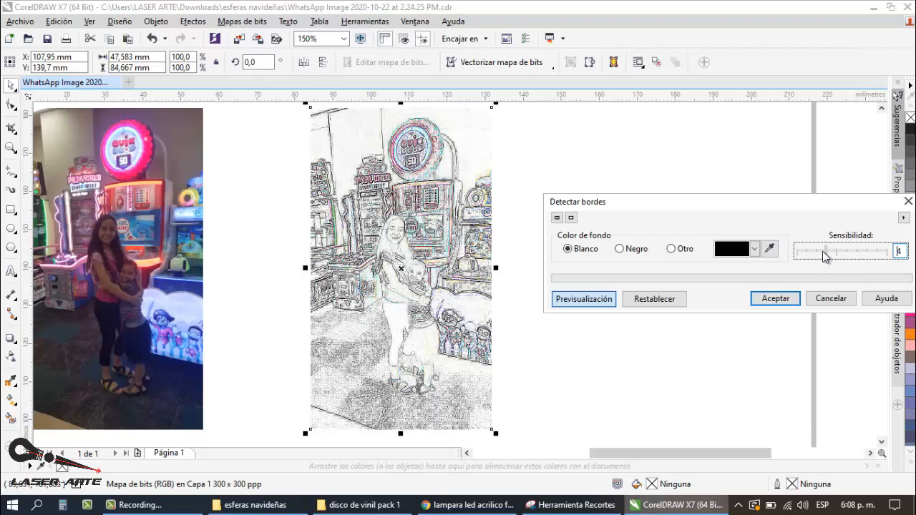
drag(825, 256, 805, 258)
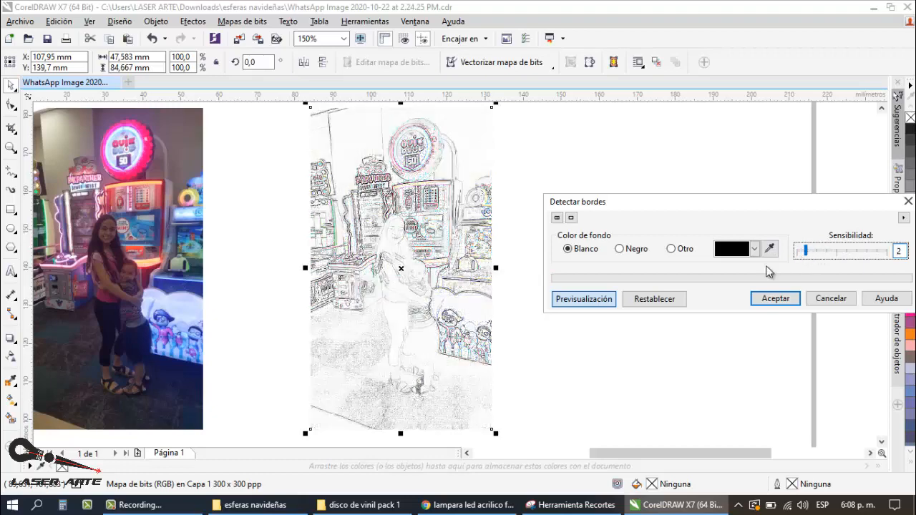
click(820, 256)
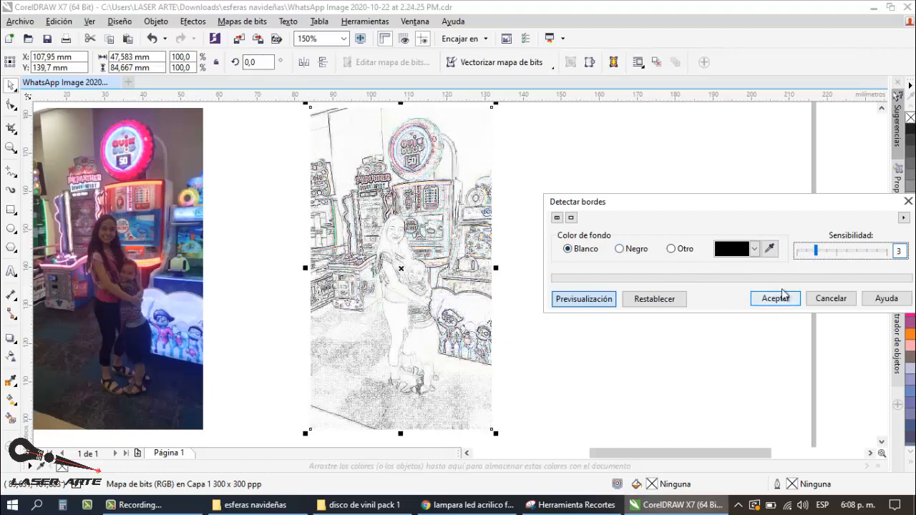
click(809, 250)
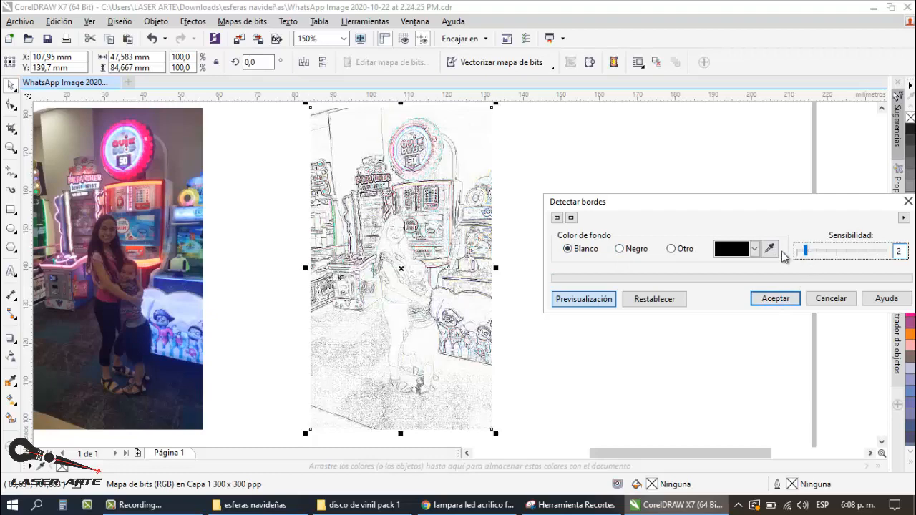
click(775, 299)
Step: Inspect the outlines of the woman and child in the edge-detected sketch, close up and in full
scroll(397, 266, up, 2)
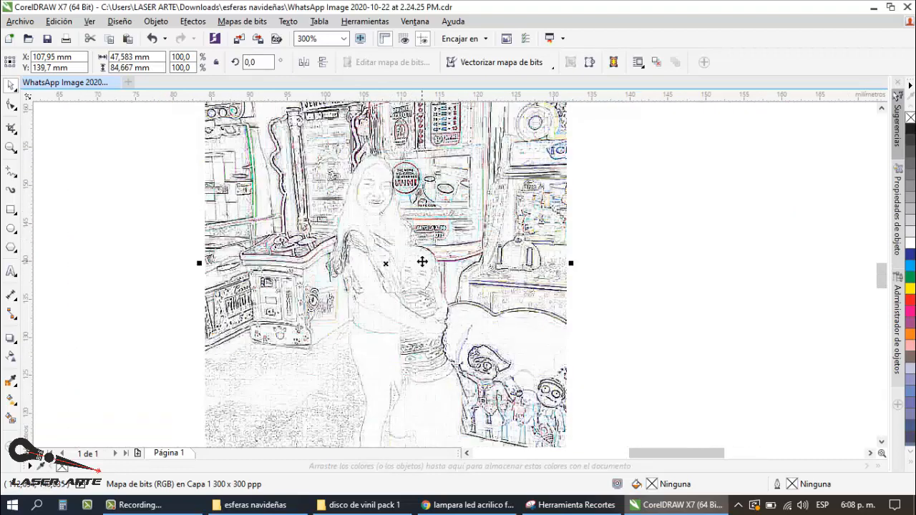
scroll(395, 272, down, 1)
scroll(352, 265, up, 1)
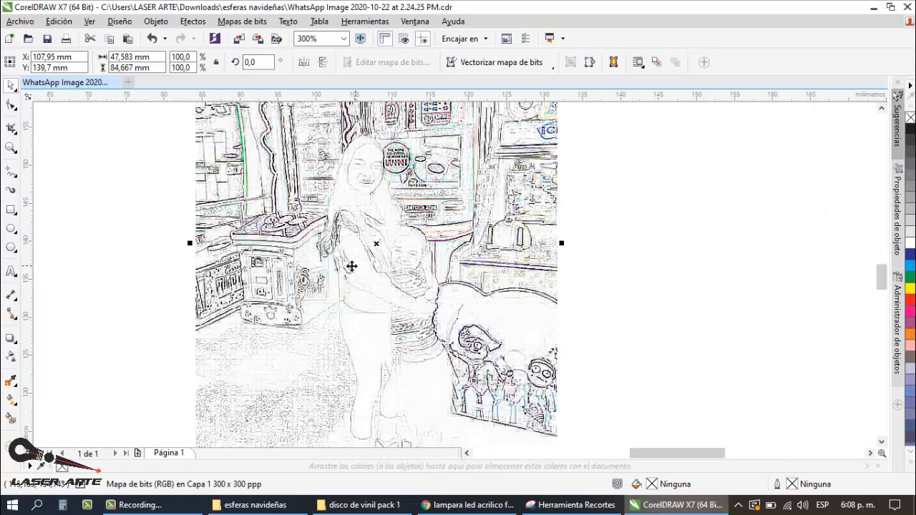
scroll(351, 266, down, 1)
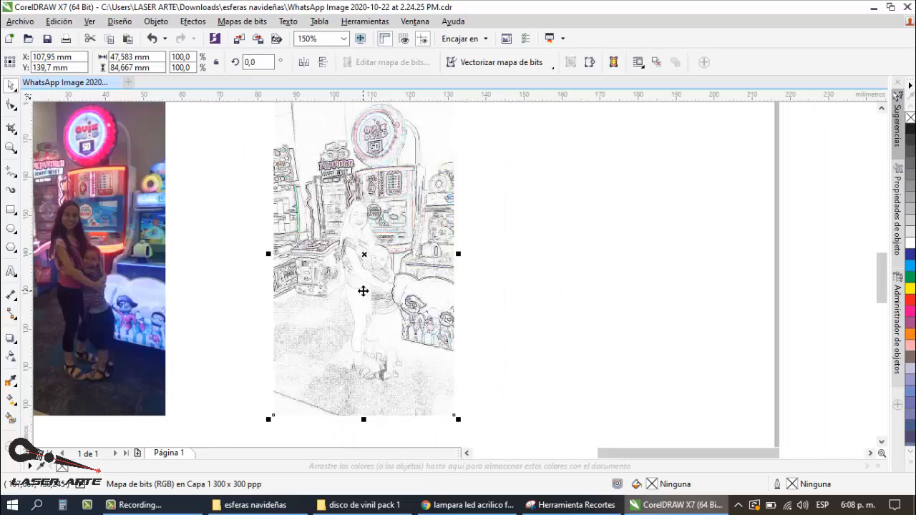
scroll(421, 282, up, 1)
scroll(358, 283, down, 1)
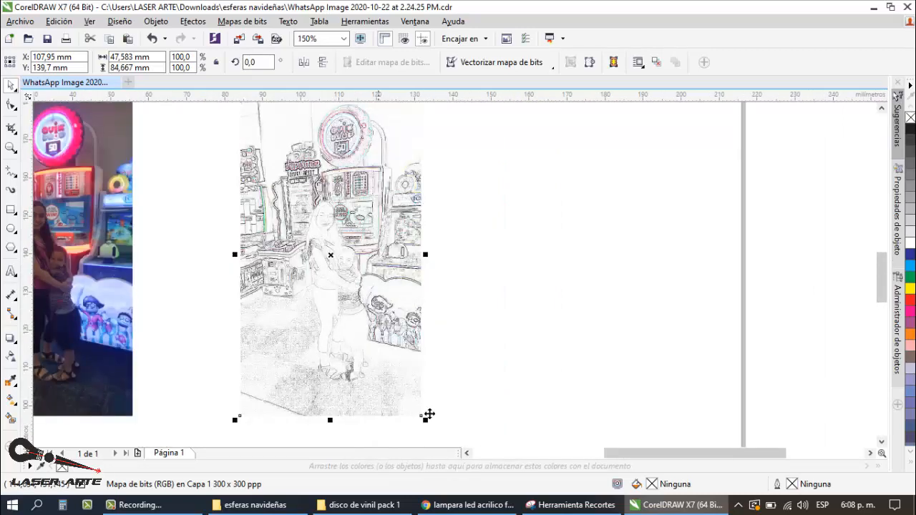
Step: Recheck the lamp results in Chrome, then return to CorelDRAW and compare the edge sketch with the colour photo
click(461, 505)
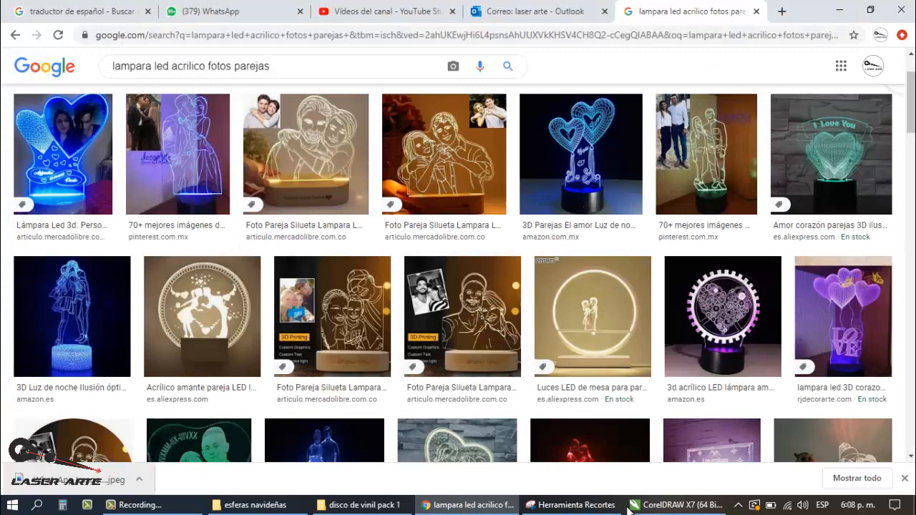
click(666, 505)
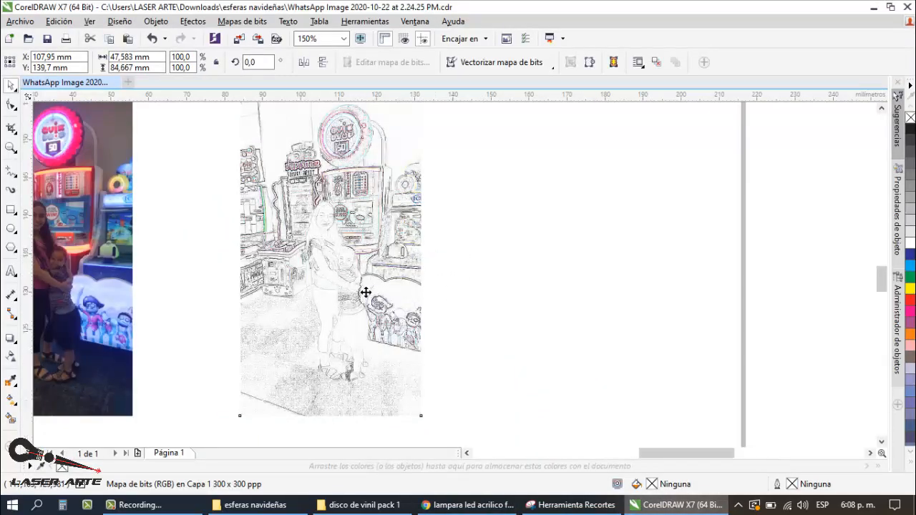
scroll(364, 292, up, 2)
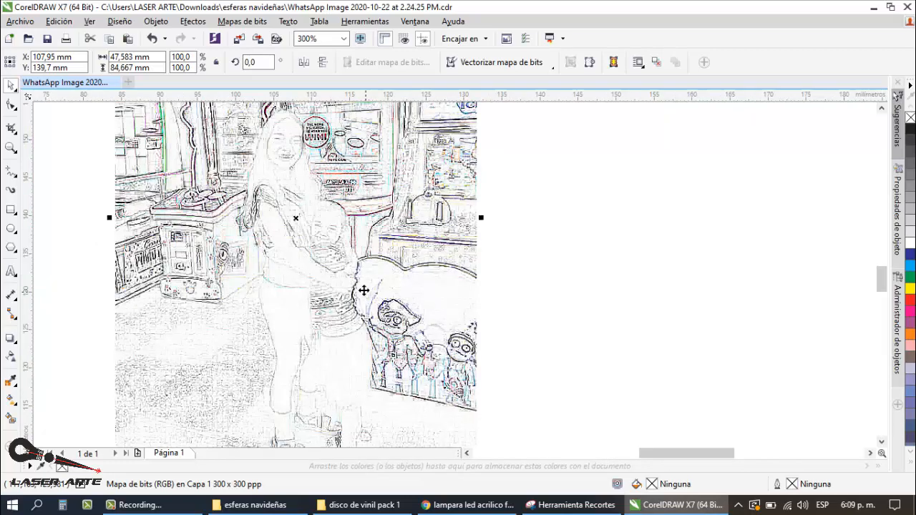
scroll(296, 240, down, 1)
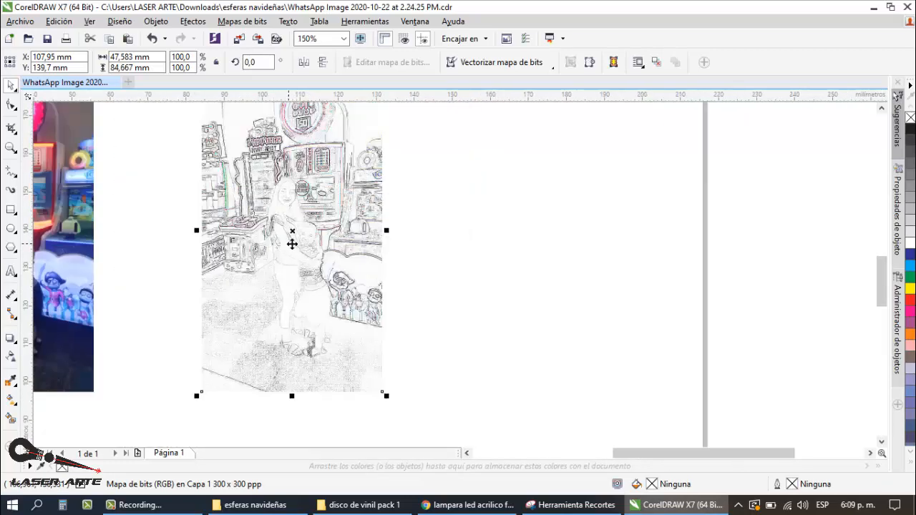
scroll(404, 254, down, 1)
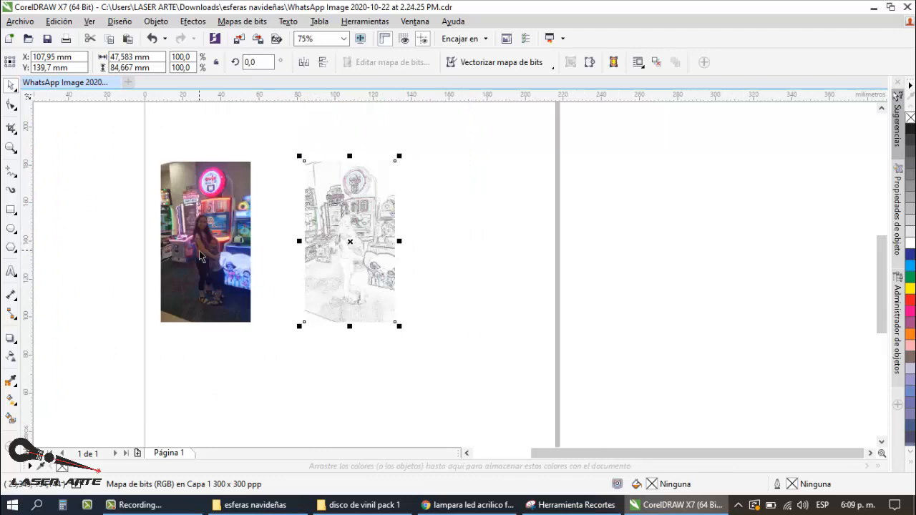
scroll(202, 257, up, 1)
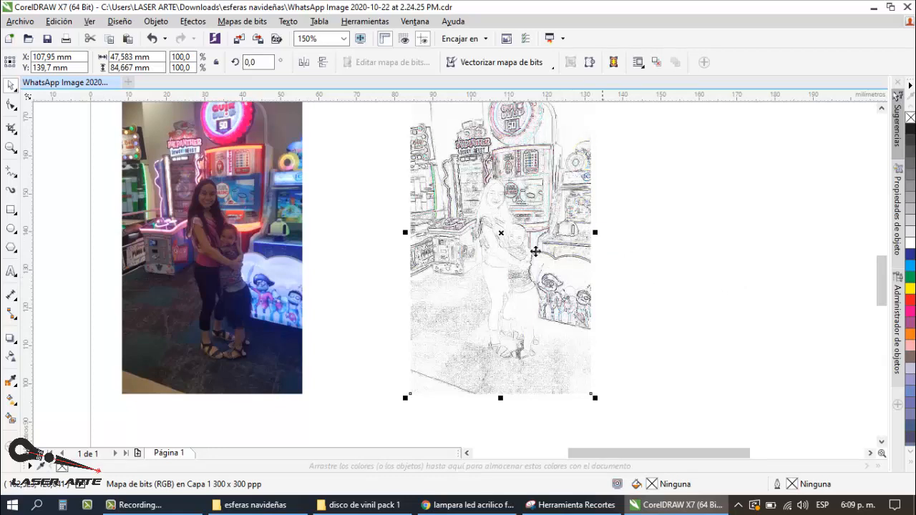
scroll(359, 243, down, 2)
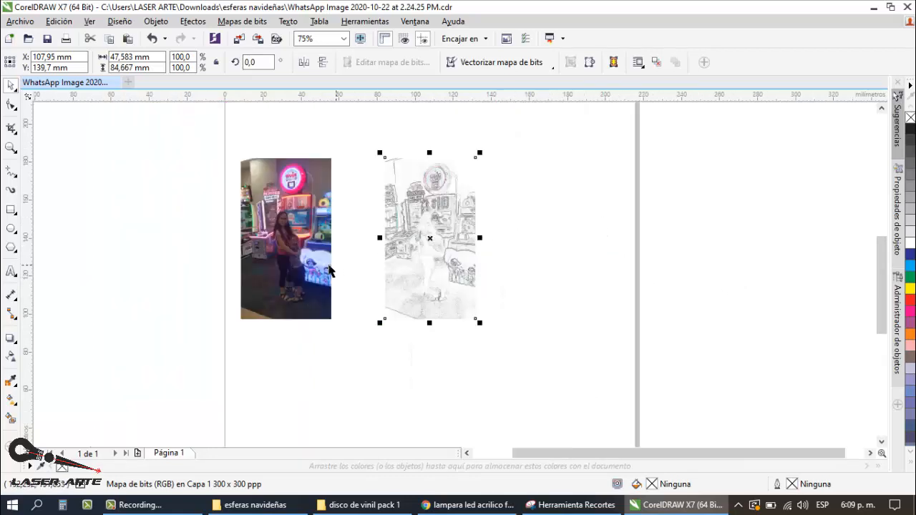
Step: Place another copy of the colour photo to the right of the edge sketch, centred at about X 173 mm
click(300, 256)
drag(294, 257, 552, 251)
click(621, 225)
scroll(554, 250, up, 2)
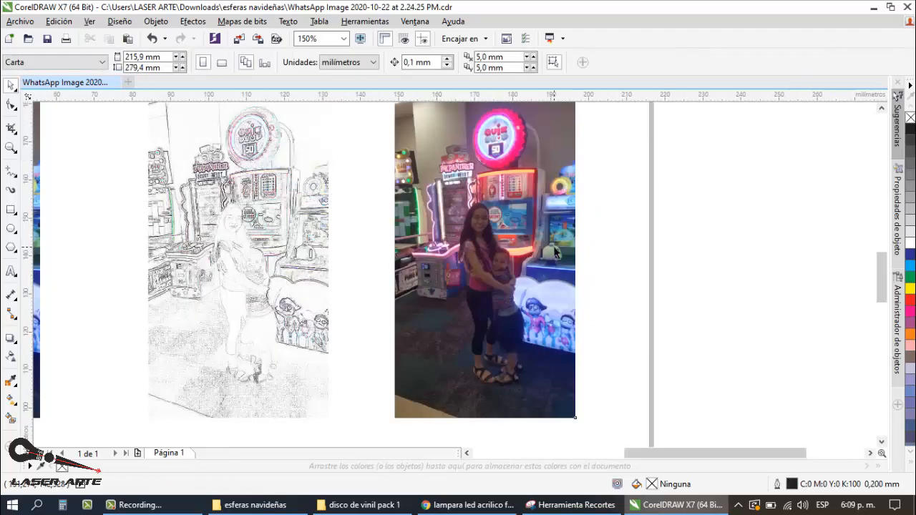
Step: Start the Find Edges effect on the rightmost photo copy and set its edge type to Solid (Sólido)
click(555, 251)
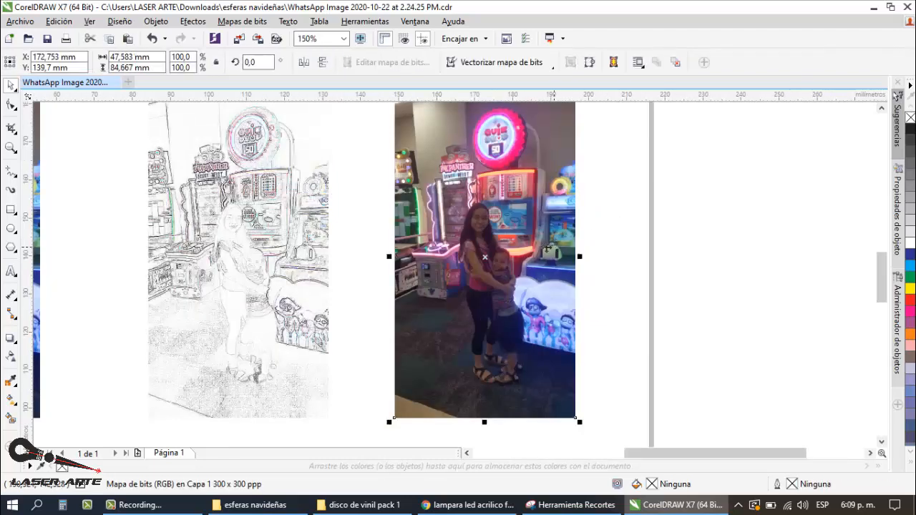
click(259, 22)
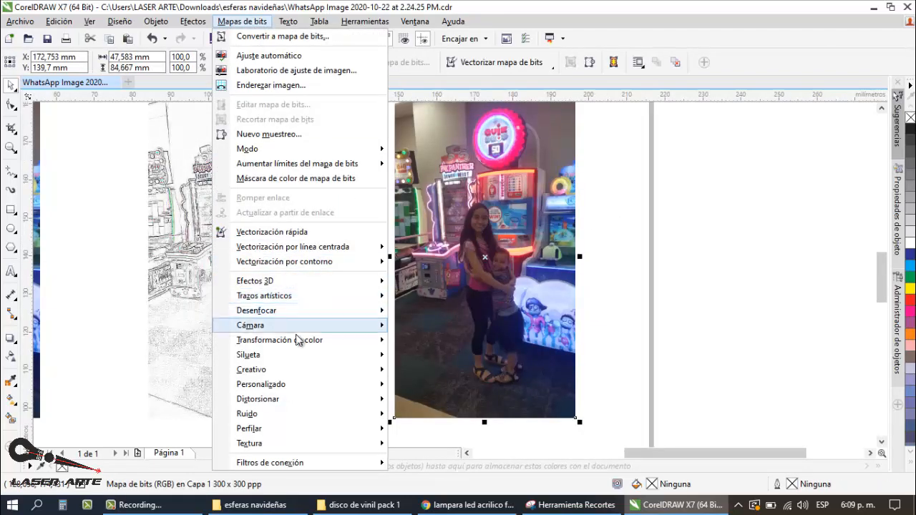
mouse_move(293, 357)
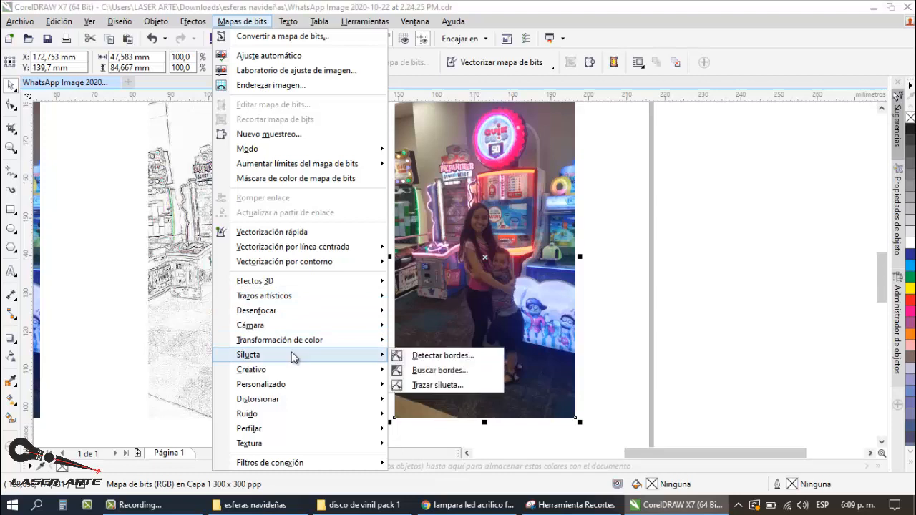
click(452, 370)
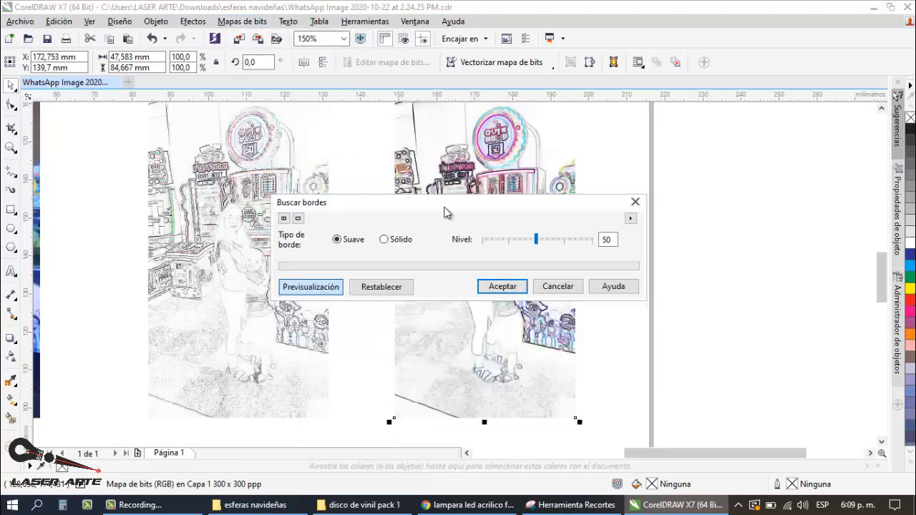
drag(438, 207, 775, 210)
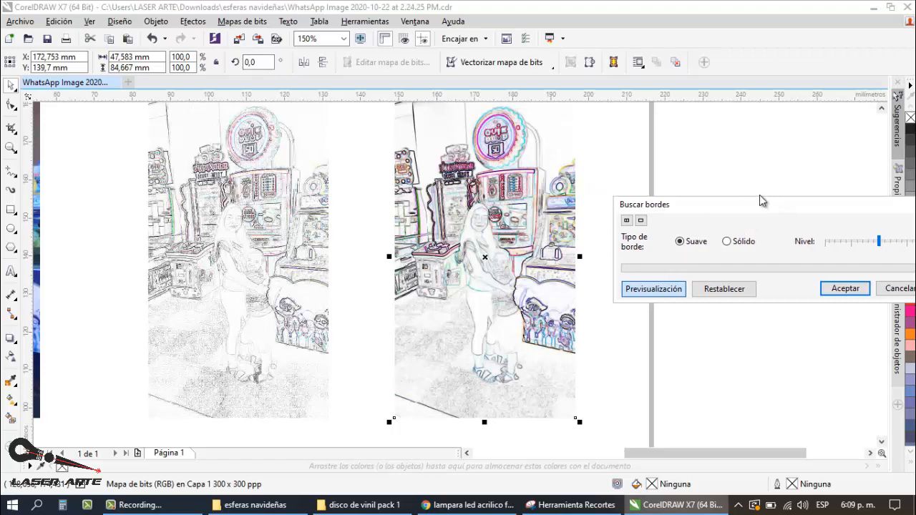
drag(762, 201, 701, 121)
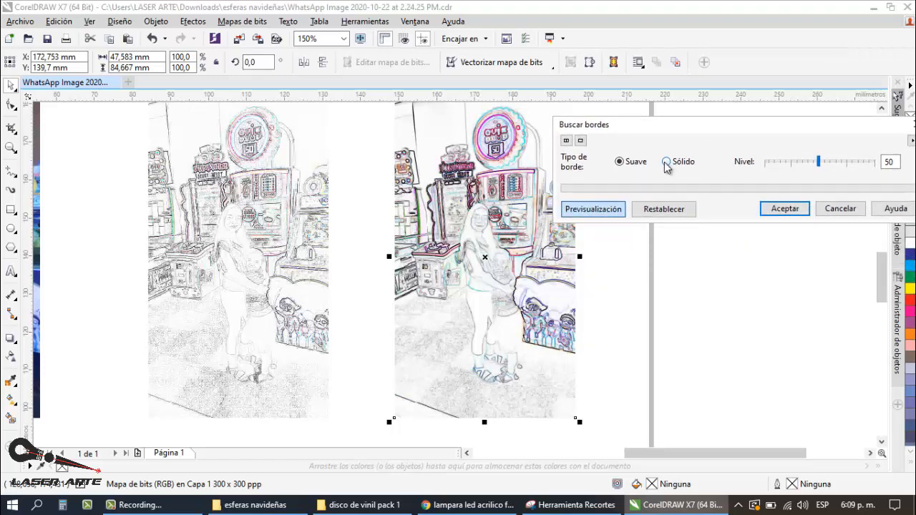
click(666, 164)
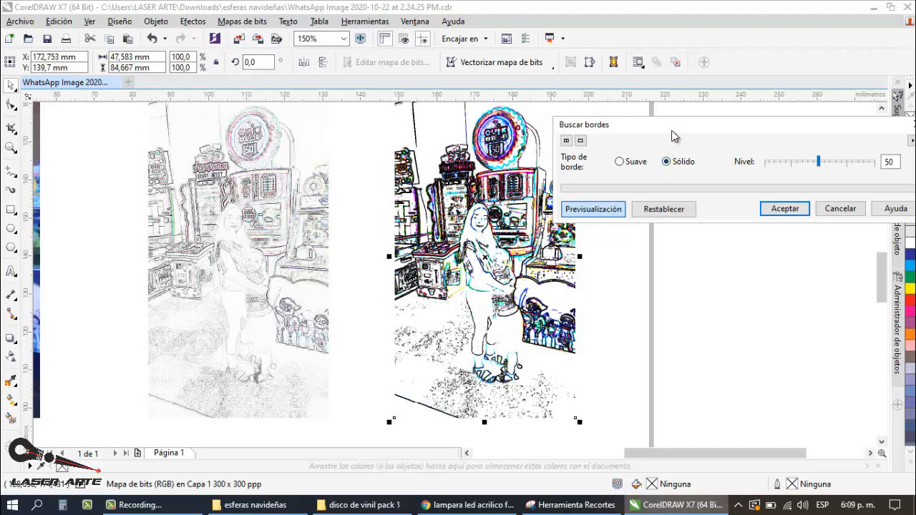
drag(672, 130, 640, 87)
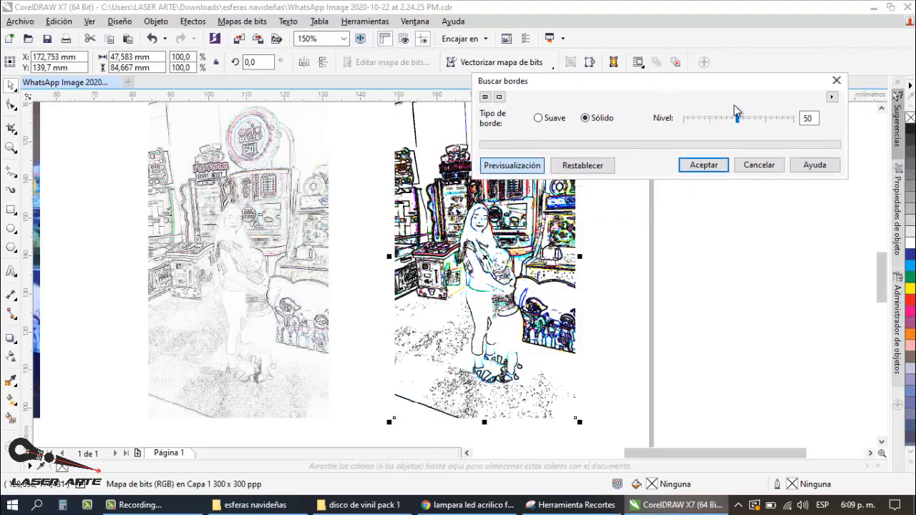
Step: Try several Find Edges levels on the rightmost copy and apply the effect at level 57
click(716, 119)
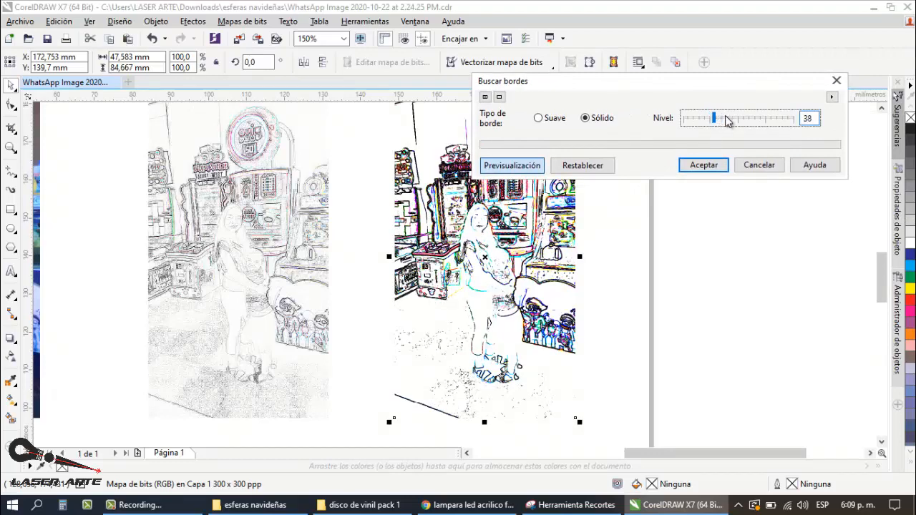
mouse_move(726, 121)
mouse_down()
mouse_move(760, 121)
mouse_move(739, 118)
mouse_up()
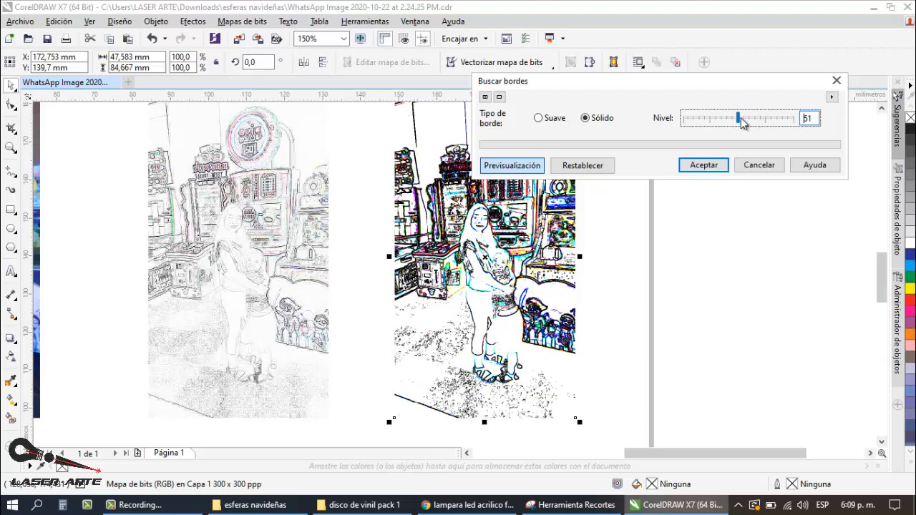
click(745, 122)
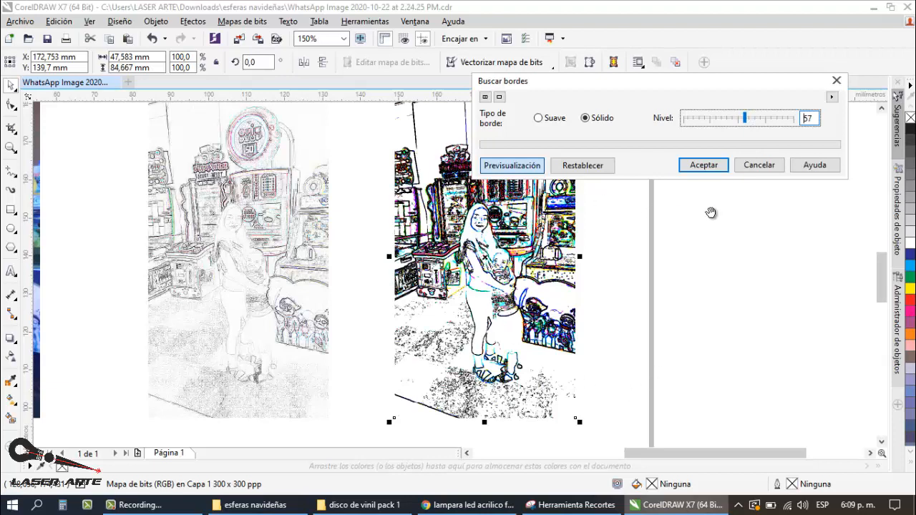
click(703, 165)
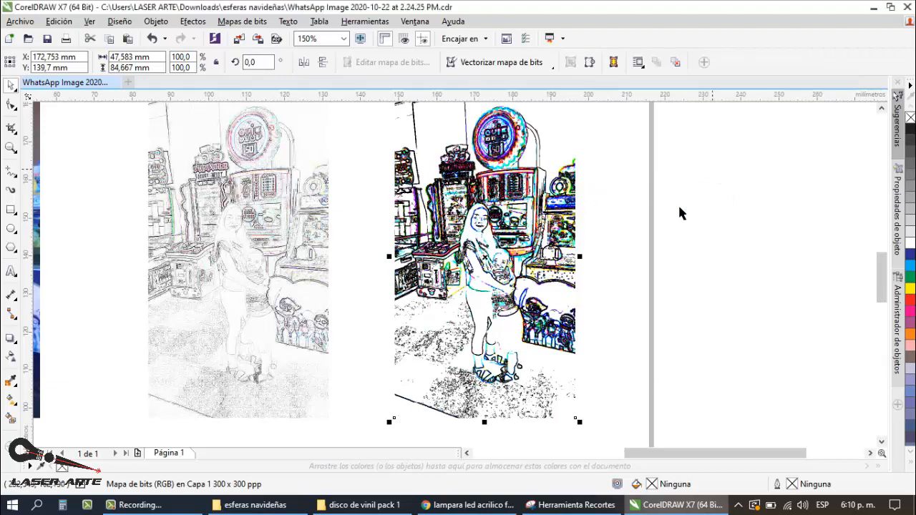
click(654, 276)
Step: Compare the outlines of the woman and child in both edge sketches with the colour photo, close up and in full
scroll(165, 244, up, 1)
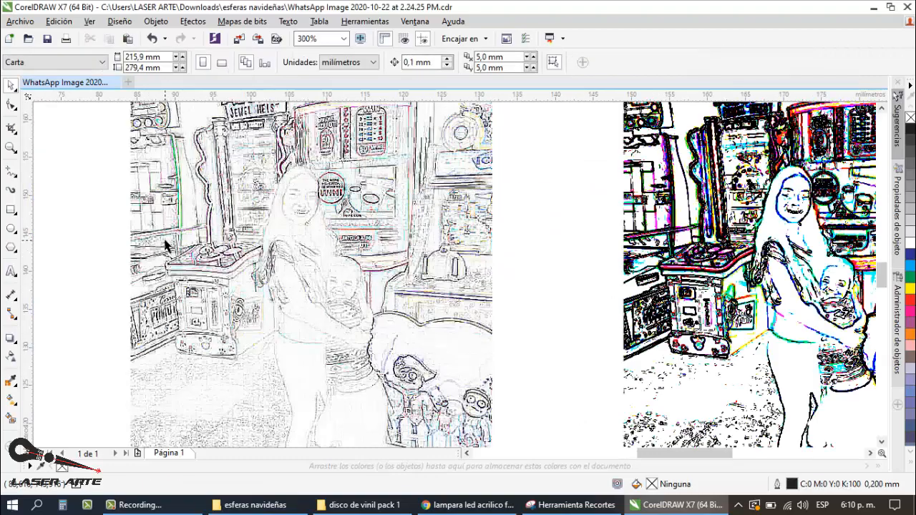
scroll(226, 233, down, 1)
scroll(512, 230, up, 2)
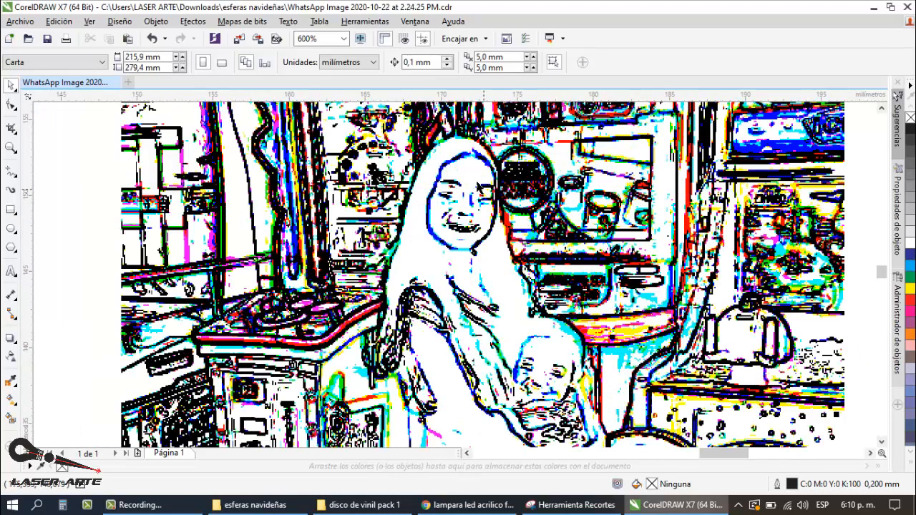
scroll(479, 180, down, 1)
scroll(524, 213, down, 1)
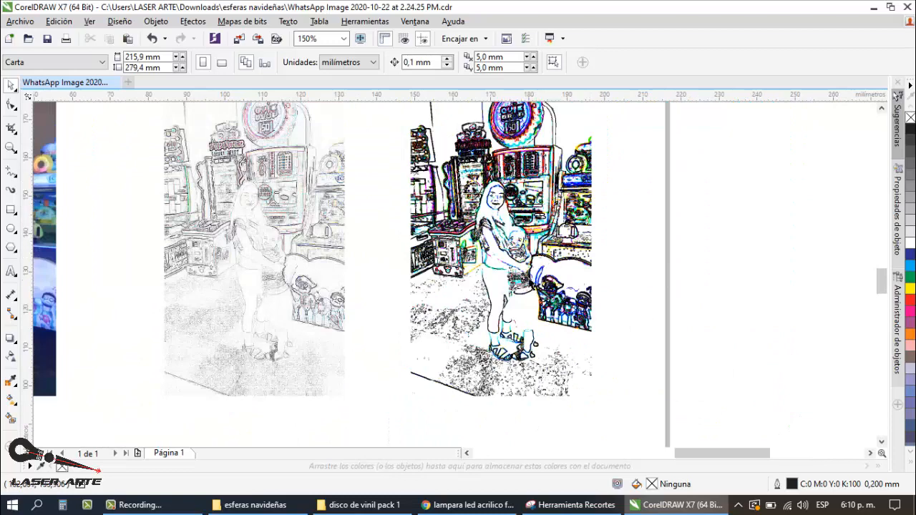
scroll(522, 198, up, 1)
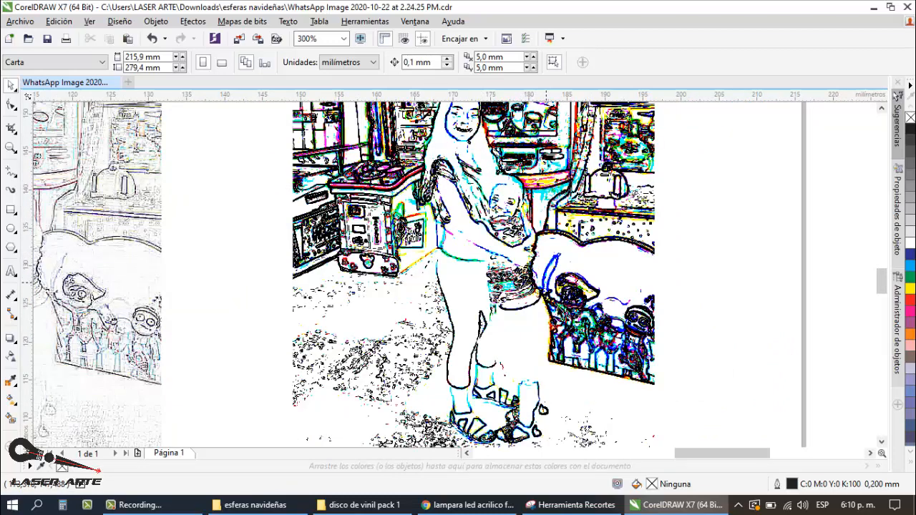
scroll(579, 272, down, 2)
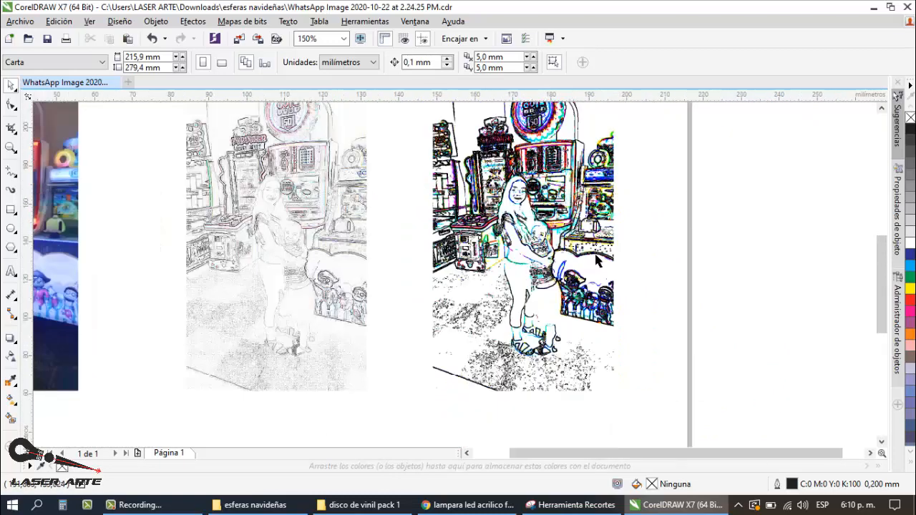
scroll(596, 261, down, 2)
scroll(275, 244, up, 2)
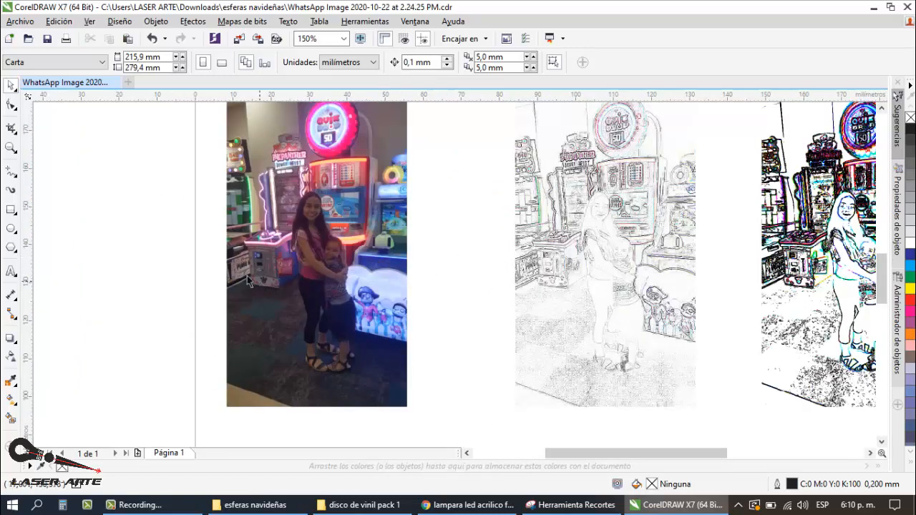
scroll(245, 270, down, 2)
scroll(289, 265, up, 2)
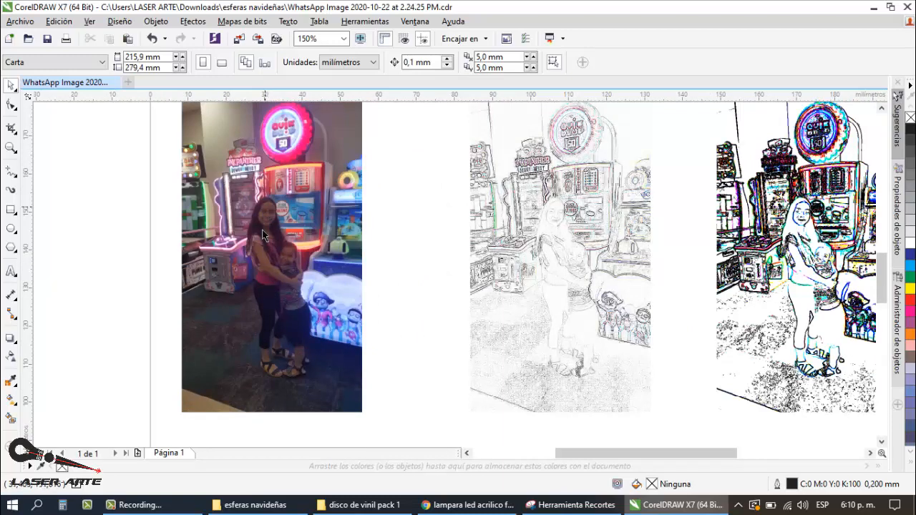
scroll(342, 312, down, 2)
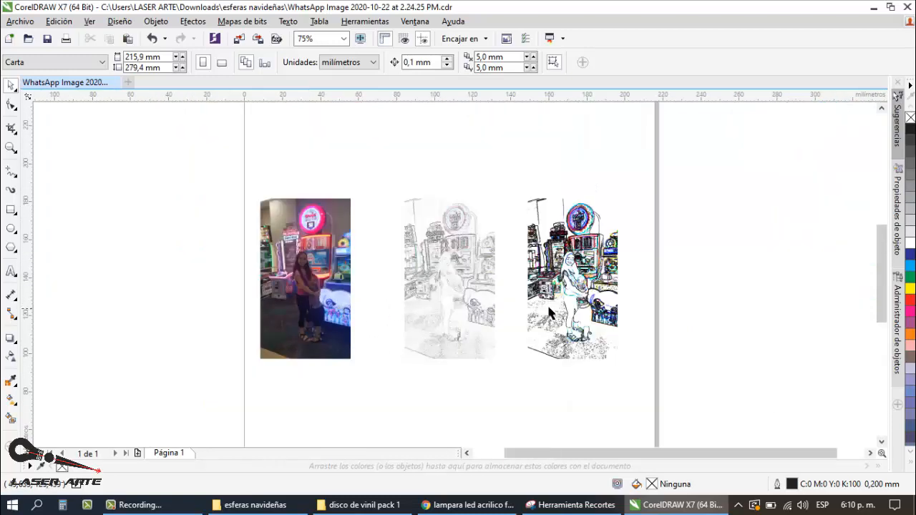
scroll(463, 304, up, 2)
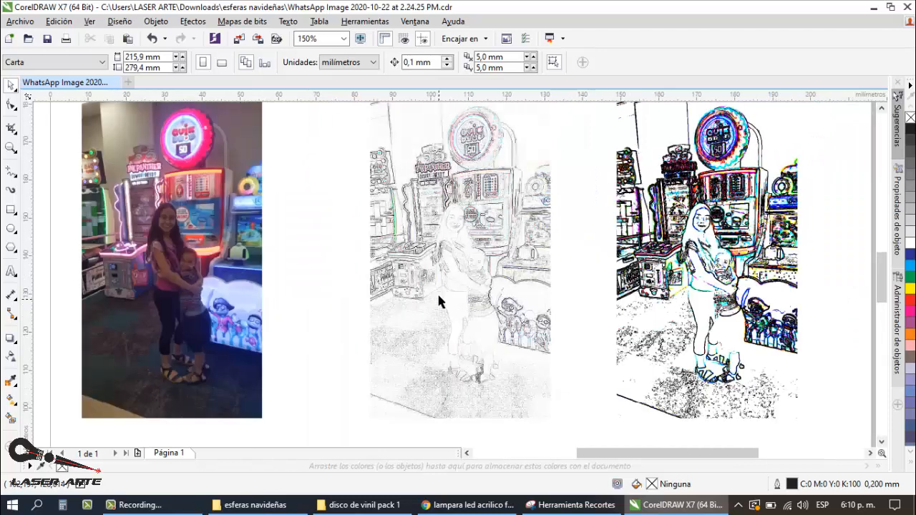
click(465, 238)
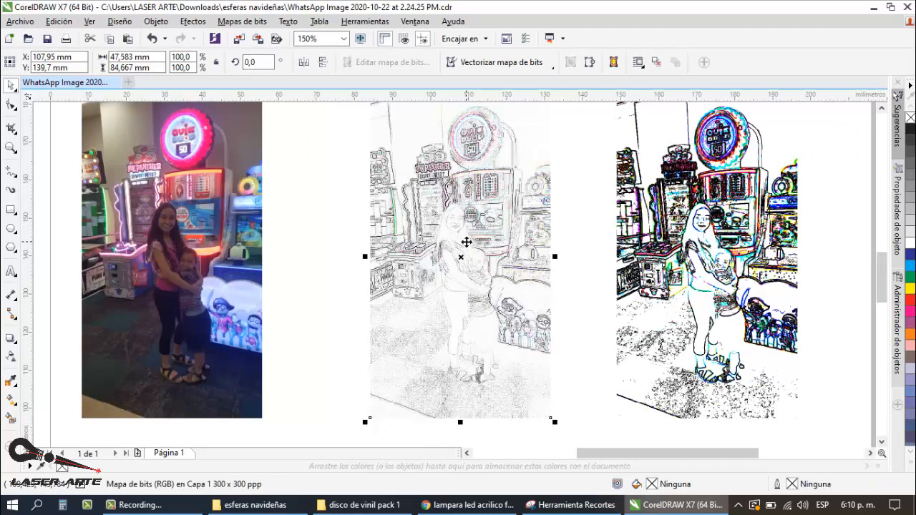
click(242, 21)
mouse_move(316, 358)
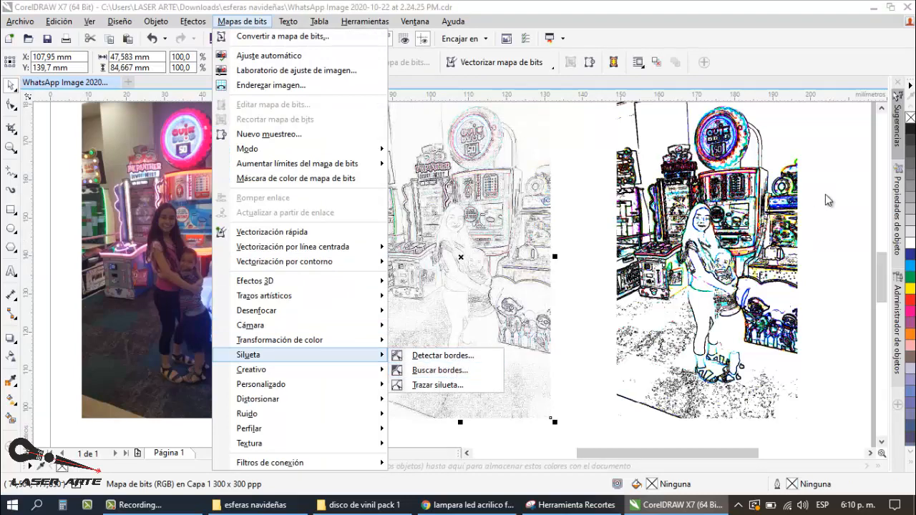
click(841, 213)
Step: Place another copy of the colour photo beyond the page's right edge, centred at about X 252 mm
scroll(571, 221, down, 2)
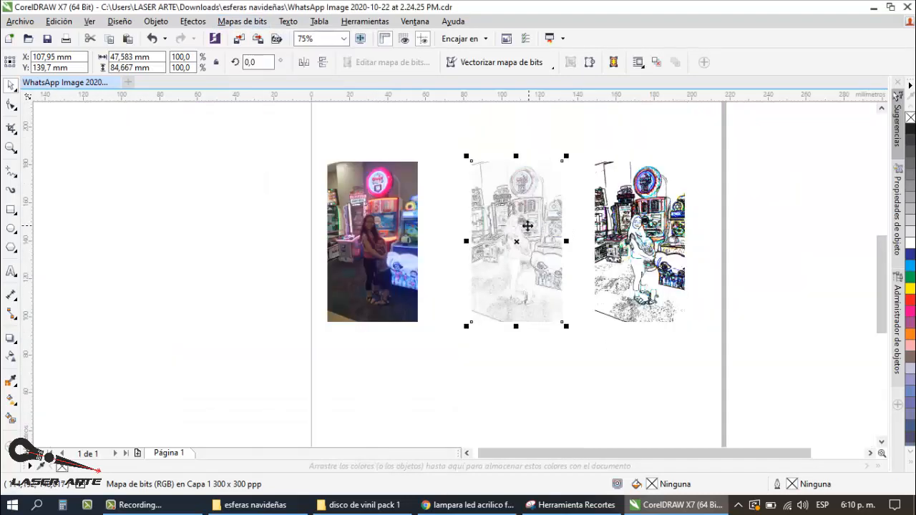
click(419, 244)
drag(418, 251, 793, 255)
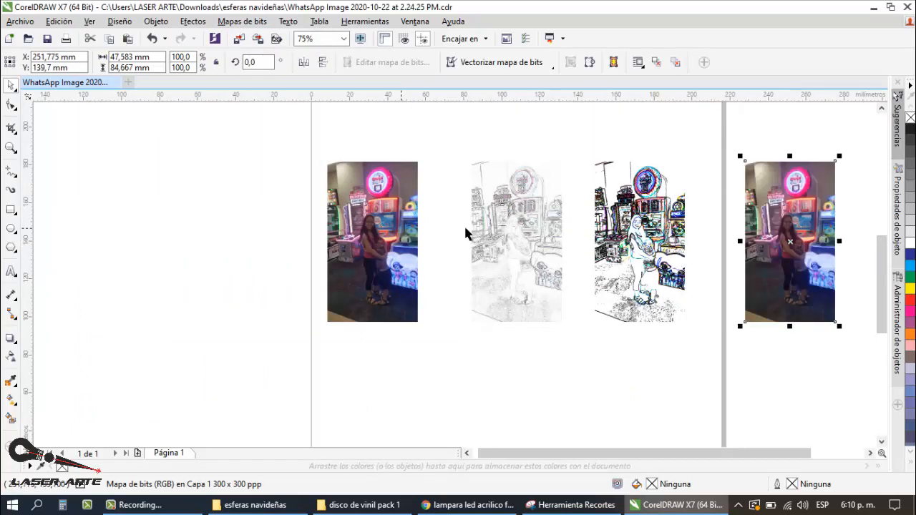
Step: Open the black-and-white (1-bit) conversion for the new photo copy and preview both figures with the Stucki method
click(243, 22)
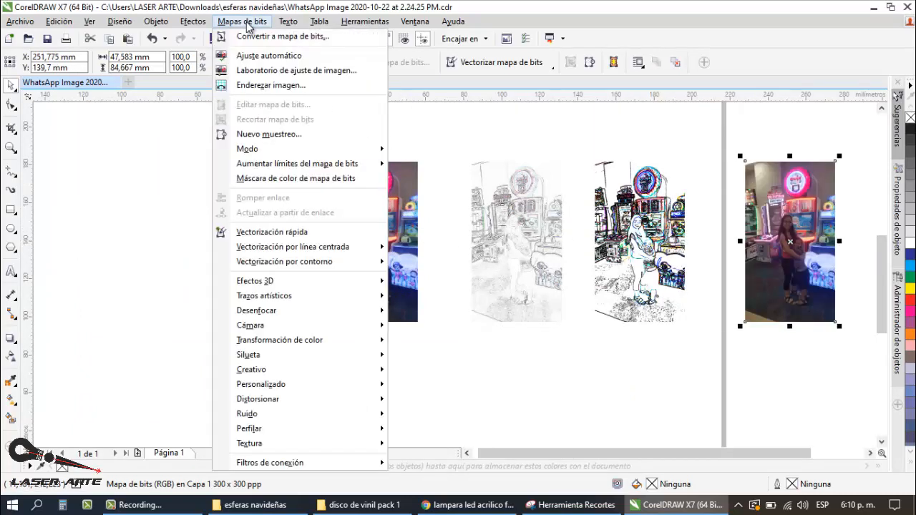
mouse_move(290, 150)
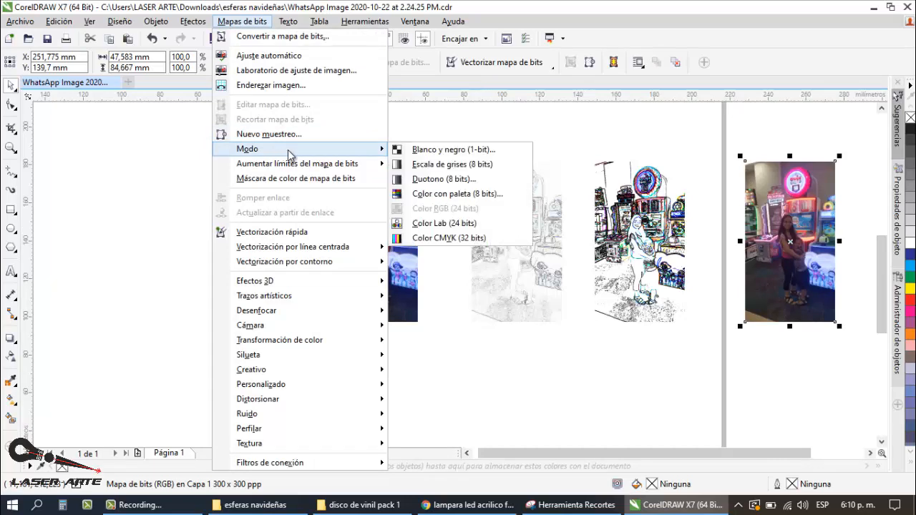
click(441, 156)
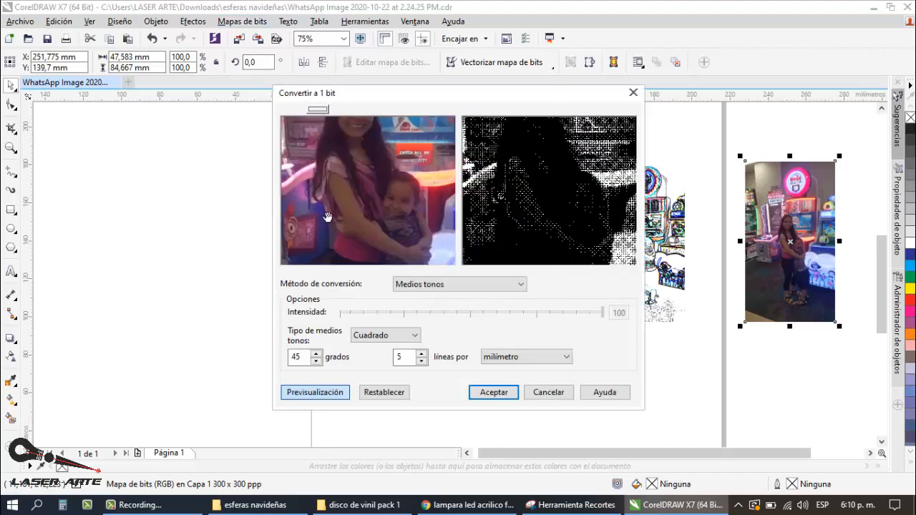
right_click(382, 199)
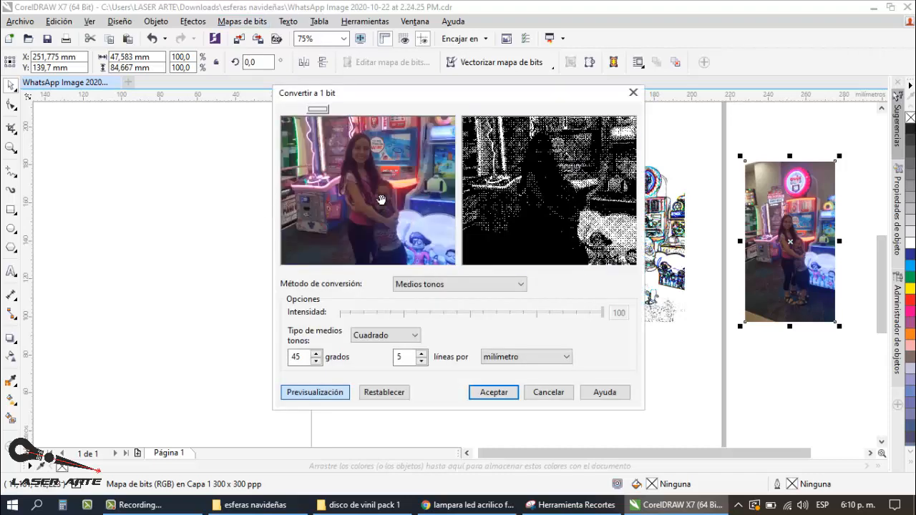
click(464, 286)
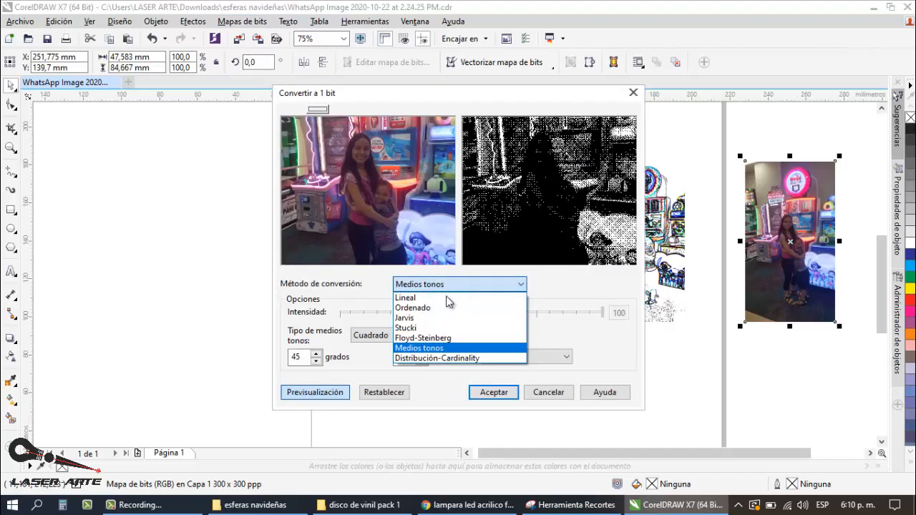
click(424, 329)
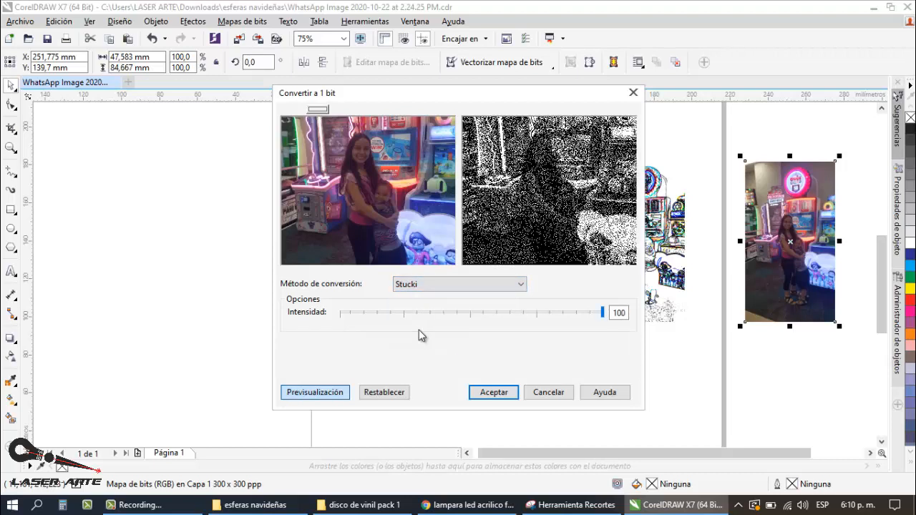
Step: Preview the Ordenado, Lineal and Medios tonos conversion methods, and close the 1-bit conversion without applying it
click(433, 288)
click(414, 308)
click(417, 285)
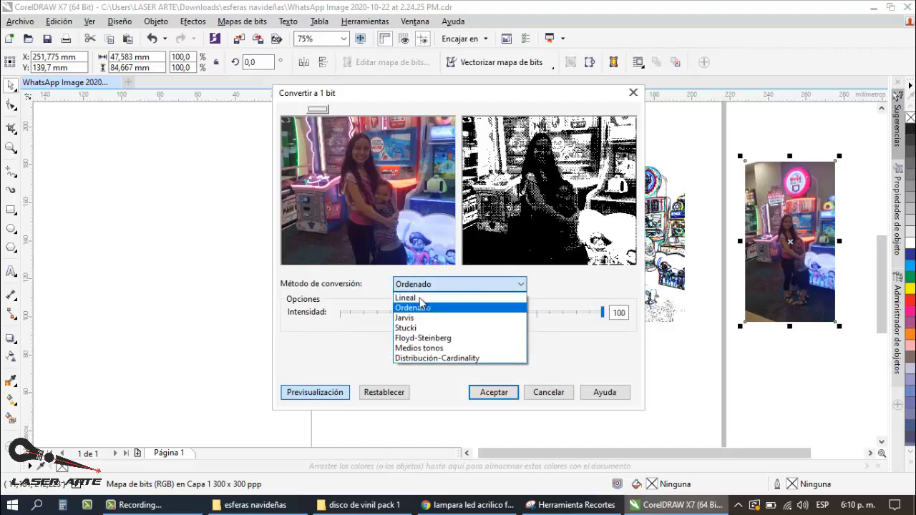
click(417, 298)
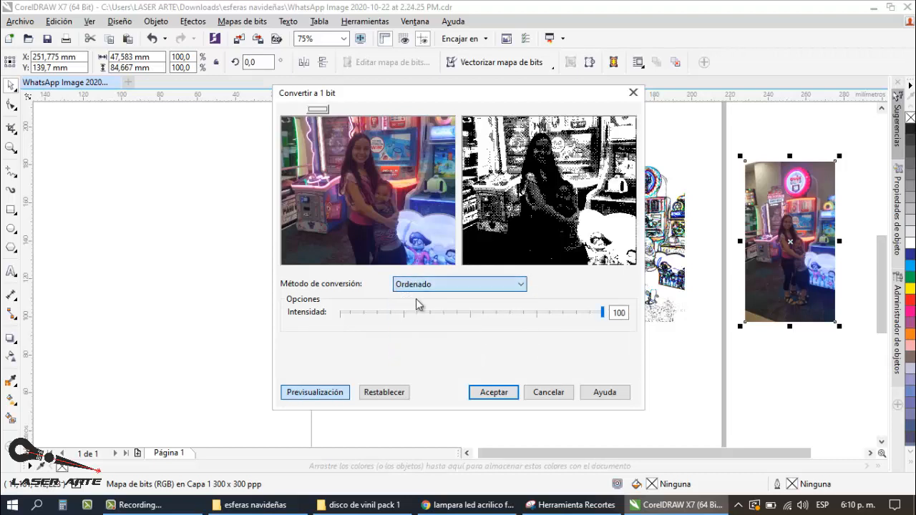
click(493, 284)
click(505, 348)
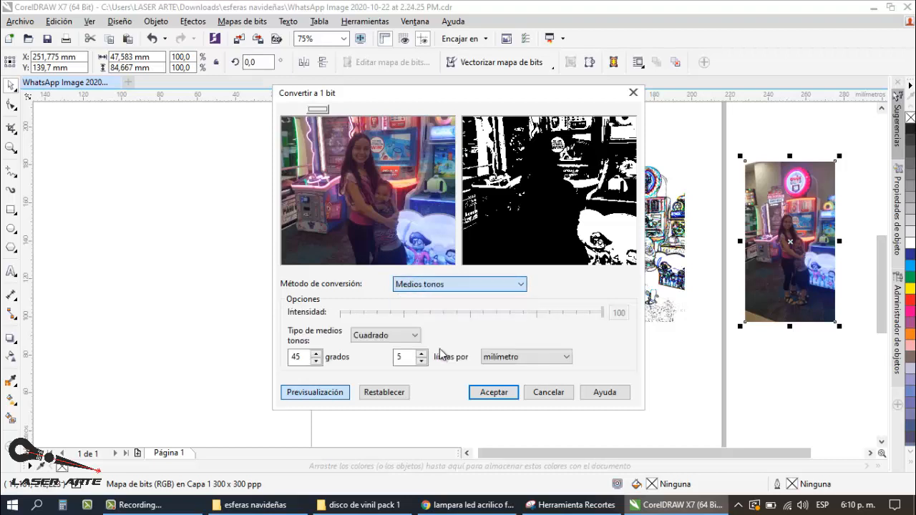
click(487, 282)
click(636, 92)
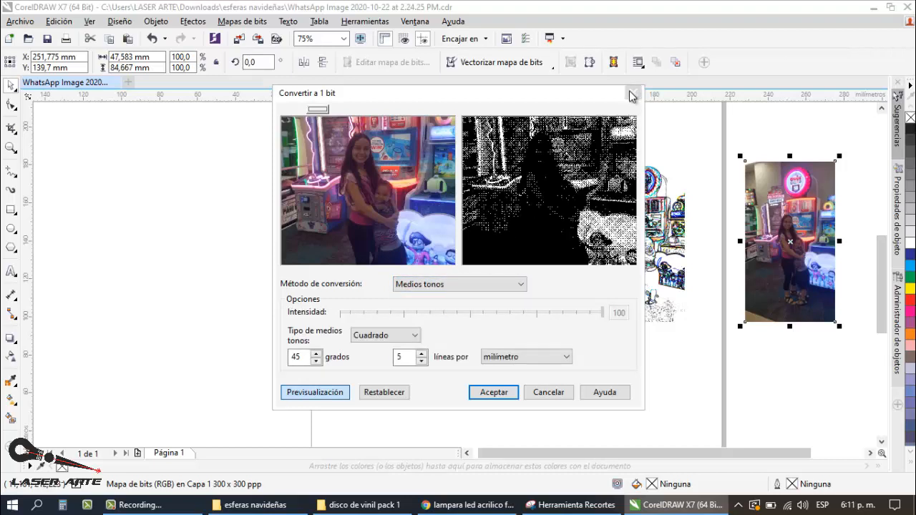
Step: Convert the colour photo copy beyond the page's right edge to greyscale
click(634, 92)
click(791, 135)
click(787, 238)
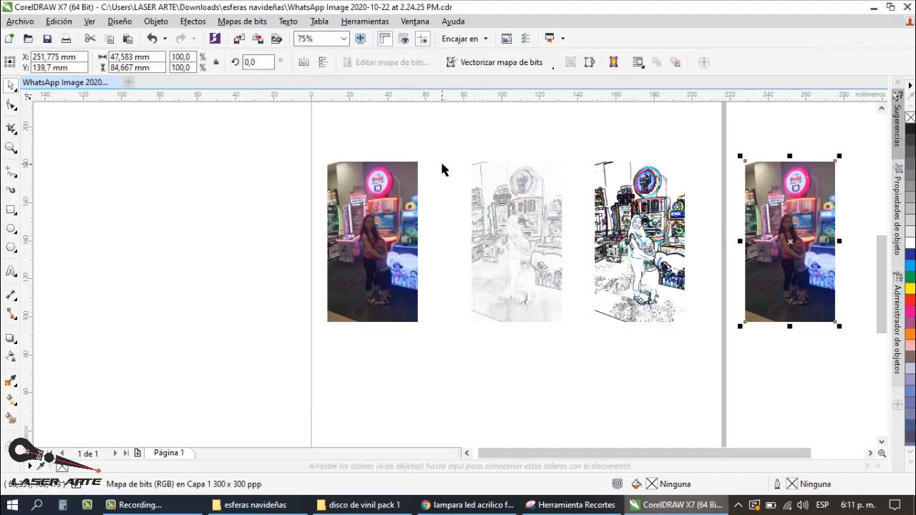
click(244, 21)
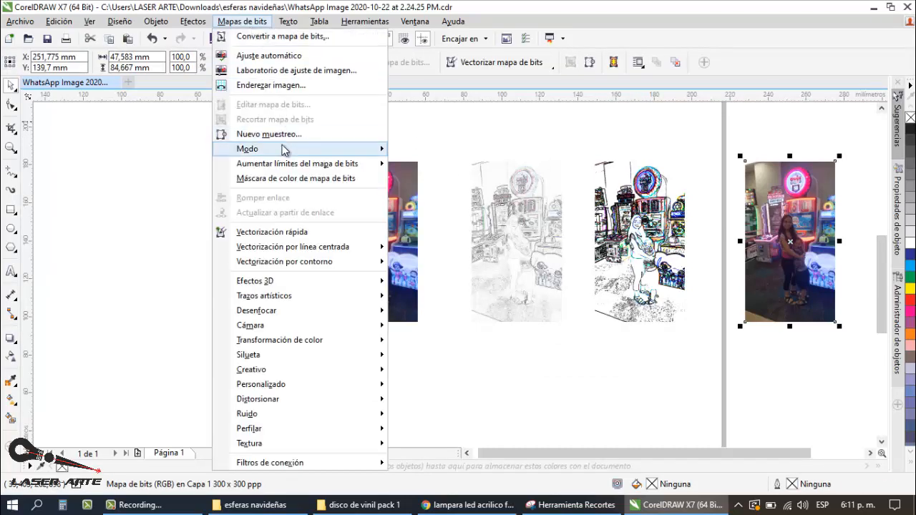
mouse_move(337, 148)
click(466, 163)
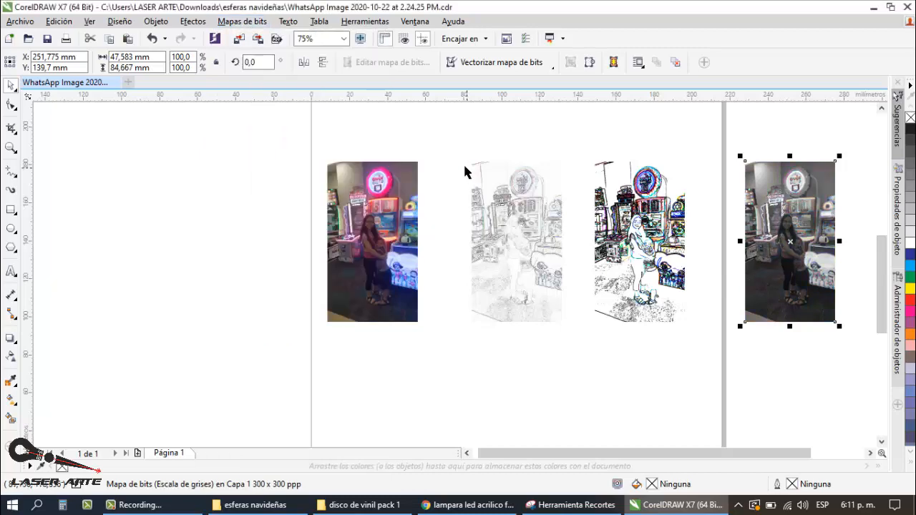
scroll(850, 244, up, 5)
scroll(386, 231, down, 3)
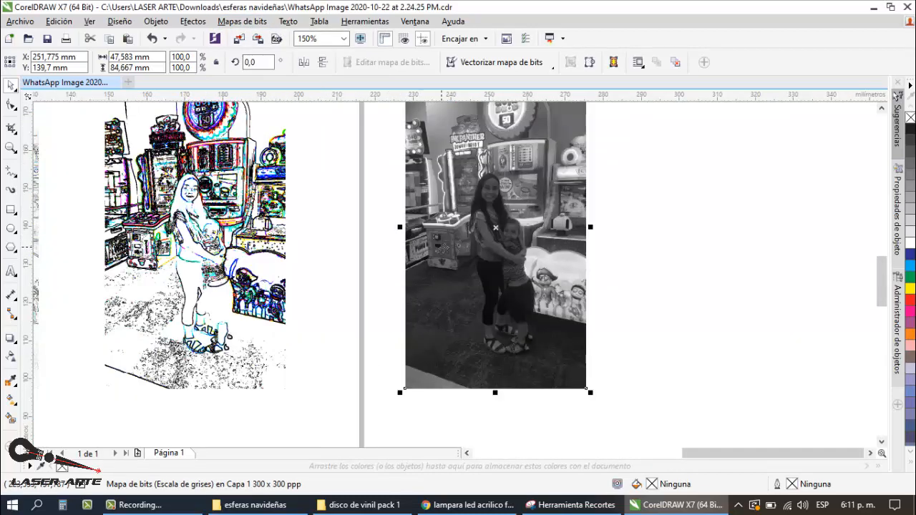
Step: Open the Buscar bordes effect for the greyscale copy and compare the Suave and Sólido edge types, keeping Sólido
click(243, 21)
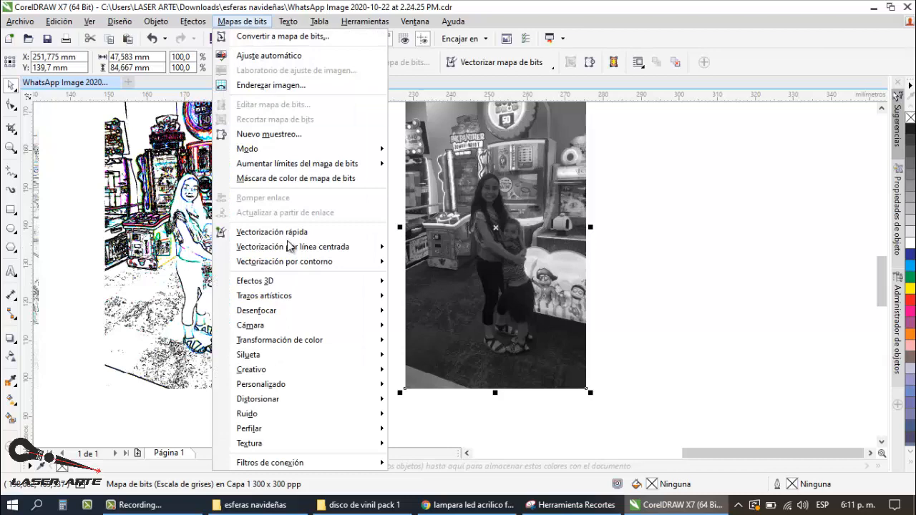
mouse_move(315, 355)
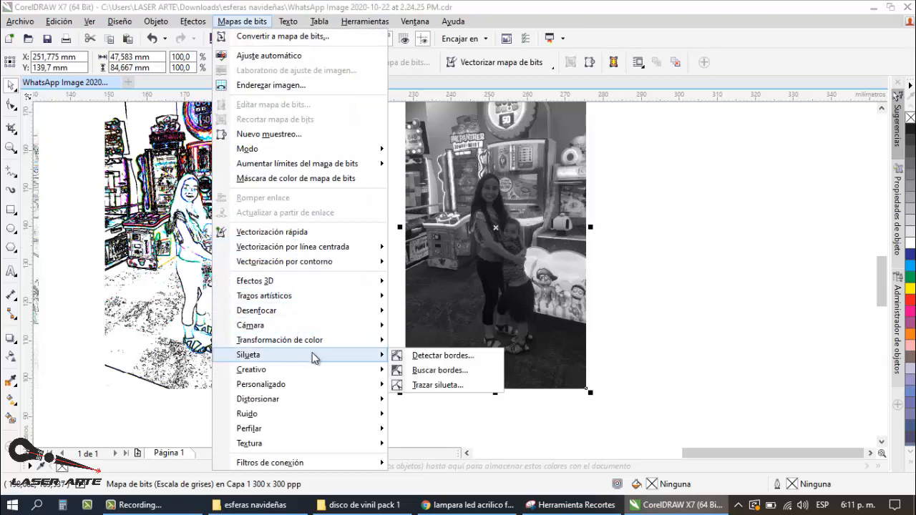
click(450, 370)
drag(500, 210, 586, 318)
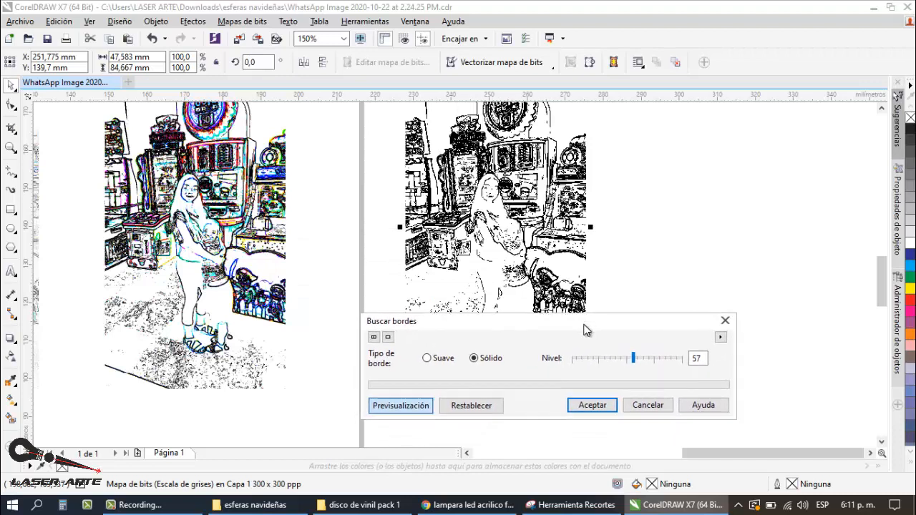
click(426, 359)
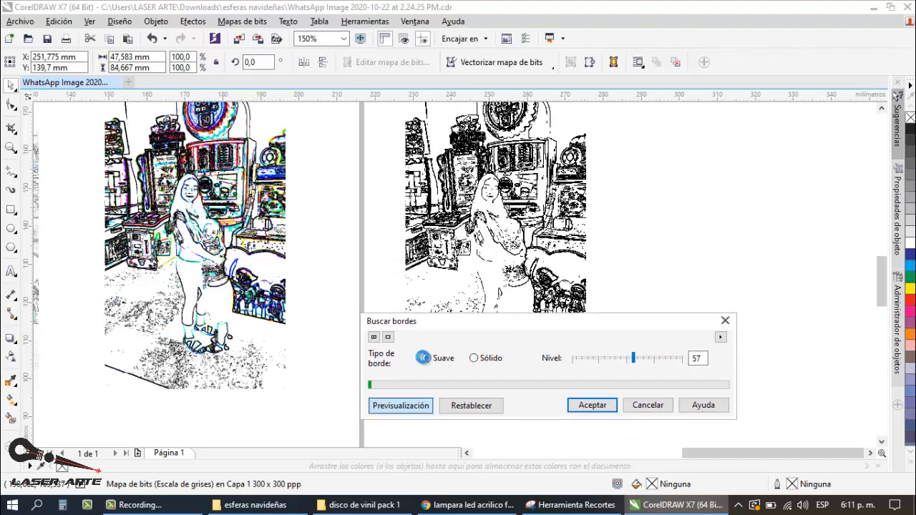
click(474, 358)
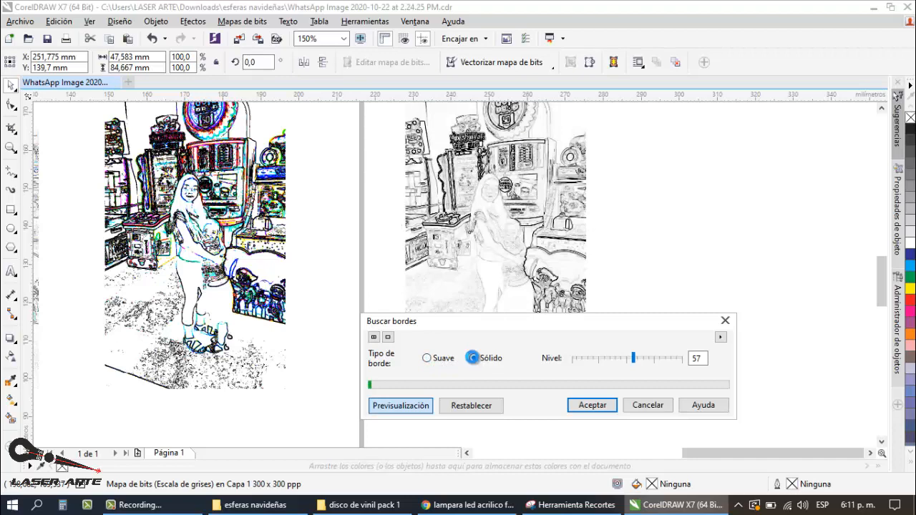
Step: Preview edge levels 75 and 90, and apply the effect to the greyscale copy with the level at 67
click(621, 360)
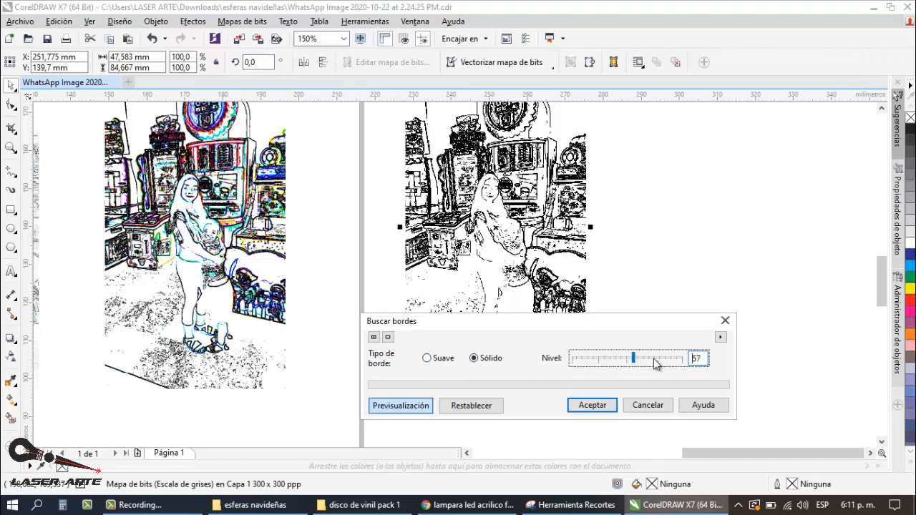
click(654, 358)
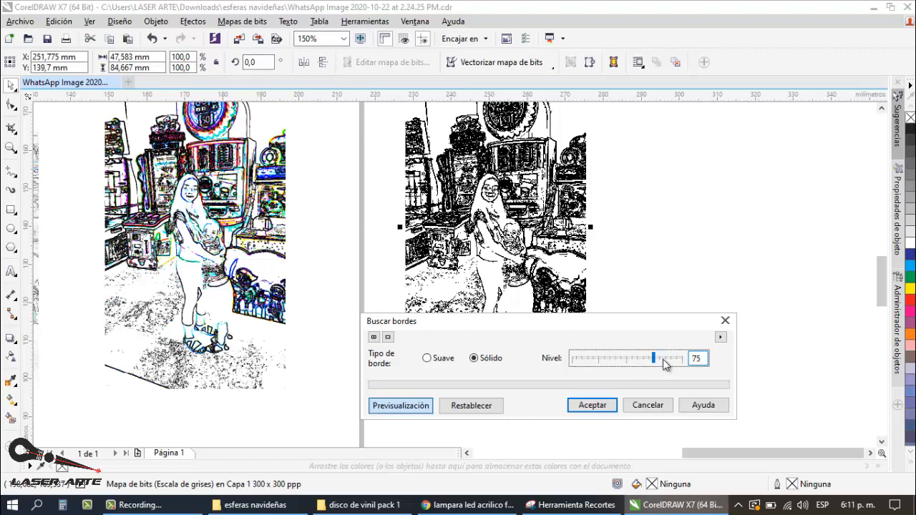
click(666, 361)
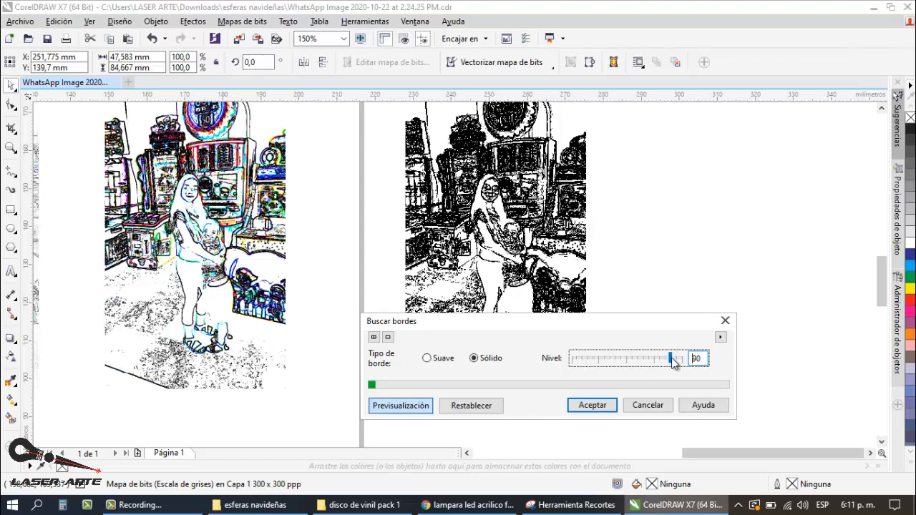
drag(662, 363, 642, 363)
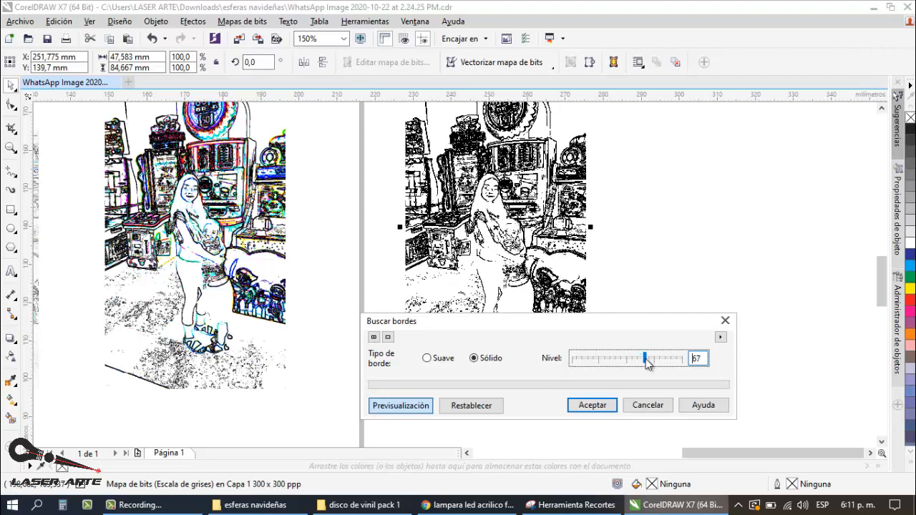
click(592, 405)
Step: Move the black-and-white edge sketch closer to the coloured edge sketch, centred at about X 236 mm
click(673, 273)
scroll(693, 258, down, 2)
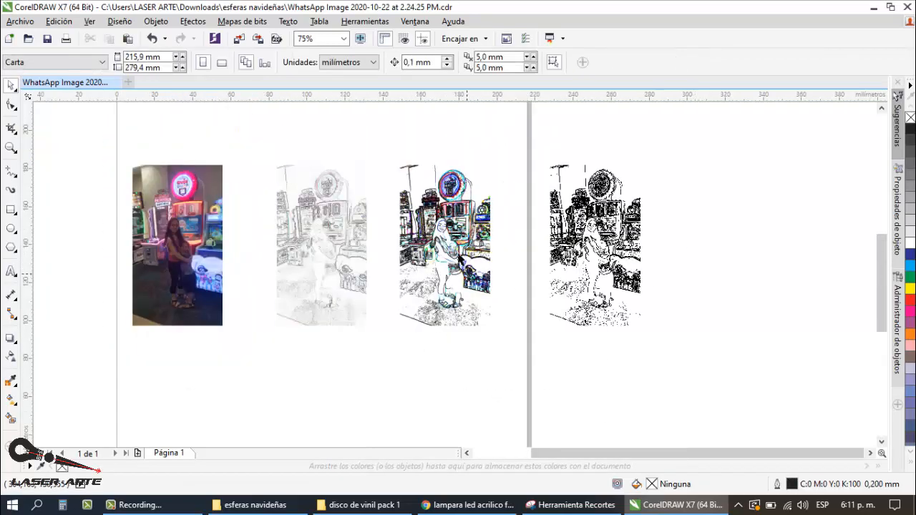
click(606, 248)
drag(607, 248, 577, 247)
click(698, 237)
Step: Compare the figures' outlines in the black-and-white, coloured and faint edge sketches, close up and side by side
scroll(566, 235, up, 2)
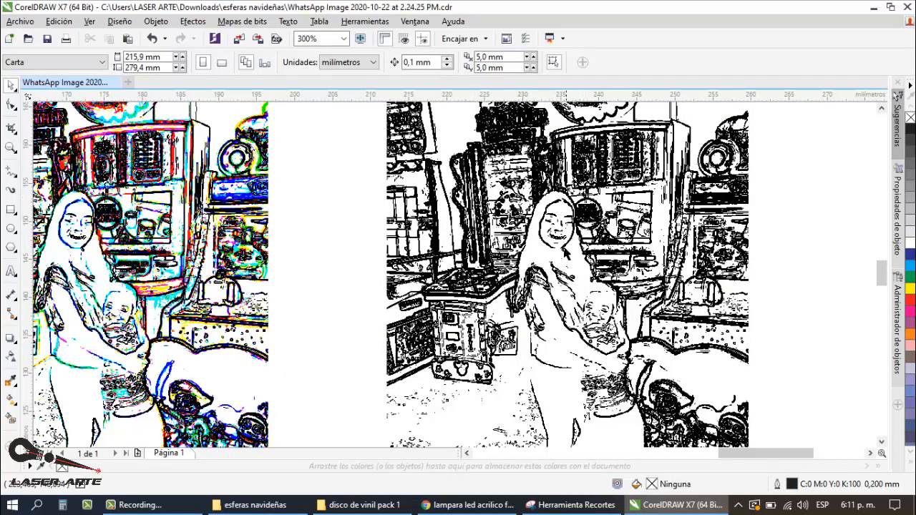
scroll(564, 248, down, 1)
scroll(292, 268, up, 1)
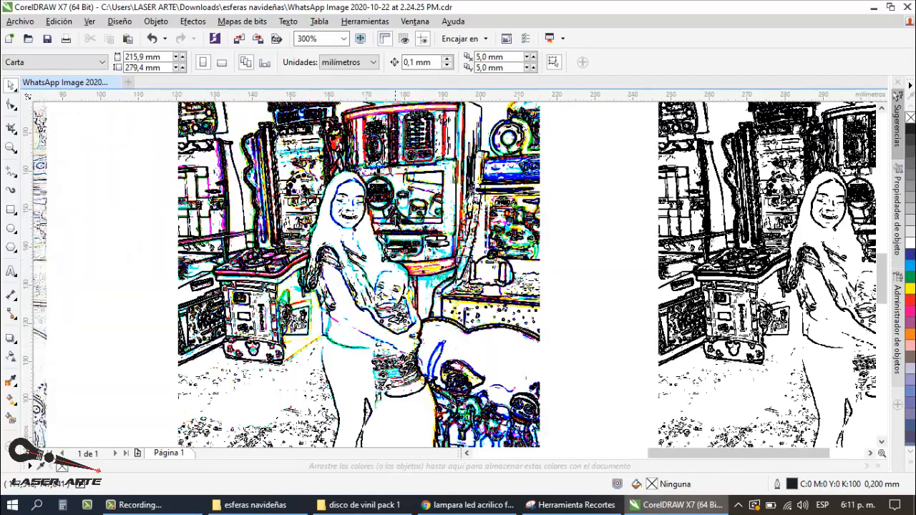
scroll(163, 286, down, 1)
click(156, 232)
scroll(117, 231, up, 1)
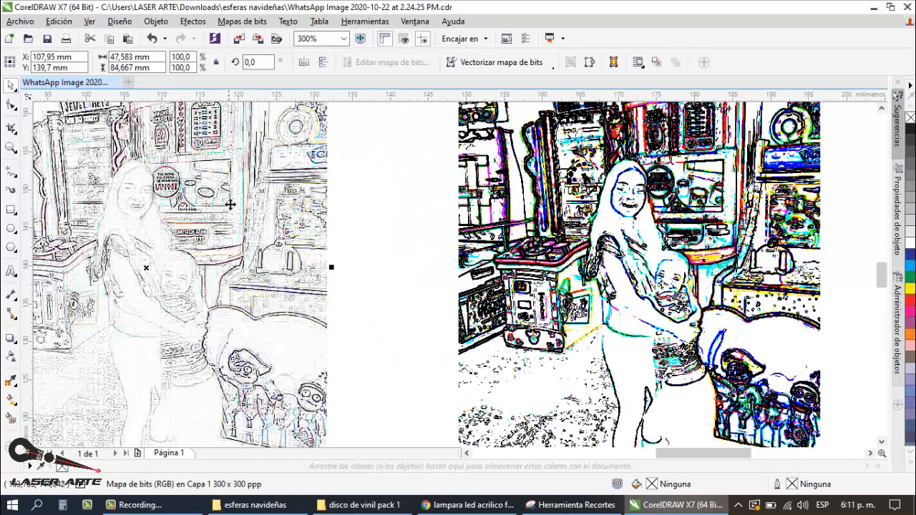
scroll(372, 226, down, 1)
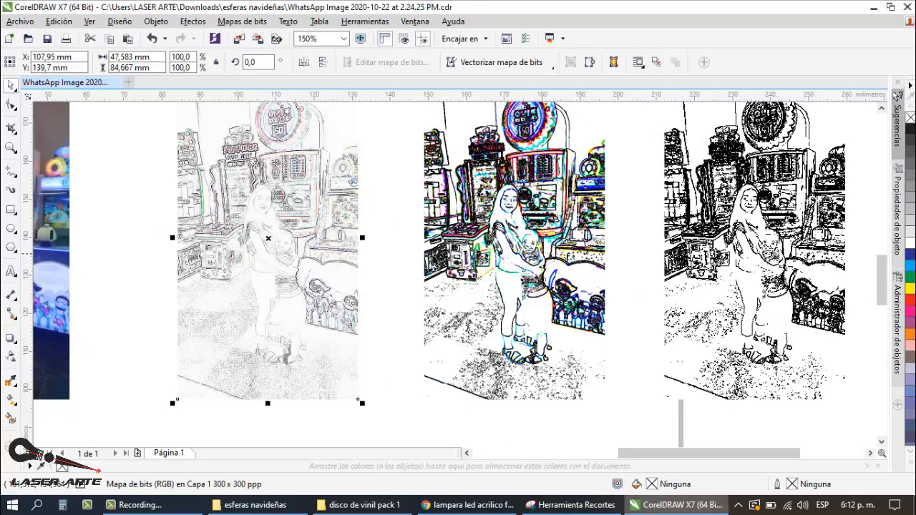
scroll(432, 255, down, 1)
scroll(623, 243, up, 1)
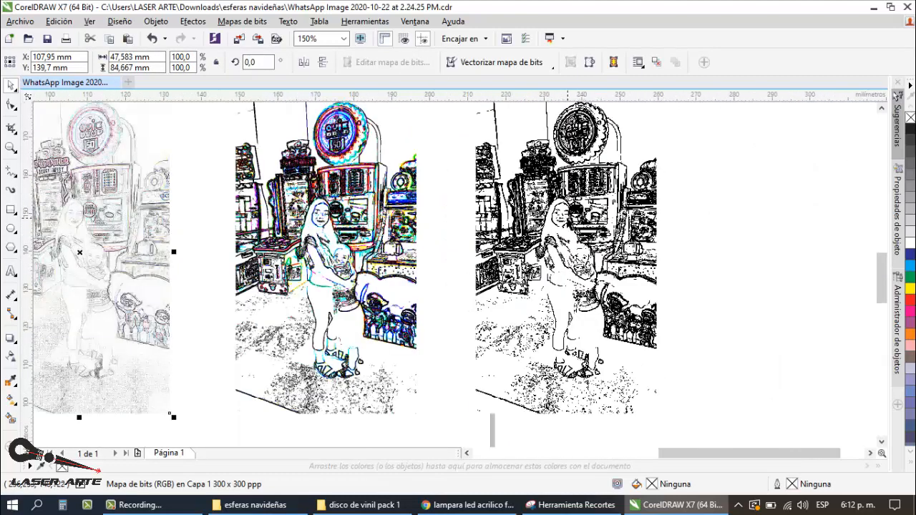
scroll(567, 211, down, 1)
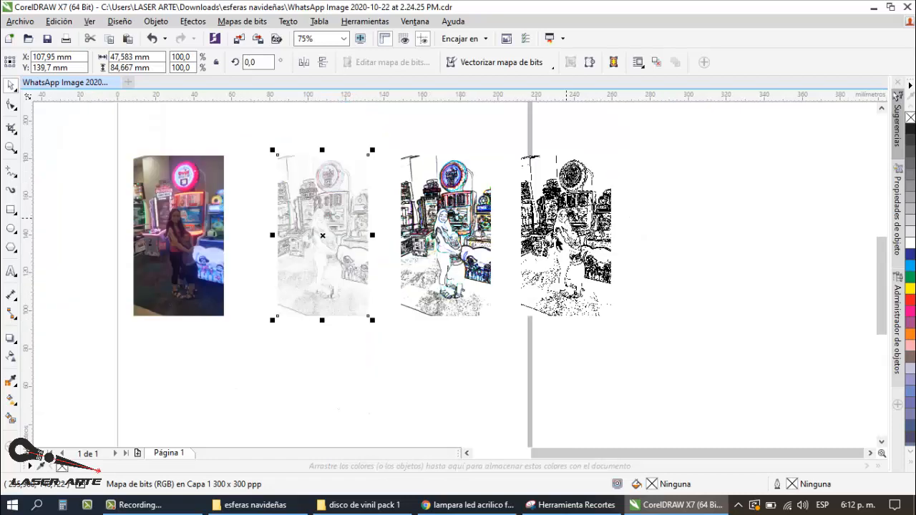
Step: Compare the original colour photo with the three edge sketches and inspect the faint sketch's details close up
scroll(181, 256, up, 1)
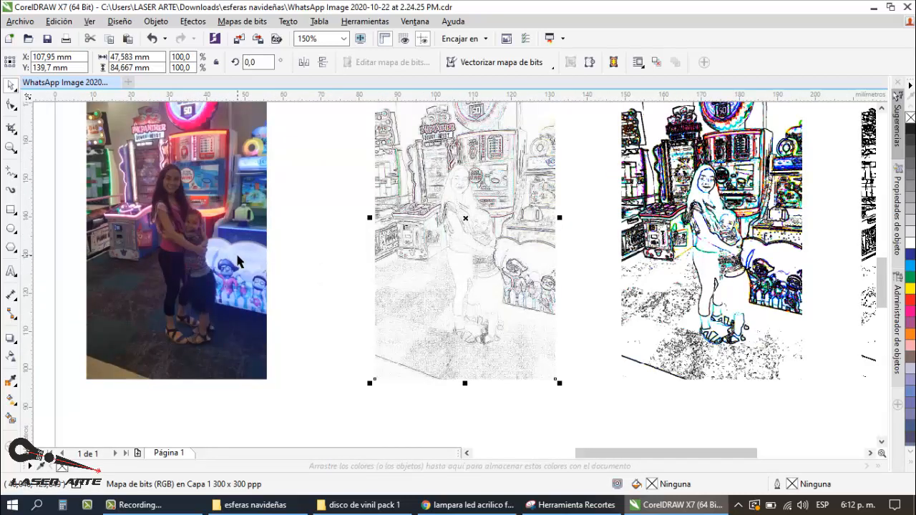
scroll(240, 259, down, 1)
scroll(529, 228, up, 2)
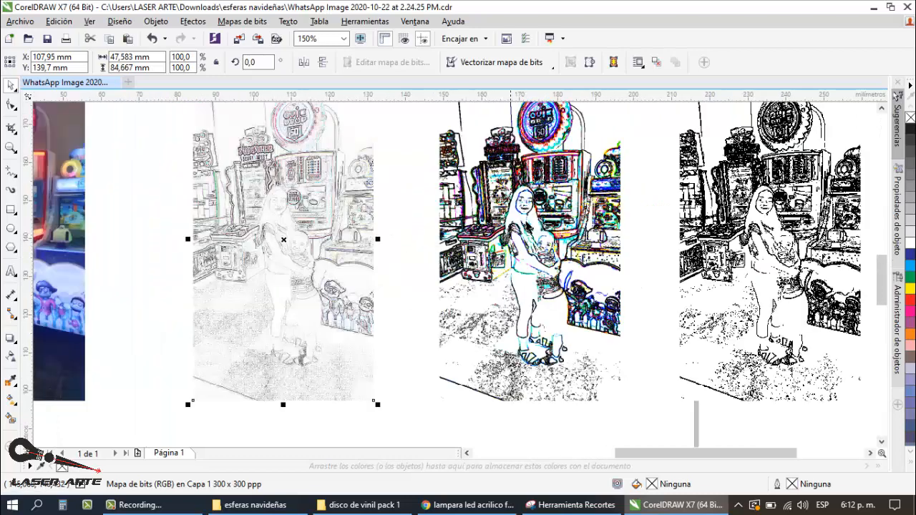
scroll(495, 244, down, 1)
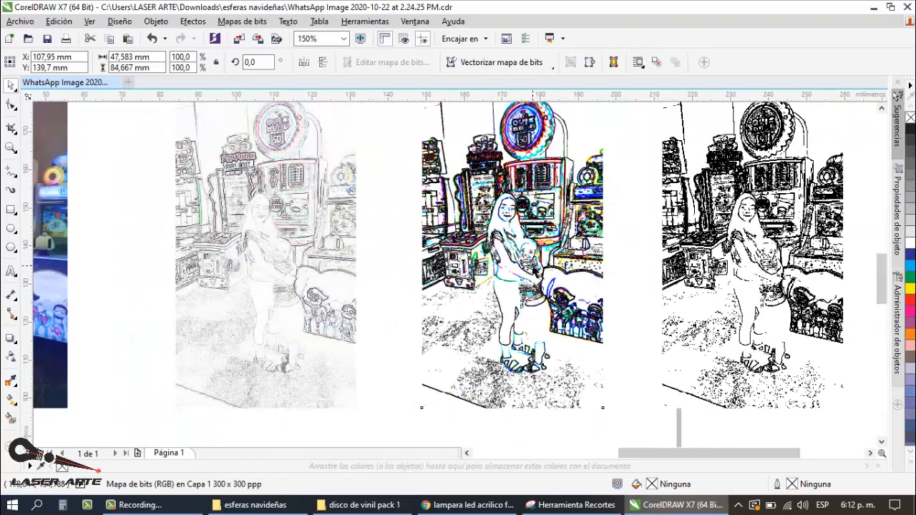
click(530, 266)
scroll(326, 256, down, 1)
scroll(240, 254, up, 2)
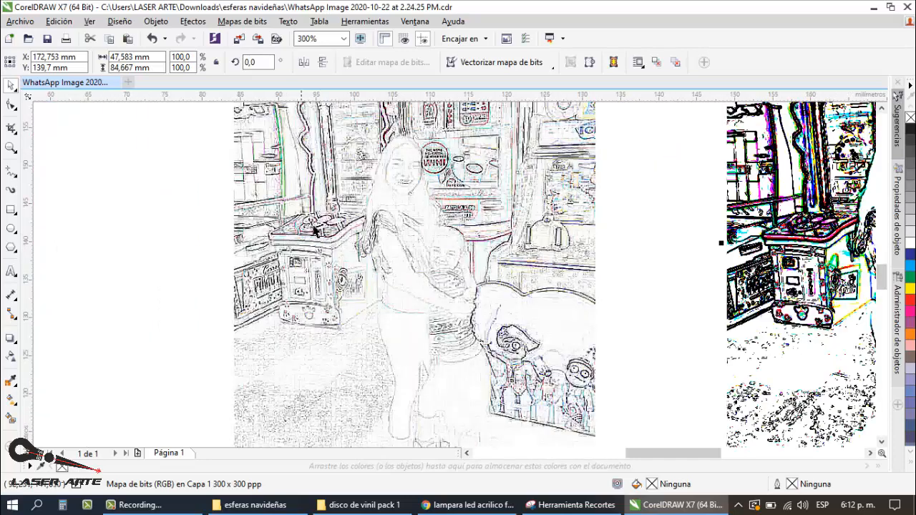
scroll(440, 211, down, 1)
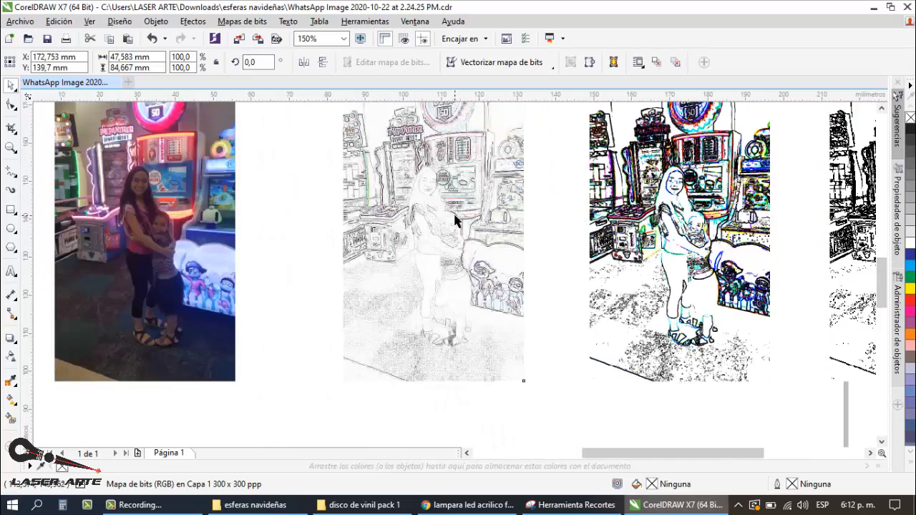
Step: Place a copy of the faint edge sketch beyond the page's left edge, centred at about X -55 mm
click(457, 220)
scroll(572, 215, down, 2)
drag(550, 218, 395, 218)
click(506, 145)
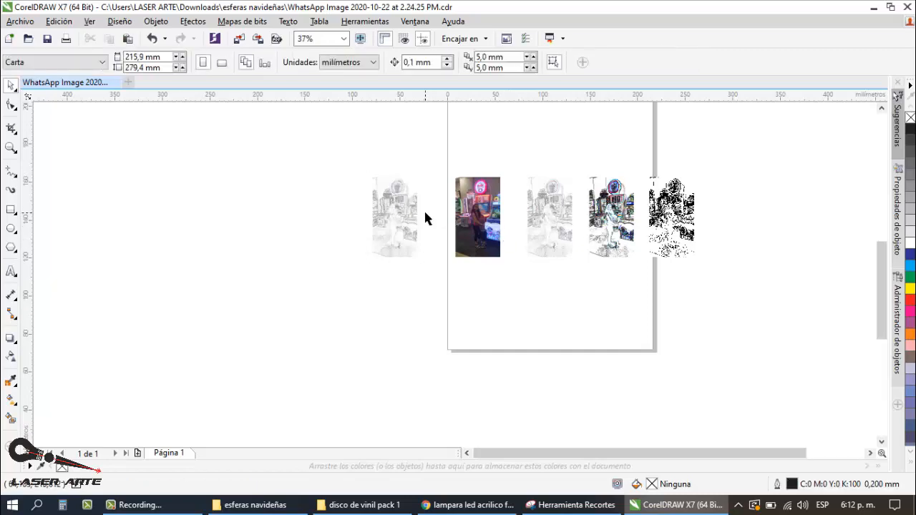
Step: Compare the new faint sketch copy with the colour photo, and examine the figures in the two stronger edge sketches
scroll(424, 209, up, 2)
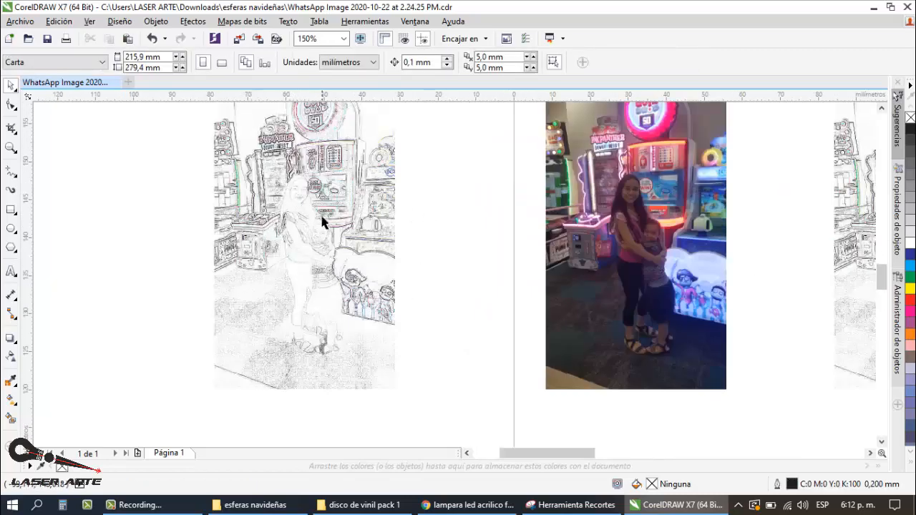
scroll(291, 207, up, 2)
scroll(218, 232, down, 2)
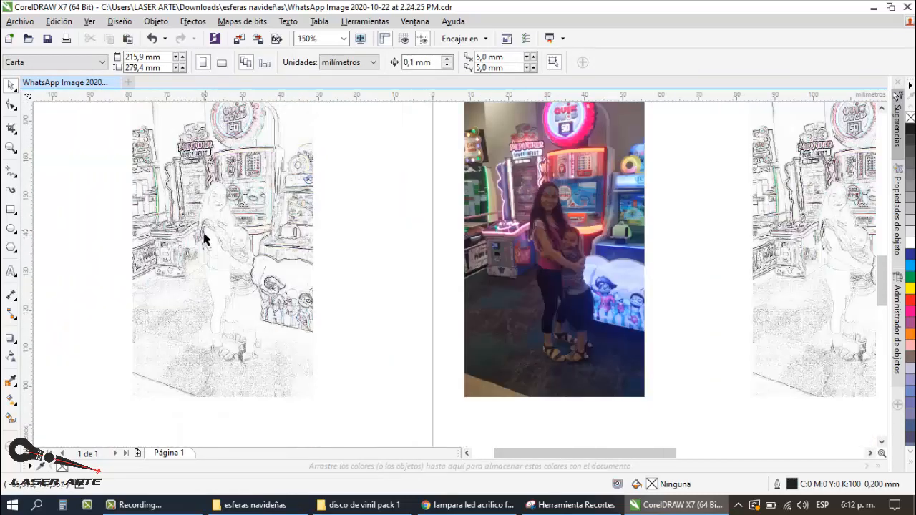
scroll(205, 239, down, 1)
scroll(661, 229, up, 2)
scroll(293, 188, down, 1)
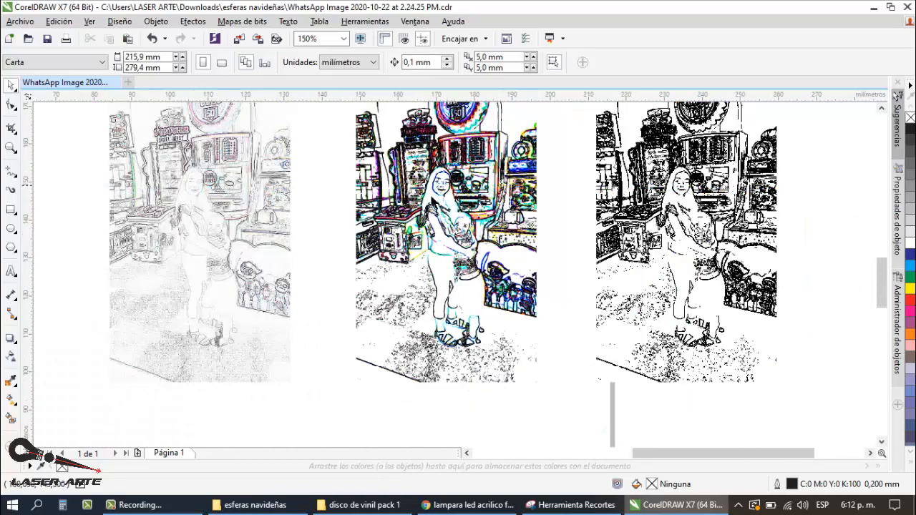
scroll(676, 218, up, 2)
scroll(608, 223, down, 2)
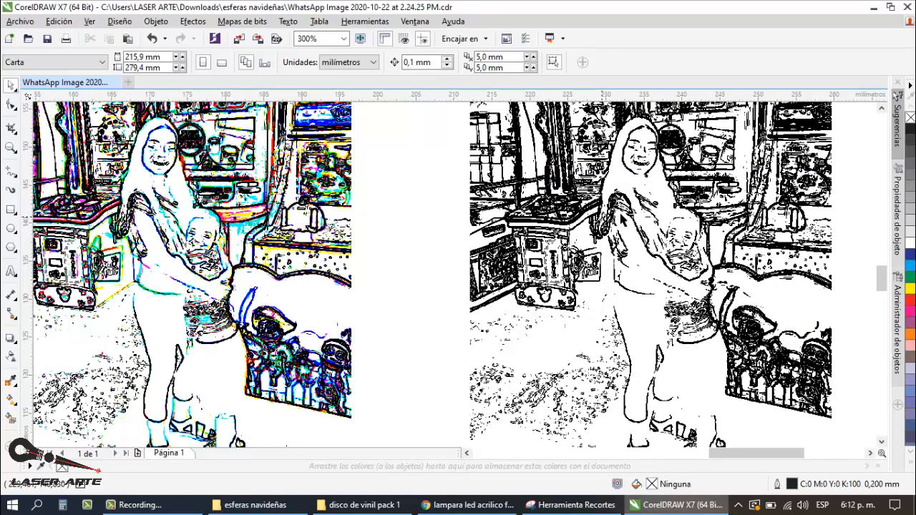
scroll(626, 220, down, 1)
Step: Move the colour photo and the three edge sketches beside it off the page's right side, centred at about X 333 mm
scroll(717, 212, down, 1)
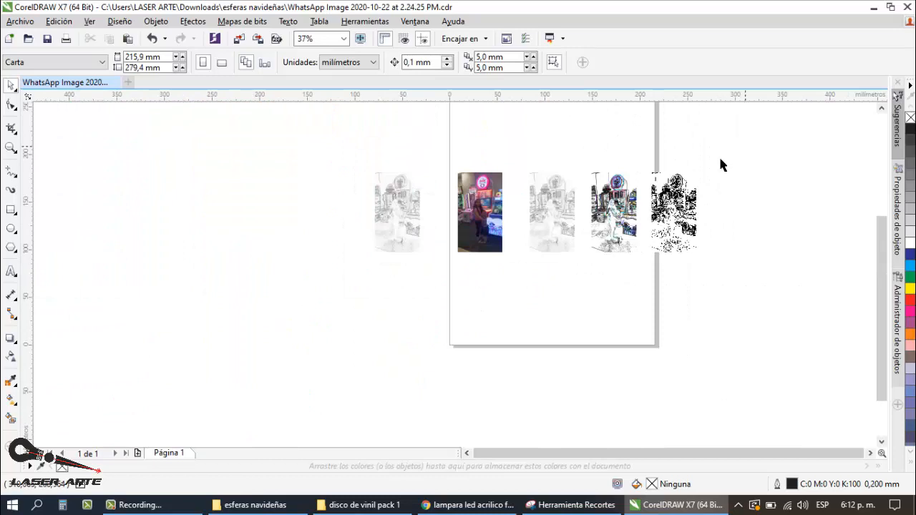
drag(511, 250, 450, 281)
drag(551, 203, 740, 204)
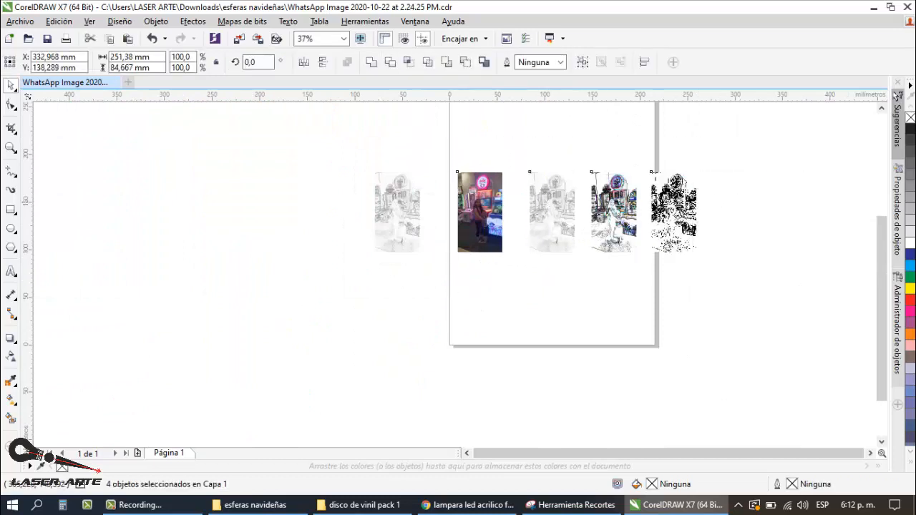
click(537, 142)
Step: Examine the outlines of the woman and child in the isolated faint sketch copy, close up and in full
scroll(401, 195, up, 2)
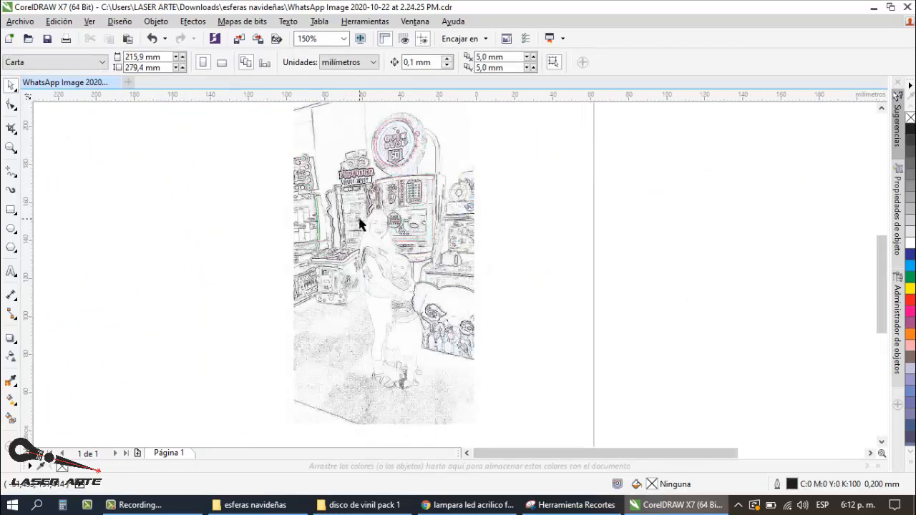
scroll(359, 219, down, 1)
scroll(364, 236, up, 1)
scroll(373, 234, up, 1)
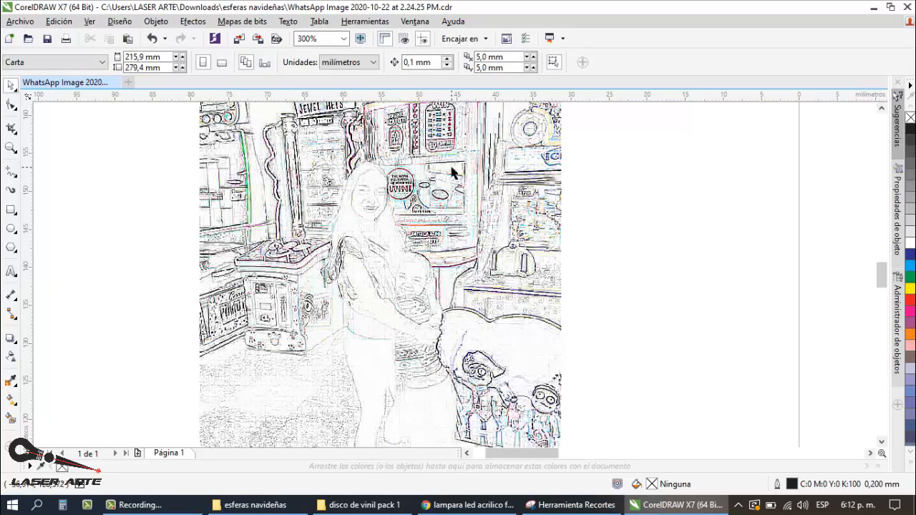
scroll(444, 242, down, 1)
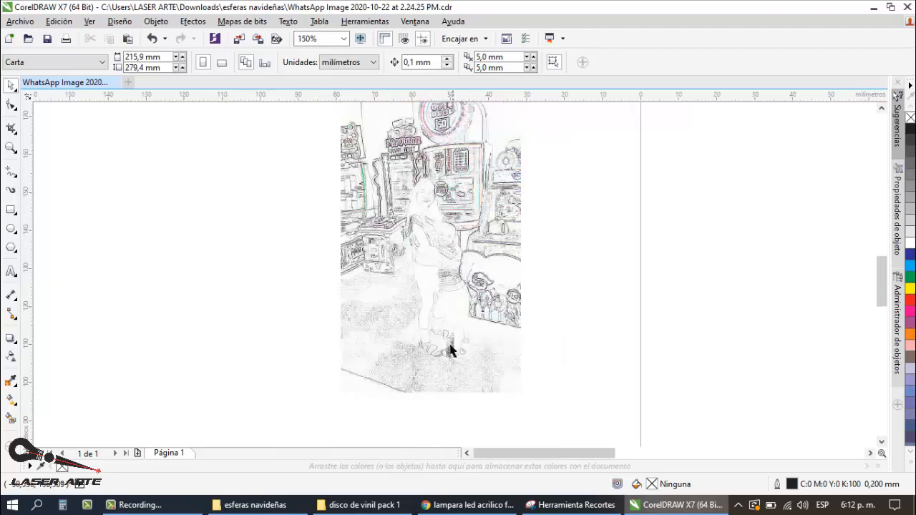
Step: With the Pen tool, trace the crown and hair edge beside the woman's face in the faint sketch, about 2.1 by 4.8 mm
scroll(450, 213, up, 1)
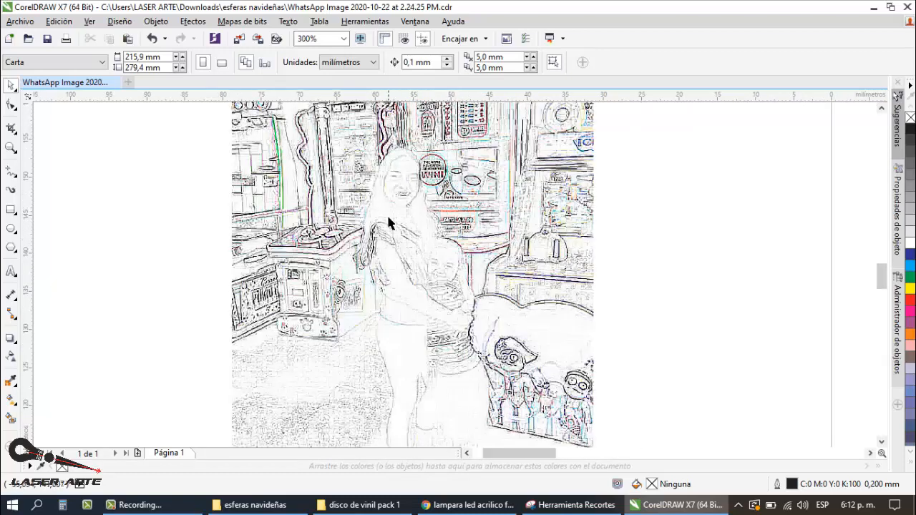
scroll(387, 223, down, 1)
scroll(461, 229, up, 1)
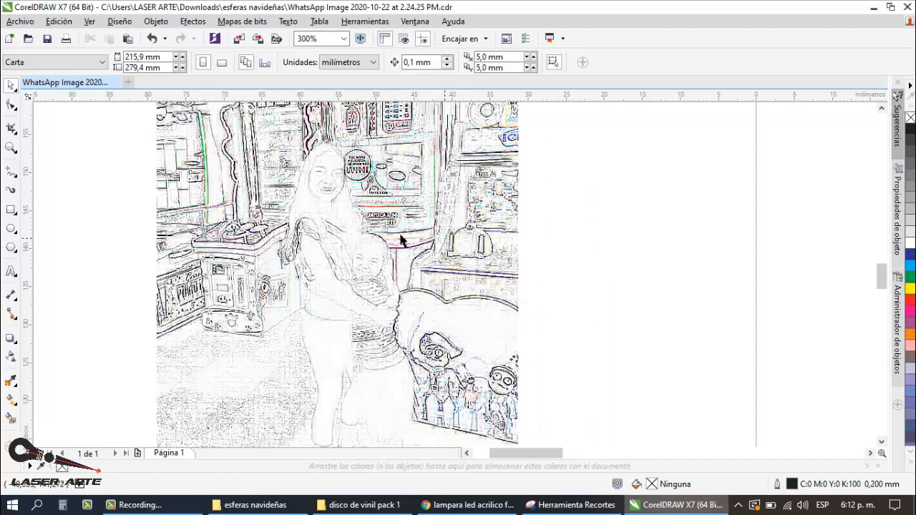
scroll(318, 148, down, 1)
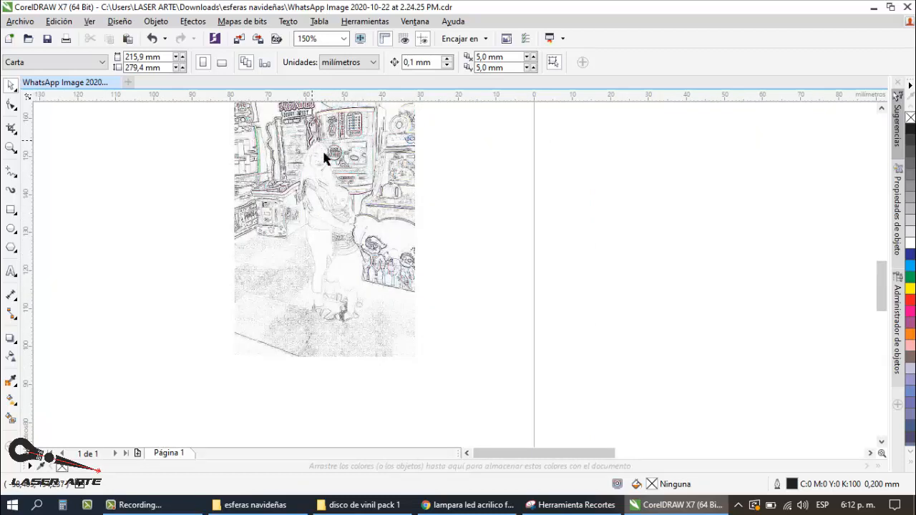
scroll(300, 152, up, 1)
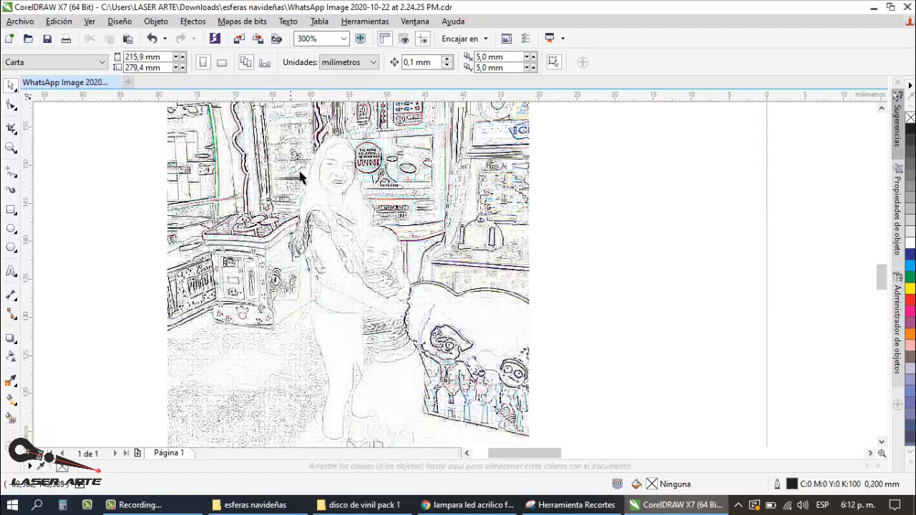
click(12, 178)
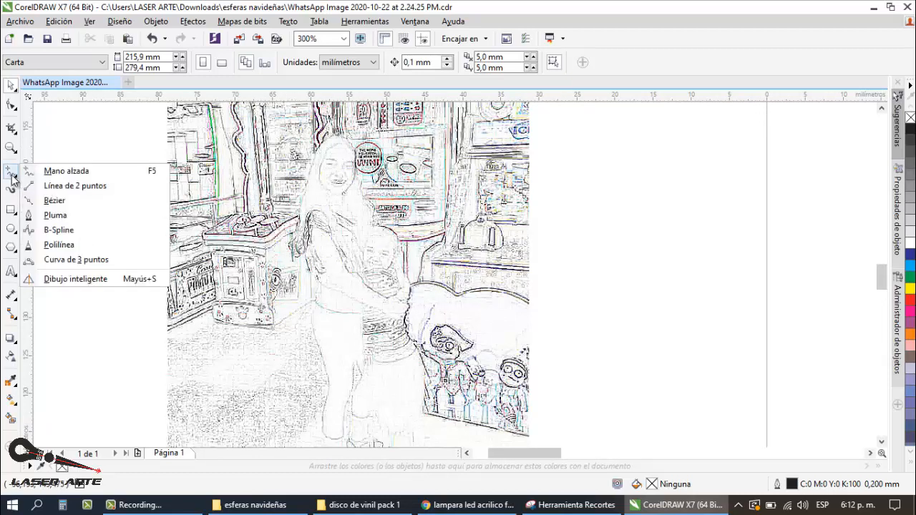
click(64, 221)
scroll(351, 141, up, 2)
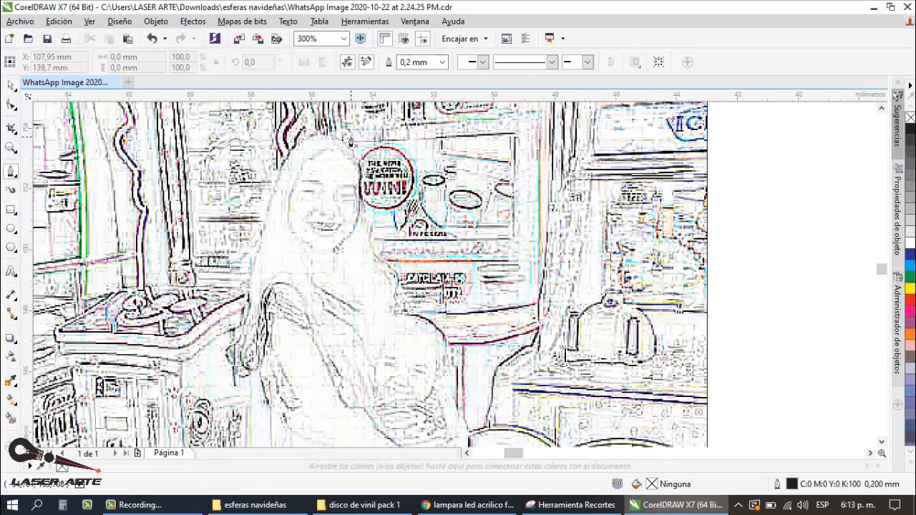
scroll(350, 141, up, 2)
scroll(315, 141, down, 1)
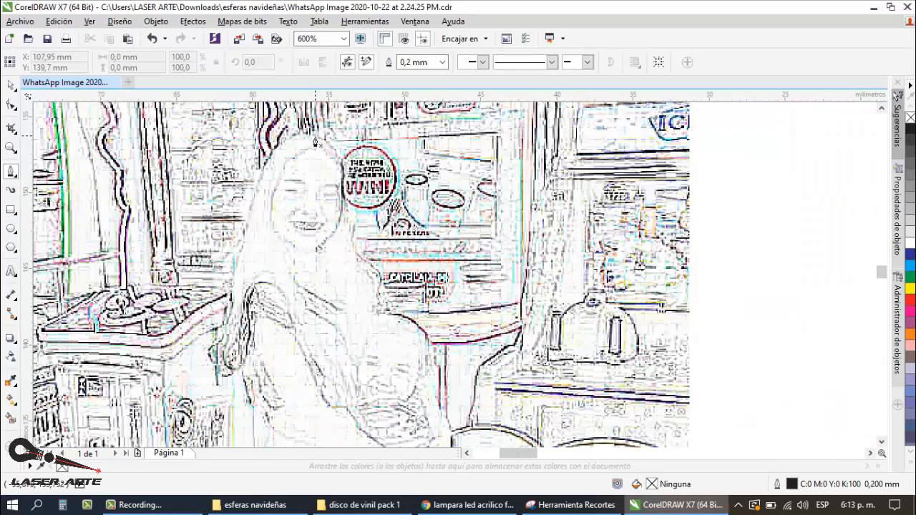
click(312, 135)
drag(342, 169, 351, 194)
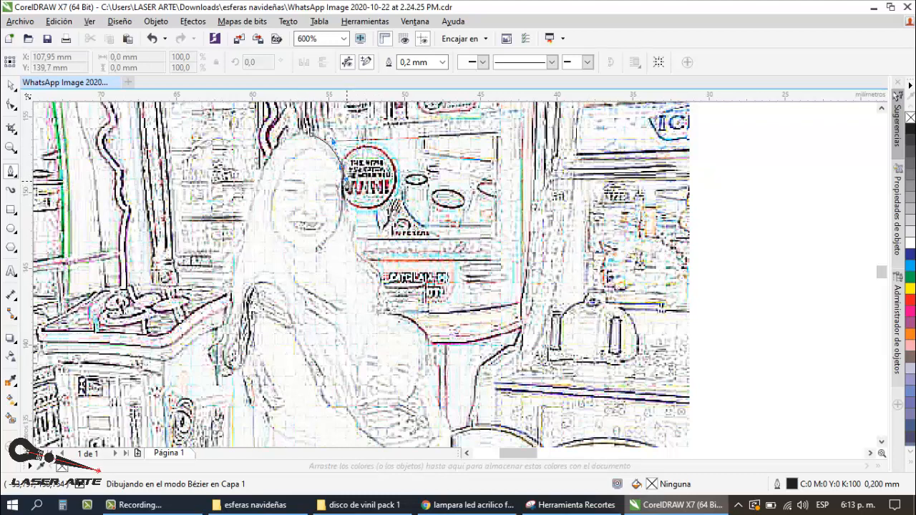
click(342, 207)
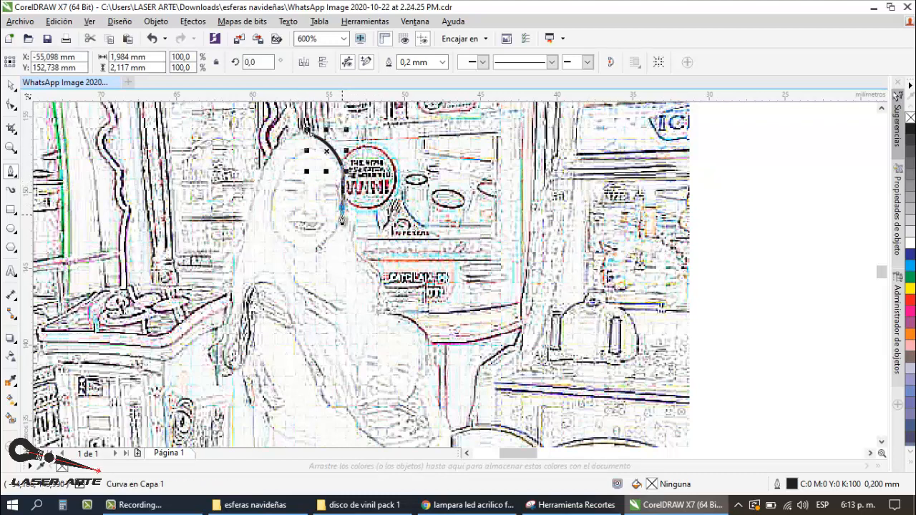
drag(343, 213, 344, 215)
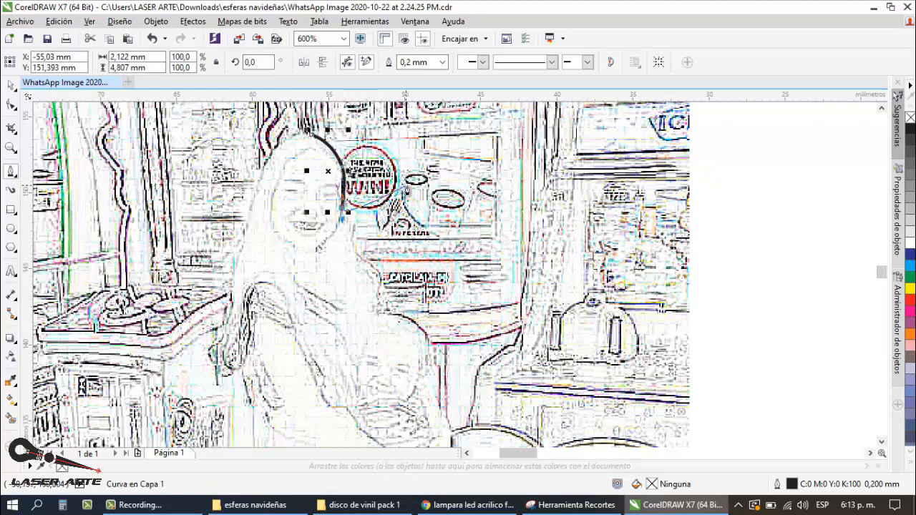
Step: Move the colour photo right beside the faint edge sketch as a tracing reference, centred at about X -5 mm
scroll(405, 189, down, 6)
scroll(404, 191, up, 4)
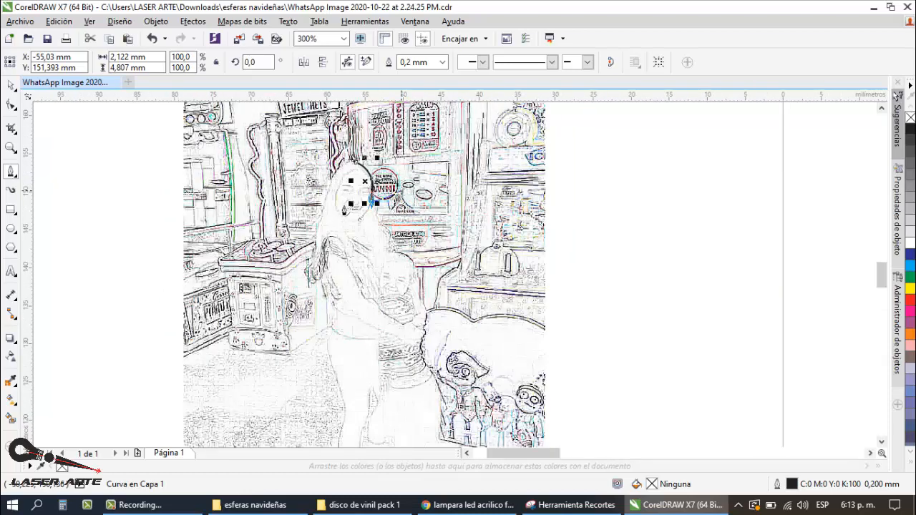
scroll(344, 213, down, 4)
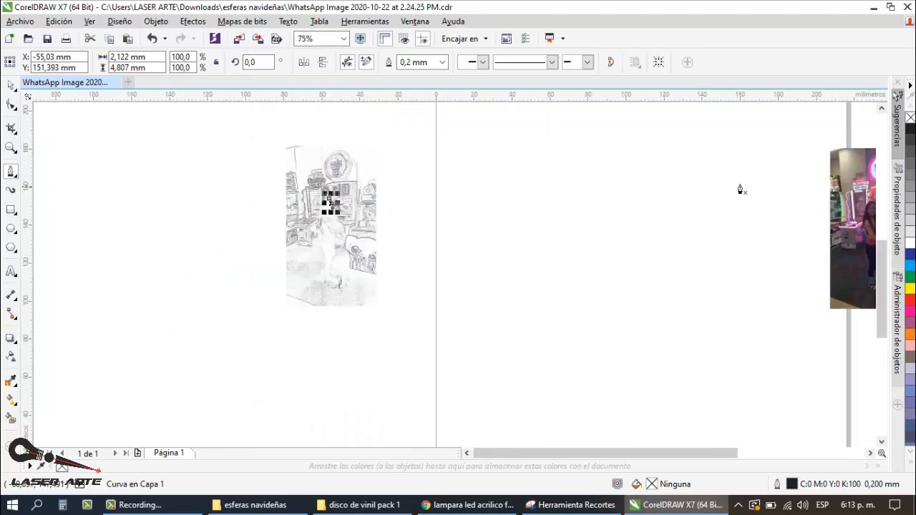
click(10, 86)
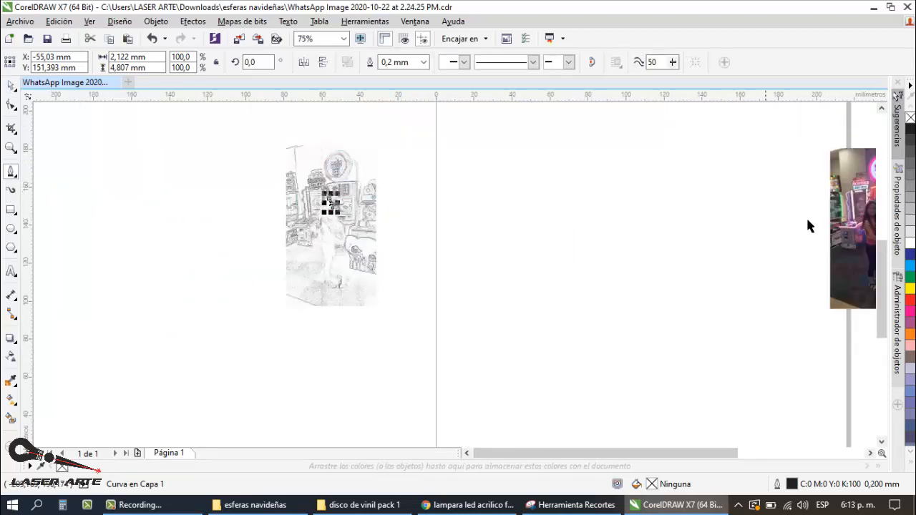
drag(845, 228, 394, 234)
click(530, 193)
scroll(346, 215, up, 4)
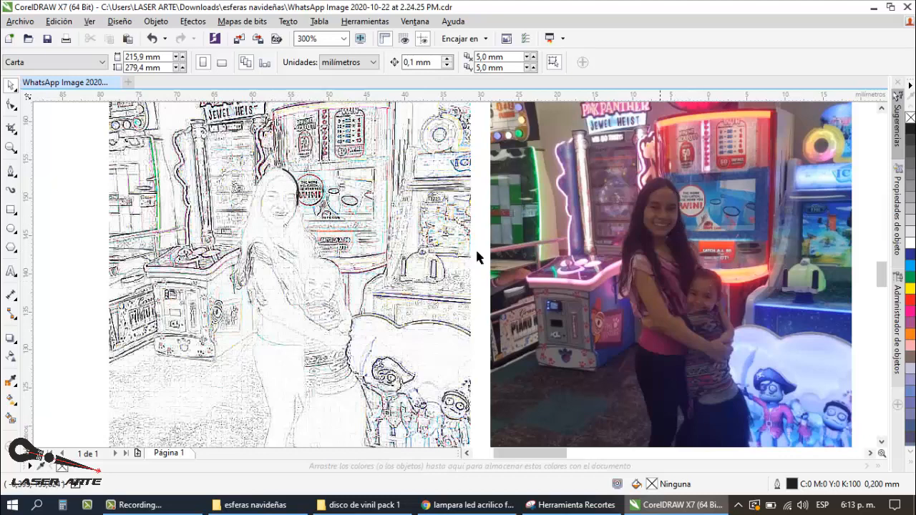
Step: Extend the open Pen curve down the woman's wavy hair to the top of the child's head, about 6.6 by 12.2 mm overall
scroll(304, 211, up, 3)
scroll(280, 209, down, 1)
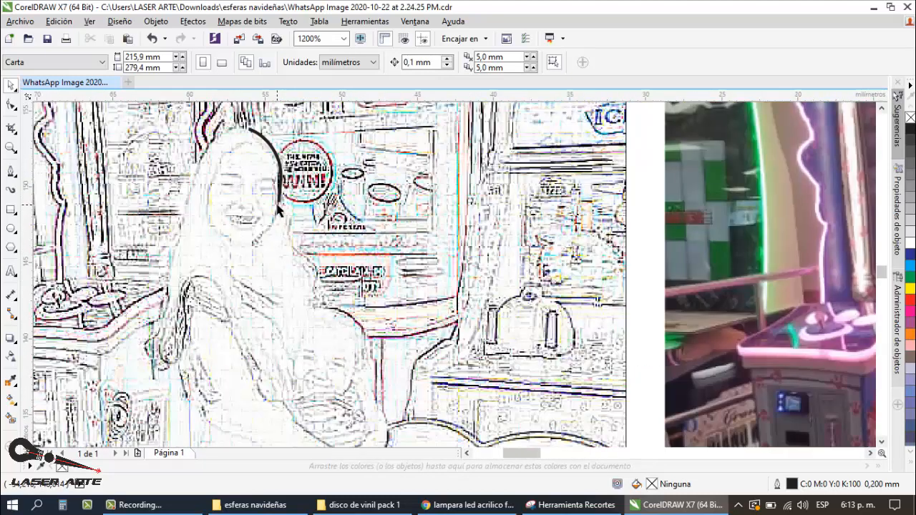
click(10, 171)
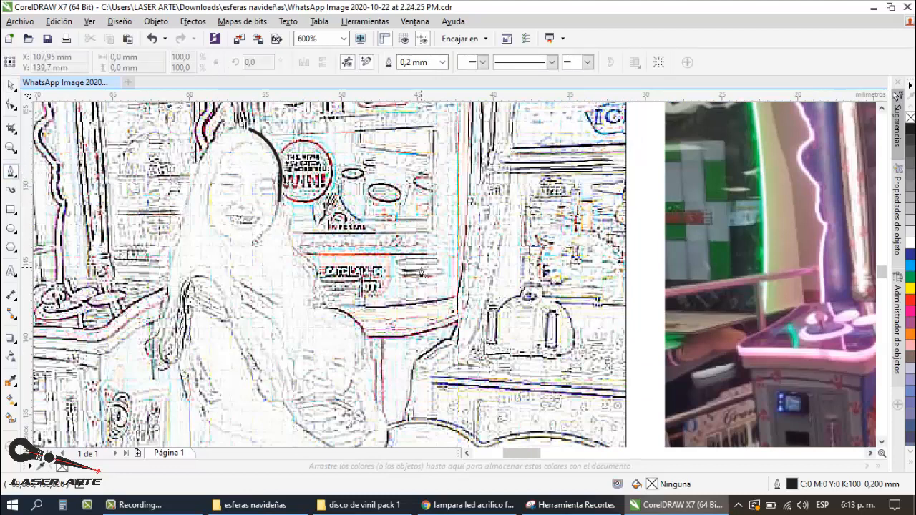
click(289, 211)
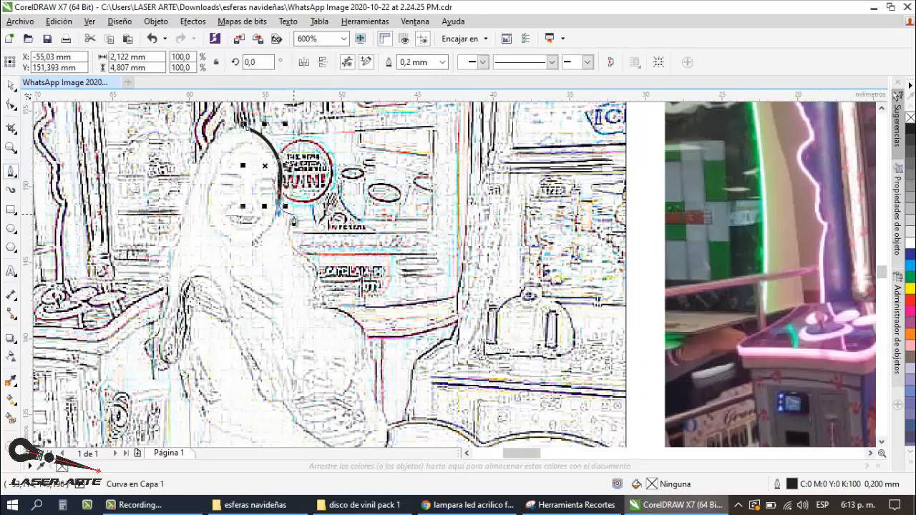
mouse_move(287, 213)
mouse_down()
mouse_move(324, 302)
mouse_move(362, 327)
mouse_up()
click(316, 277)
click(349, 321)
Step: Continue the curve around the outer side of the child's head to the neck, about 7.8 by 16.4 mm overall
scroll(362, 267, down, 1)
scroll(369, 315, up, 1)
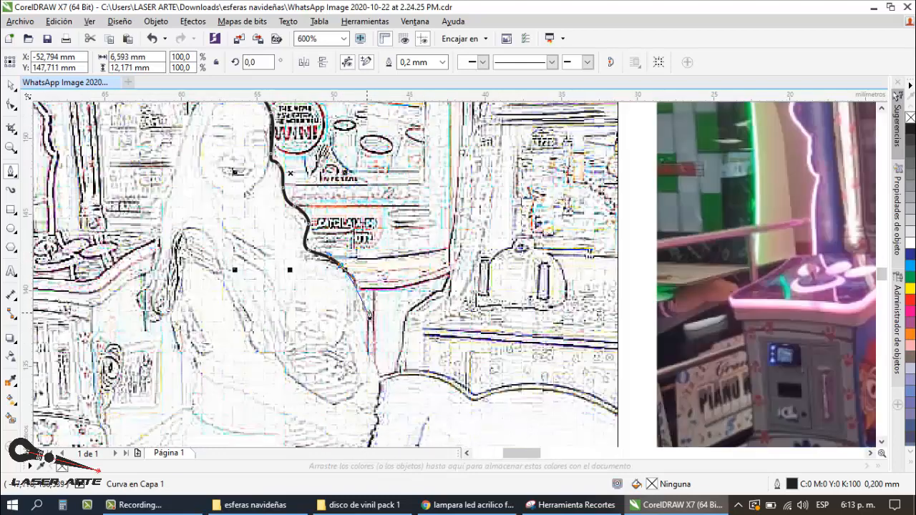
scroll(356, 281, up, 1)
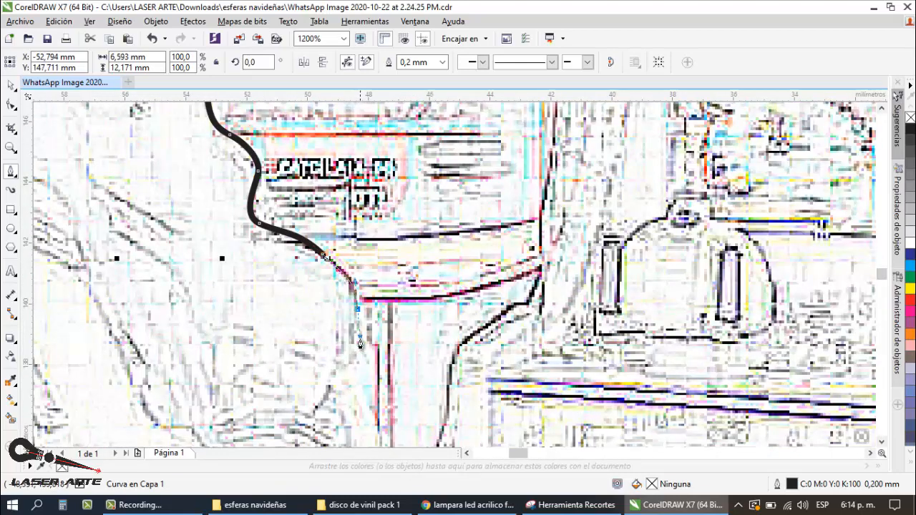
click(361, 358)
scroll(364, 357, down, 1)
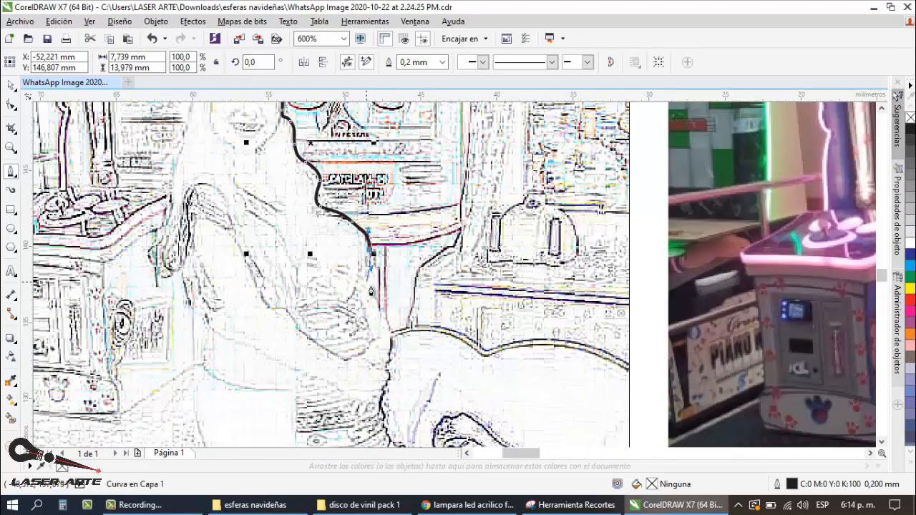
scroll(371, 290, up, 1)
drag(363, 291, 359, 311)
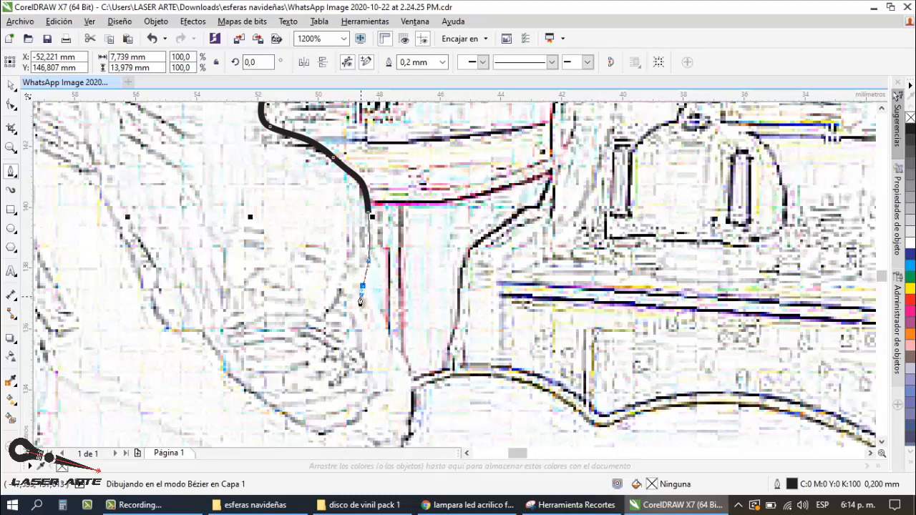
drag(379, 297, 380, 294)
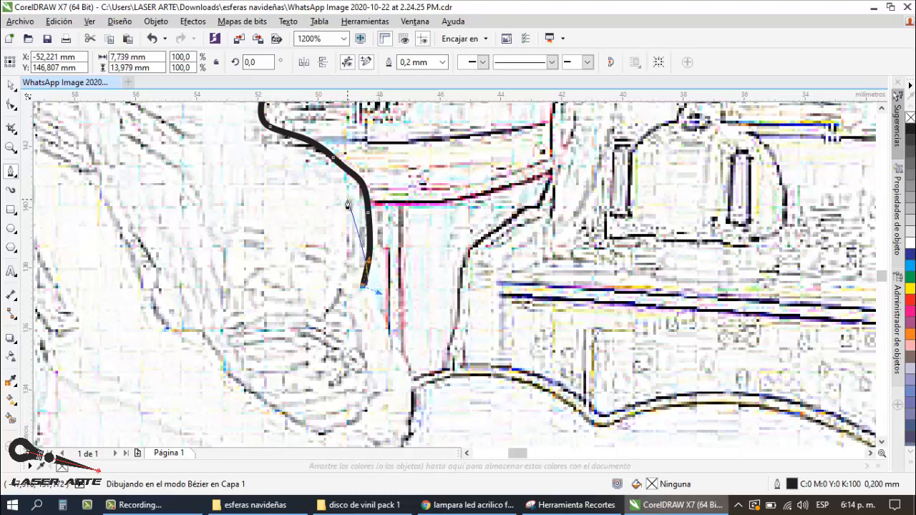
Step: Trace on from the child's neck over the shoulder and past the upper arm, about 9.1 by 21.3 mm overall
scroll(356, 217, down, 3)
scroll(362, 231, up, 3)
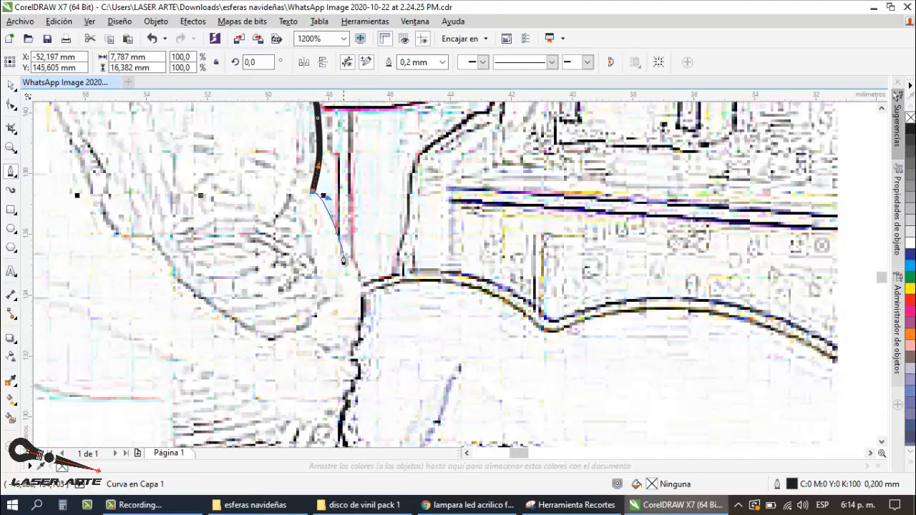
drag(342, 254, 347, 275)
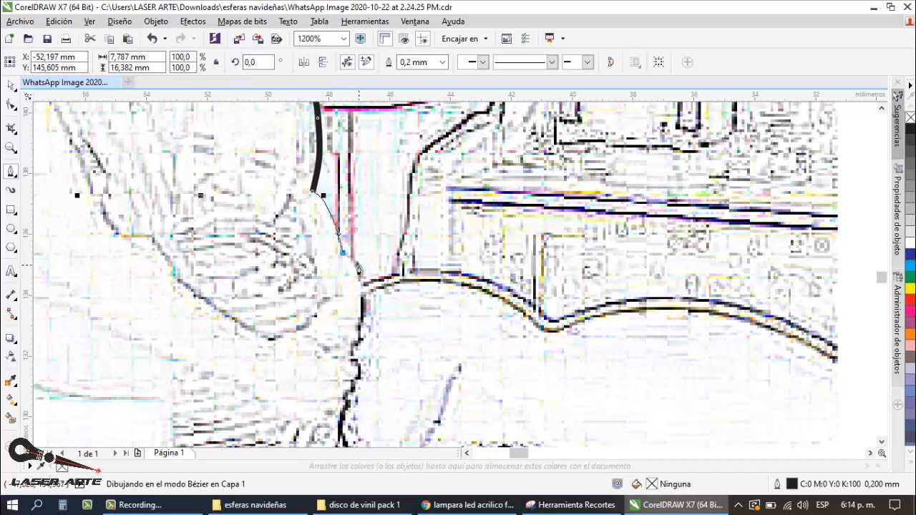
drag(362, 326, 362, 329)
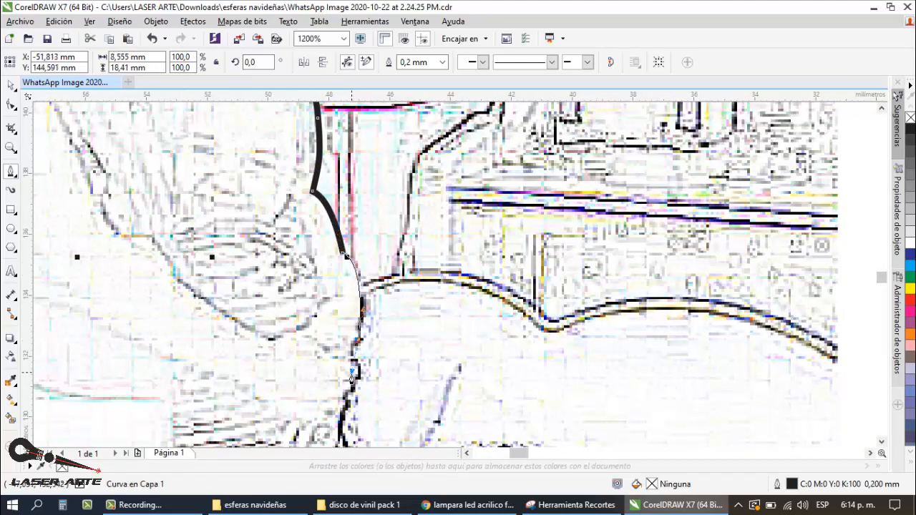
drag(361, 367, 360, 390)
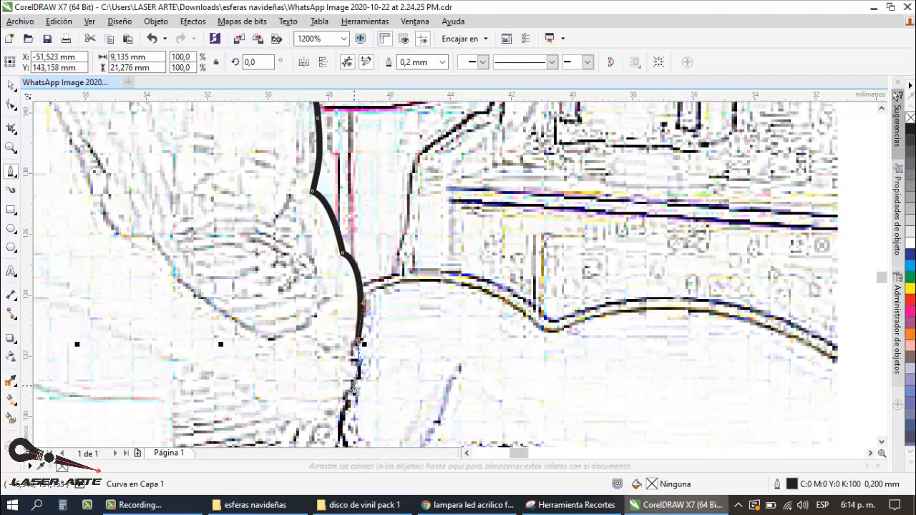
Step: Continue the outline down the child's side to the waist, about 9.2 by 24.9 mm overall
scroll(369, 294, down, 2)
scroll(367, 307, up, 2)
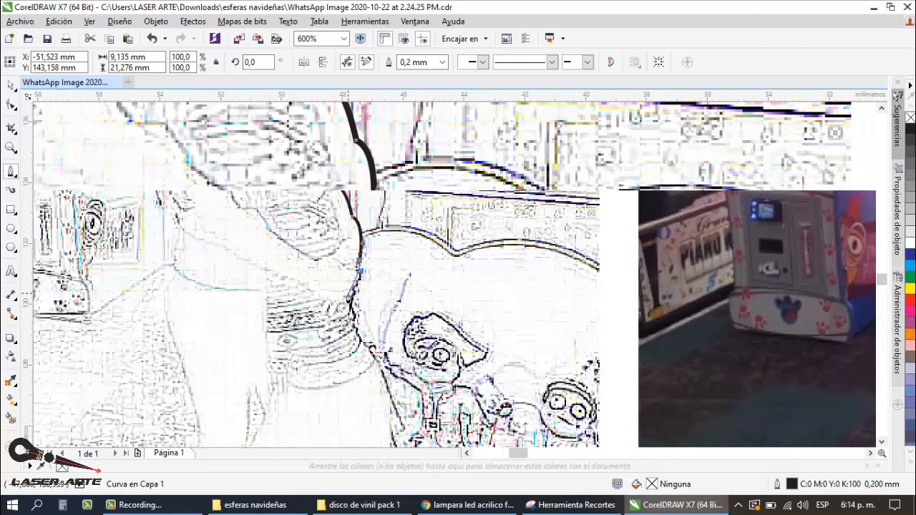
click(371, 271)
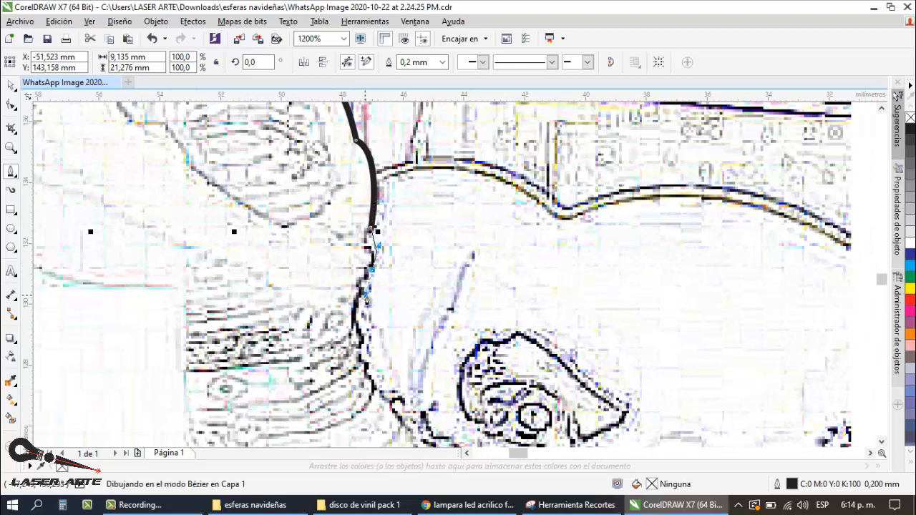
drag(366, 295, 368, 368)
Step: Trace the curve around the lower edge of the child's shirt and down the hip, about 11 by 31.2 mm overall
scroll(350, 297, down, 3)
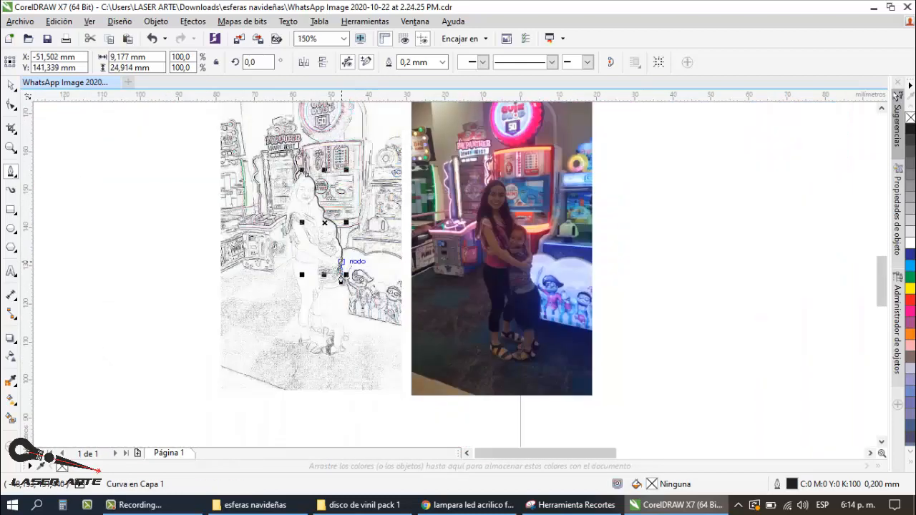
scroll(349, 293, up, 2)
scroll(349, 277, up, 2)
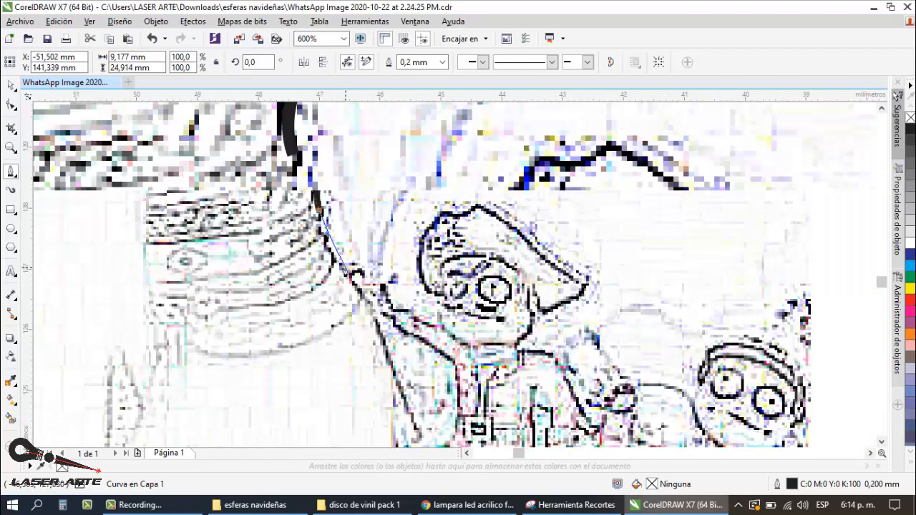
drag(349, 279, 393, 315)
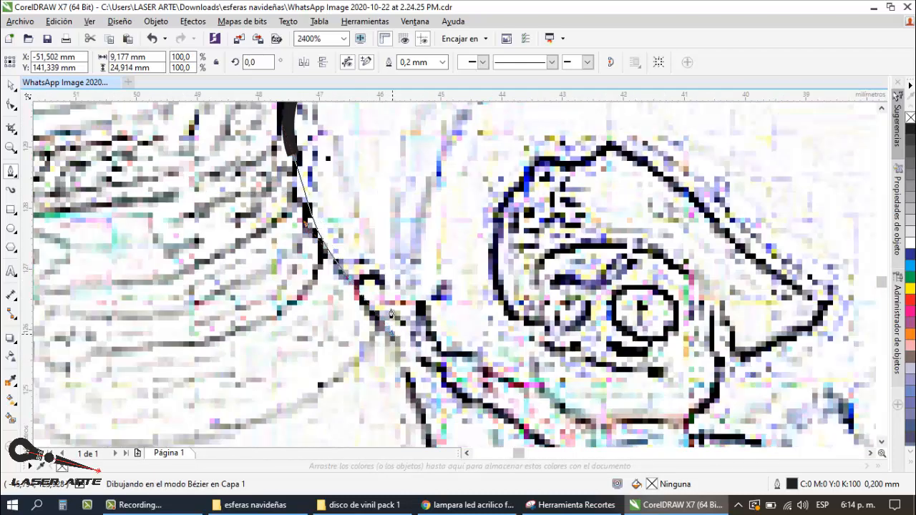
scroll(371, 243, down, 2)
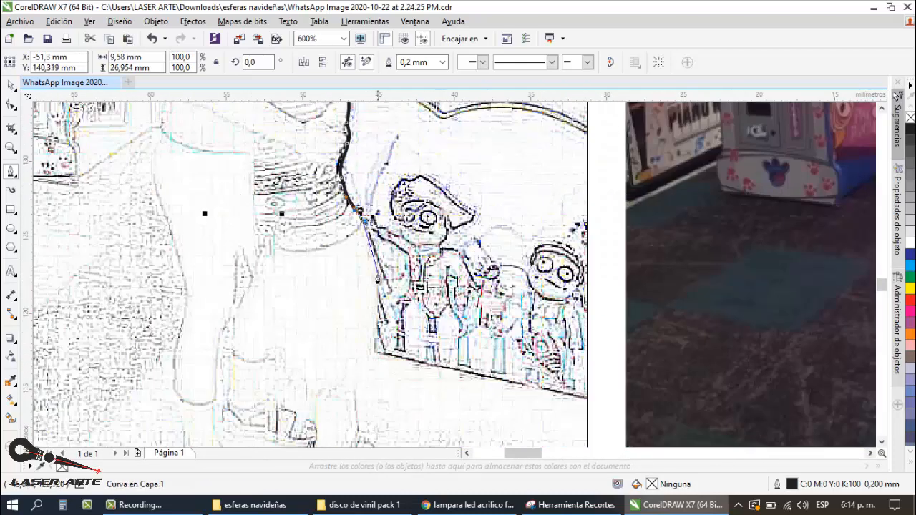
click(377, 274)
drag(378, 308, 381, 309)
Step: Continue the outline down the side of the child's skirt to the hem and leg, about 11 by 39.1 mm overall
scroll(383, 304, down, 1)
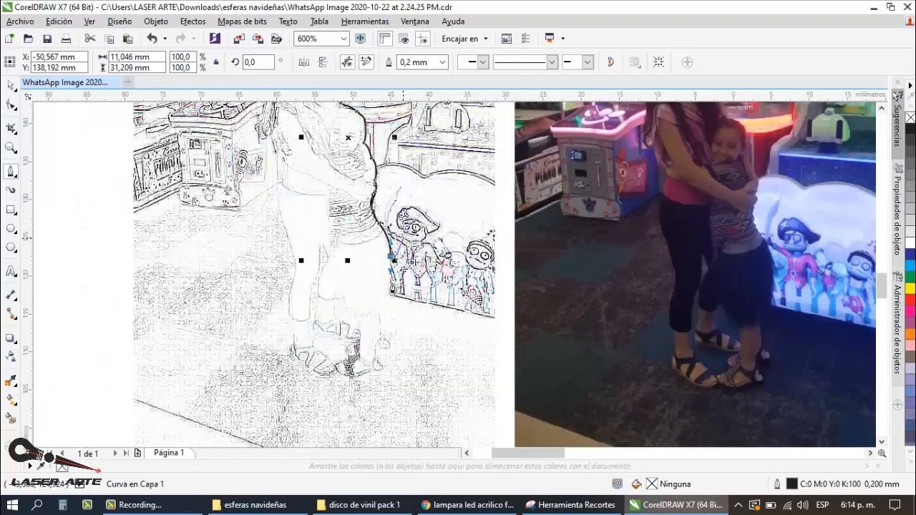
scroll(387, 301, up, 1)
scroll(387, 302, down, 1)
scroll(384, 301, up, 1)
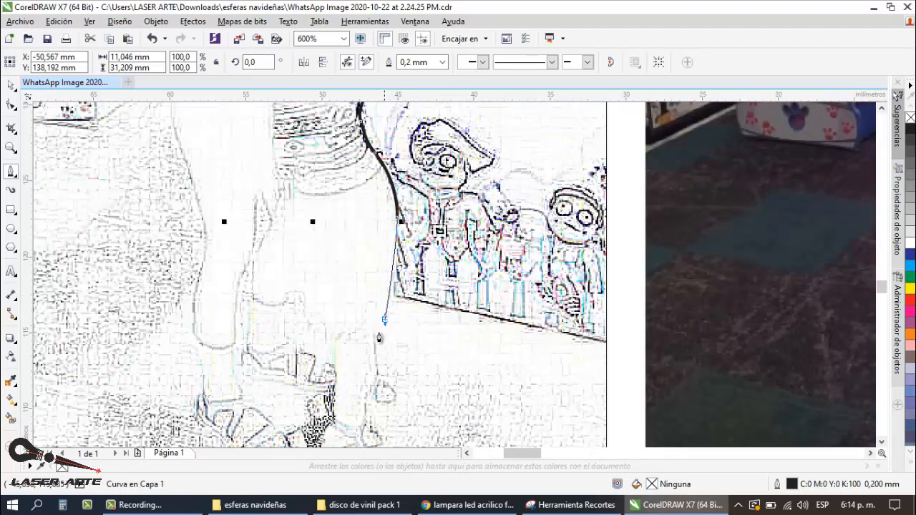
drag(384, 319, 377, 351)
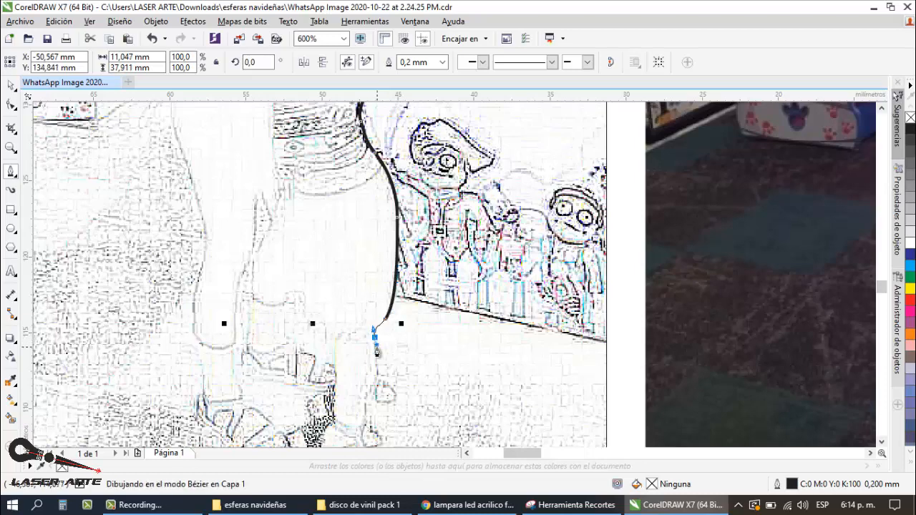
Step: Trace down the child's lower leg and around the heels and sandal to the toes, about 11 by 47.2 mm overall
scroll(382, 383, down, 2)
scroll(378, 410, up, 1)
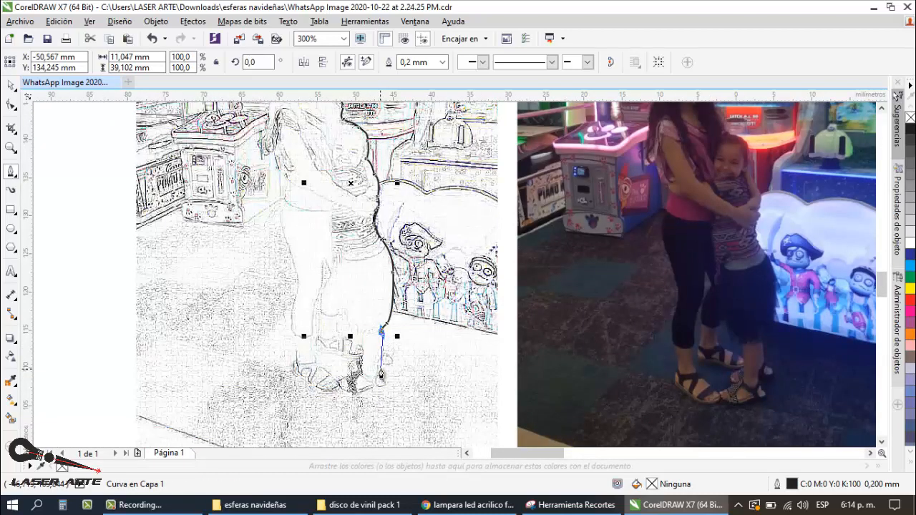
scroll(382, 360, up, 1)
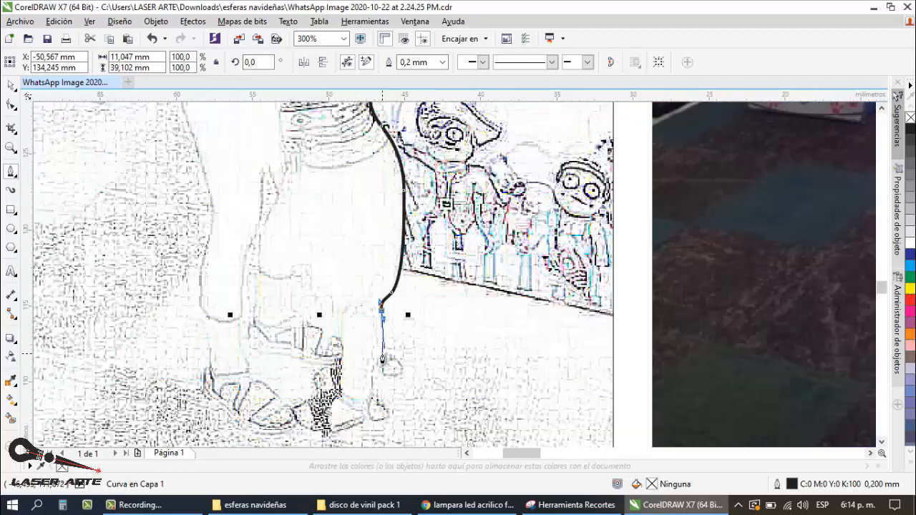
drag(385, 357, 307, 434)
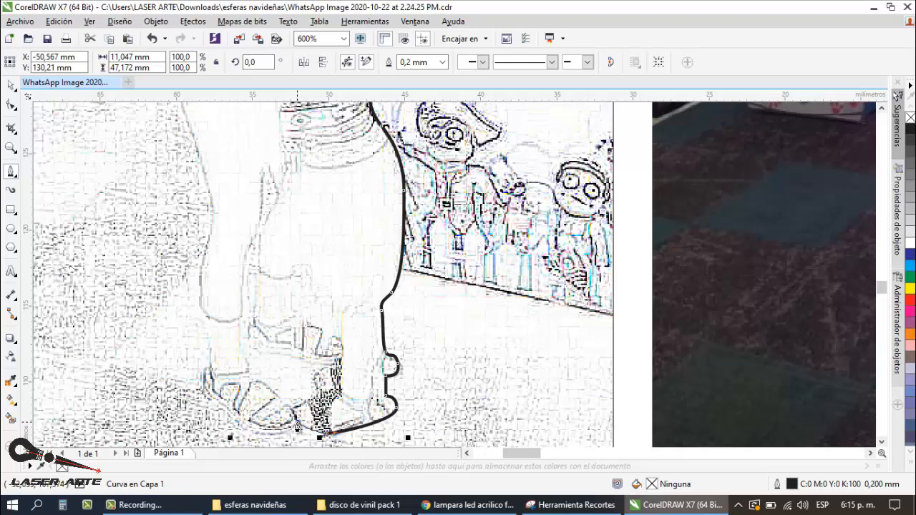
click(296, 427)
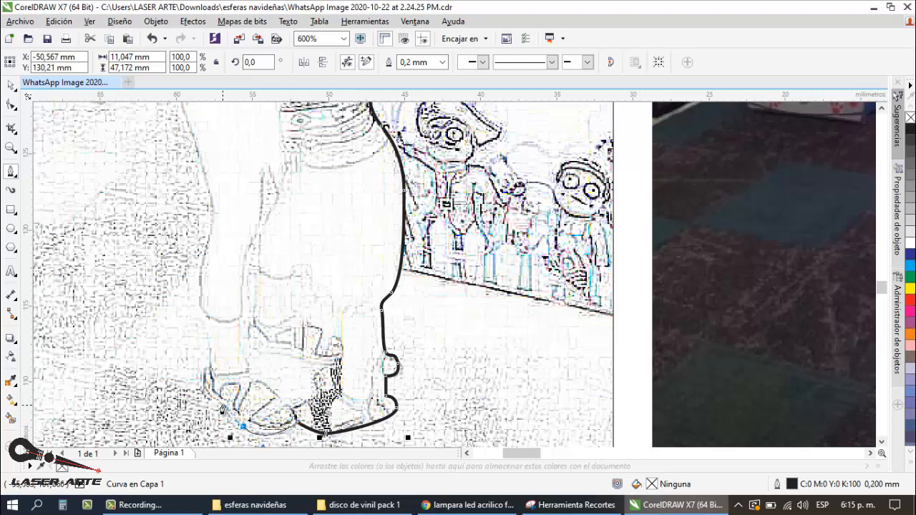
Step: Trace around the woman's sandal and up the outer side of her leg to the thigh, about 13.5 by 47.3 mm overall
drag(243, 426, 205, 376)
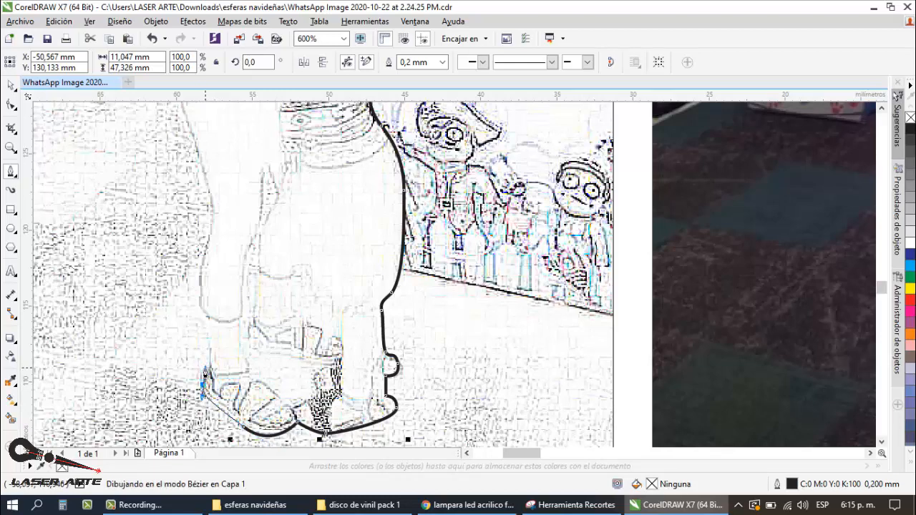
drag(205, 372, 211, 372)
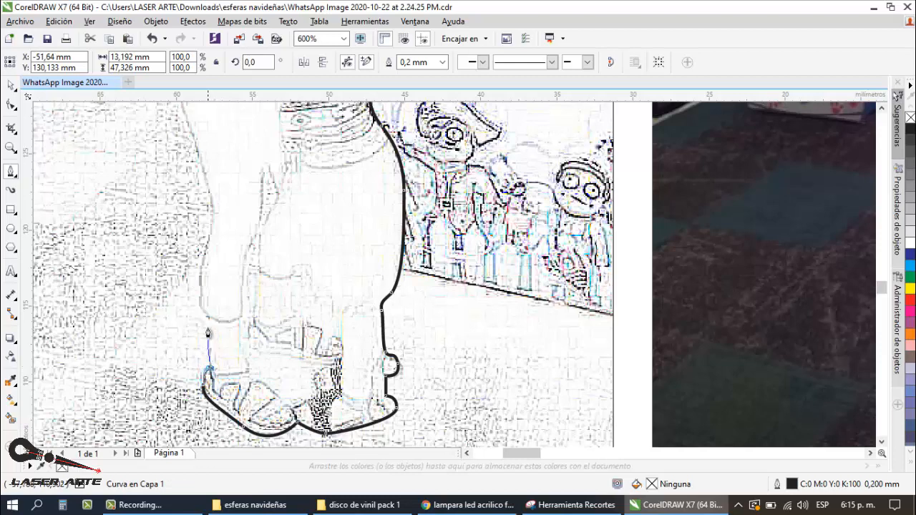
drag(207, 320, 210, 237)
mouse_move(201, 162)
mouse_down()
mouse_move(179, 134)
mouse_move(188, 129)
mouse_up()
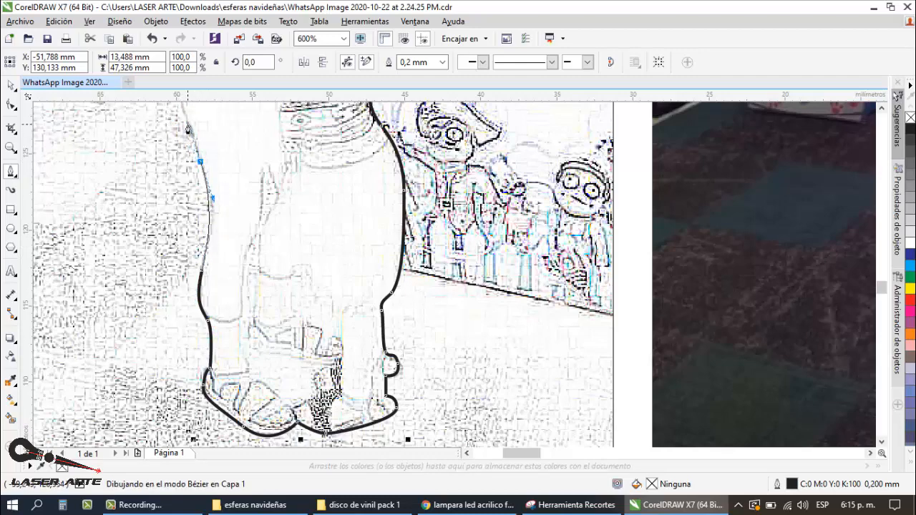
Step: Continue the outline over the woman's hip and waist up to her arm below the hair, about 15.5 by 47.3 mm overall
scroll(249, 236, down, 5)
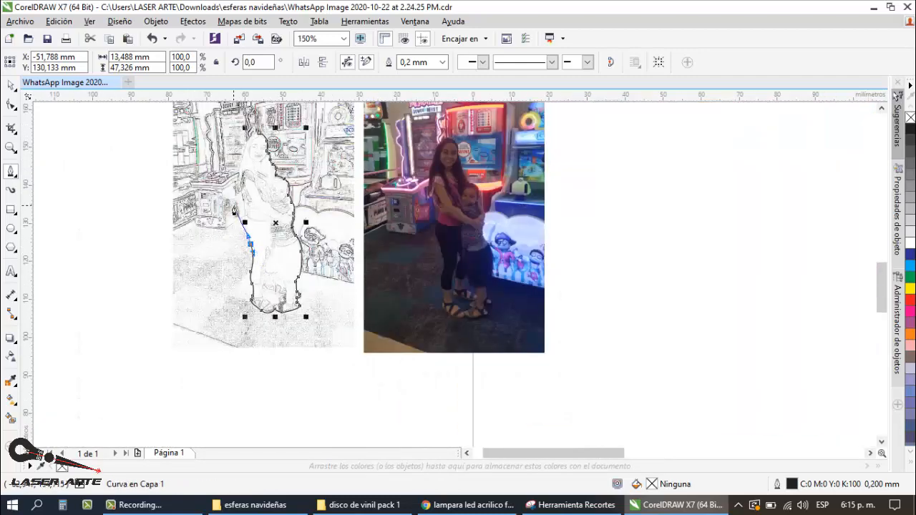
scroll(250, 243, up, 2)
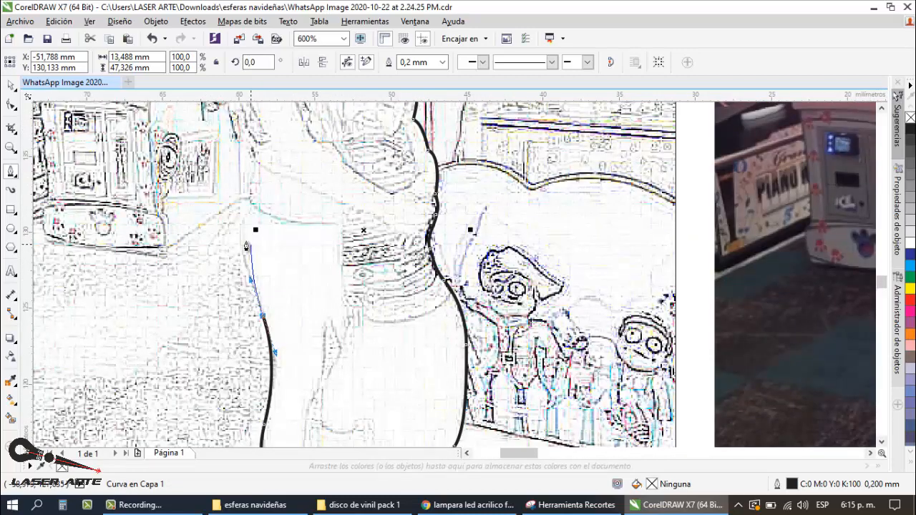
drag(241, 222, 242, 194)
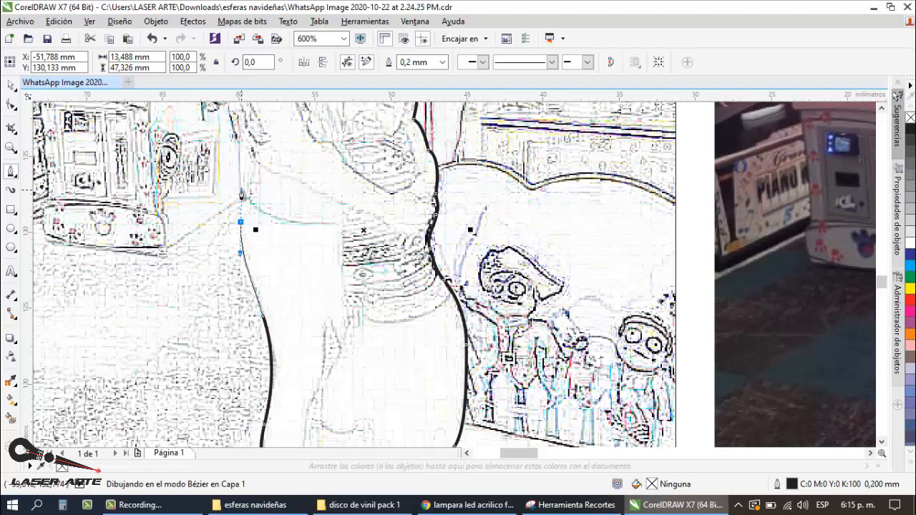
drag(248, 208, 231, 120)
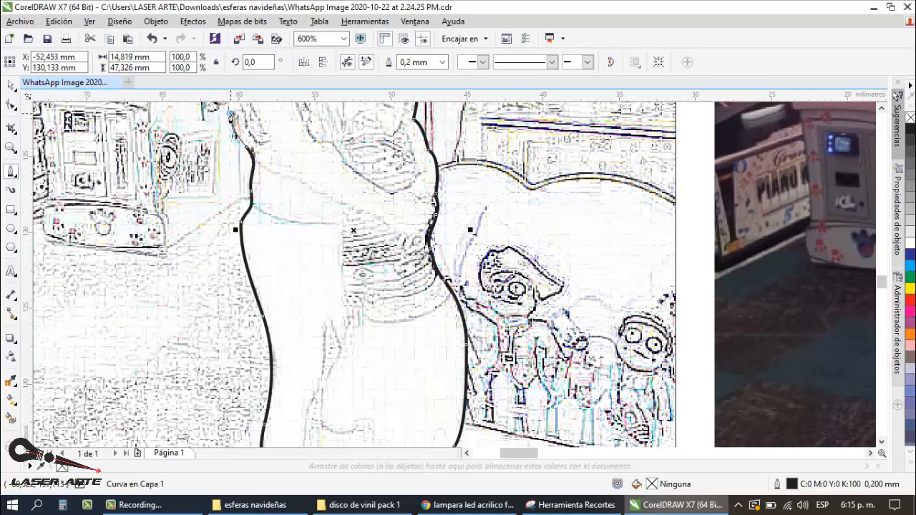
scroll(296, 236, down, 1)
scroll(257, 189, up, 1)
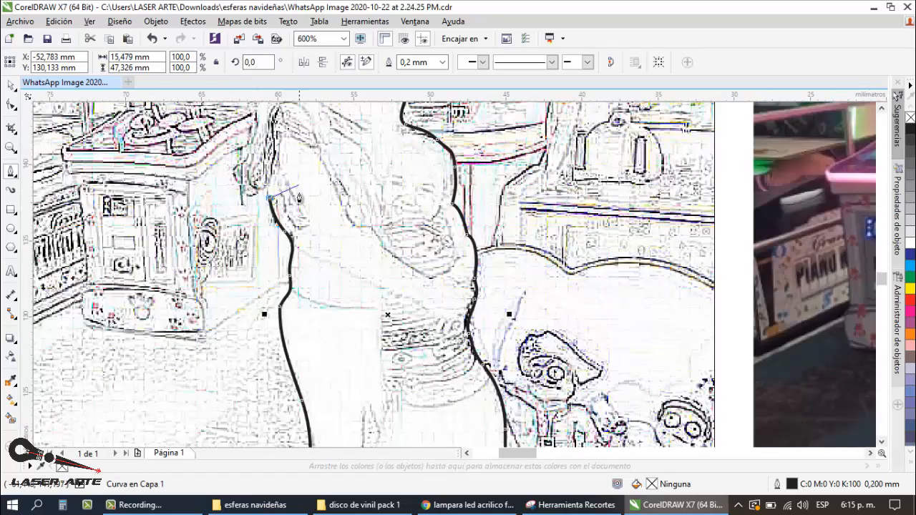
Step: Change the traced curve's outline colour to red
scroll(301, 225, down, 1)
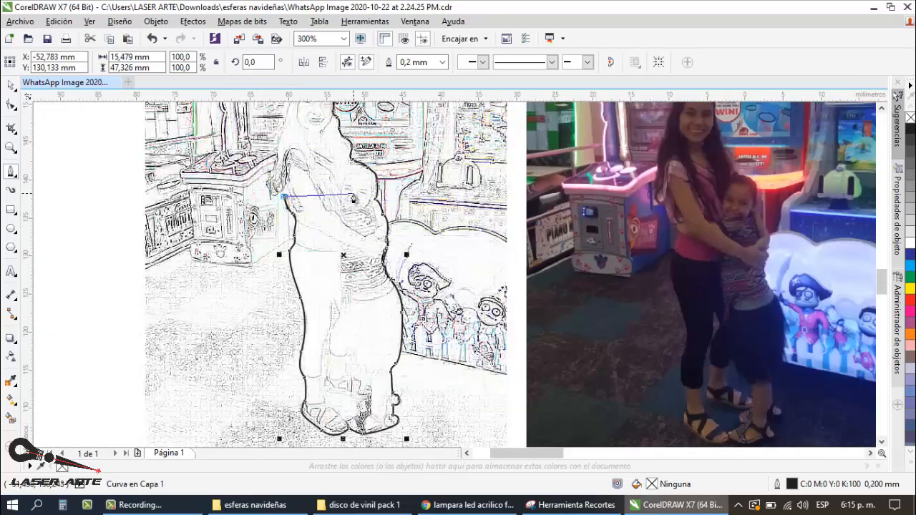
right_click(910, 306)
scroll(285, 204, up, 1)
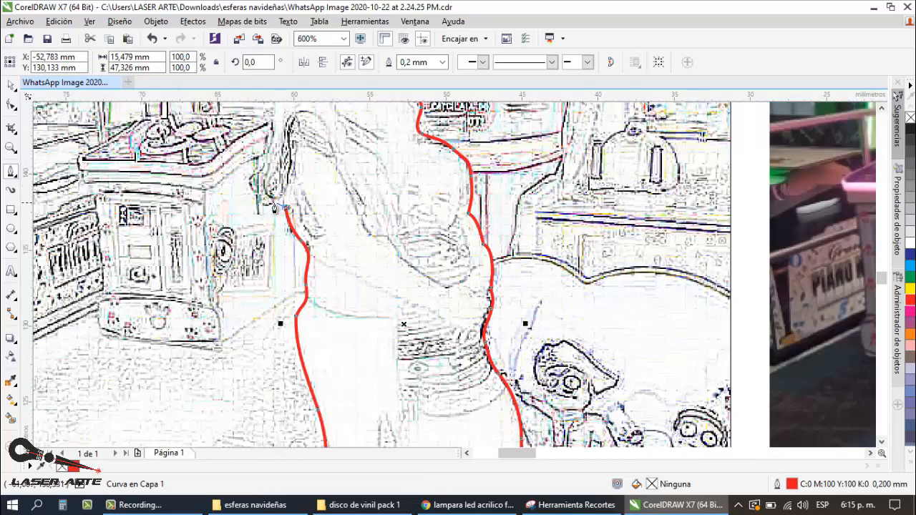
Step: Trace around the loose hair tips behind the woman's arm, about 17.9 by 47.3 mm overall
scroll(283, 202, up, 1)
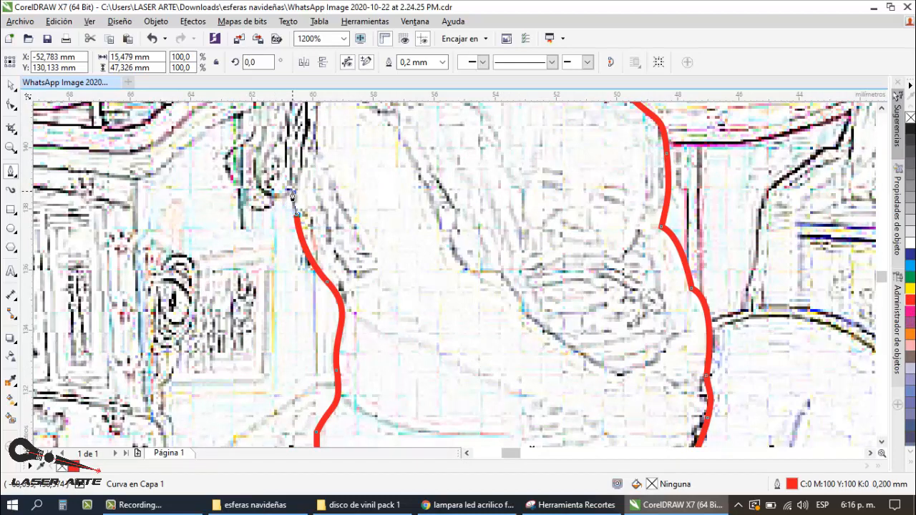
drag(268, 209, 279, 209)
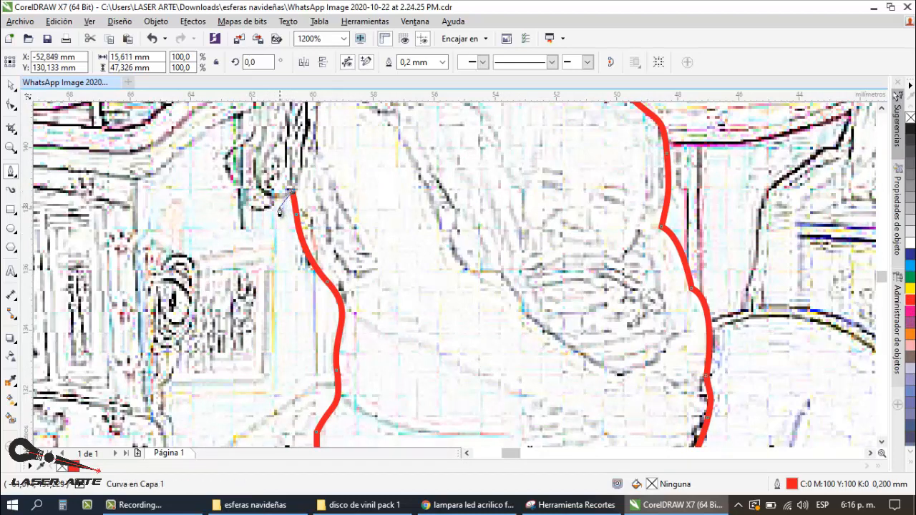
click(274, 203)
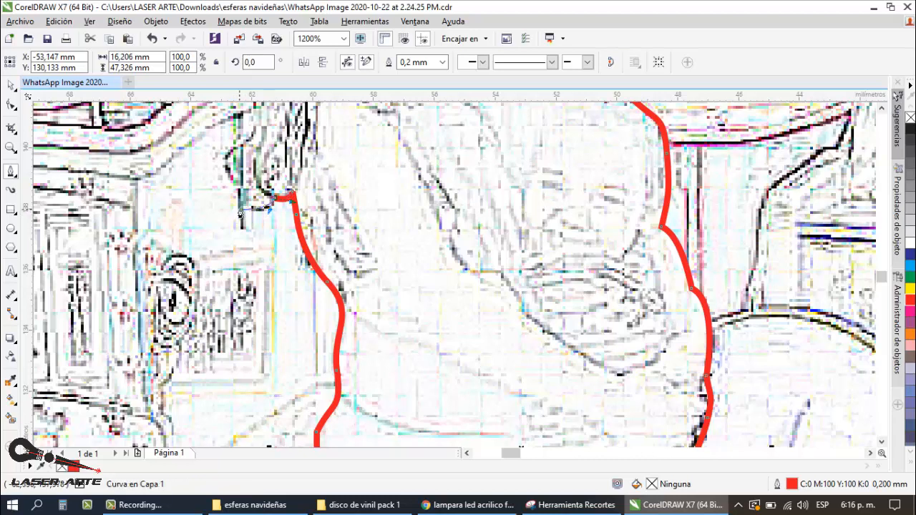
drag(241, 206, 260, 128)
scroll(280, 211, down, 1)
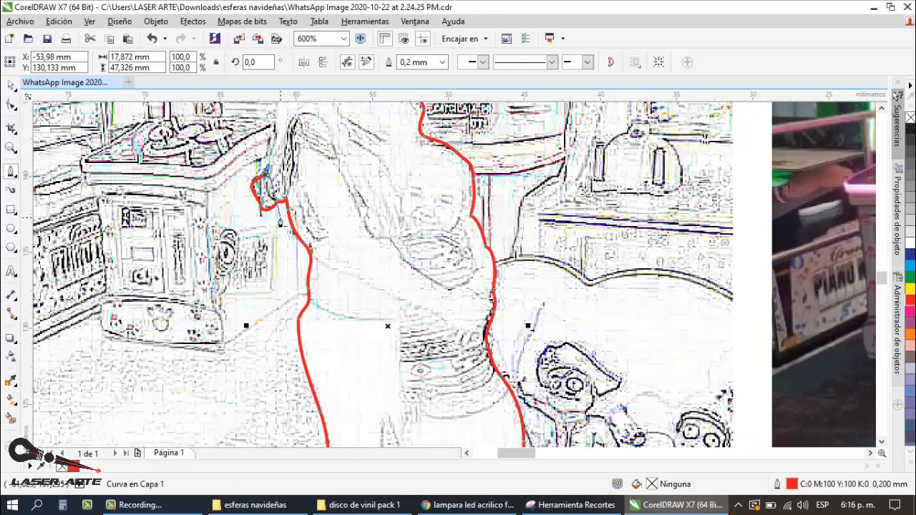
Step: Trace up the woman's hair and over her head, closing the silhouette at its starting node, about 17.9 by 47.3 mm overall
scroll(280, 214, down, 2)
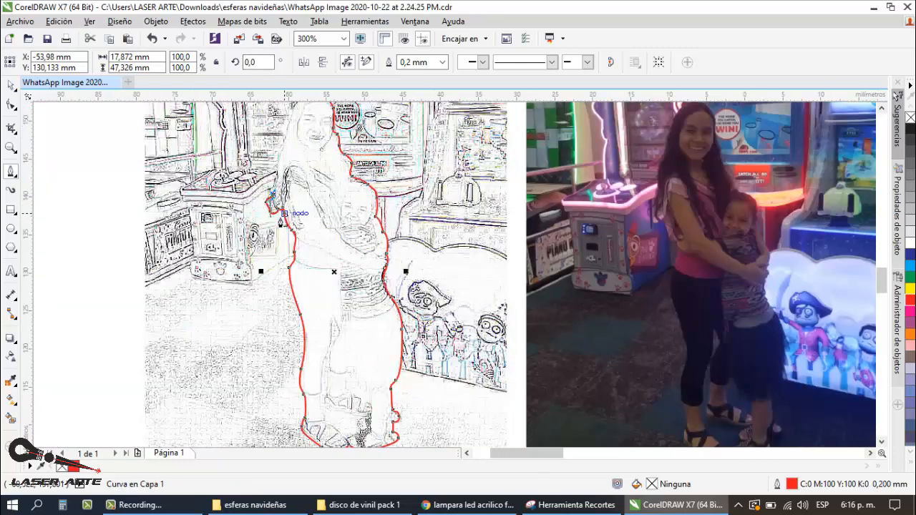
scroll(281, 222, down, 1)
scroll(281, 222, up, 2)
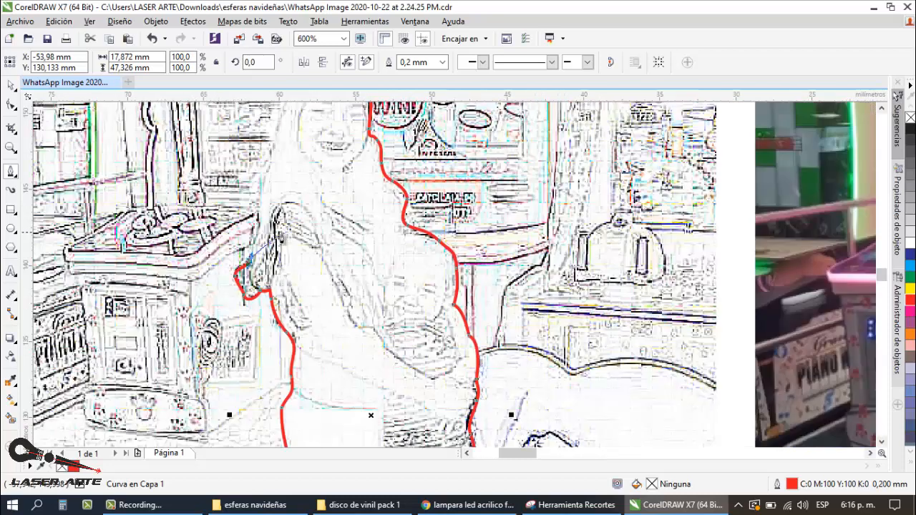
click(259, 192)
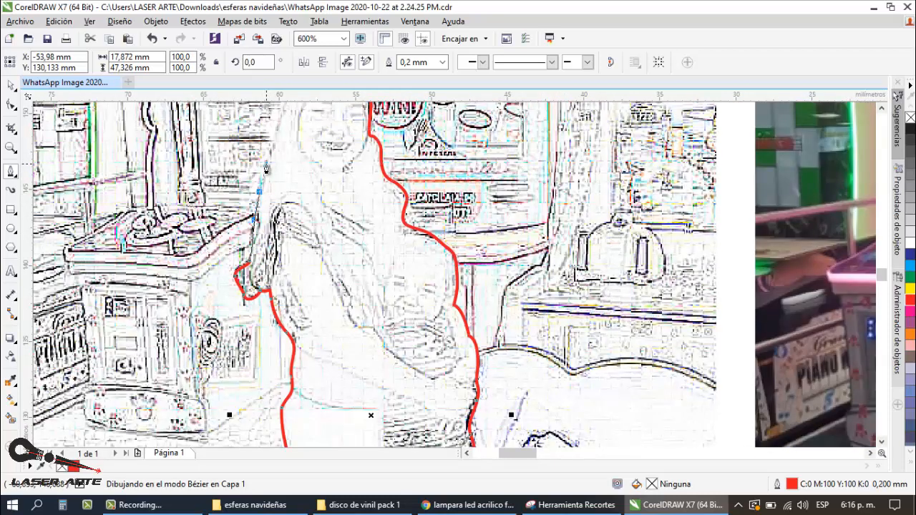
scroll(265, 164, down, 1)
scroll(282, 173, up, 1)
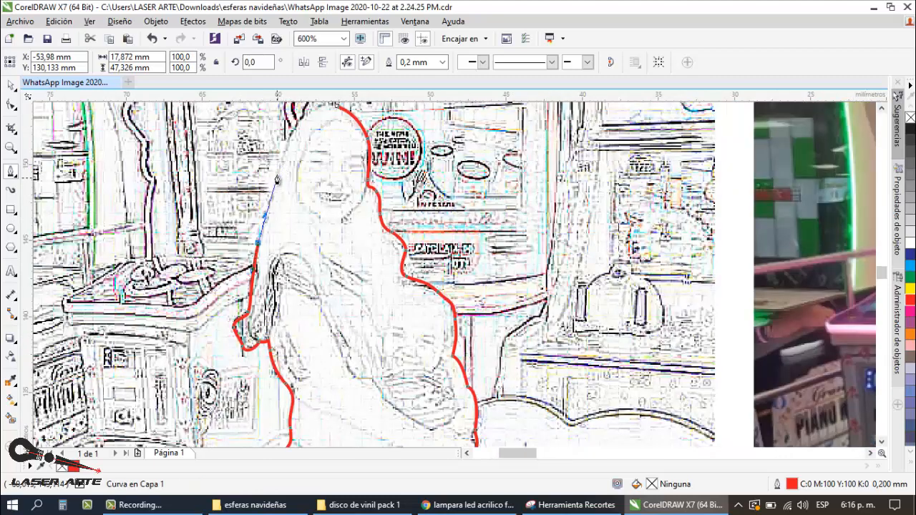
scroll(276, 172, down, 2)
scroll(292, 193, up, 2)
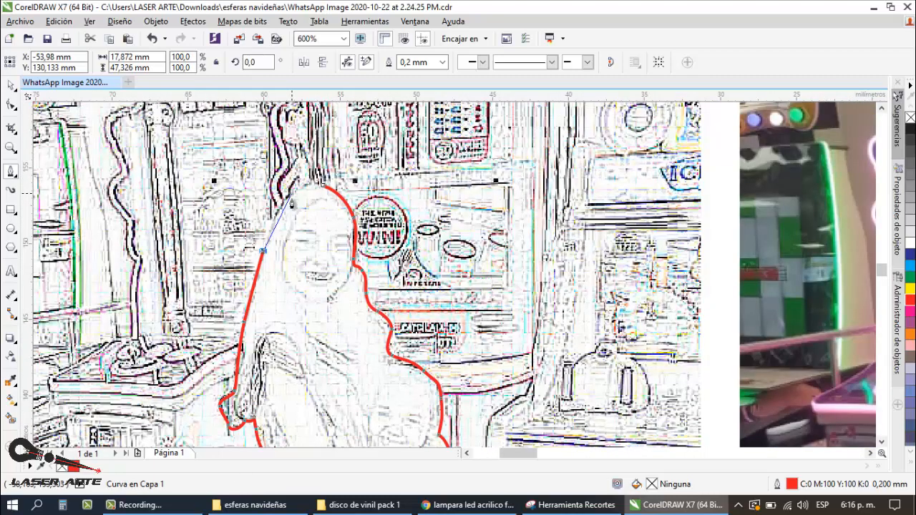
drag(325, 186, 279, 183)
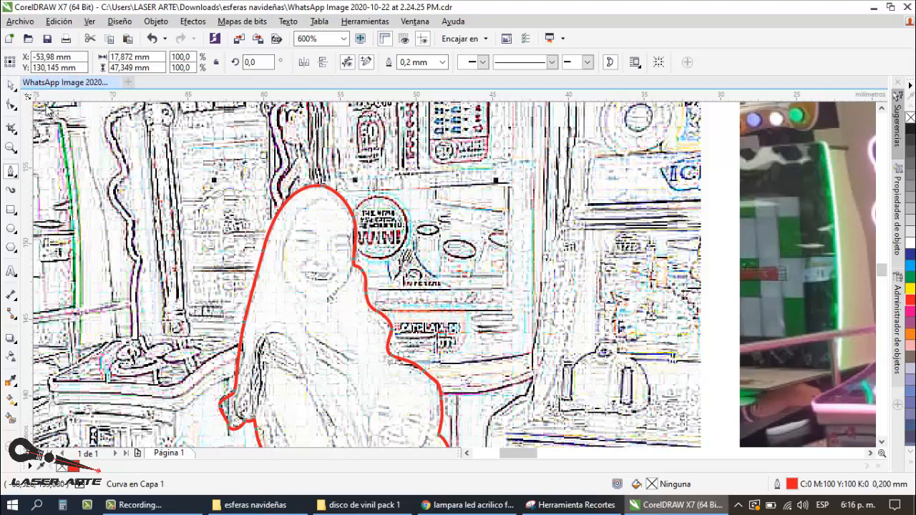
Step: Set the closed red silhouette's outline width to Muy fina and deselect it
click(11, 85)
scroll(415, 238, down, 1)
click(140, 227)
scroll(359, 211, down, 1)
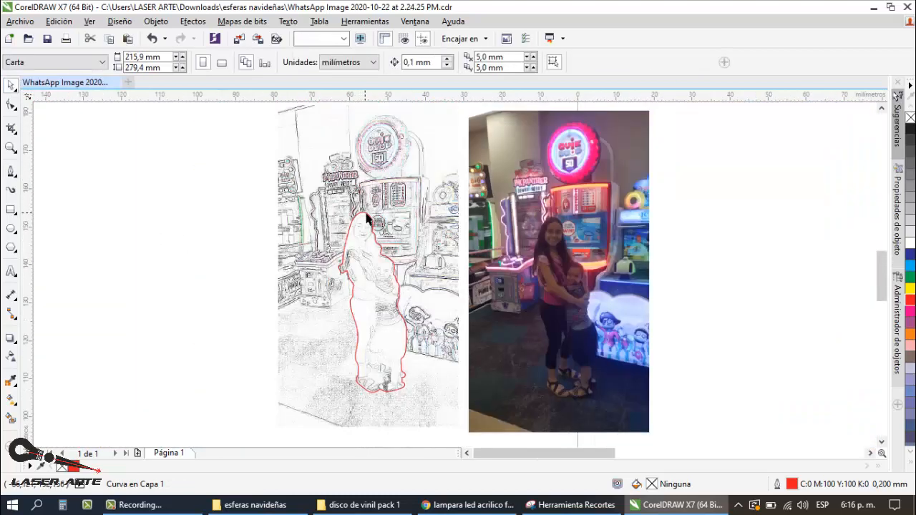
scroll(371, 219, up, 1)
click(365, 220)
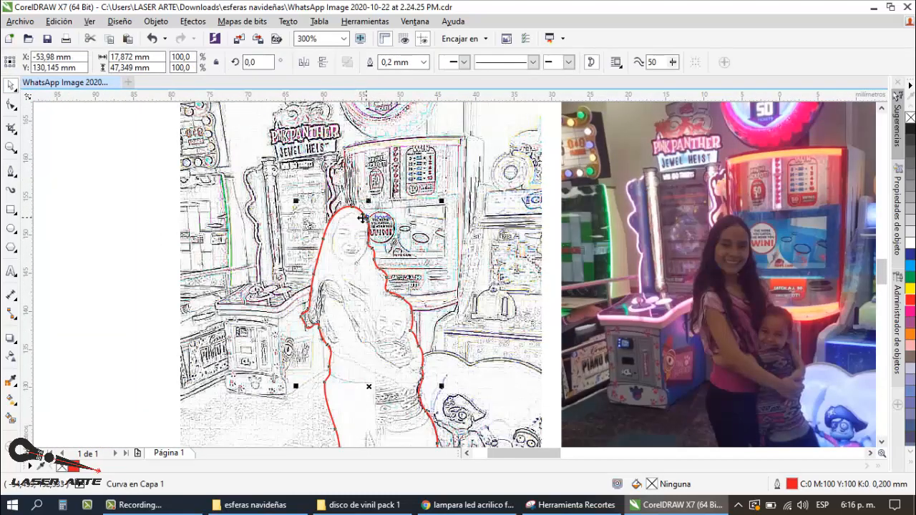
click(422, 63)
click(392, 84)
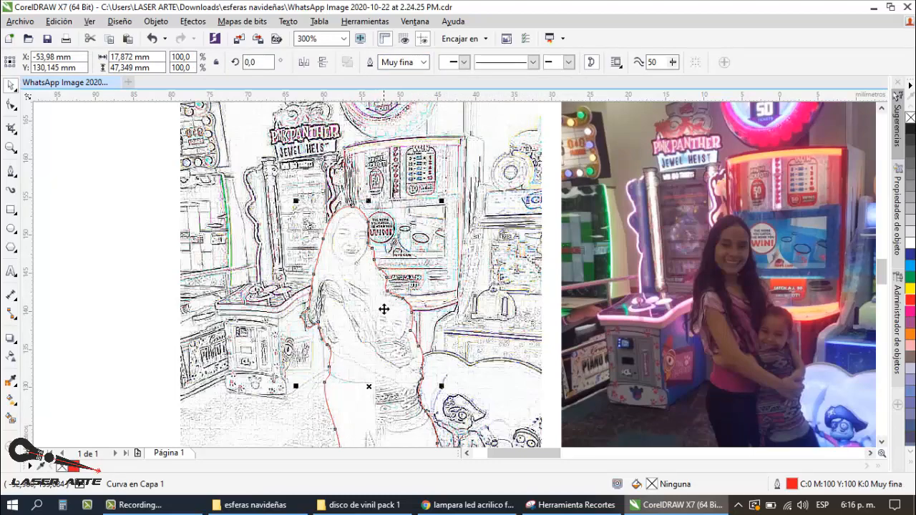
scroll(392, 250, up, 2)
scroll(391, 251, down, 2)
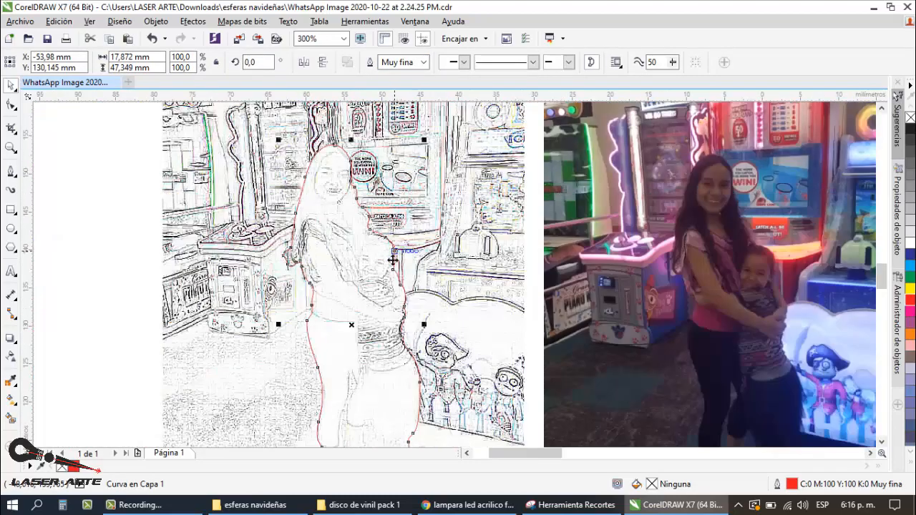
key(Escape)
Step: Duplicate the edge sketch together with its red silhouette, placing the copy beside the original on the side away from the photo
scroll(383, 208, down, 1)
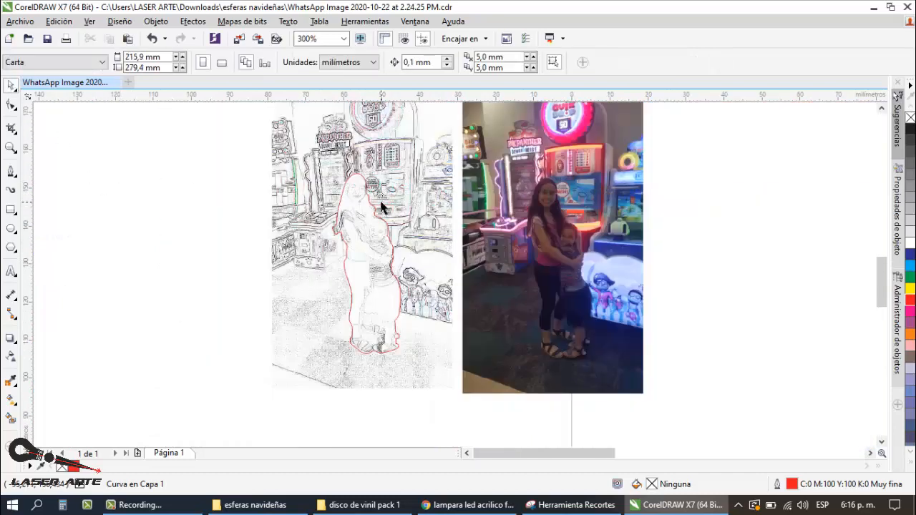
scroll(398, 216, down, 1)
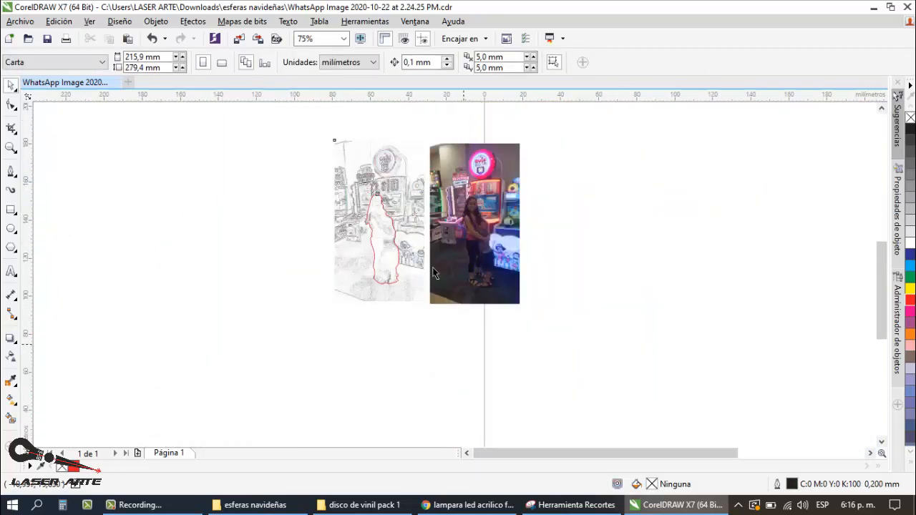
drag(416, 216, 291, 216)
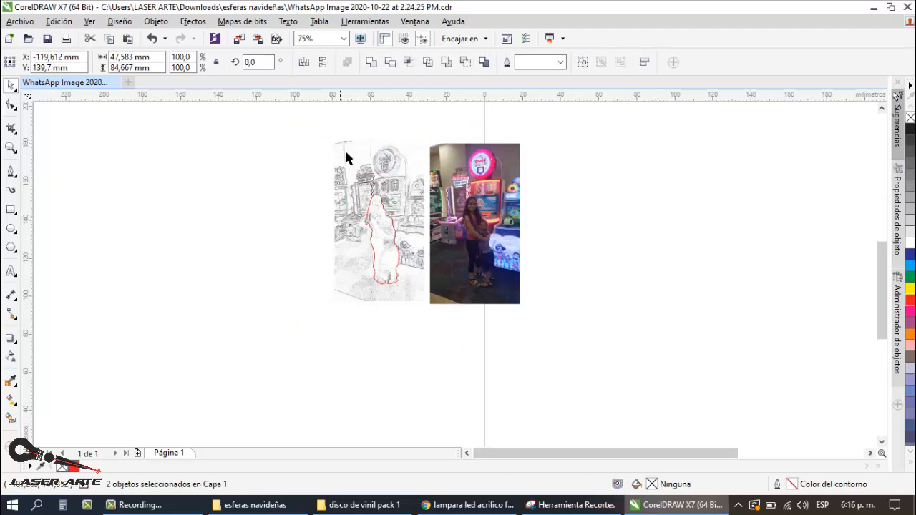
click(361, 115)
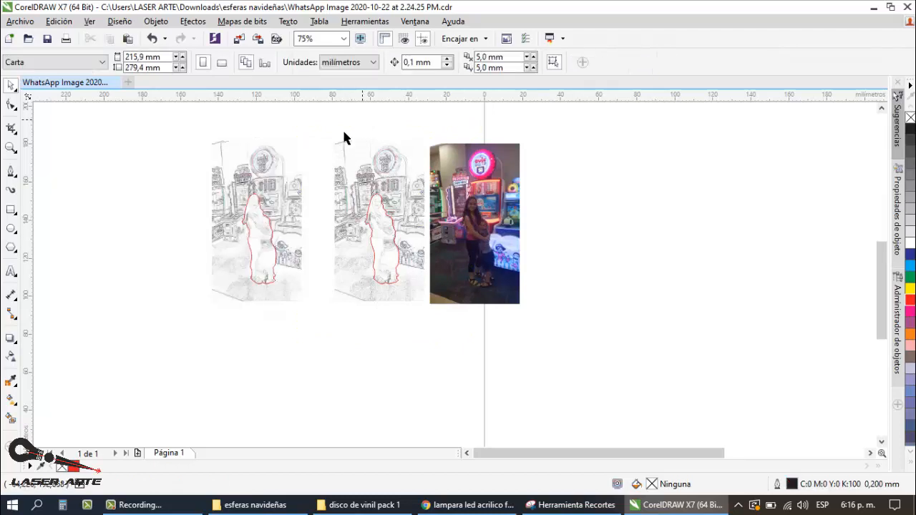
Step: PowerClip the duplicated edge sketch inside its red silhouette so only the woman and child are kept, and deselect it
click(289, 182)
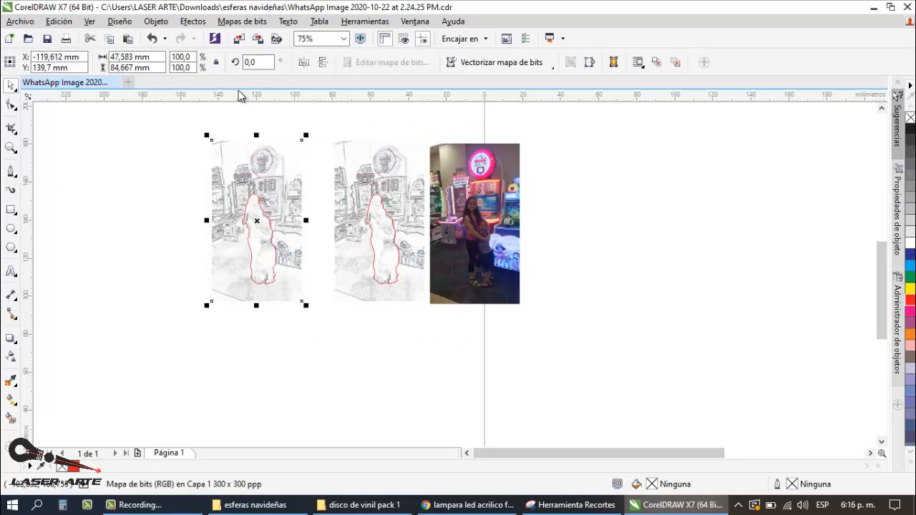
click(194, 22)
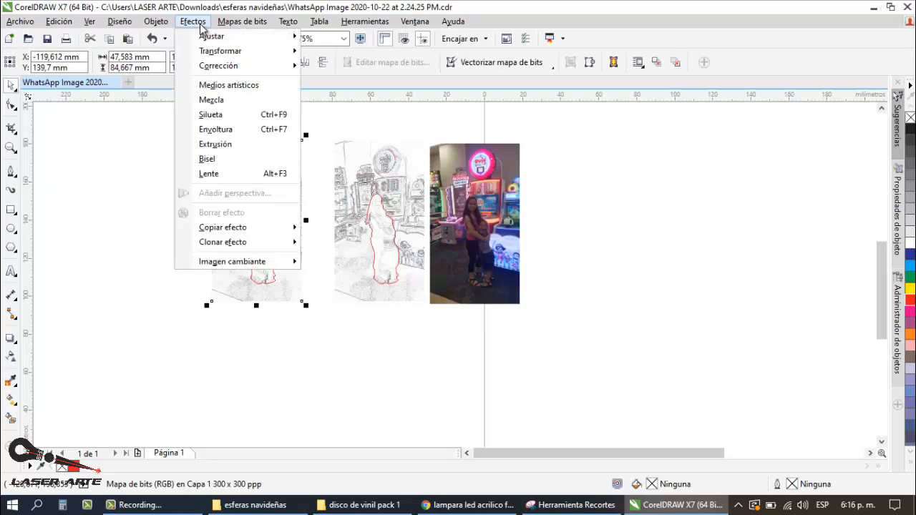
mouse_move(166, 27)
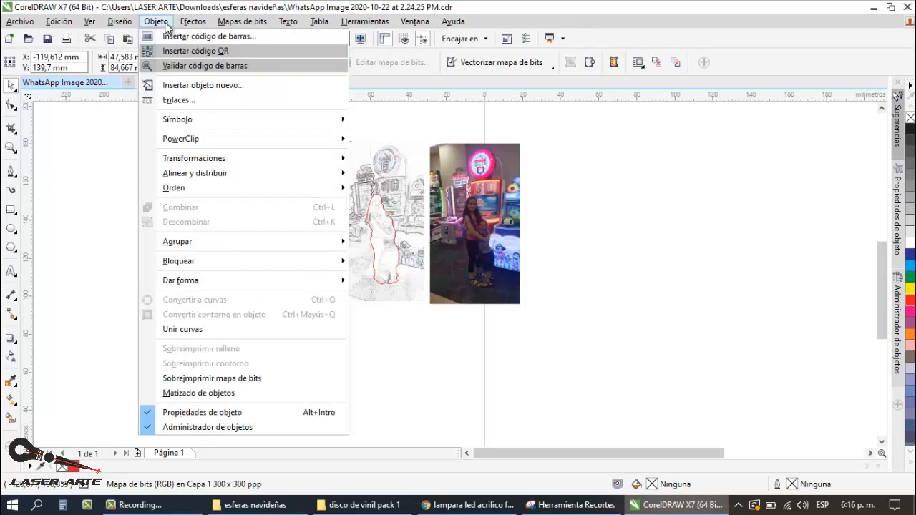
mouse_move(199, 142)
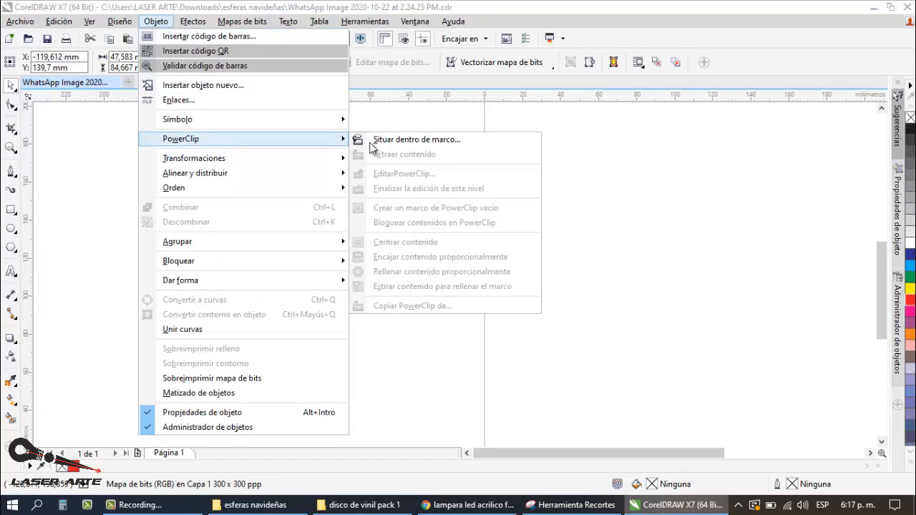
click(441, 144)
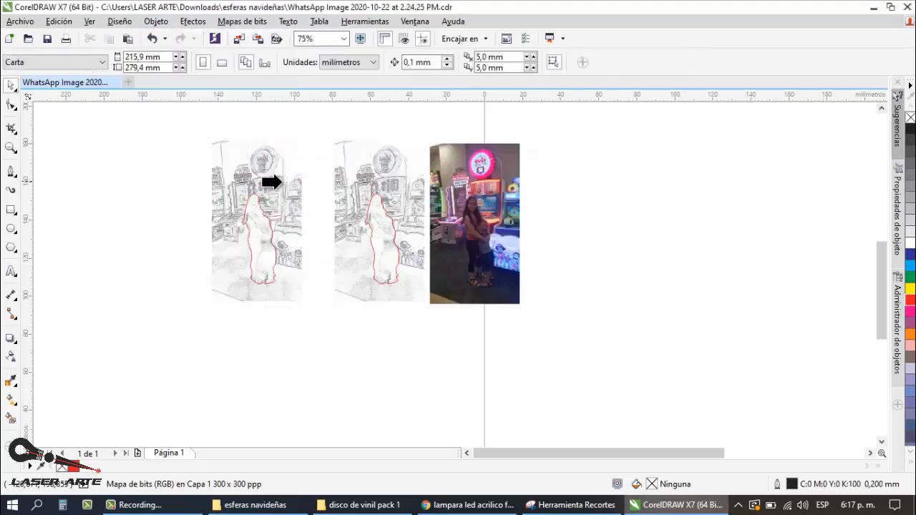
click(245, 213)
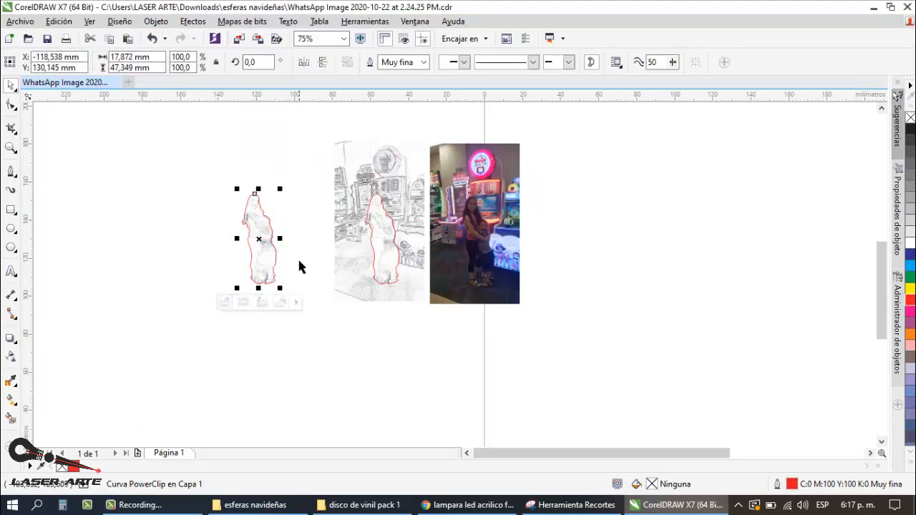
click(262, 302)
scroll(260, 240, up, 2)
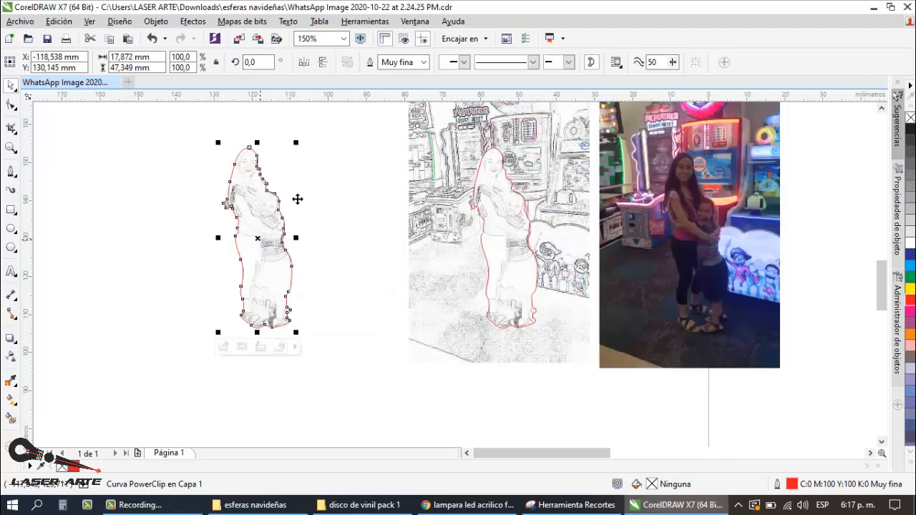
click(333, 184)
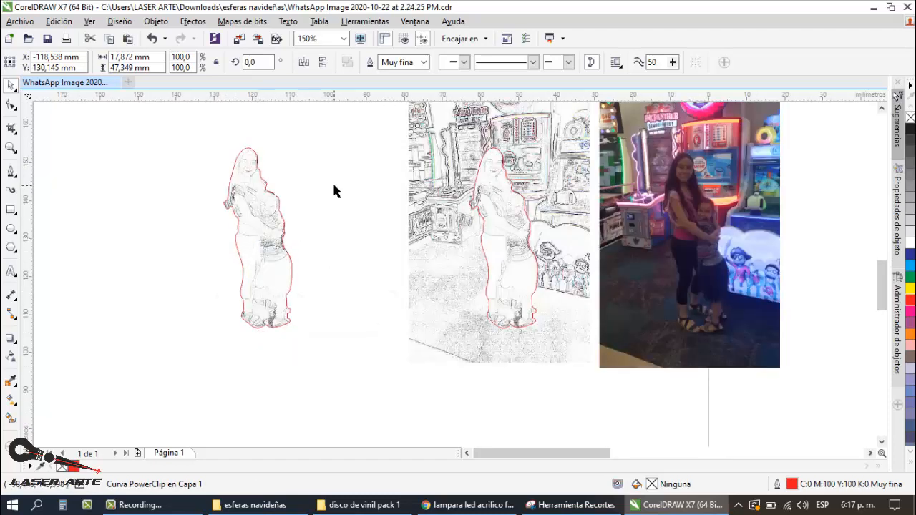
Step: Examine the clipped figure up close, from the woman's head to the feet, against its red outline
click(274, 191)
scroll(244, 234, up, 2)
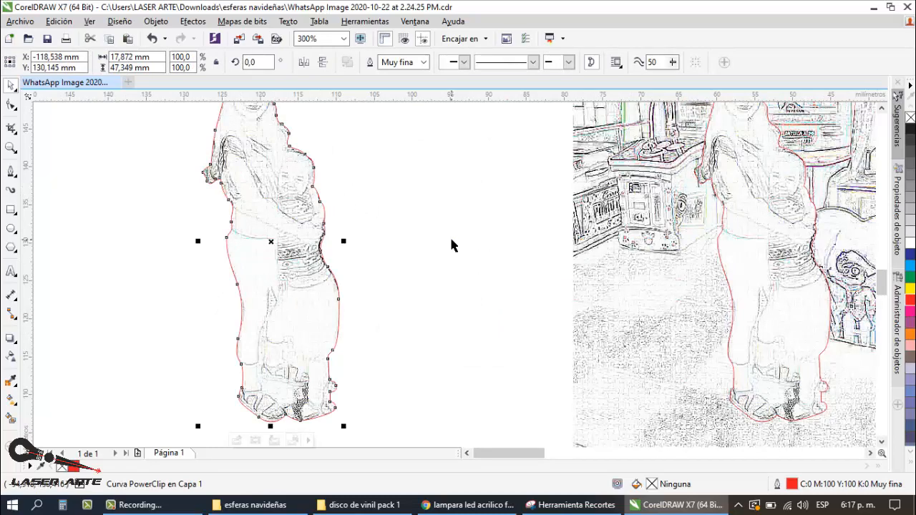
click(369, 212)
scroll(350, 200, down, 3)
scroll(338, 184, up, 3)
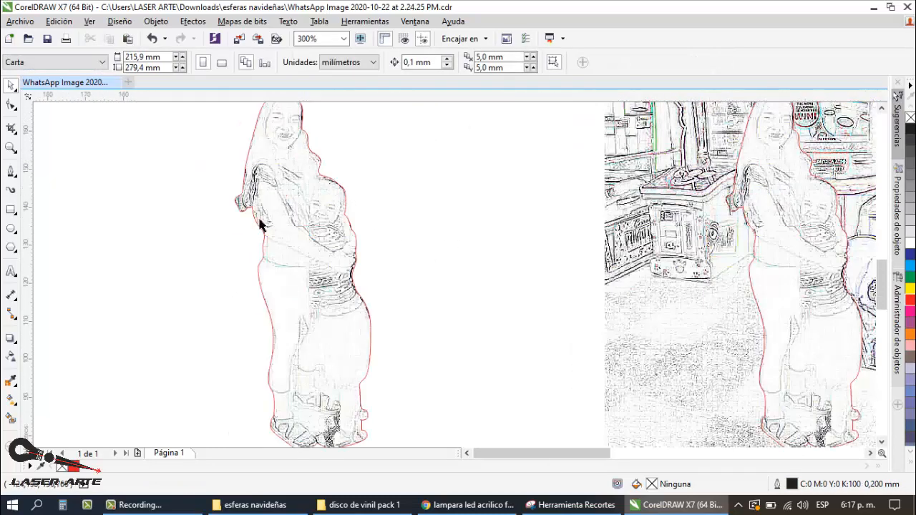
scroll(286, 200, down, 2)
scroll(284, 194, up, 2)
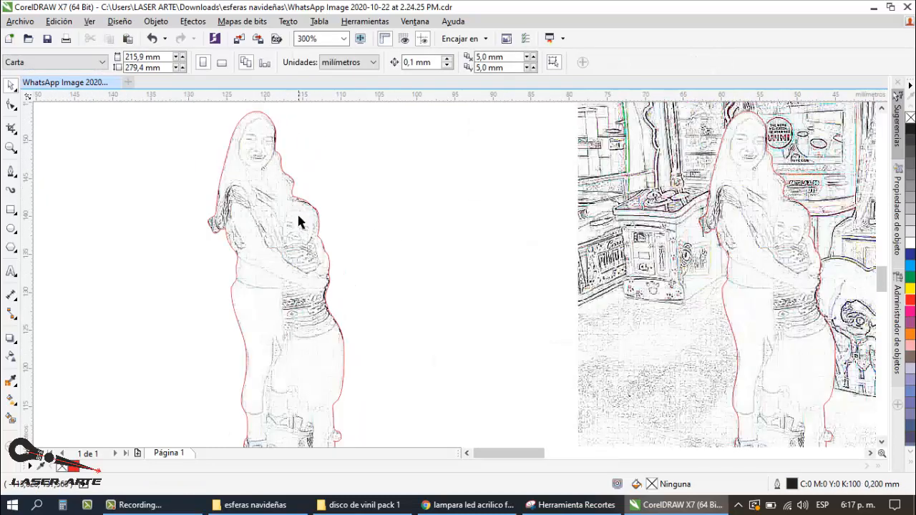
scroll(296, 211, down, 2)
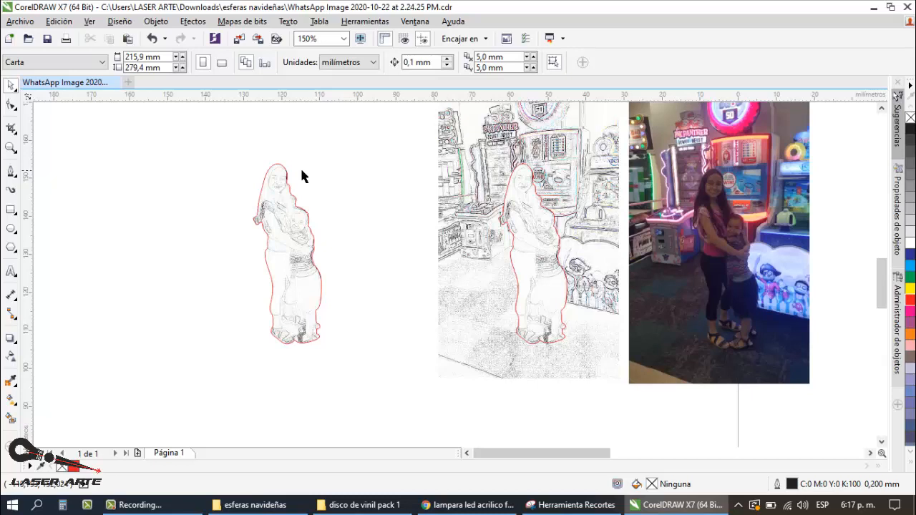
Step: Recolour the clipped figure's outline black and check it from the heads down to the feet
click(287, 174)
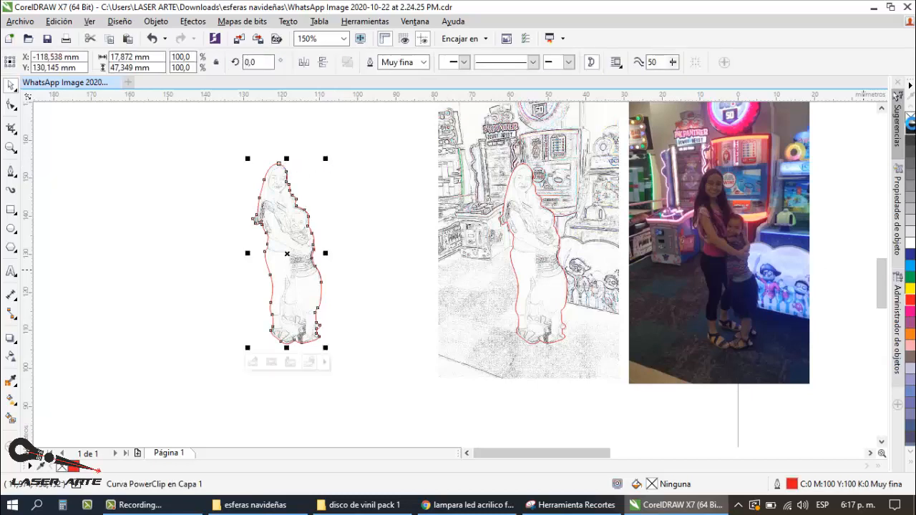
click(374, 191)
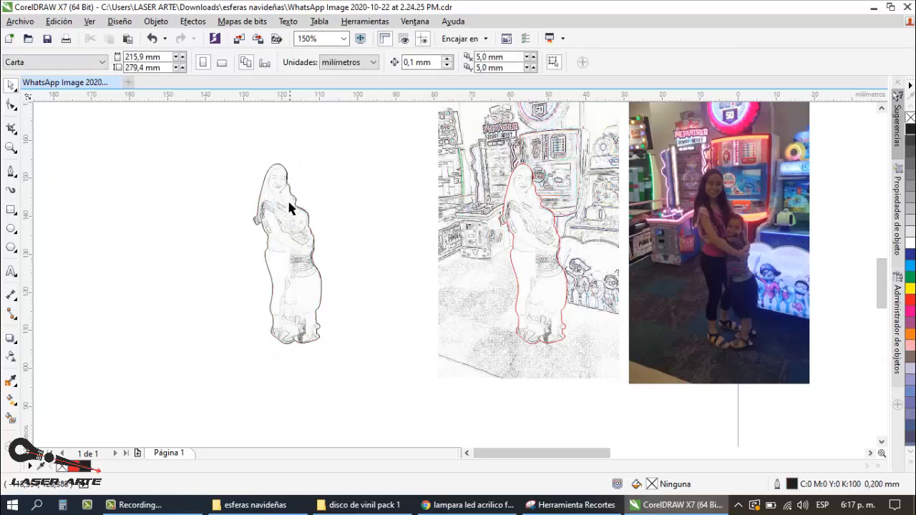
scroll(285, 188, up, 2)
scroll(259, 270, down, 2)
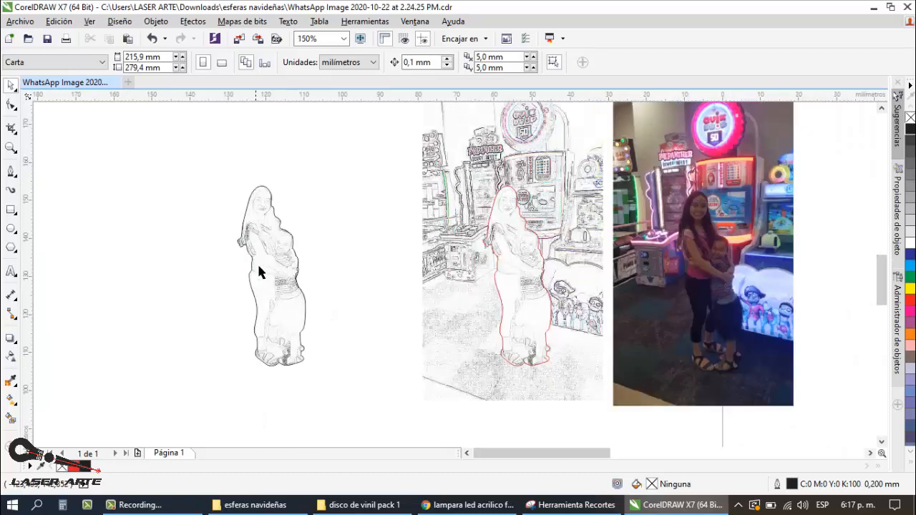
scroll(286, 362, up, 2)
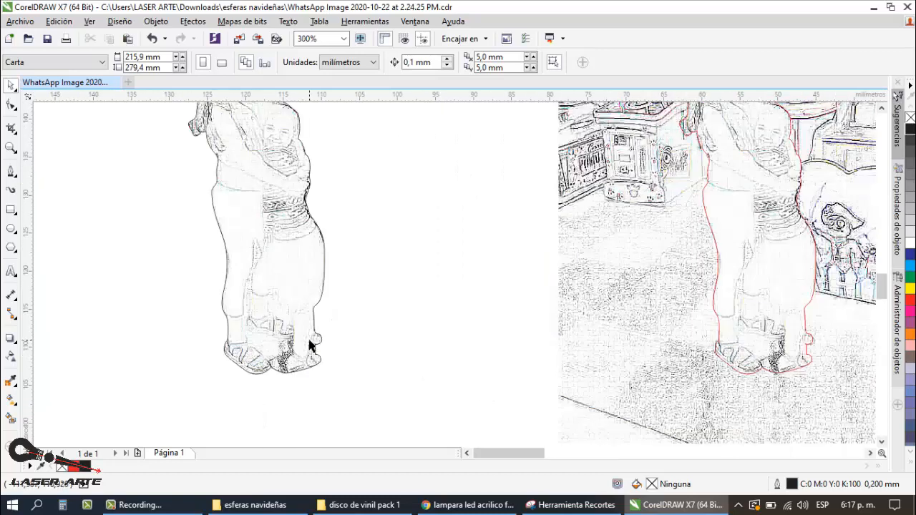
scroll(304, 347, down, 2)
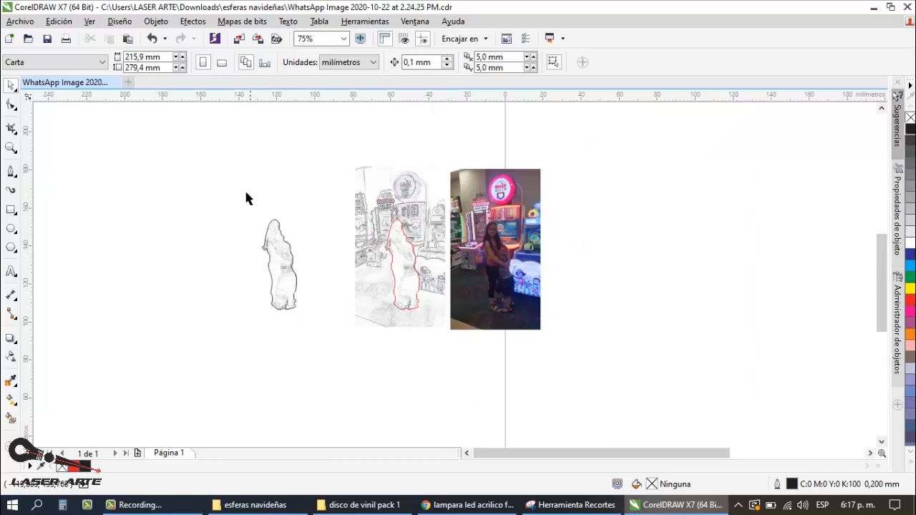
Step: Remove the outline from the clipped figure of the woman and child and deselect it
scroll(285, 254, up, 2)
click(291, 239)
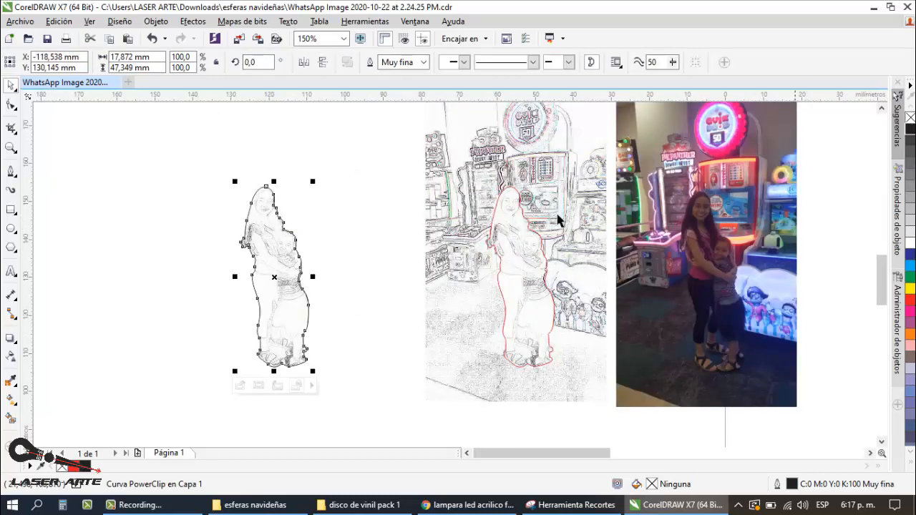
right_click(910, 117)
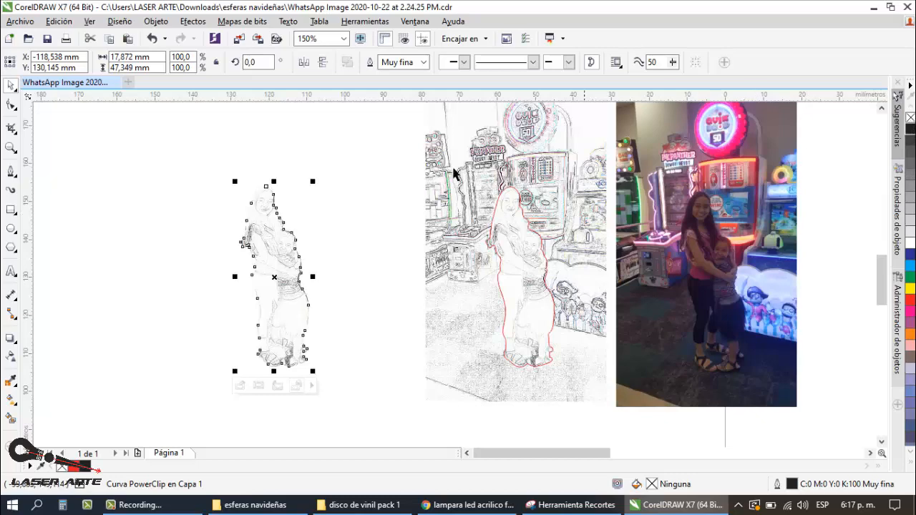
click(354, 163)
Step: Examine the borderless clipped figure up close, checking the faces, arms, clothing and feet
scroll(279, 259, up, 2)
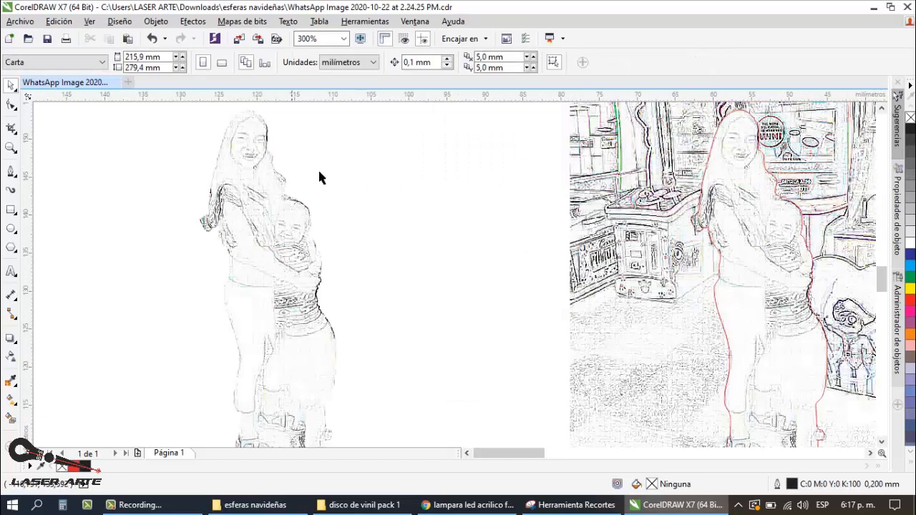
scroll(318, 168, down, 2)
scroll(272, 174, up, 1)
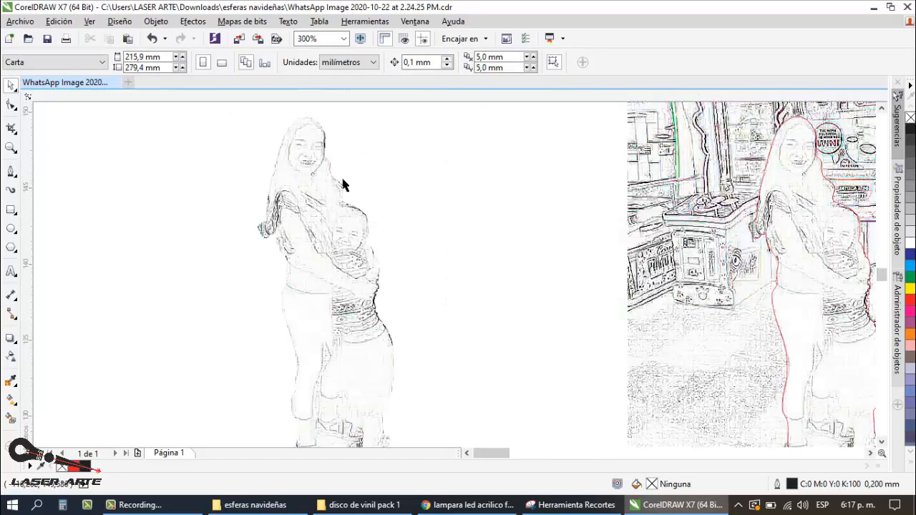
scroll(347, 179, up, 1)
scroll(350, 177, down, 2)
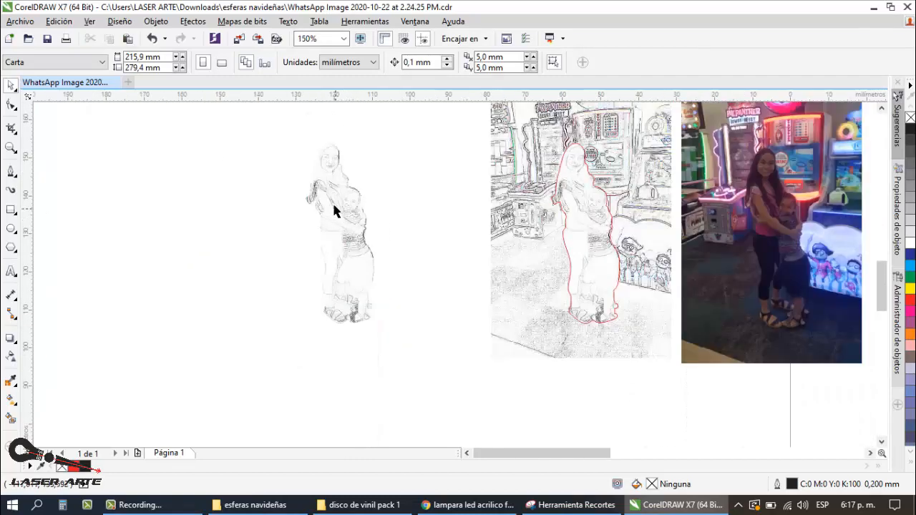
scroll(331, 189, up, 1)
scroll(348, 262, down, 1)
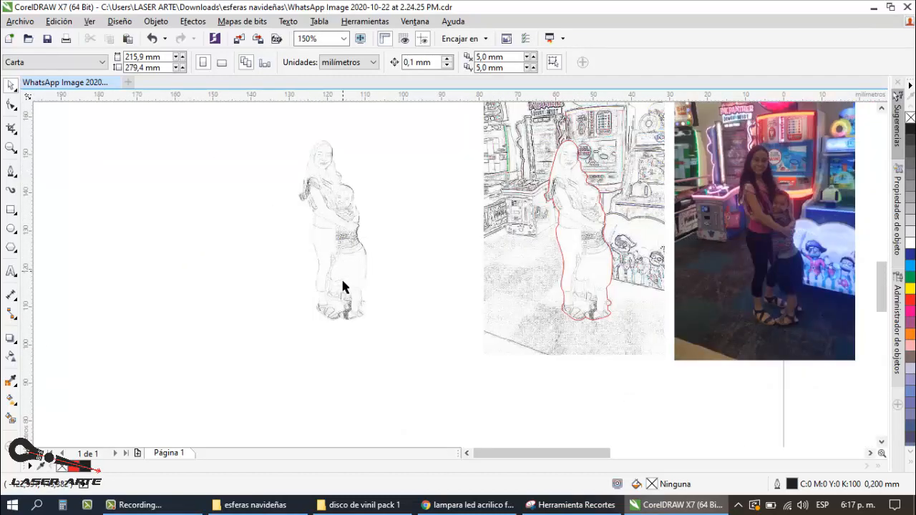
Step: Duplicate the borderless clipped figure, placing the copy about 52 mm farther from the full edge sketch at the same height
drag(402, 124, 226, 357)
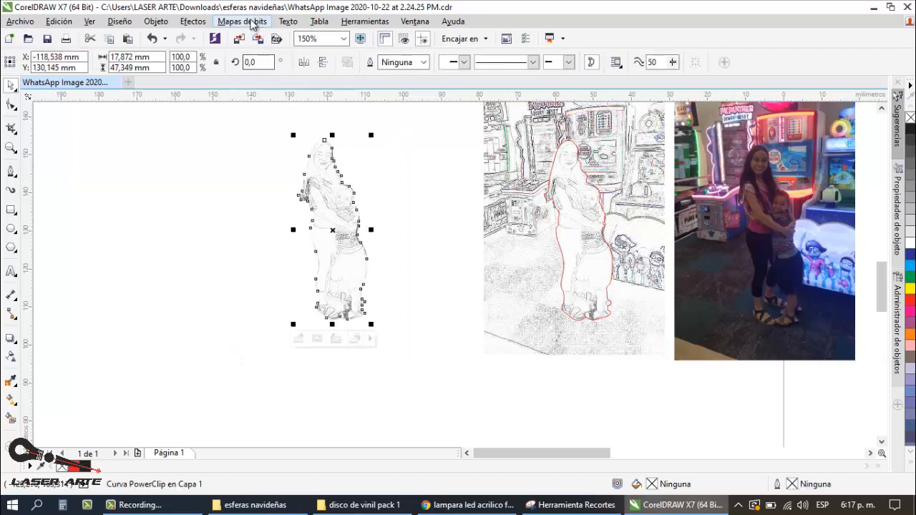
click(252, 21)
click(404, 169)
scroll(442, 181, down, 2)
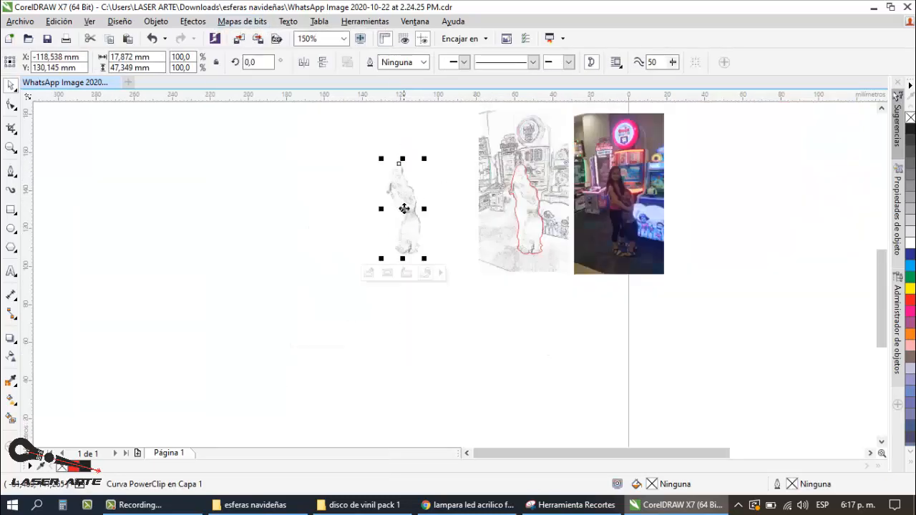
drag(402, 210, 303, 208)
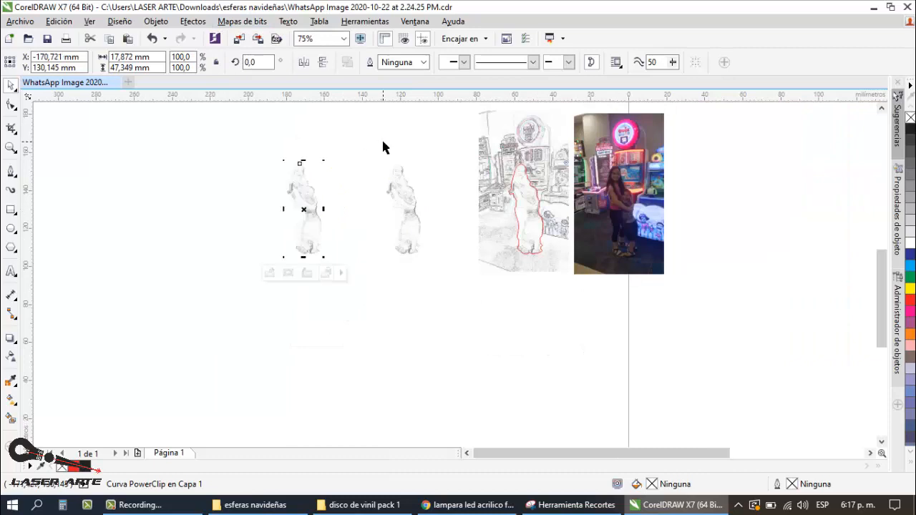
click(381, 137)
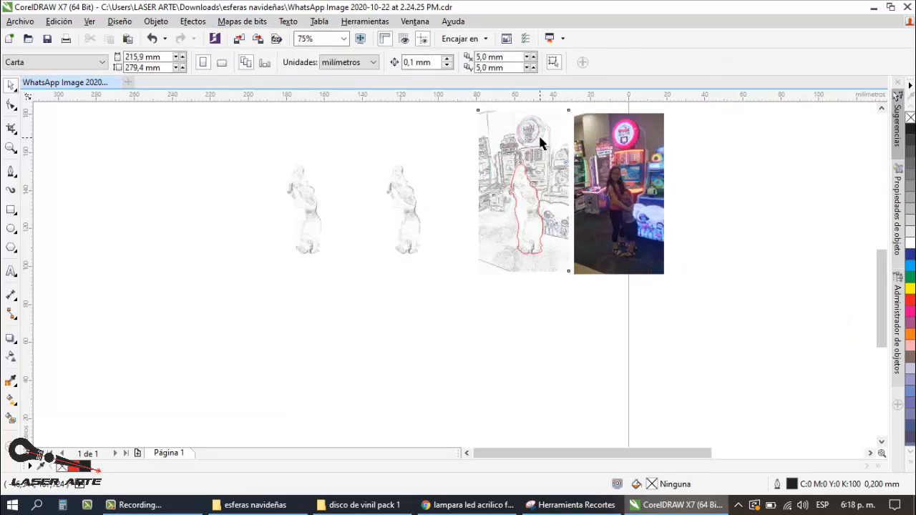
click(533, 183)
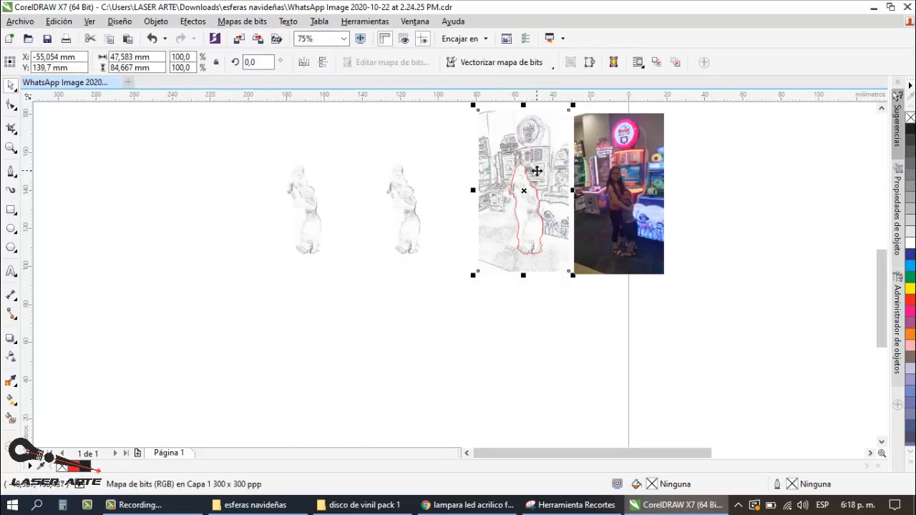
click(242, 21)
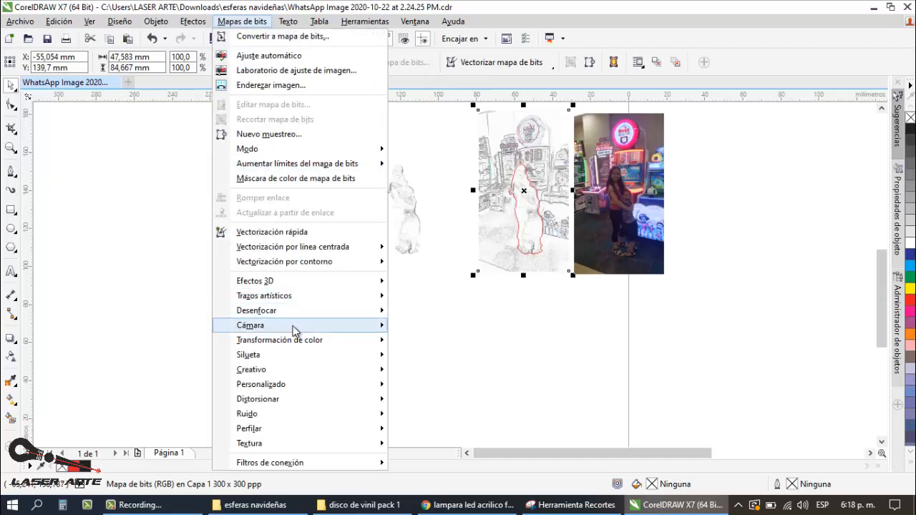
click(539, 336)
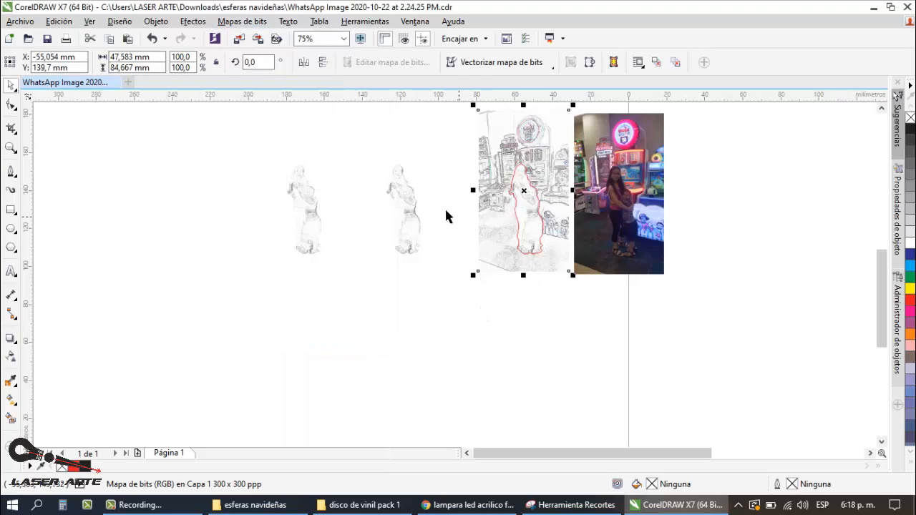
scroll(401, 189, up, 2)
scroll(442, 193, down, 2)
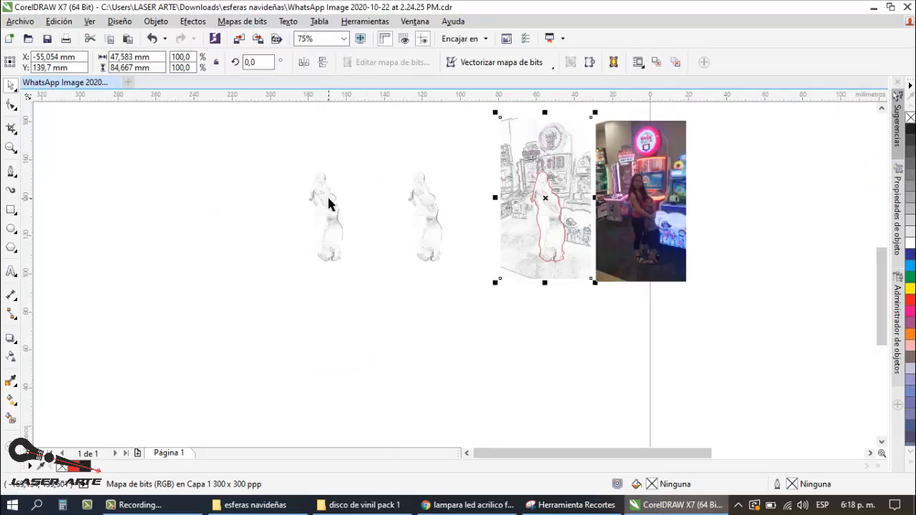
scroll(328, 204, up, 2)
click(334, 197)
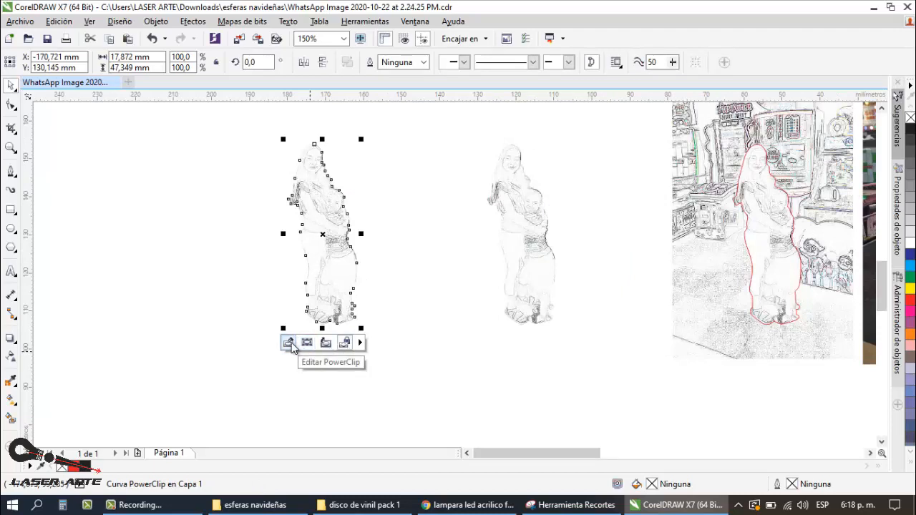
click(550, 259)
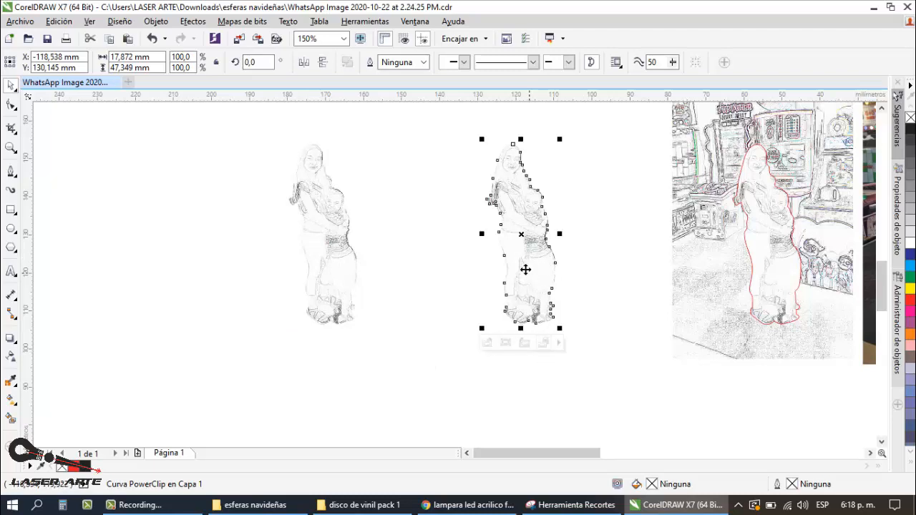
click(338, 231)
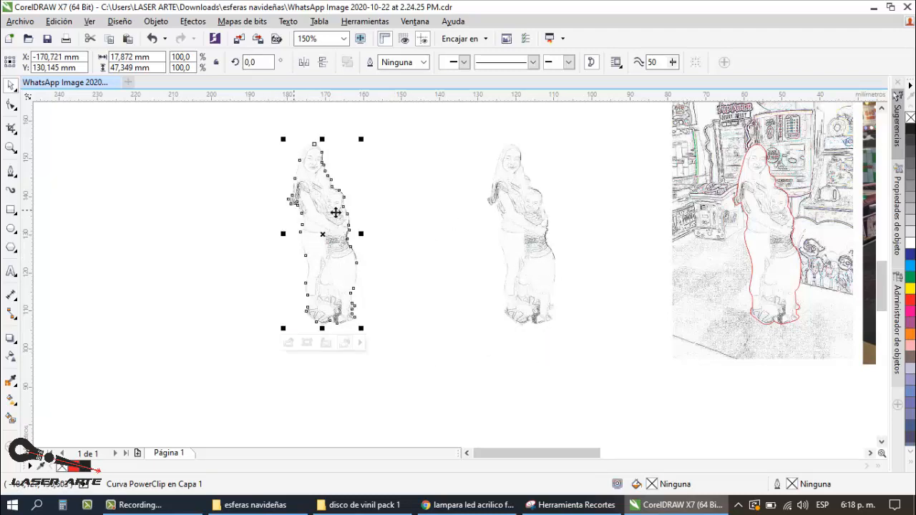
click(389, 203)
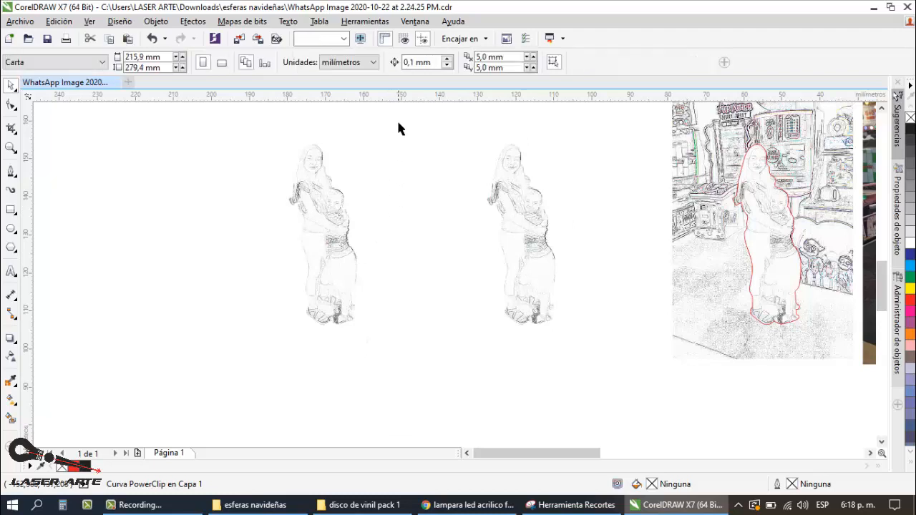
Step: Convert the duplicate clipped figure to a 300 ppp CMYK bitmap with smoothing and a transparent background, leaving the other figure as a PowerClip
drag(397, 123, 184, 356)
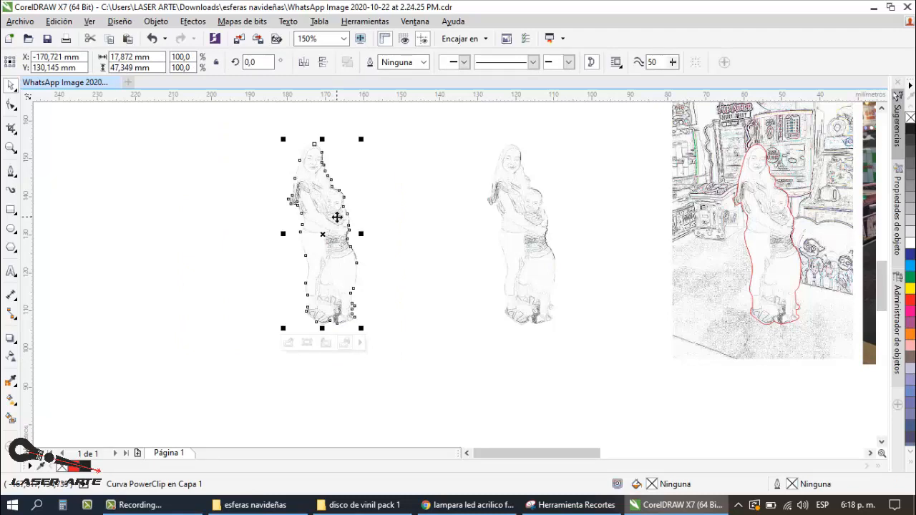
click(243, 21)
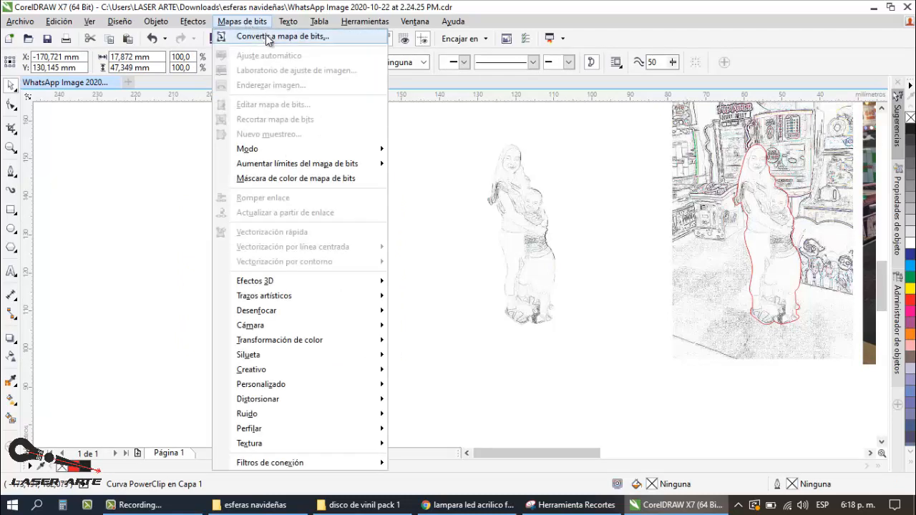
click(259, 36)
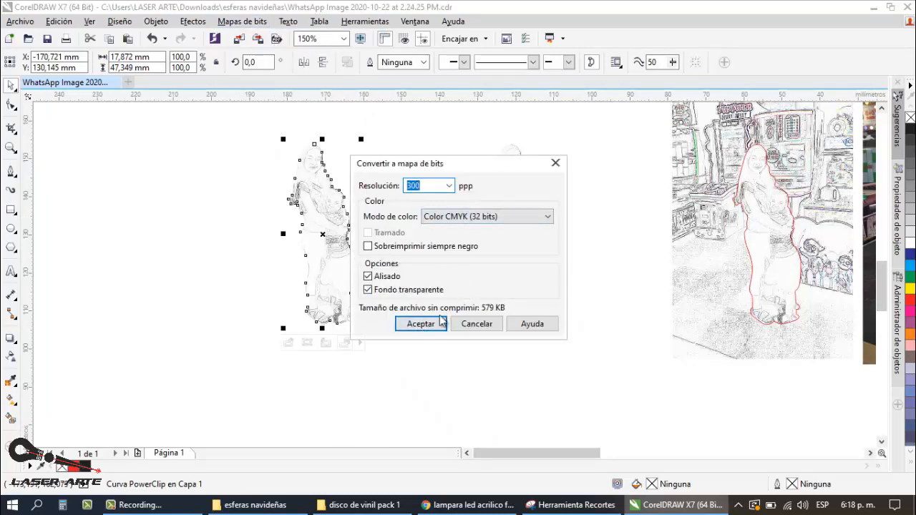
click(421, 323)
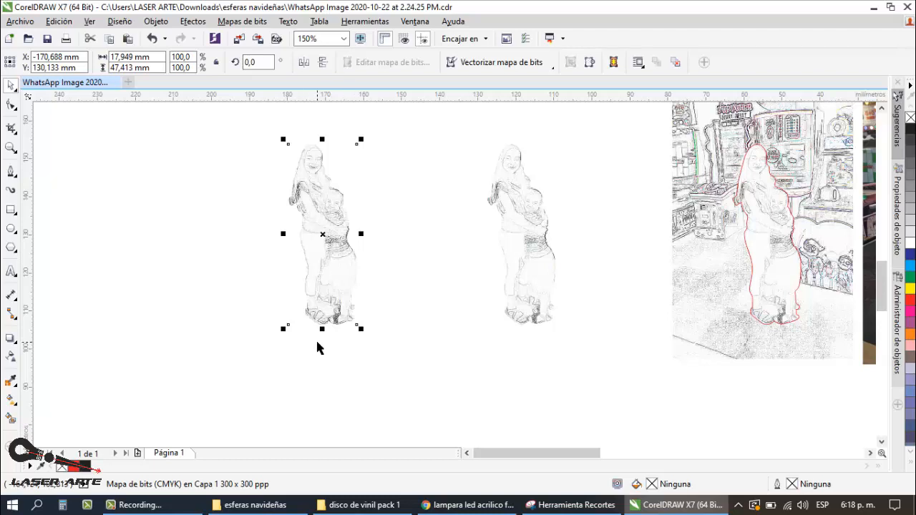
click(511, 251)
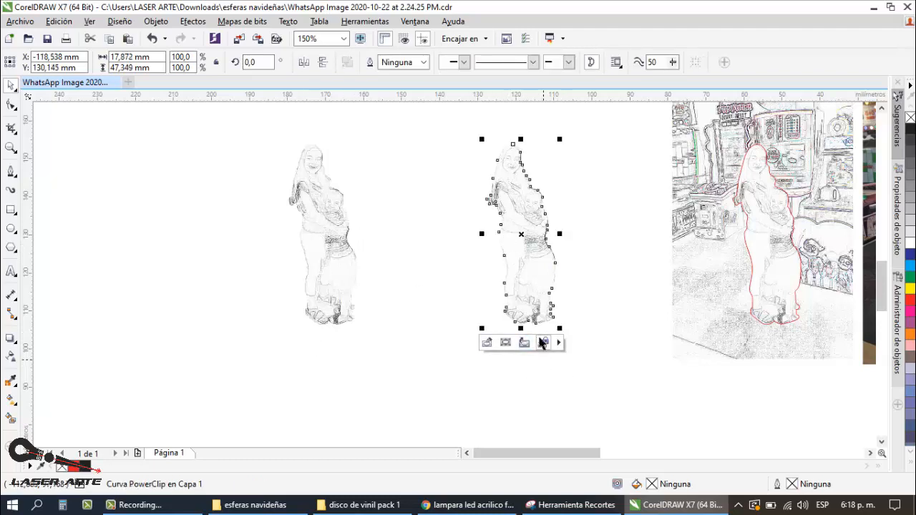
Step: Try a centerline trace of the bitmap copy using the line drawing preset with detail at maximum and background removal on
click(338, 198)
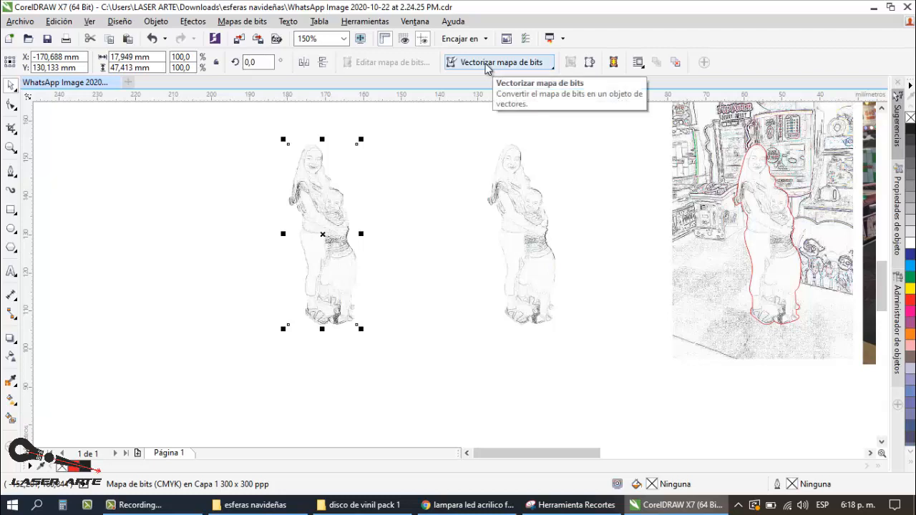
click(525, 65)
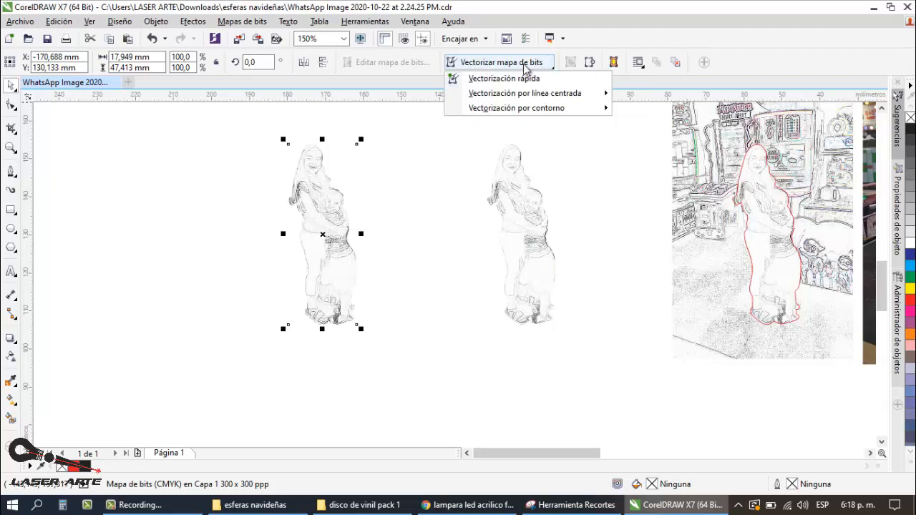
mouse_move(544, 108)
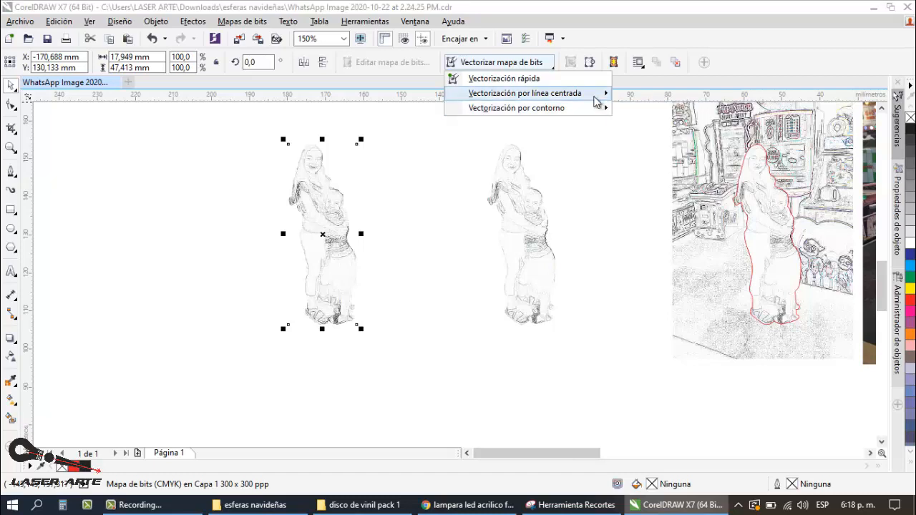
mouse_move(587, 101)
click(640, 107)
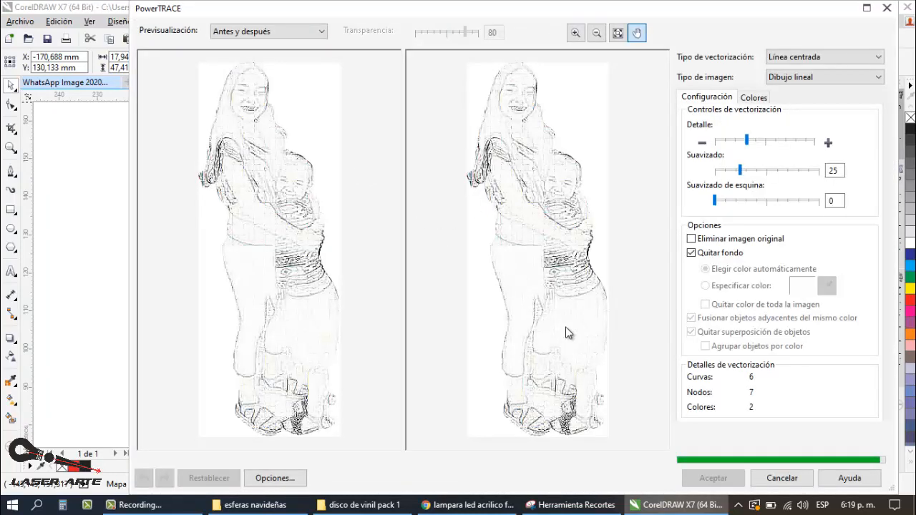
drag(746, 140, 817, 146)
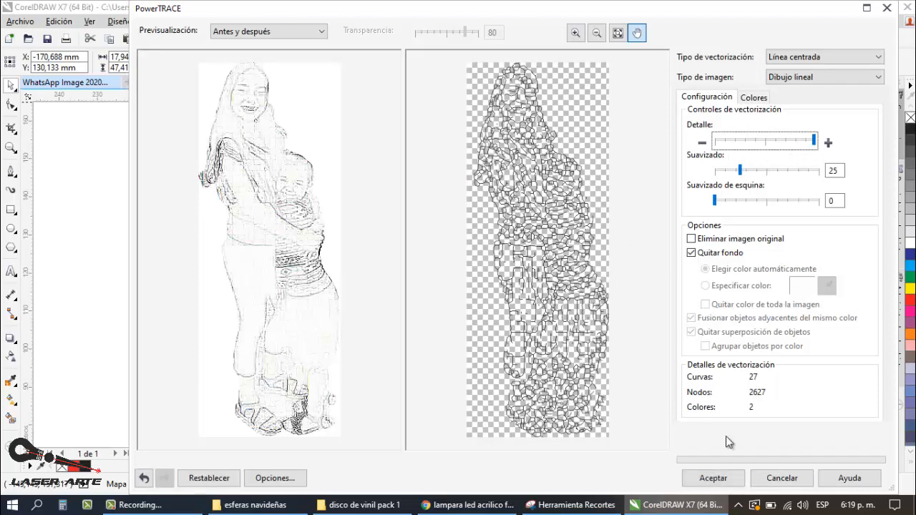
click(713, 478)
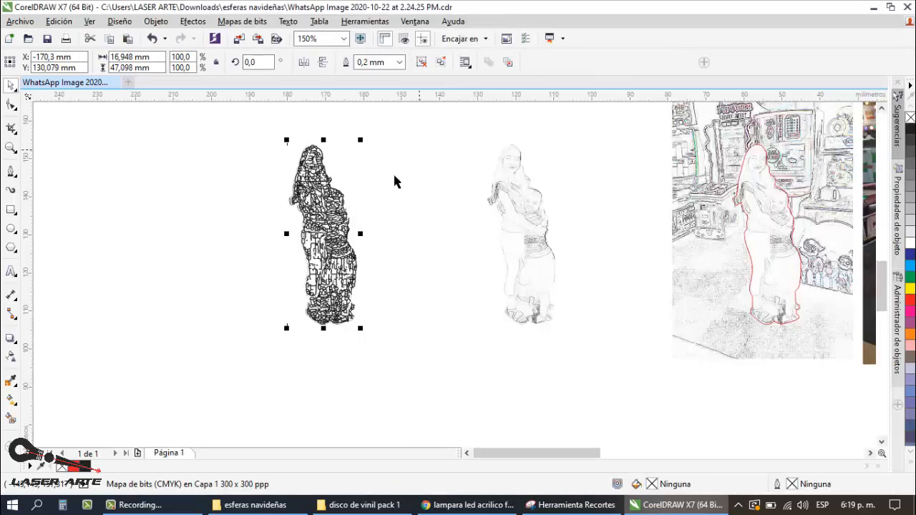
Step: Inspect the traced lines around the torsos up close, and undo the centerline trace
click(370, 198)
scroll(325, 193, up, 2)
scroll(328, 190, up, 1)
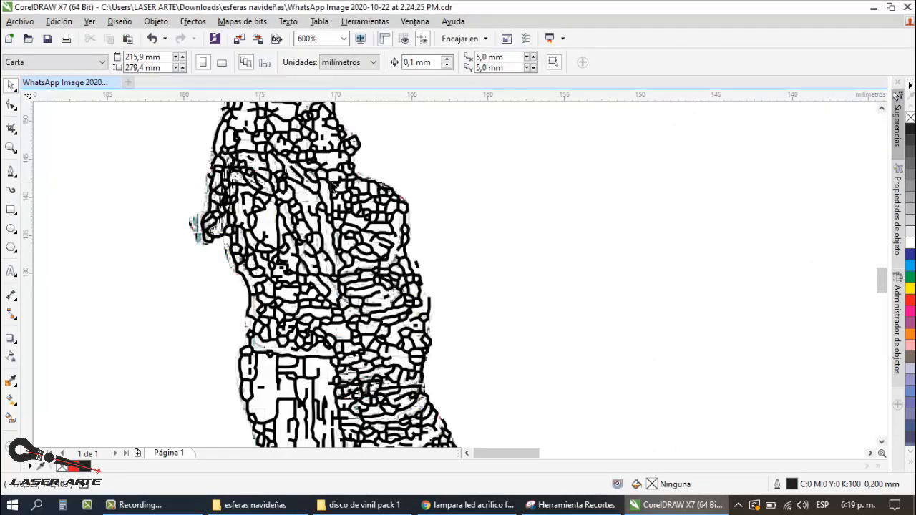
scroll(358, 200, down, 2)
key(ctrl+z)
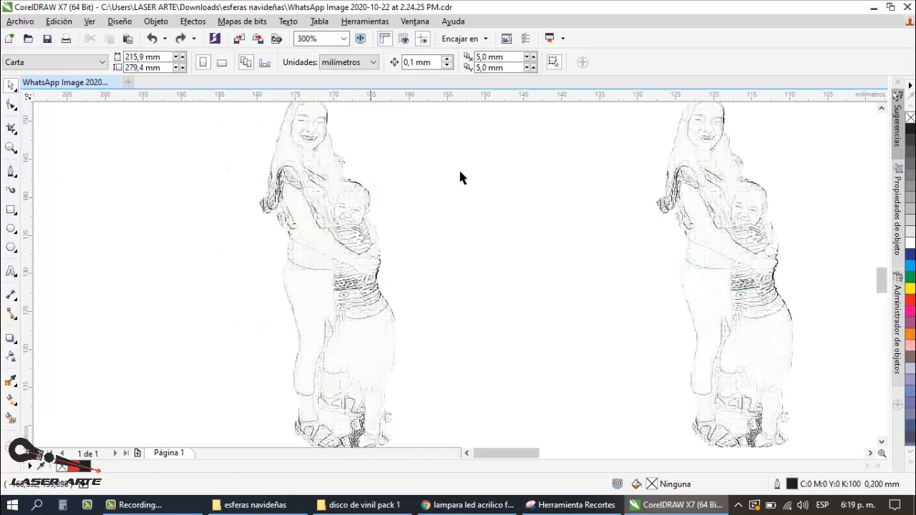
Step: Examine the bitmap copy up close, checking the faces, arms, waist, legs and feet as a base for hand tracing
scroll(411, 251, down, 2)
scroll(408, 247, up, 2)
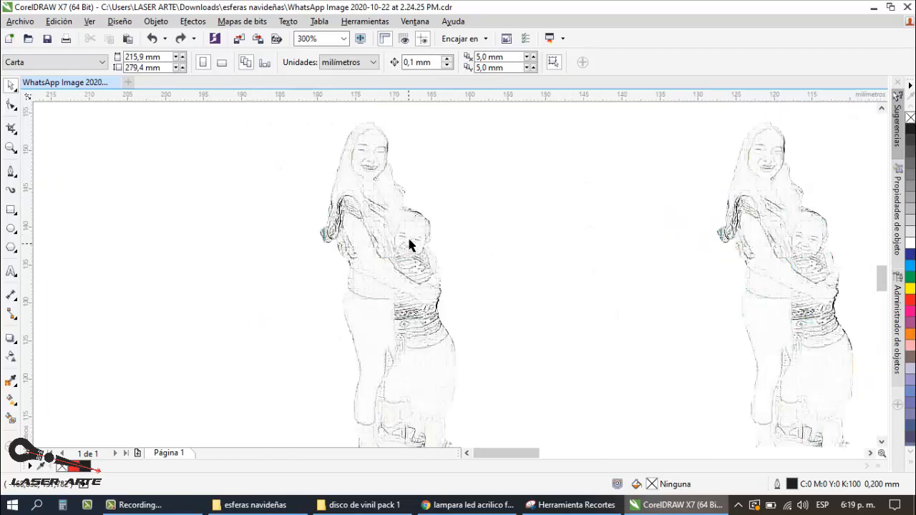
scroll(372, 231, down, 2)
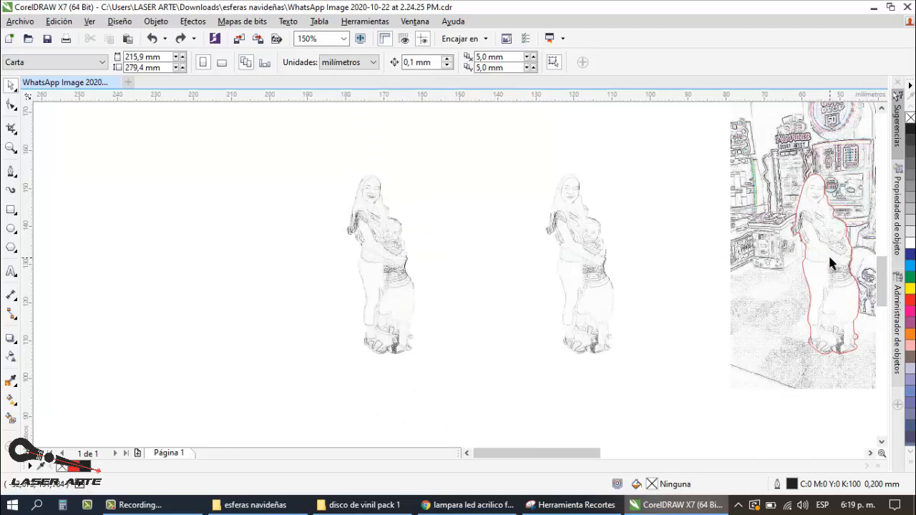
scroll(382, 227, up, 1)
scroll(386, 230, down, 1)
click(400, 238)
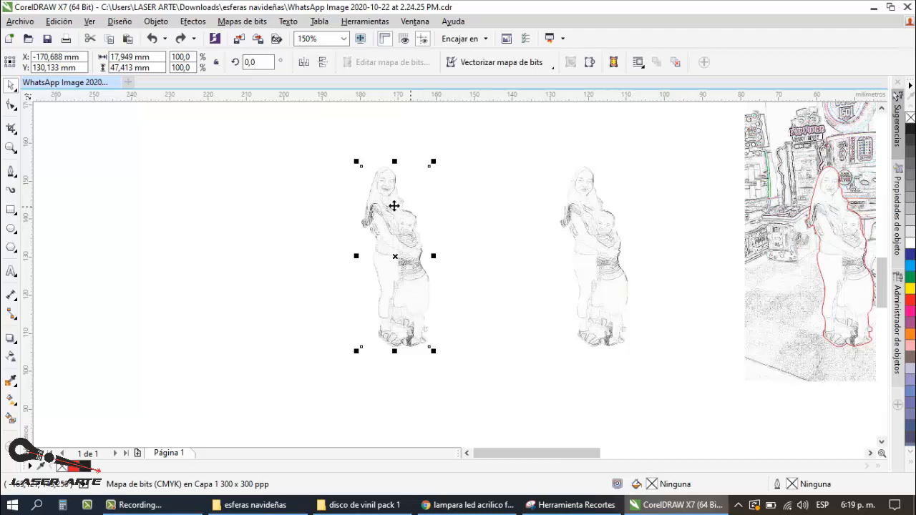
scroll(394, 197, up, 1)
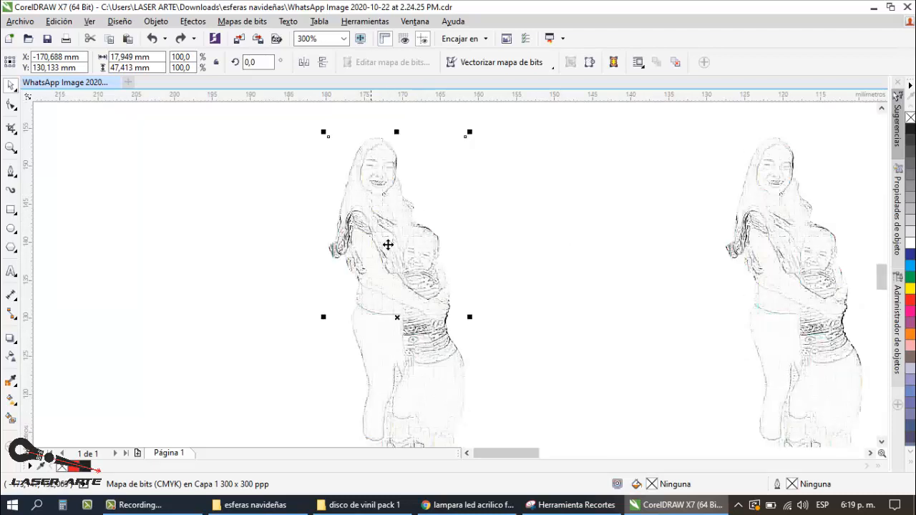
scroll(362, 218, down, 1)
scroll(374, 276, up, 1)
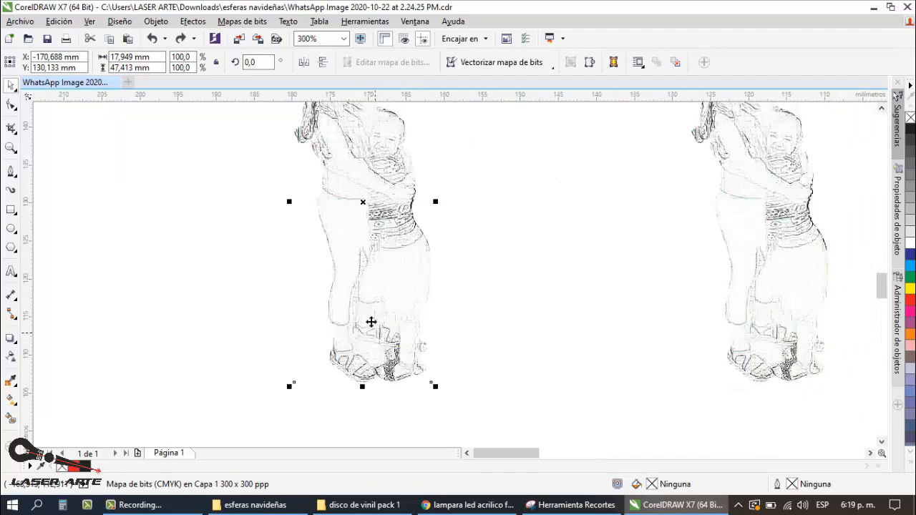
scroll(371, 322, down, 1)
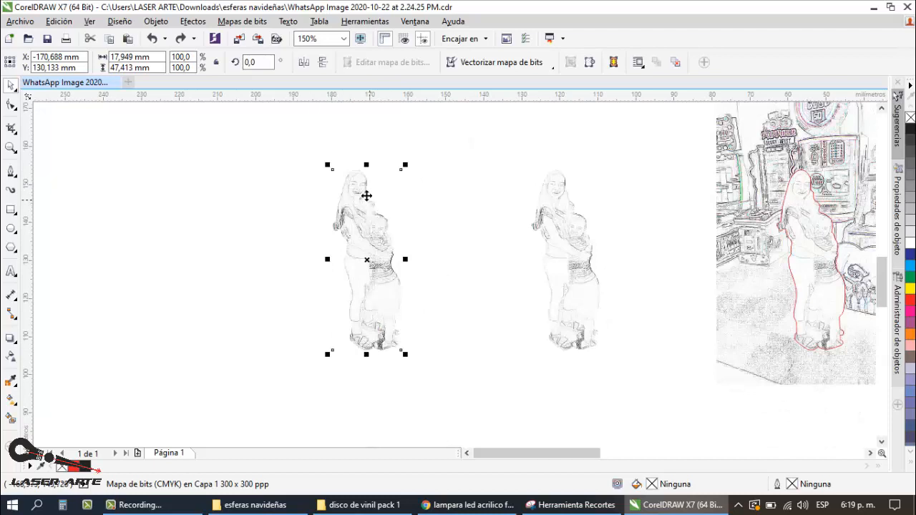
scroll(380, 312, up, 1)
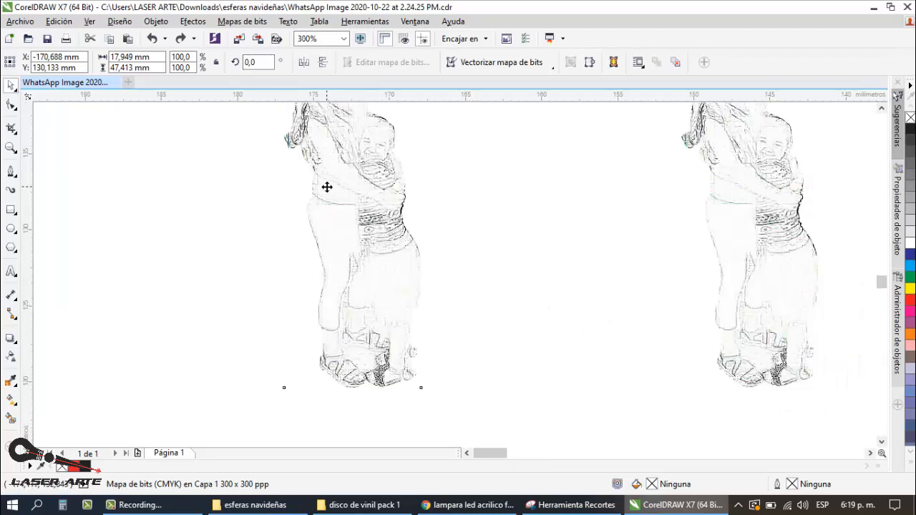
scroll(323, 188, up, 1)
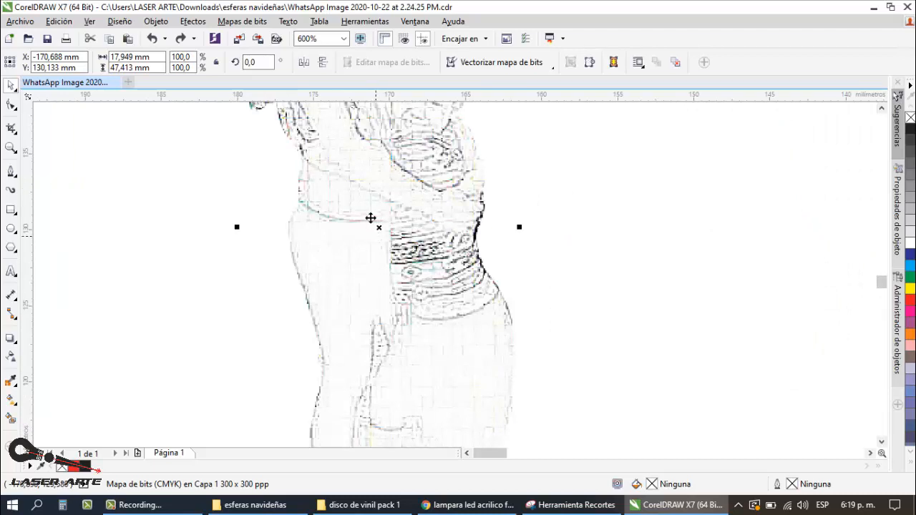
scroll(374, 231, down, 2)
scroll(372, 224, up, 2)
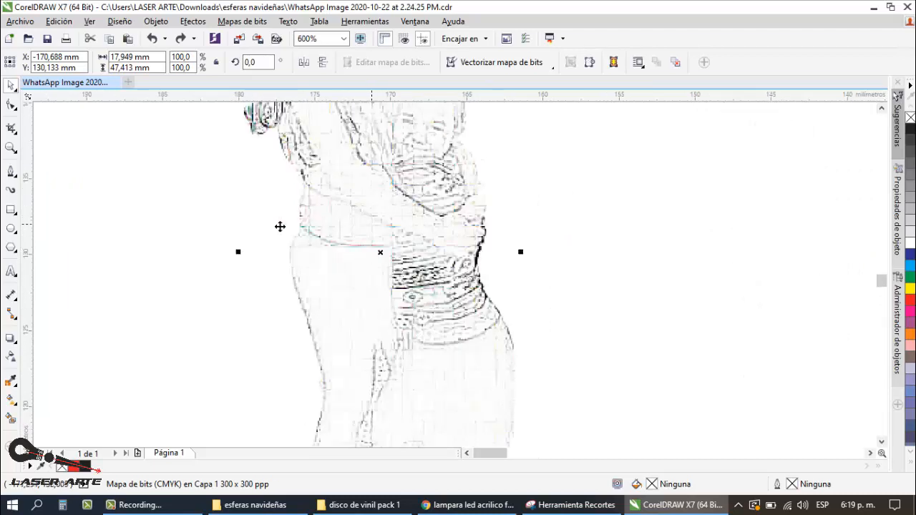
Step: Select the bitmap copy of the woman and child and lock it in place
click(152, 216)
click(347, 241)
scroll(382, 227, down, 1)
right_click(380, 241)
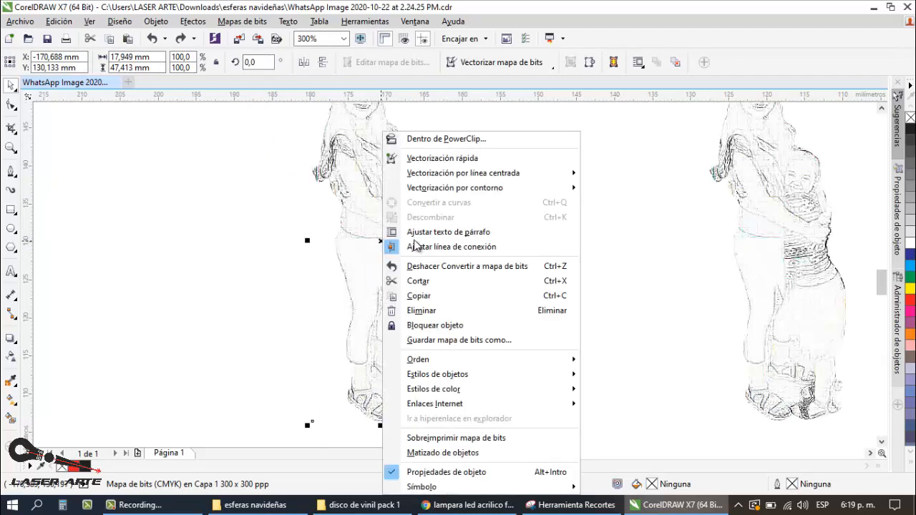
click(447, 325)
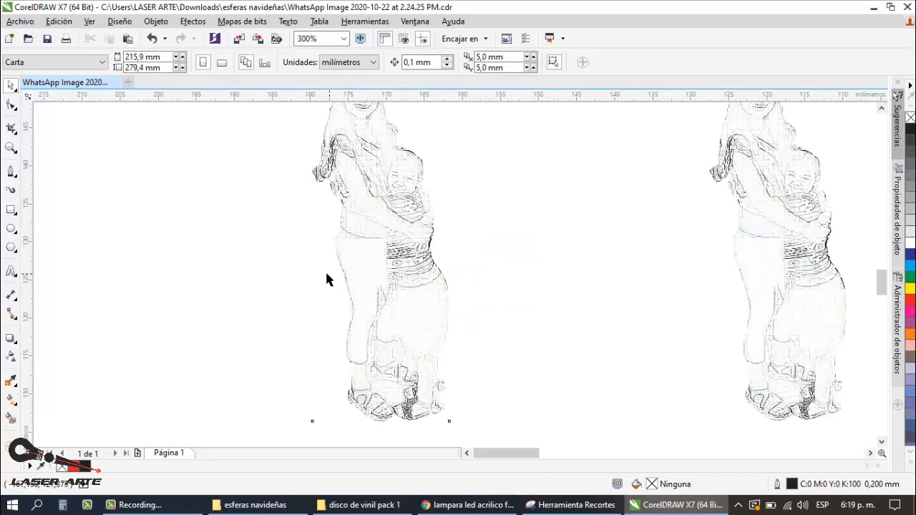
Step: Unlock the bitmap copy, try moving it about 9 mm aside, and undo the movement
right_click(390, 236)
click(400, 239)
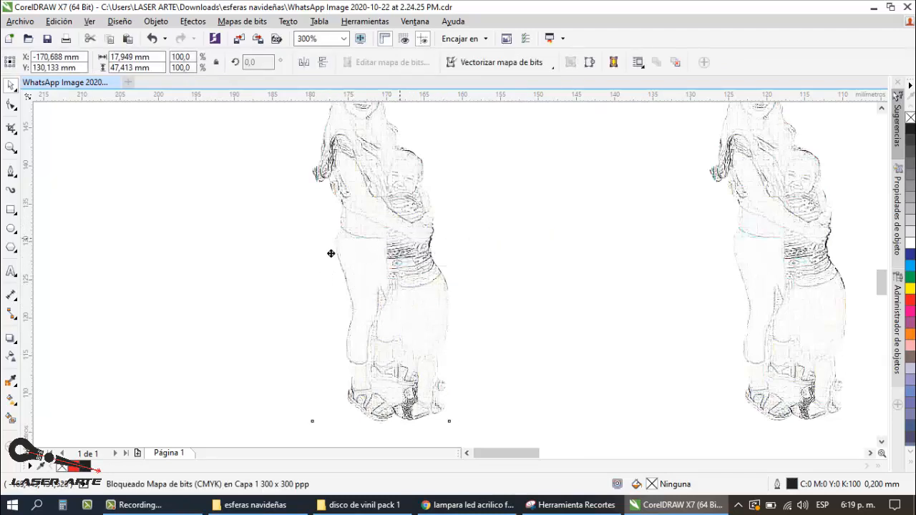
drag(399, 239, 331, 253)
drag(345, 256, 407, 265)
key(ctrl+z)
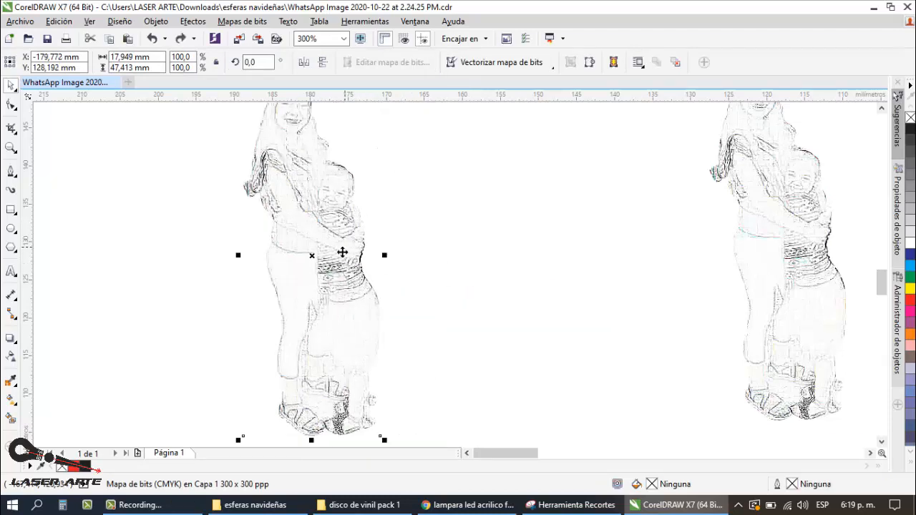
key(ctrl+z)
Step: Lock the bitmap copy again at its original position and deselect it
right_click(382, 243)
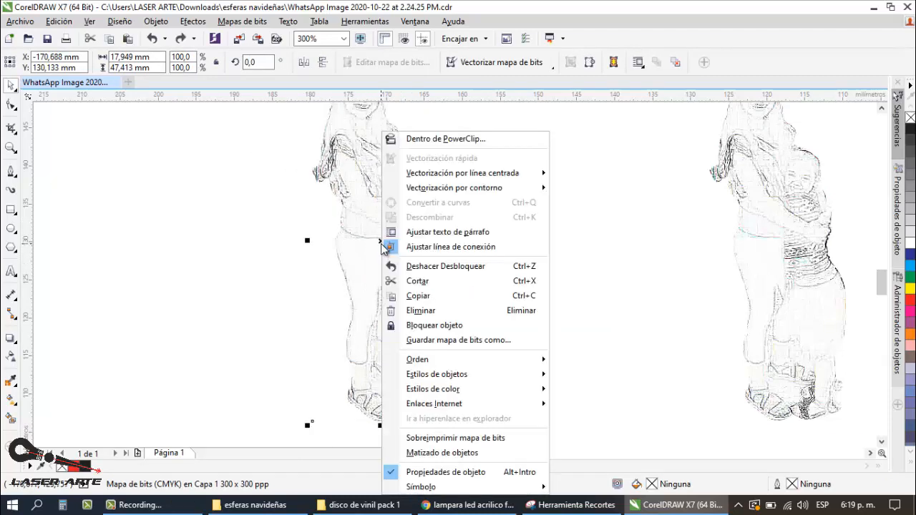
click(458, 325)
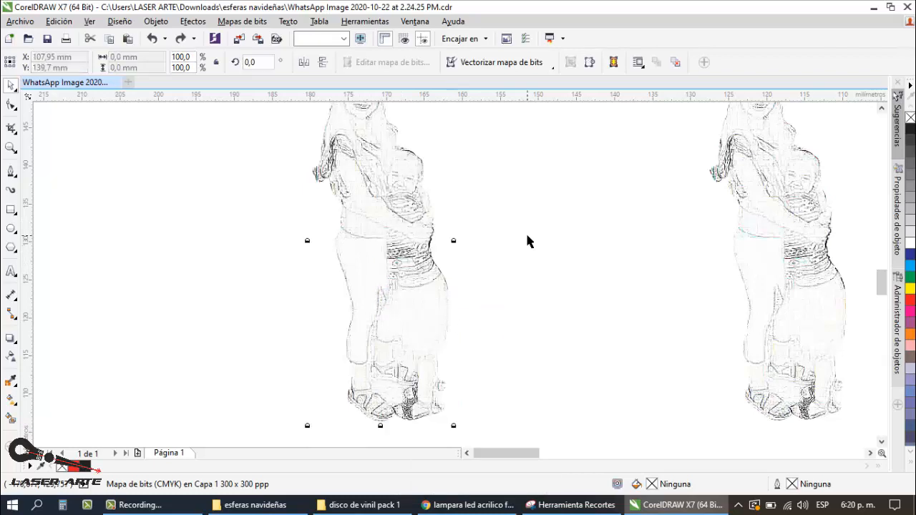
key(Escape)
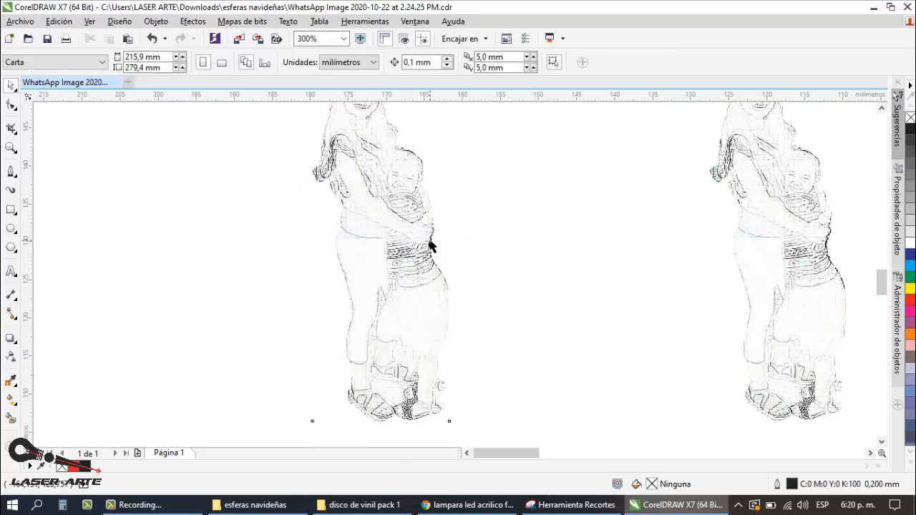
Step: Open the set of curve-drawing tools for working over the locked bitmap copy
scroll(340, 224, up, 1)
scroll(342, 229, down, 1)
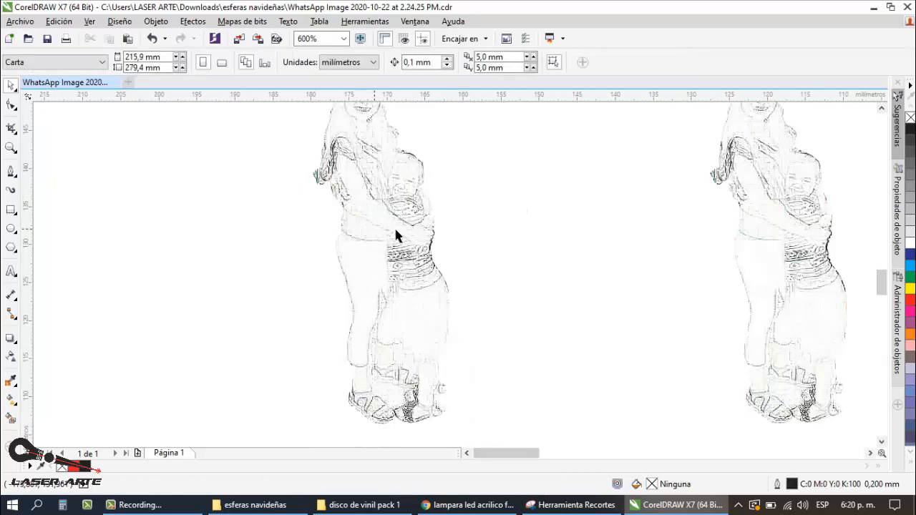
click(11, 170)
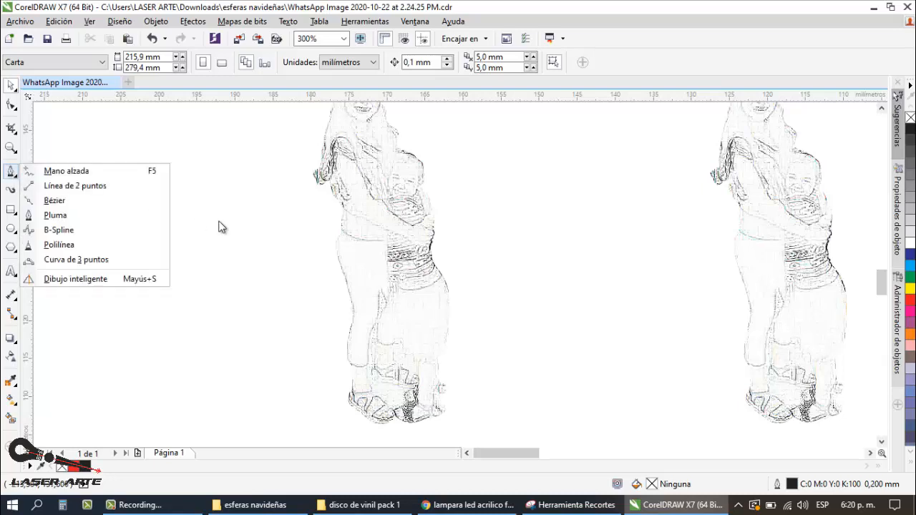
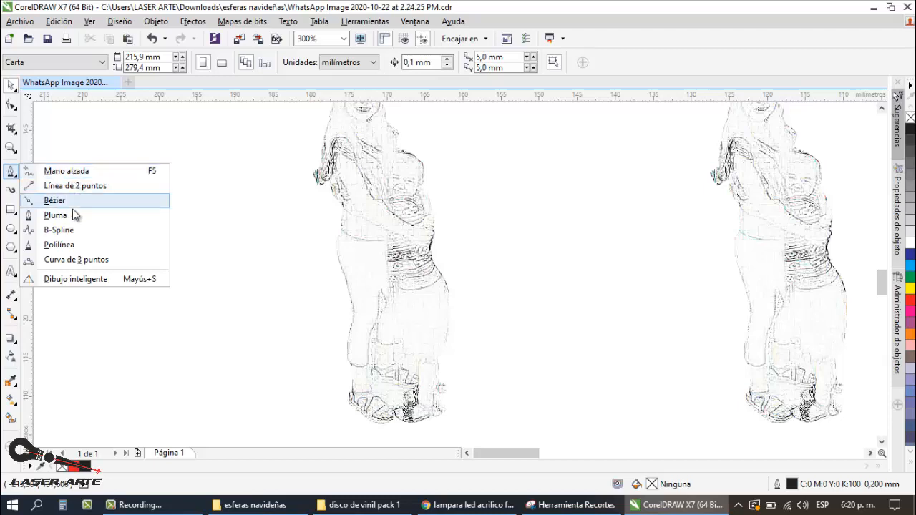
Step: Trace the hem of the woman's blouse with the Pen tool as a curve about 5.9 mm wide and 1.3 mm high
click(57, 227)
scroll(368, 238, up, 2)
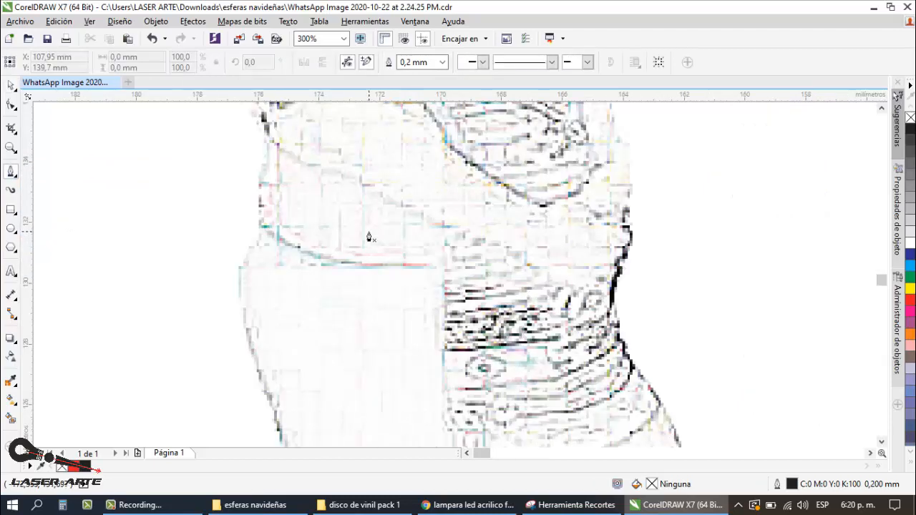
drag(263, 229, 299, 252)
drag(353, 264, 377, 264)
click(442, 268)
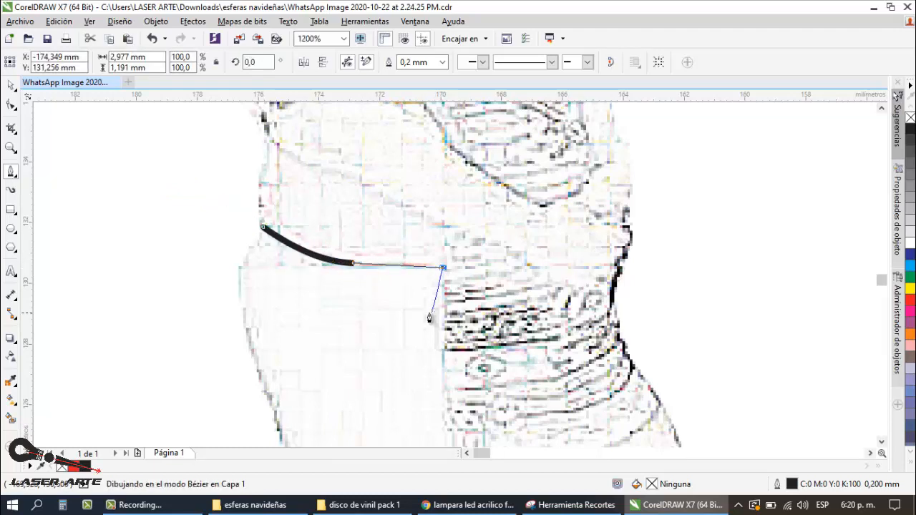
Step: Trace the lower edge of the woman's forearm from the elbow to the wrist as a curve about 8.2 mm wide
scroll(440, 268, down, 2)
scroll(363, 277, up, 1)
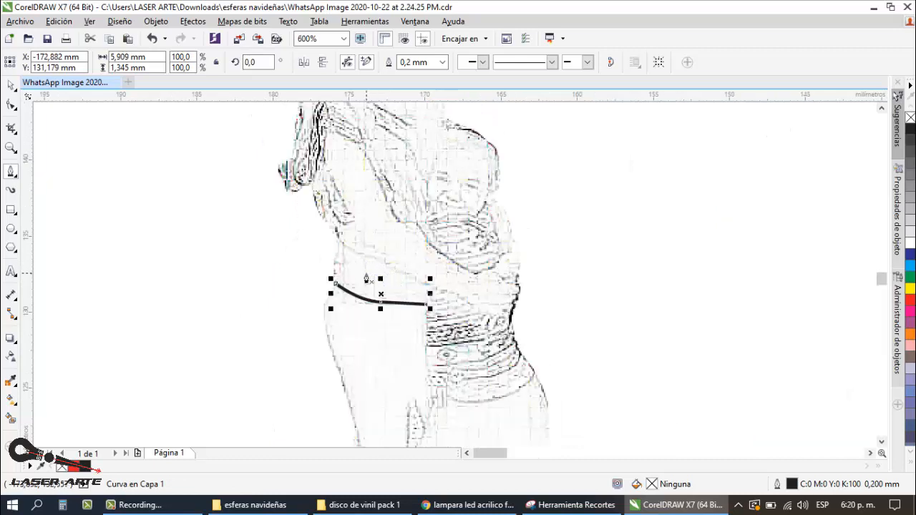
click(339, 242)
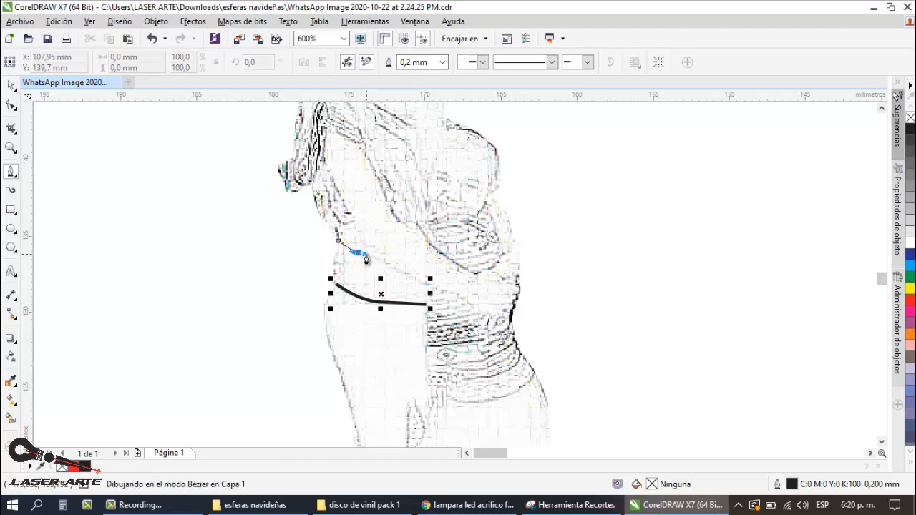
click(359, 254)
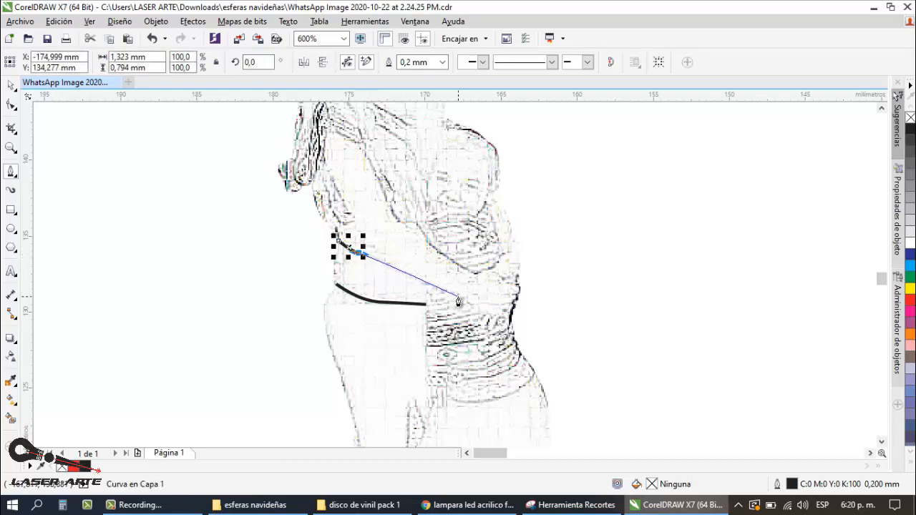
drag(412, 278, 423, 281)
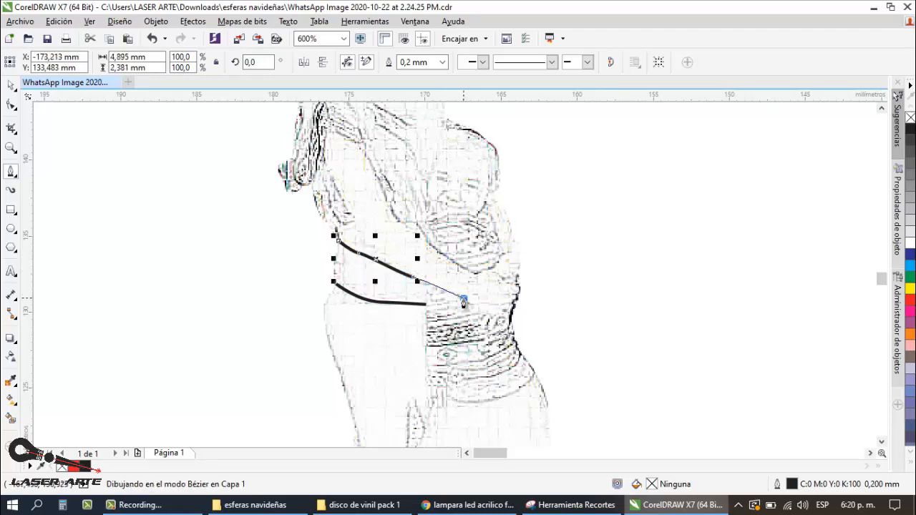
double_click(463, 298)
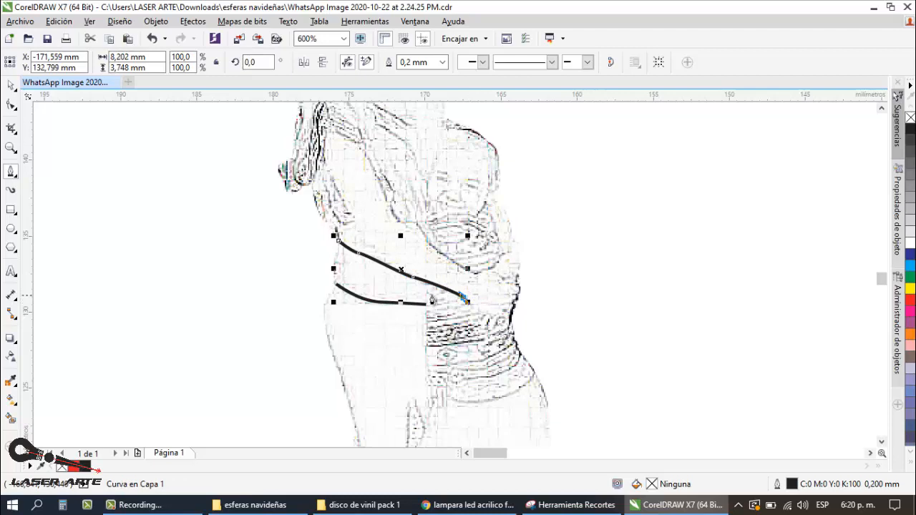
Step: Extend the forearm curve along the underside of the hand to the child's side, making it about 11.2 mm wide, and finish it
scroll(432, 299, down, 3)
scroll(434, 304, up, 3)
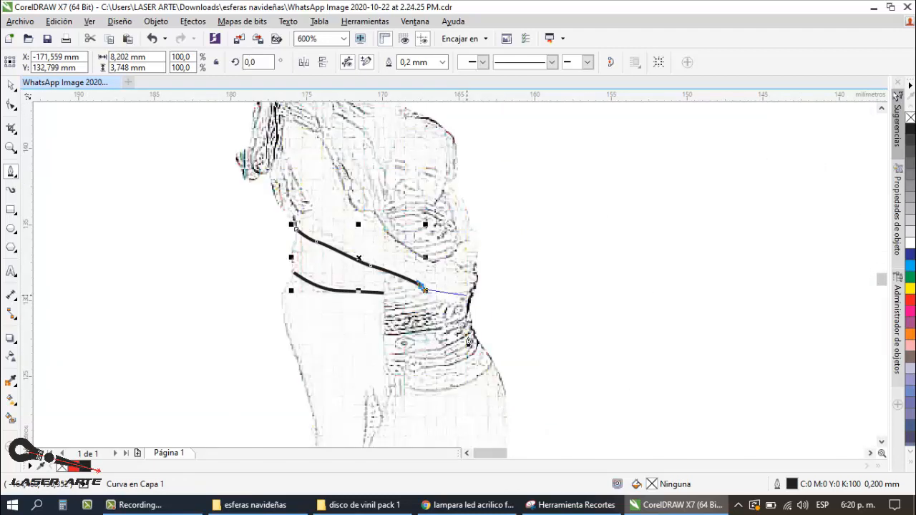
scroll(434, 306, up, 1)
click(420, 286)
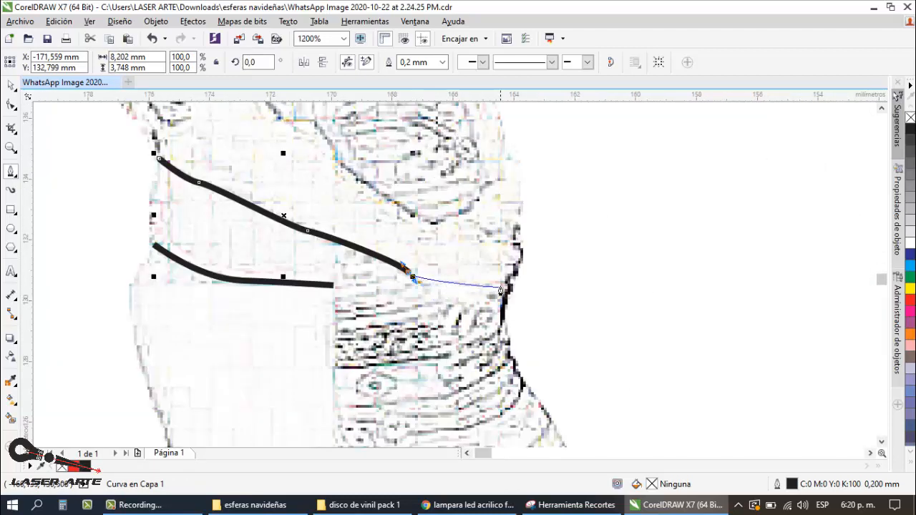
drag(536, 283, 564, 279)
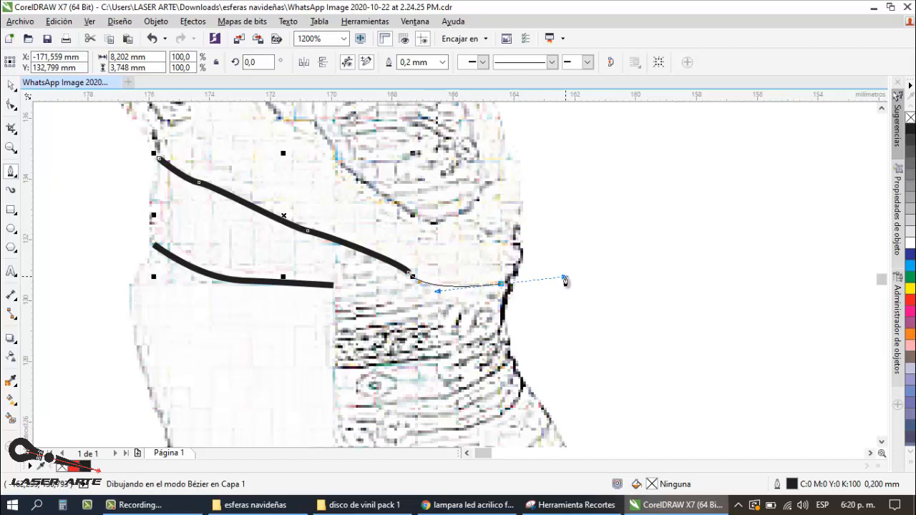
click(510, 285)
key(space)
Step: Select the traced forearm and blouse-hem curves together and inspect them over the bitmap sketch
scroll(526, 279, down, 2)
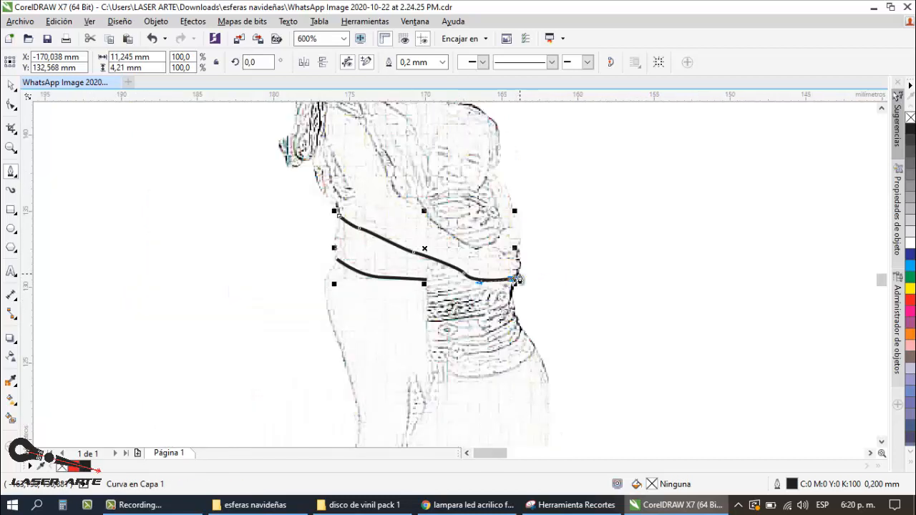
scroll(299, 205, down, 1)
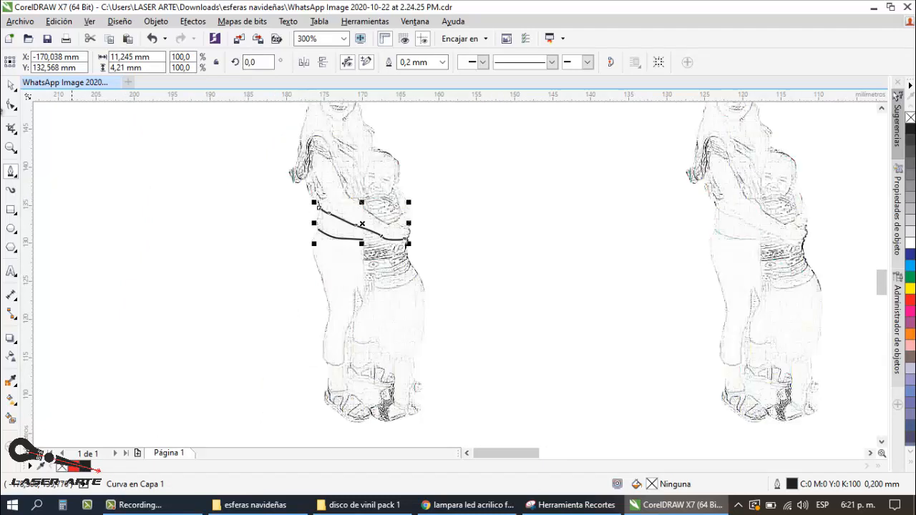
click(16, 86)
click(465, 306)
scroll(431, 212, down, 1)
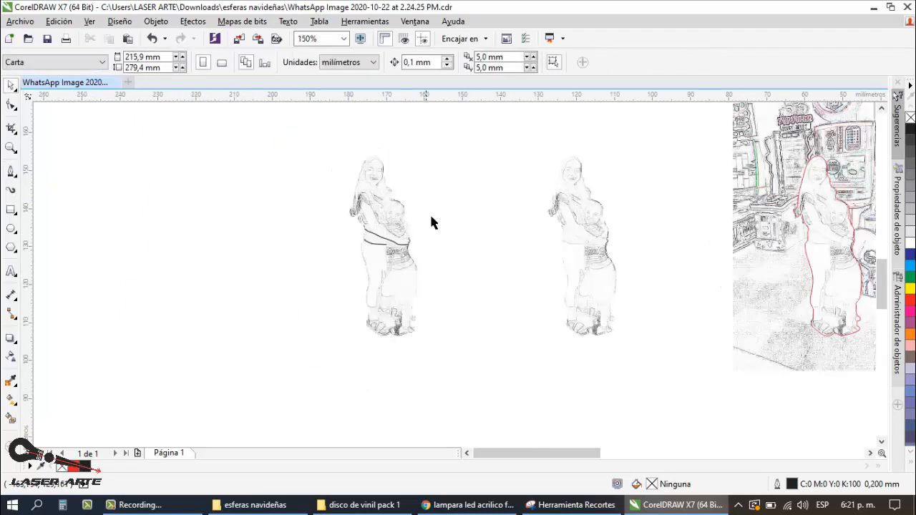
drag(432, 213, 351, 268)
scroll(384, 237, up, 1)
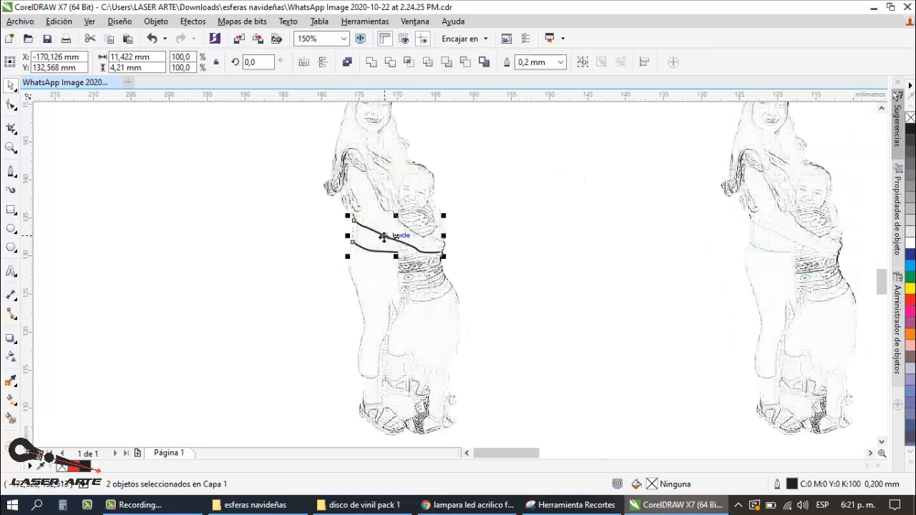
scroll(305, 239, down, 1)
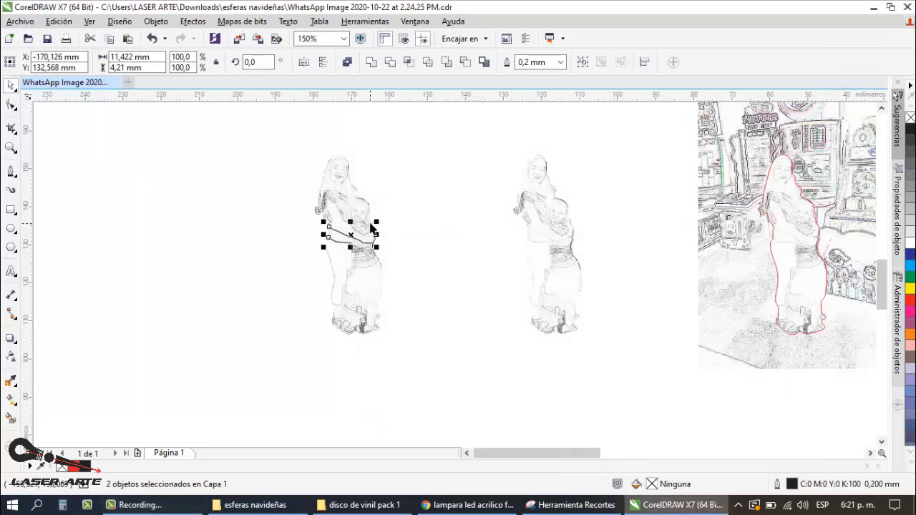
scroll(372, 229, up, 1)
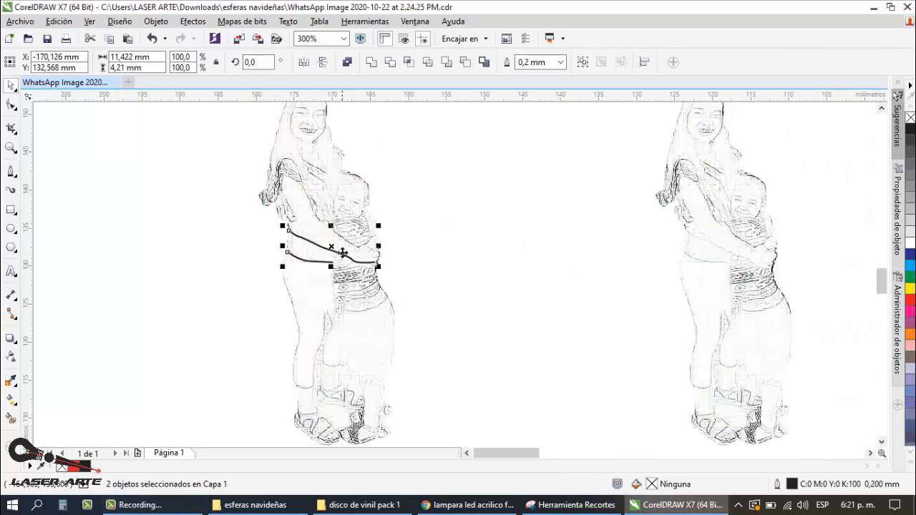
click(136, 505)
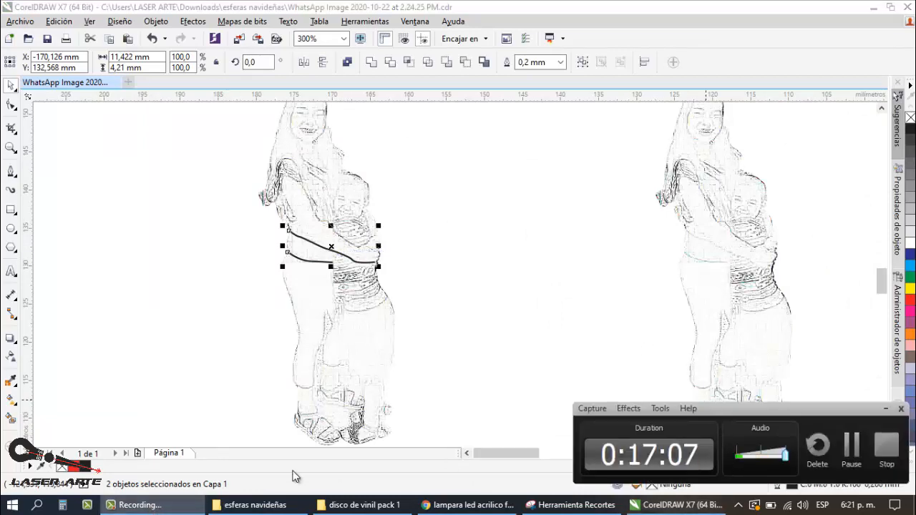
click(135, 505)
Step: Deselect the curves and examine the partly traced copy of the woman and child beside the untraced one
scroll(435, 279, down, 1)
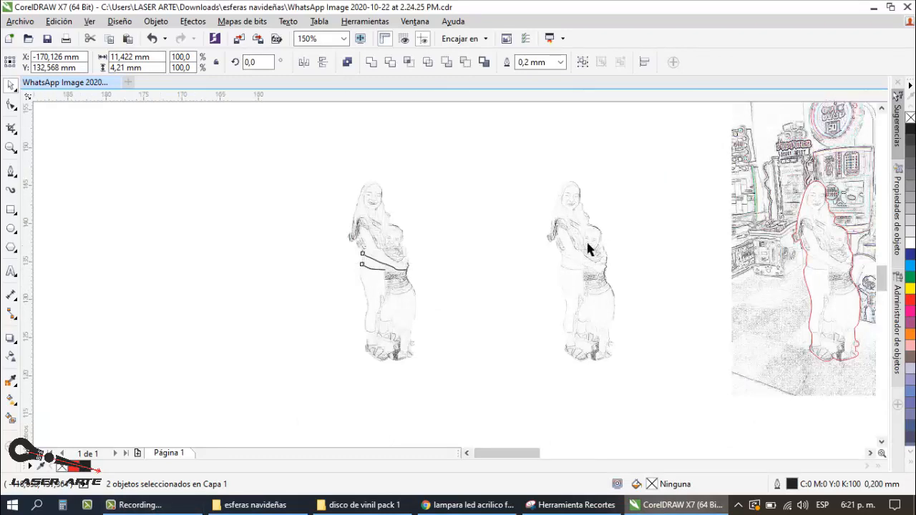
scroll(587, 244, up, 1)
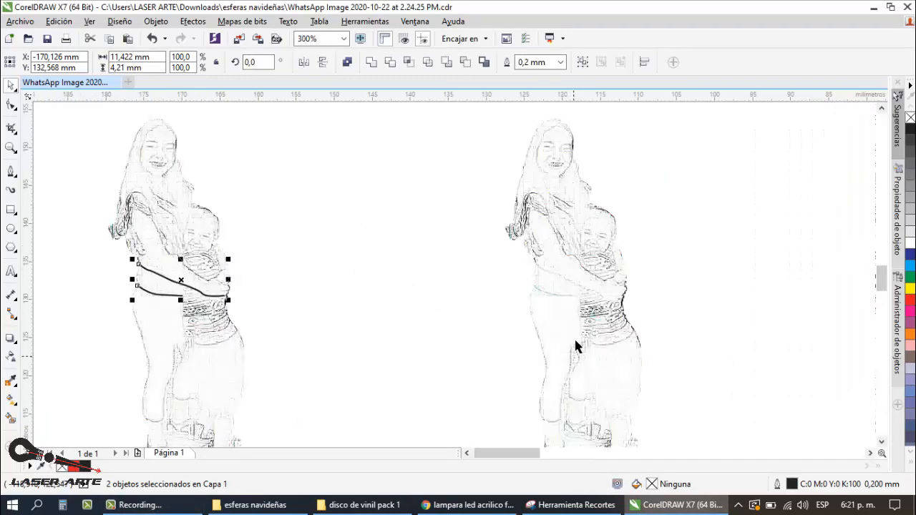
scroll(608, 268, down, 1)
click(465, 272)
scroll(399, 266, up, 1)
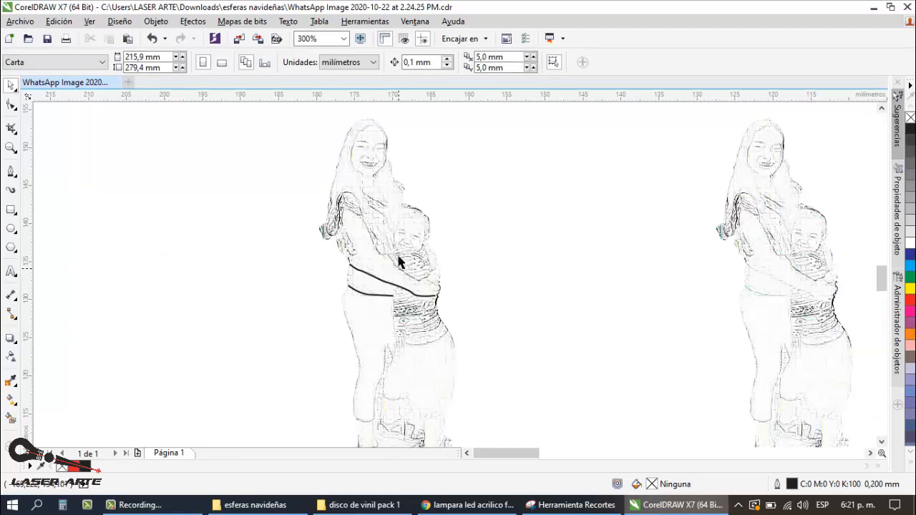
scroll(364, 222, down, 1)
scroll(381, 226, up, 1)
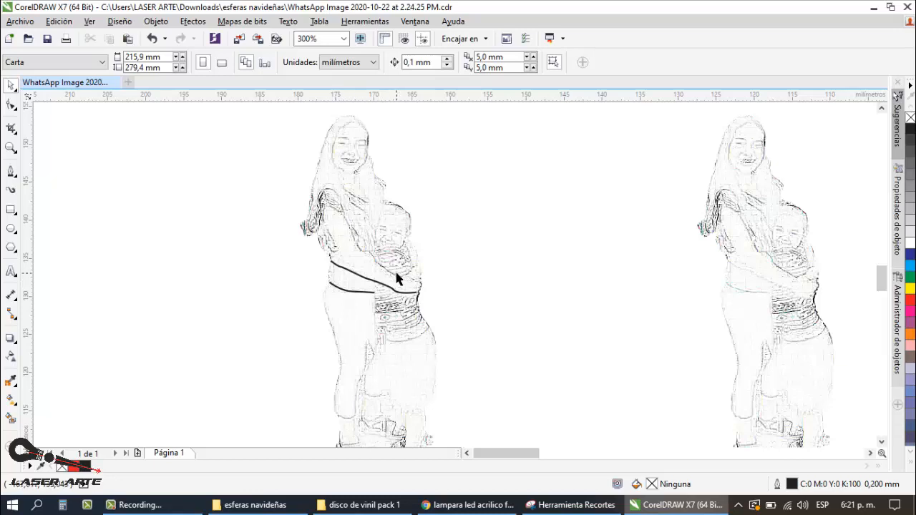
scroll(398, 270, up, 1)
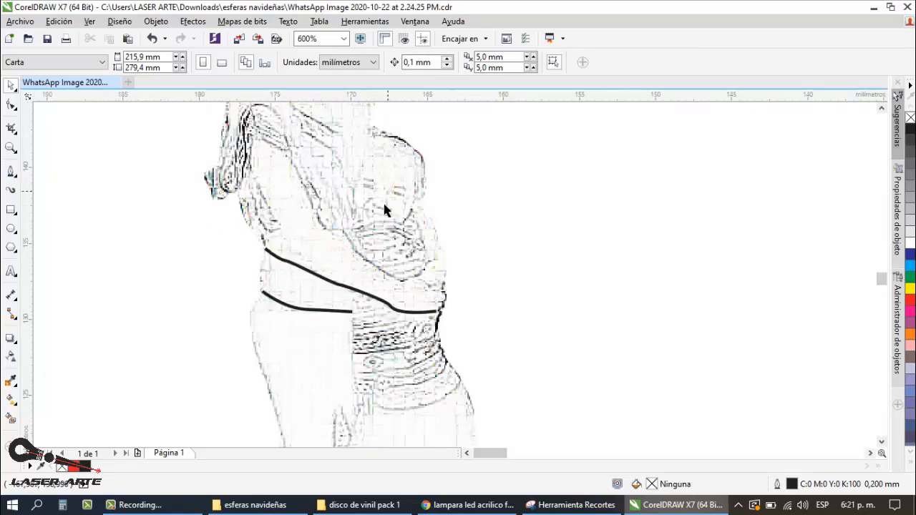
scroll(372, 283, down, 1)
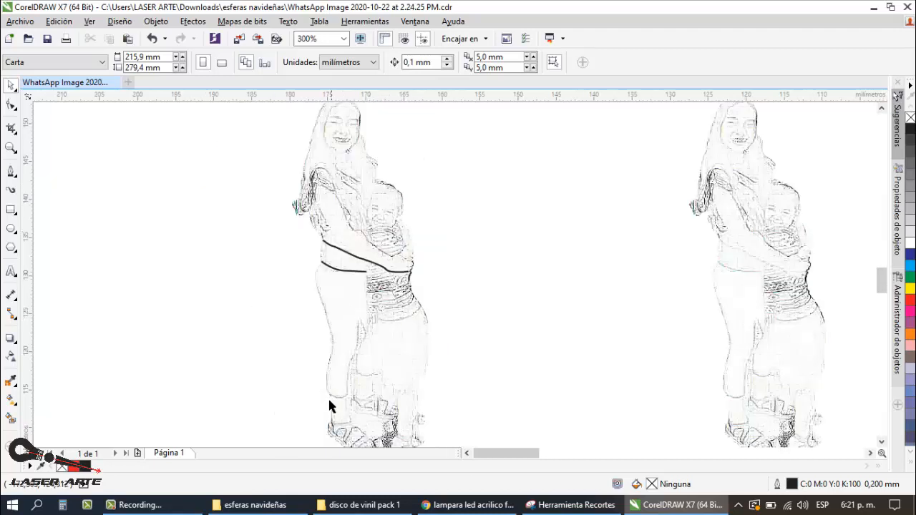
scroll(359, 313, down, 1)
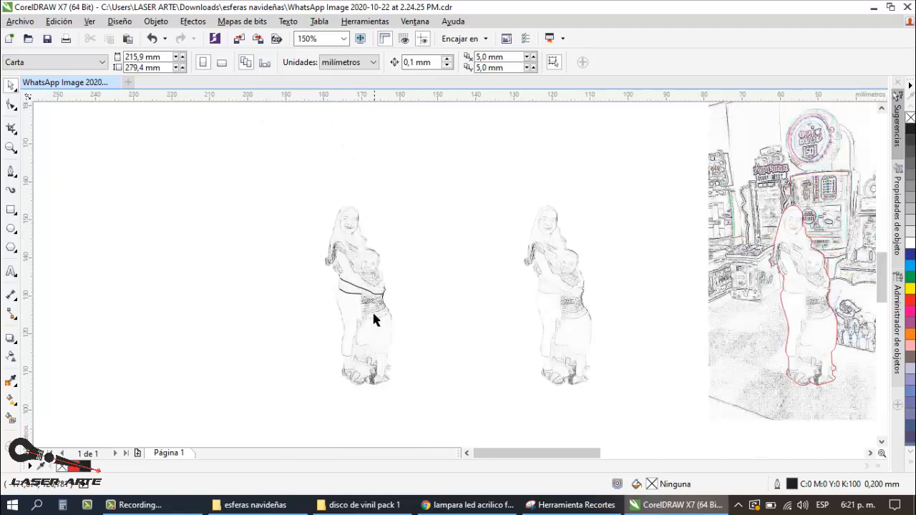
scroll(378, 352, up, 1)
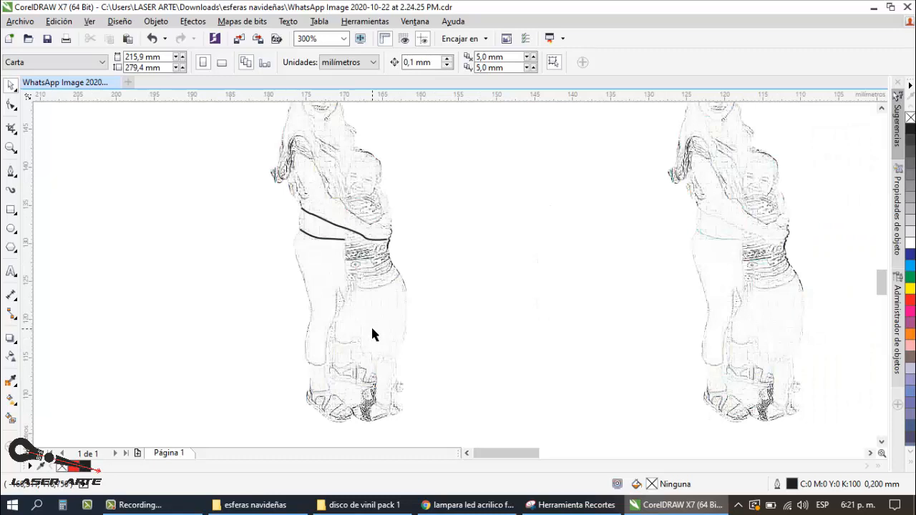
scroll(294, 284, down, 1)
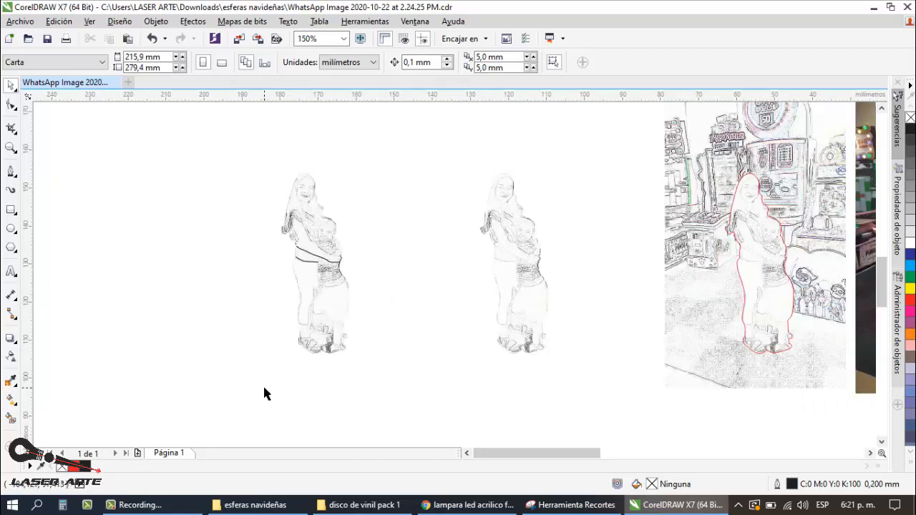
click(173, 502)
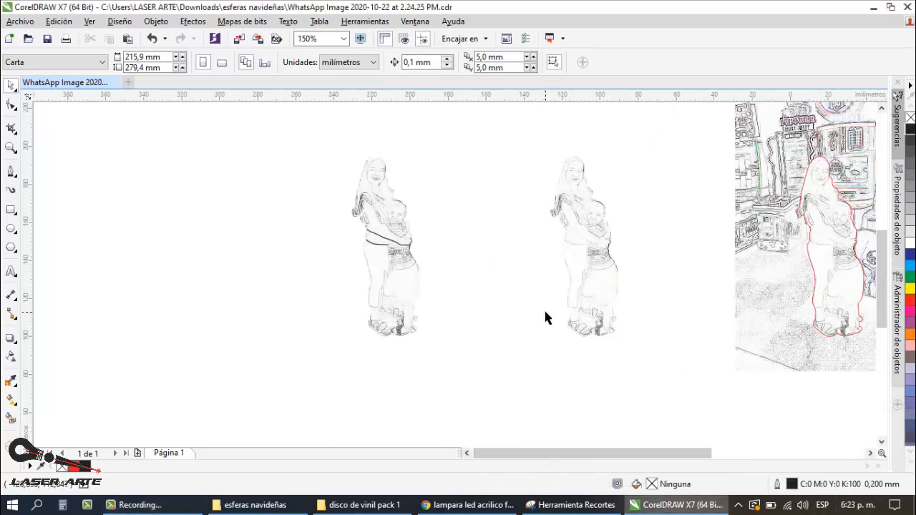
Step: Move the original color photo to the far side of the two sketch copies, next to the partly traced one
scroll(544, 317, down, 1)
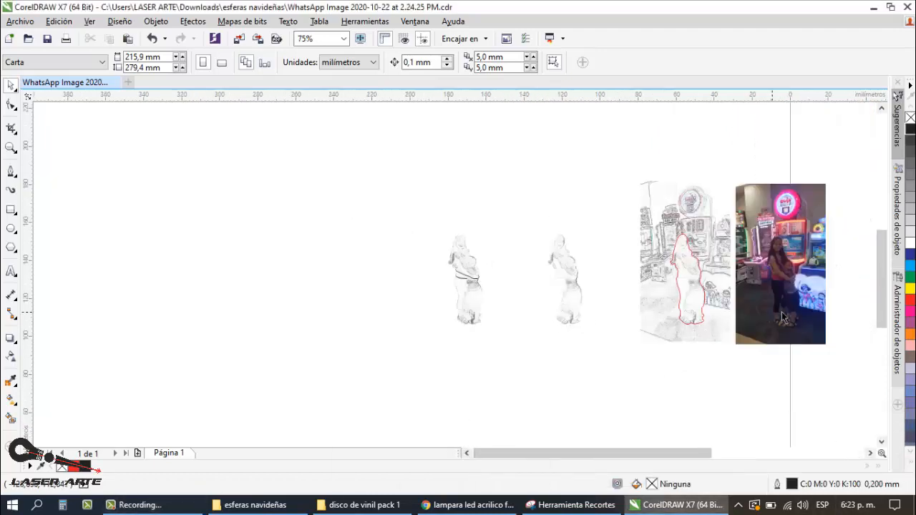
drag(787, 320, 411, 320)
scroll(411, 320, up, 2)
scroll(410, 320, down, 1)
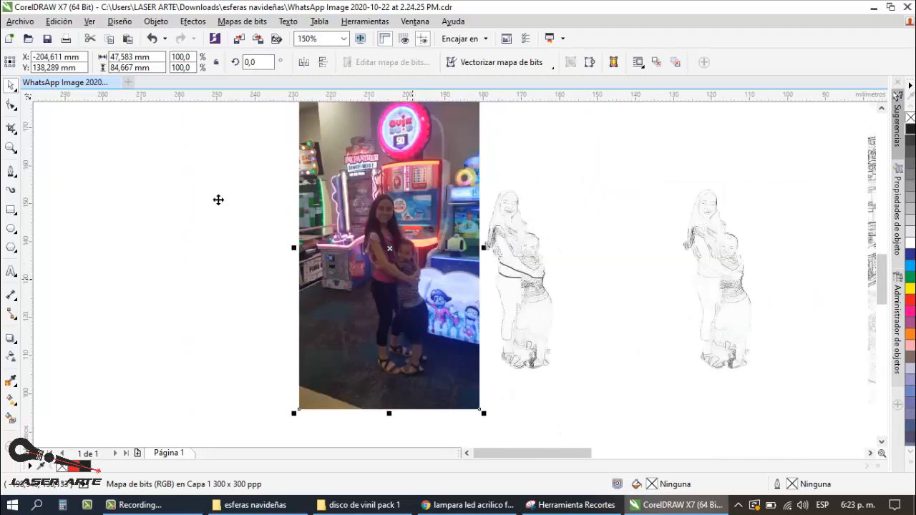
Step: Crop about 11 mm off the photo's side facing the traced copy by moving its two edge nodes with the Shape tool
click(11, 107)
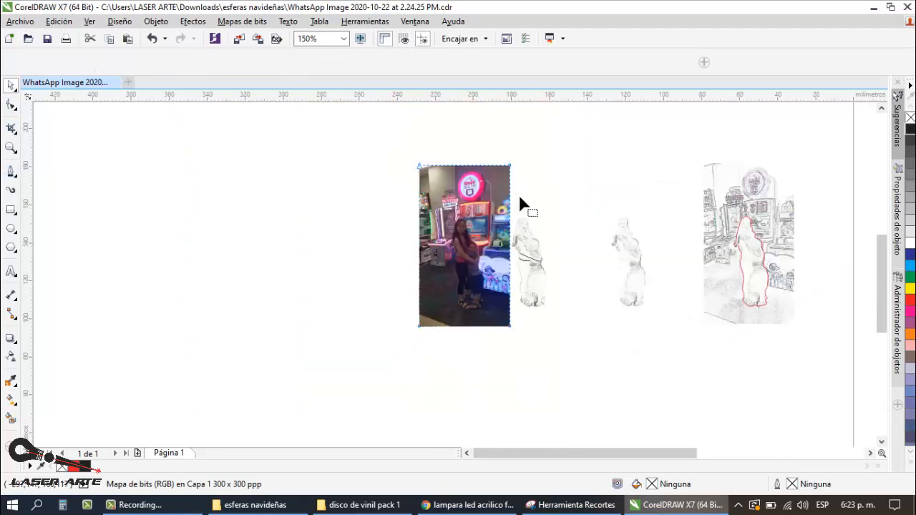
scroll(521, 207, down, 1)
click(510, 326)
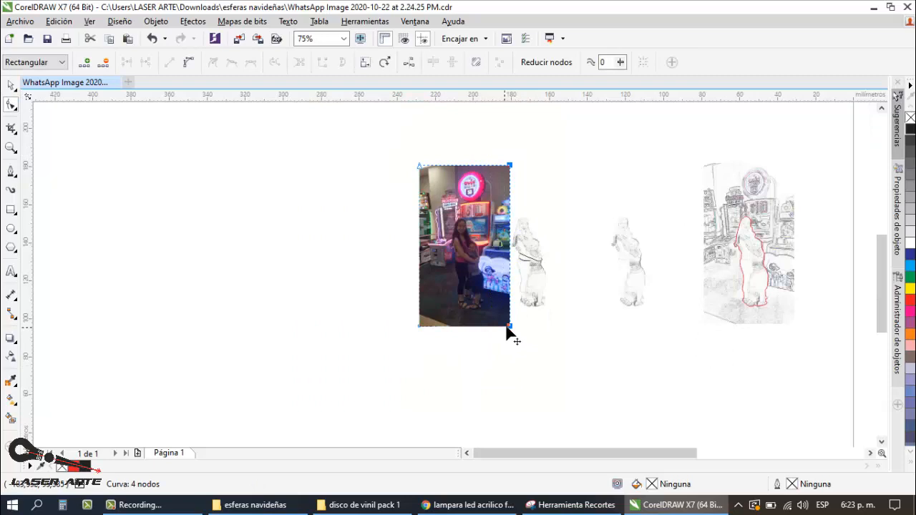
drag(506, 328, 490, 326)
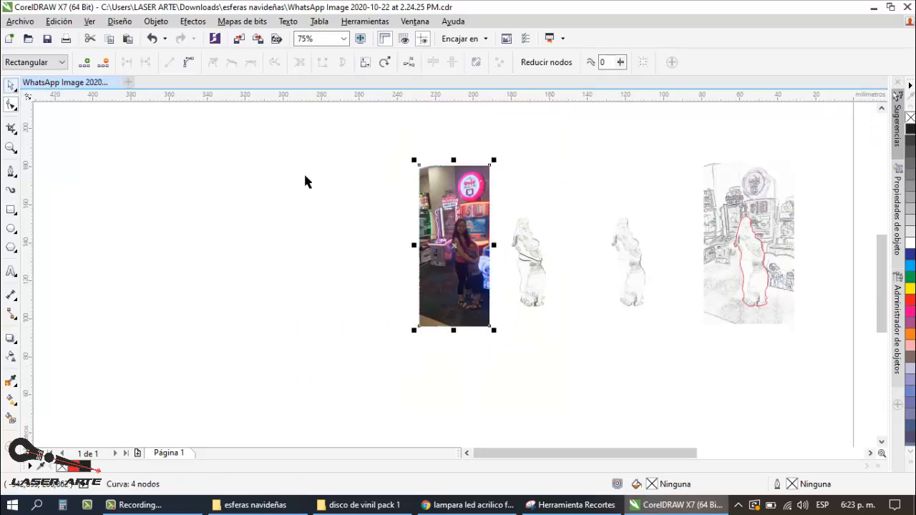
Step: Move the cropped photo about 7 mm closer to the partly traced copy, deselect it, and view both side by side
key(space)
scroll(542, 260, up, 1)
drag(413, 277, 438, 276)
click(581, 201)
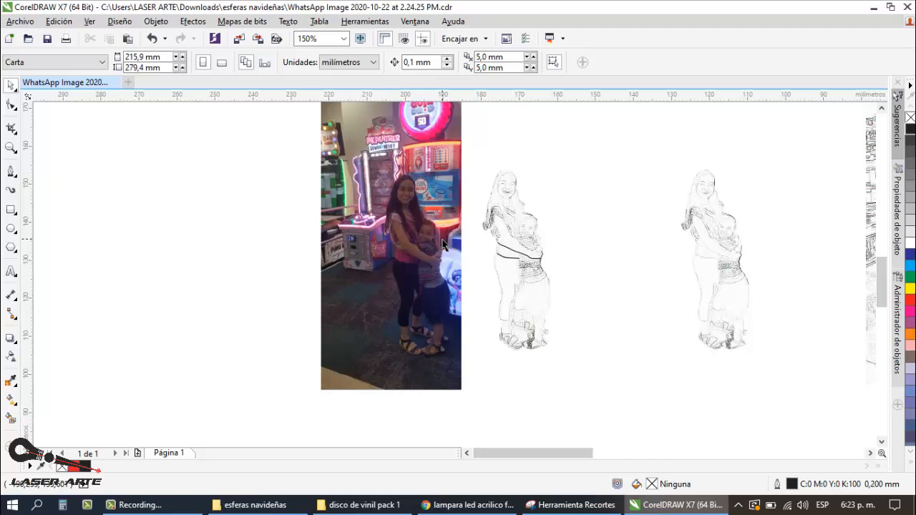
scroll(588, 263, up, 2)
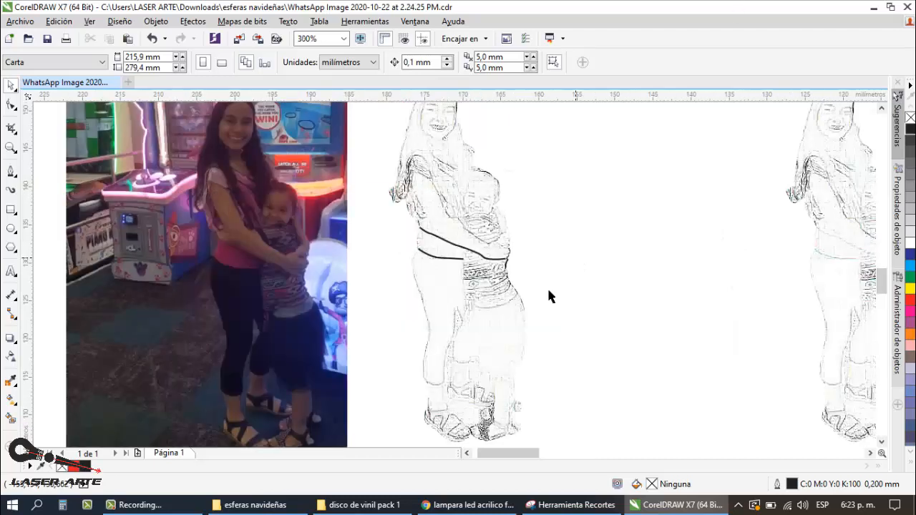
click(142, 505)
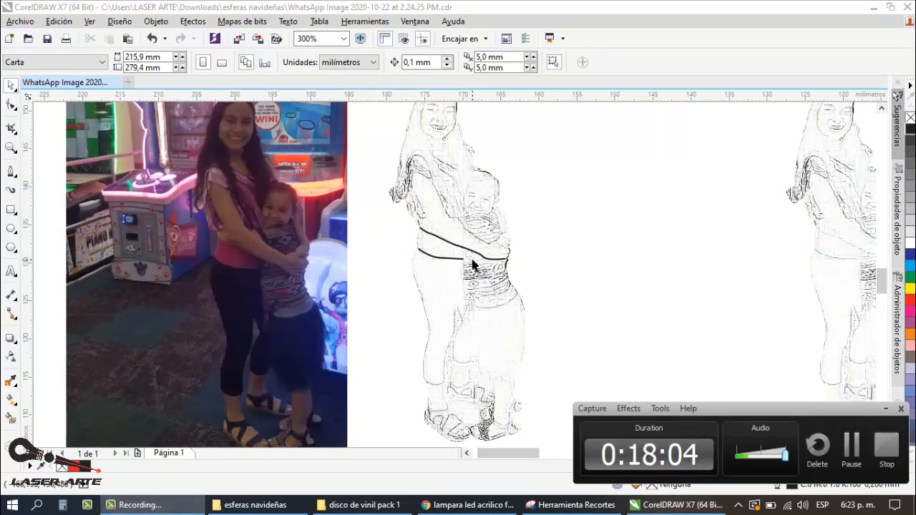
Step: Trace the top of the upper hand with two connected 3-point curves, about 0.9 mm and 2.2 mm long
scroll(465, 236, down, 2)
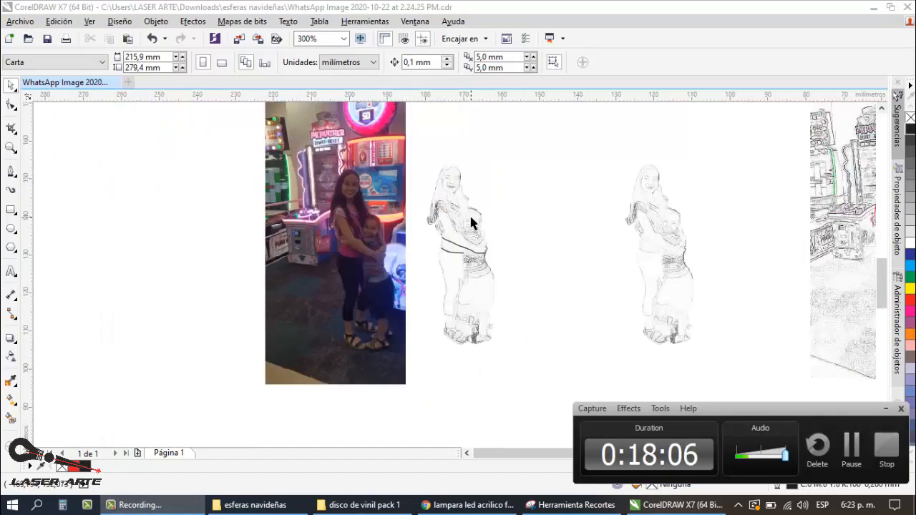
scroll(398, 262, up, 2)
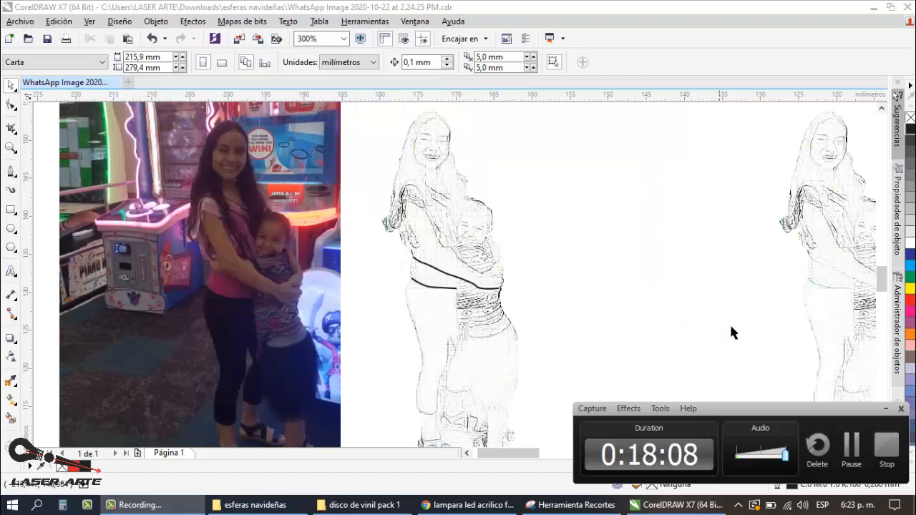
click(887, 409)
click(10, 174)
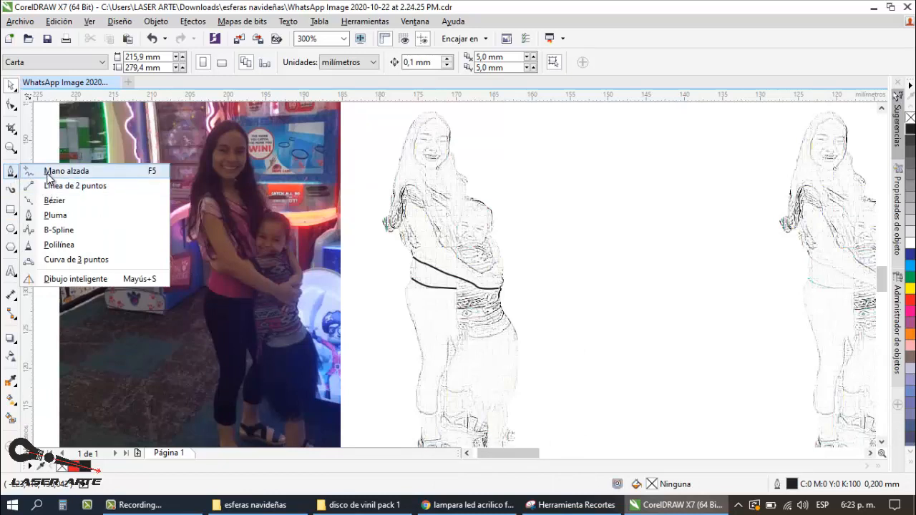
click(72, 259)
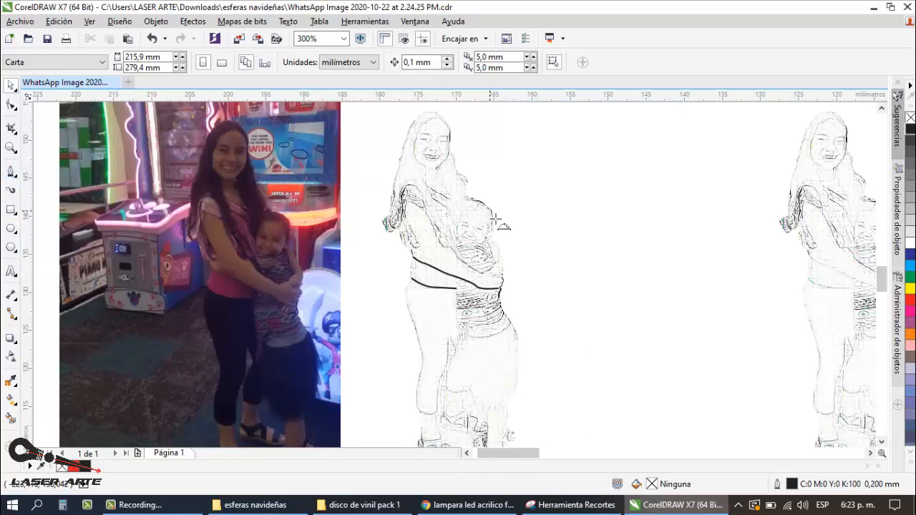
scroll(493, 229, up, 1)
scroll(486, 289, up, 1)
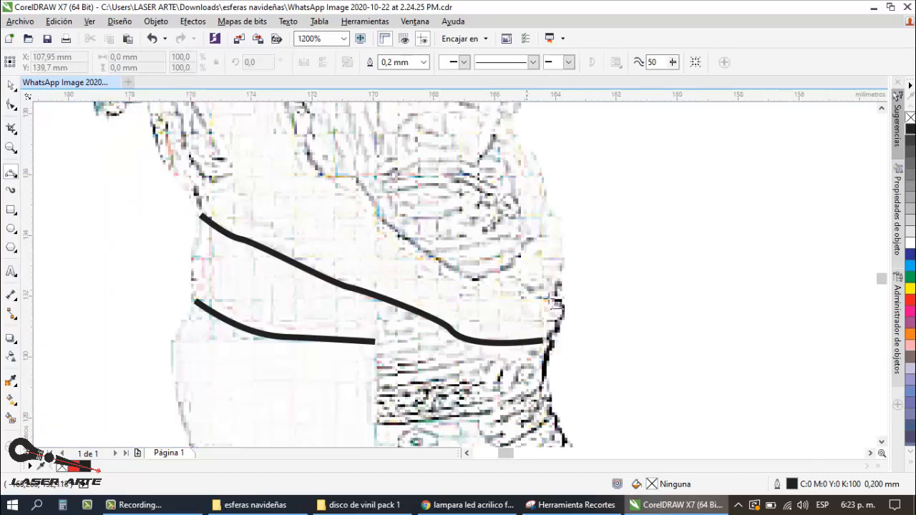
scroll(516, 296, down, 2)
scroll(519, 304, up, 1)
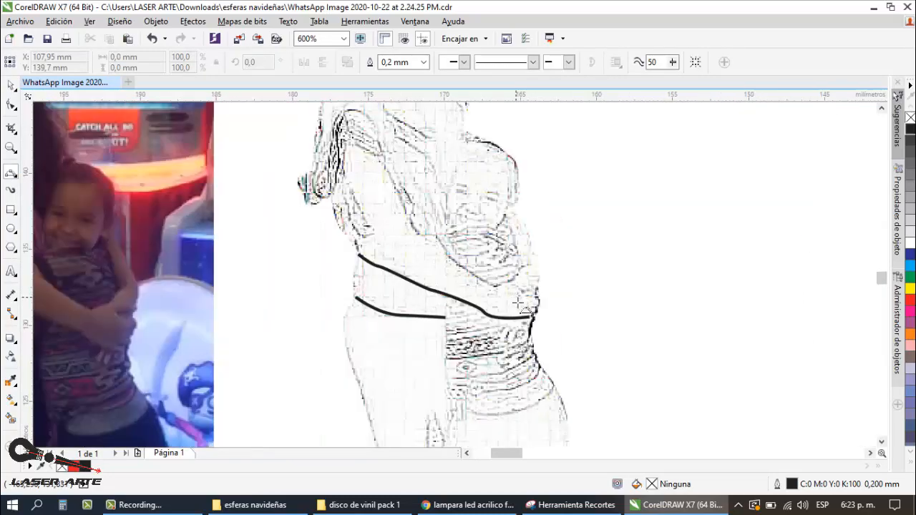
scroll(530, 318, down, 1)
scroll(526, 295, up, 2)
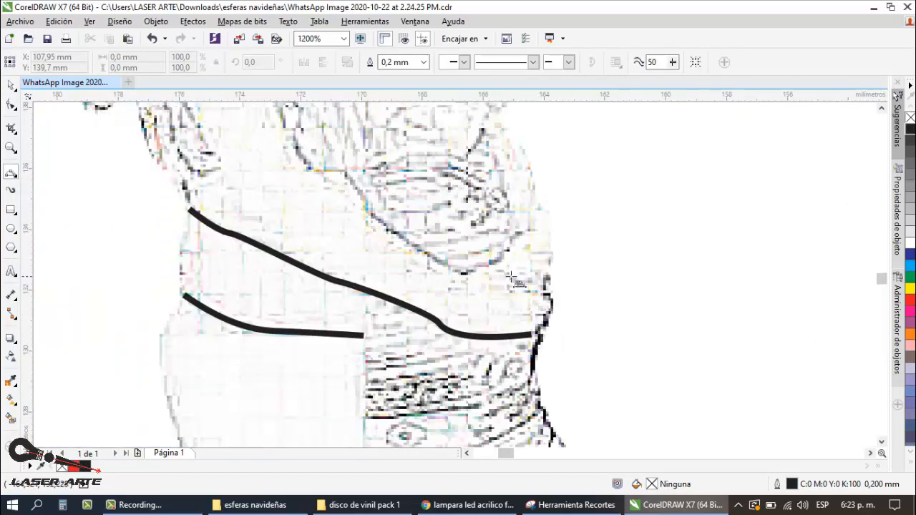
scroll(551, 293, down, 2)
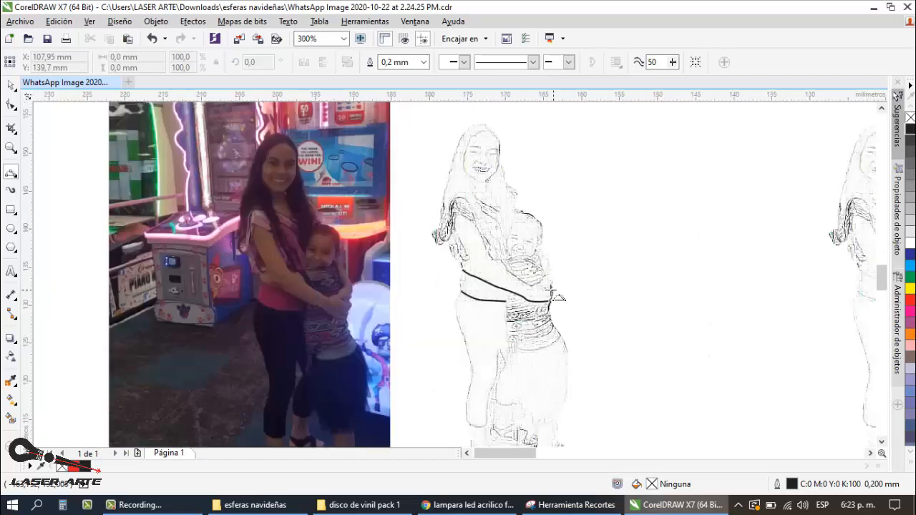
scroll(533, 284, up, 2)
click(529, 276)
drag(548, 273, 605, 240)
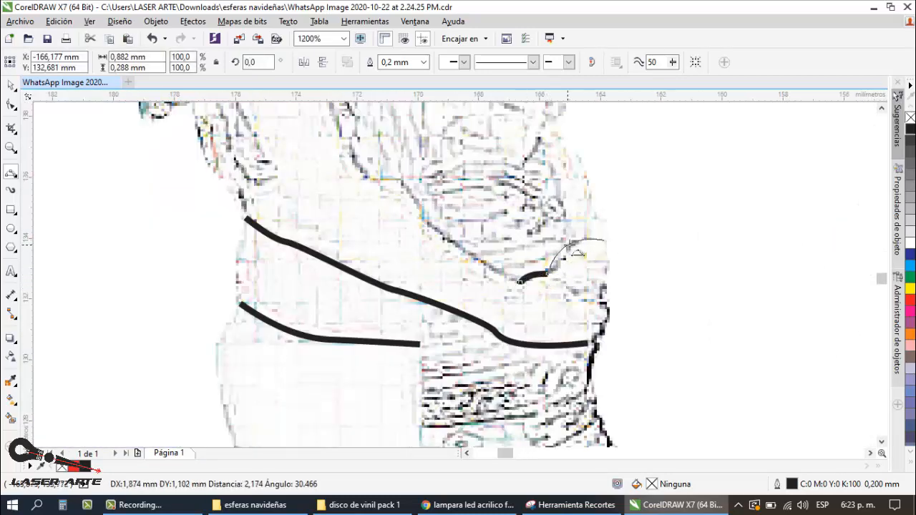
click(567, 250)
Step: Extend the hand curve along the upper edge of the woman's forearm to the inner elbow, about 7.6 mm wide overall
drag(520, 282, 422, 220)
click(478, 265)
scroll(500, 282, down, 2)
scroll(533, 297, up, 2)
drag(539, 307, 513, 266)
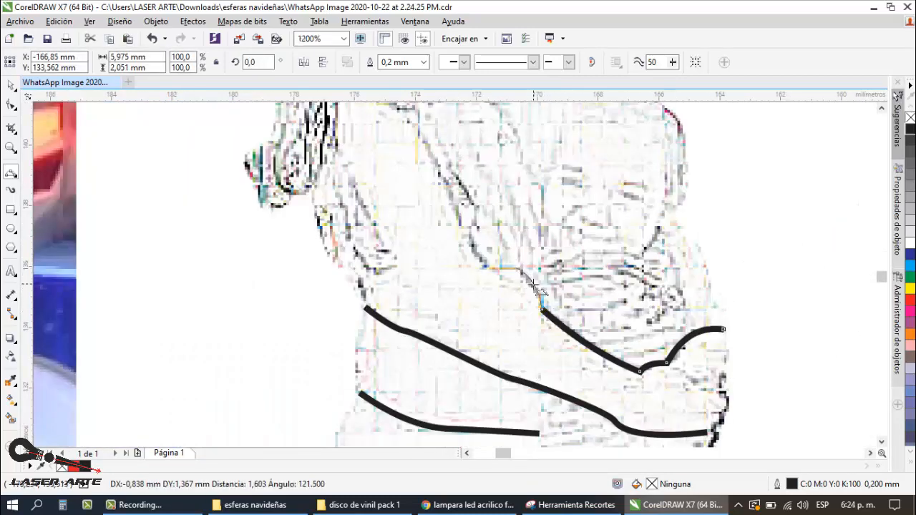
click(533, 282)
scroll(562, 276, down, 2)
scroll(565, 273, up, 2)
drag(568, 274, 547, 276)
click(557, 272)
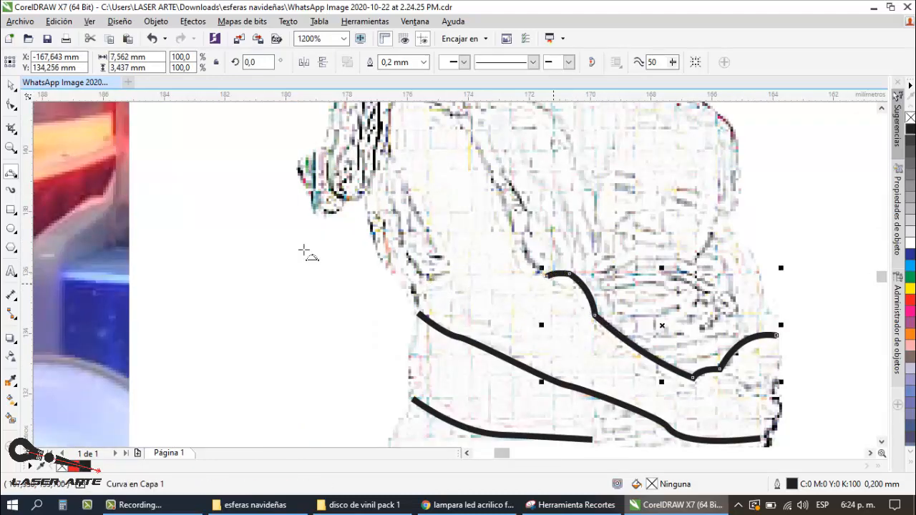
click(139, 505)
drag(302, 250, 343, 277)
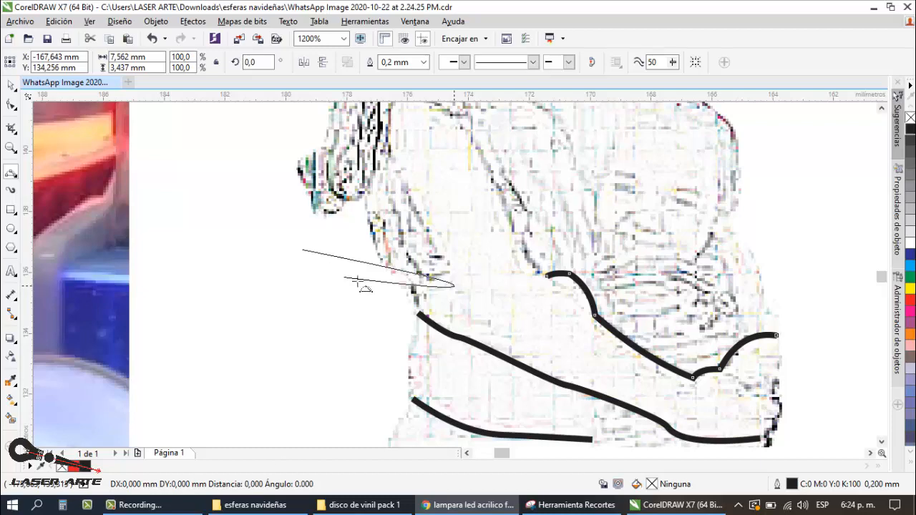
click(510, 300)
scroll(476, 336, down, 1)
key(Delete)
Step: Trace a straight edge under the bump at the elbow and continue the inner upper-arm line up to the sleeve
scroll(508, 307, up, 2)
scroll(581, 327, down, 1)
drag(615, 369, 548, 313)
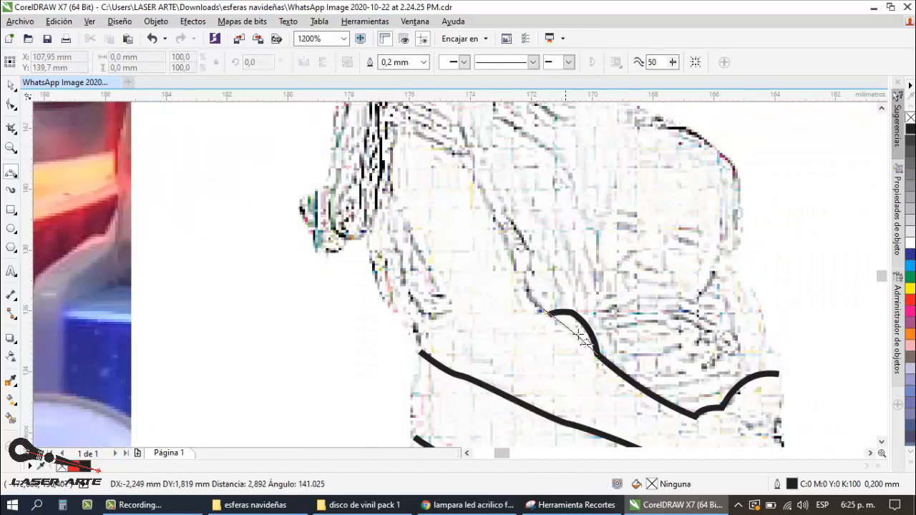
click(581, 336)
scroll(580, 336, down, 1)
scroll(533, 328, up, 1)
mouse_move(500, 329)
mouse_down()
mouse_move(475, 269)
mouse_move(385, 166)
mouse_move(452, 179)
mouse_move(473, 258)
mouse_up()
click(488, 299)
click(447, 205)
Step: Trace the woman's shoulder and the sleeve edge down to the upper-arm line with two 3-point curves, about 2.8 × 4 mm overall
scroll(449, 204, down, 2)
scroll(441, 189, up, 2)
click(438, 149)
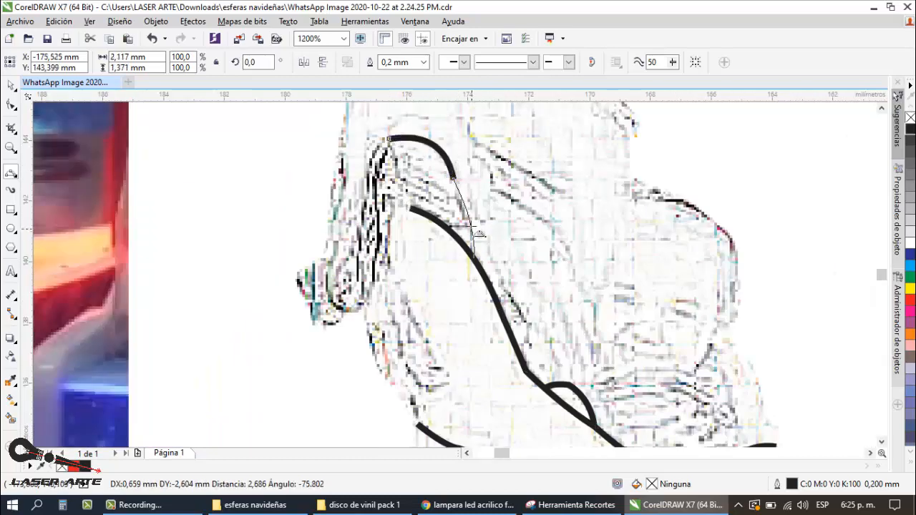
click(468, 223)
Step: Trace the back edge of the woman's upper arm from the sleeve to the elbow, about 2.3 × 4.5 mm
scroll(467, 222, down, 2)
scroll(463, 219, up, 2)
drag(417, 180, 491, 320)
key(ctrl+z)
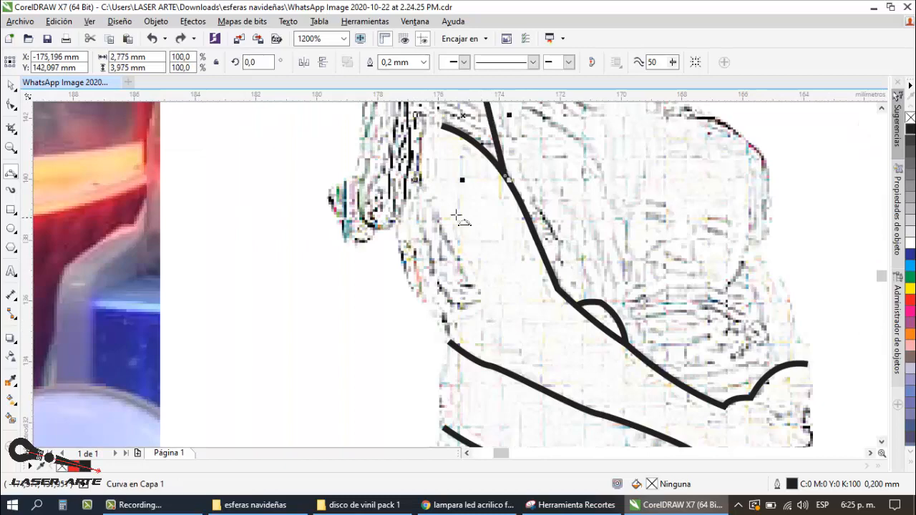
scroll(458, 216, down, 1)
scroll(447, 210, up, 1)
drag(403, 176, 473, 312)
click(432, 251)
scroll(433, 251, down, 1)
scroll(446, 261, down, 1)
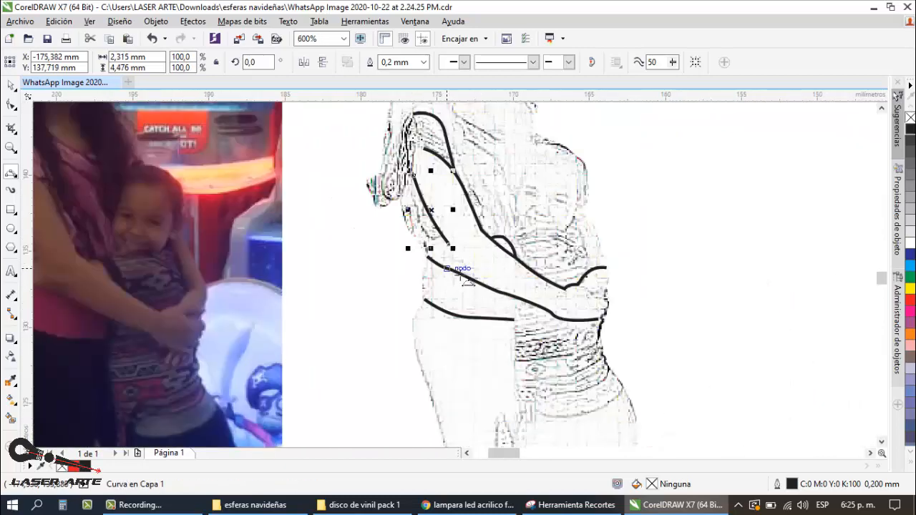
Step: Extend the back arm line past the elbow until it merges with the lower forearm line, and deselect it
scroll(451, 257, up, 2)
scroll(489, 273, down, 2)
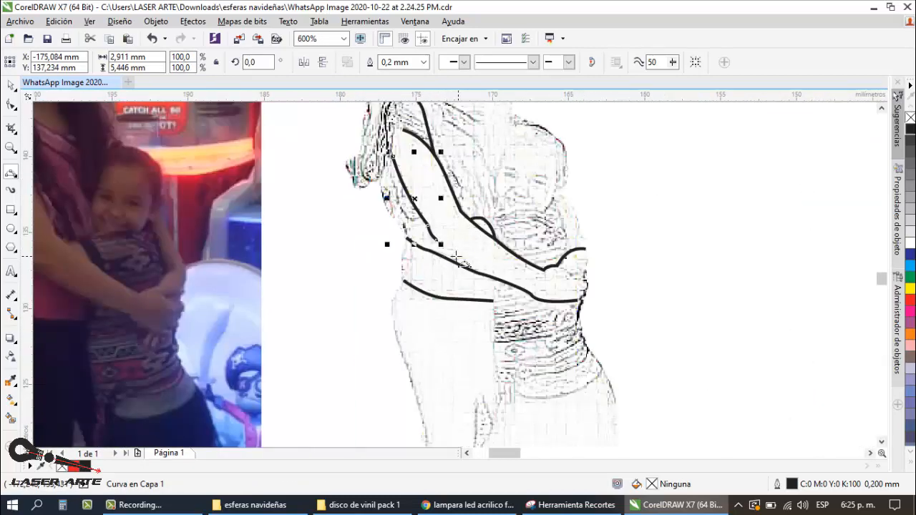
click(434, 238)
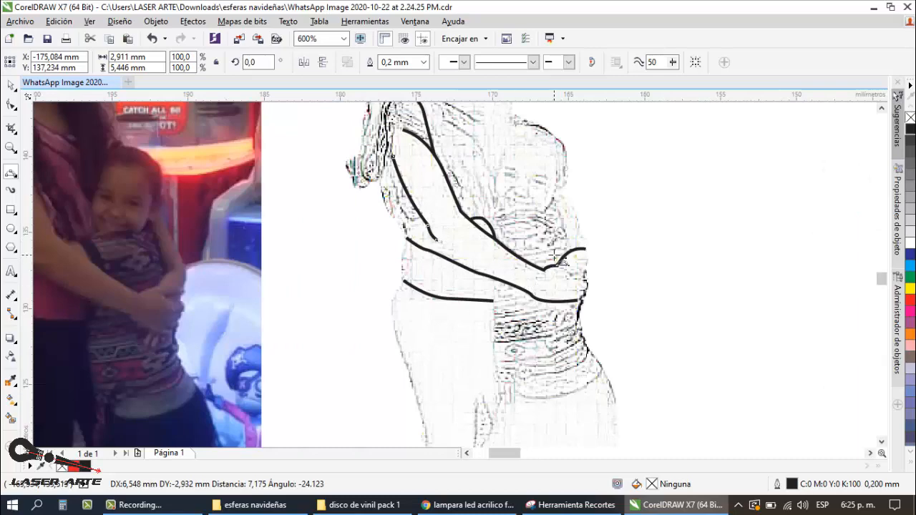
scroll(522, 270, down, 1)
scroll(533, 263, up, 1)
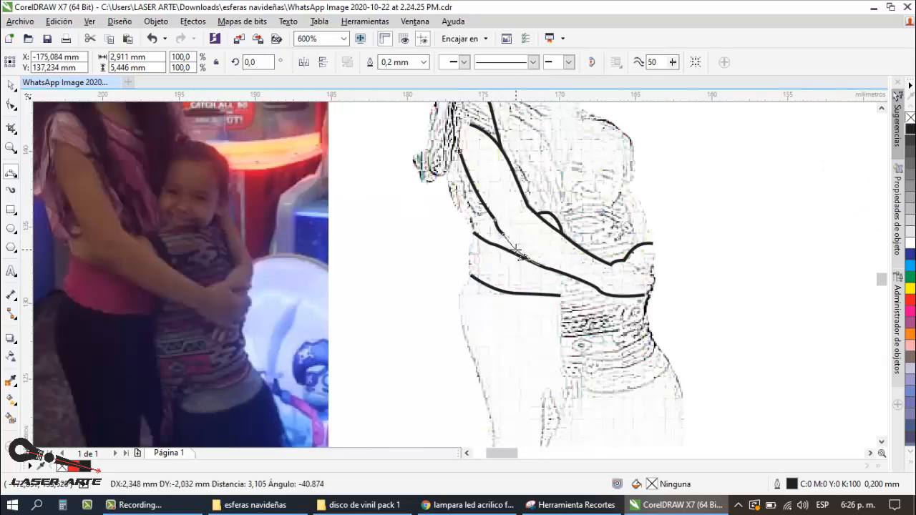
click(516, 249)
click(12, 86)
click(546, 254)
Step: Outline the outer end of the clasped hands with 3-point curves and a notch between them, about 1.3 × 3.4 mm
scroll(546, 253, down, 1)
scroll(597, 268, up, 1)
click(10, 172)
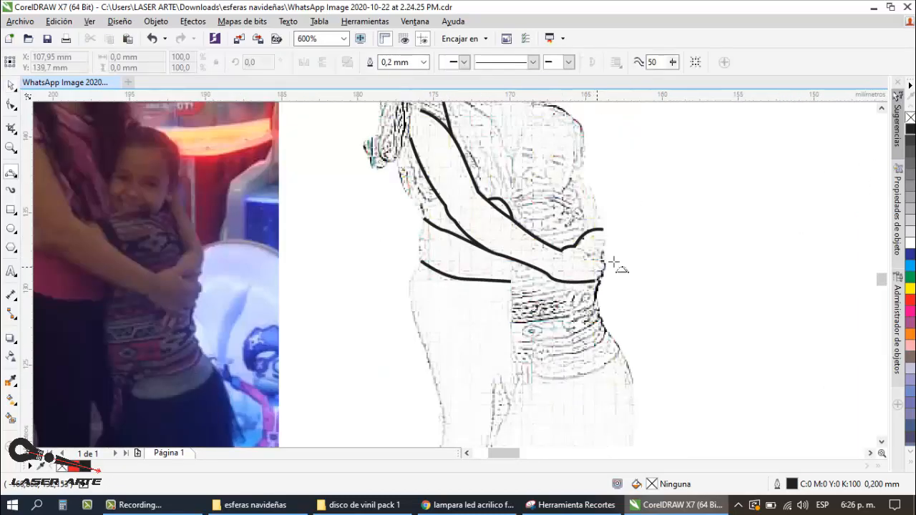
scroll(614, 262, up, 1)
mouse_move(595, 240)
mouse_down()
mouse_move(557, 254)
mouse_move(593, 265)
mouse_up()
click(578, 251)
click(581, 258)
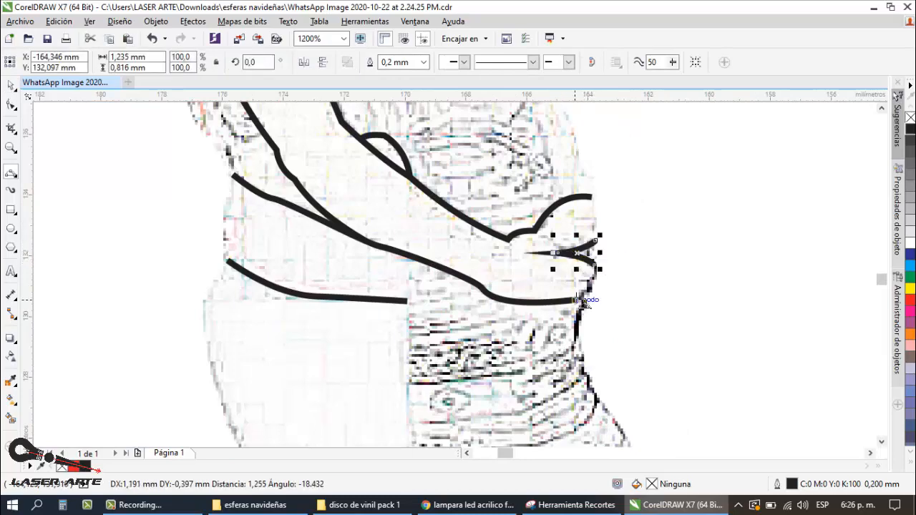
drag(575, 300, 593, 266)
click(598, 288)
drag(590, 198, 595, 241)
click(598, 221)
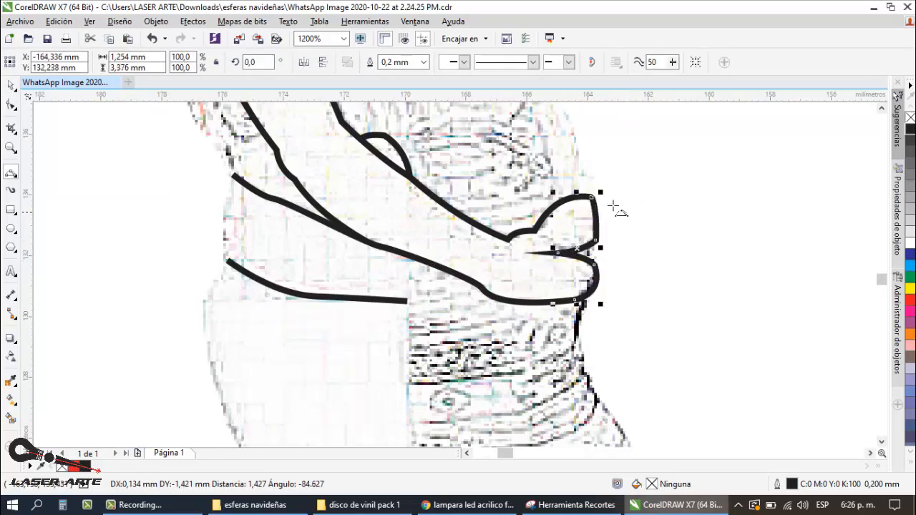
Step: Add three short finger-separation lines, each about 0.7 mm long, at the end of the lower hand and deselect them
scroll(614, 207, down, 2)
scroll(612, 240, up, 3)
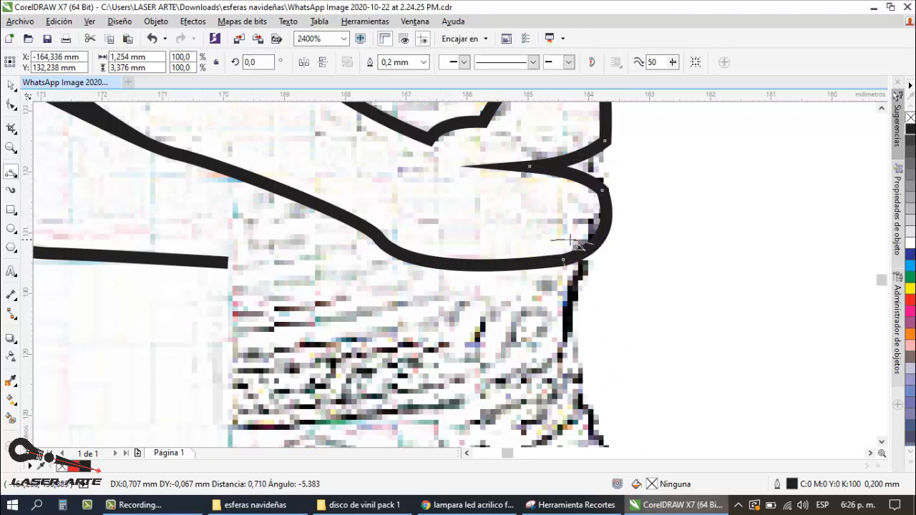
click(570, 240)
drag(602, 215, 555, 218)
click(578, 216)
drag(599, 188, 556, 191)
click(578, 190)
scroll(577, 191, down, 2)
key(space)
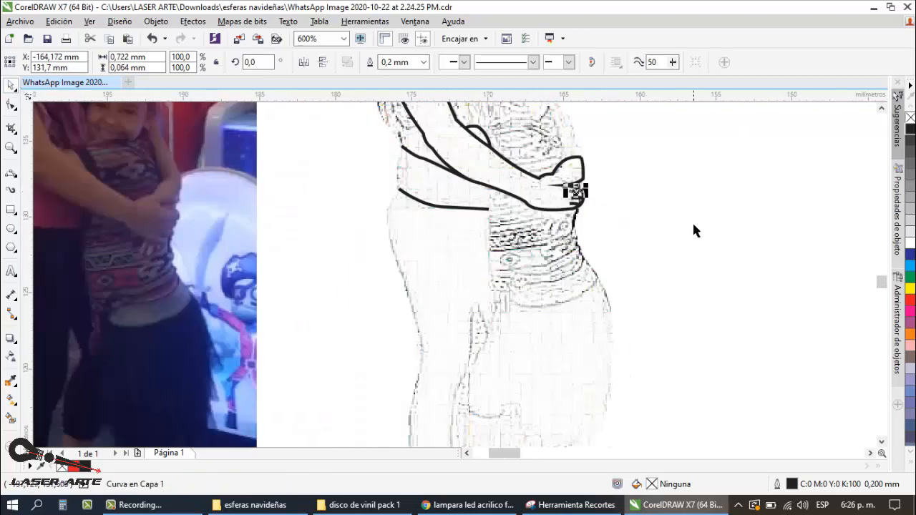
click(693, 231)
Step: Trace the finger edge beneath the lower hand with two small 3-point curves, about 1.4 × 0.5 mm, and deselect it
scroll(590, 243, down, 1)
scroll(578, 231, up, 2)
key(space)
drag(551, 225, 589, 209)
click(577, 230)
scroll(595, 231, up, 1)
click(595, 221)
scroll(613, 215, down, 2)
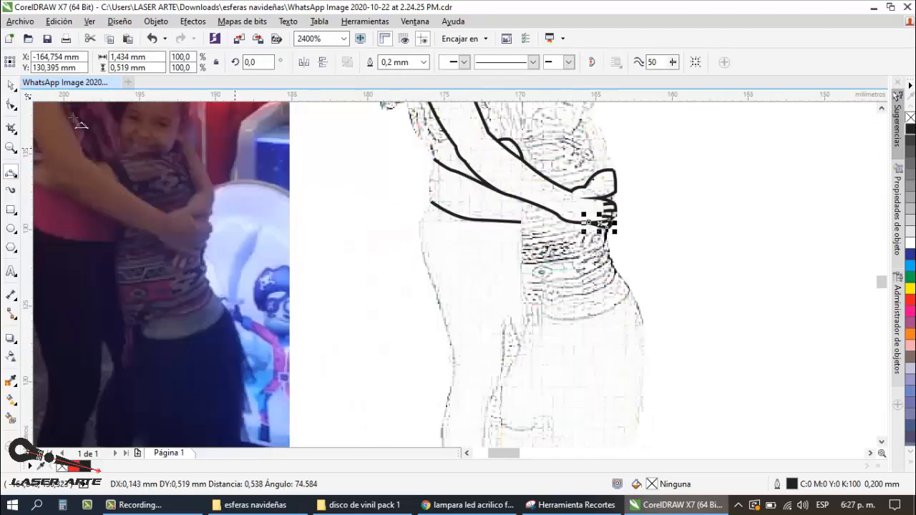
key(space)
click(672, 227)
Step: Trace the edge between the woman and the child's shirt from the forearm down to the child's hip
scroll(542, 225, down, 1)
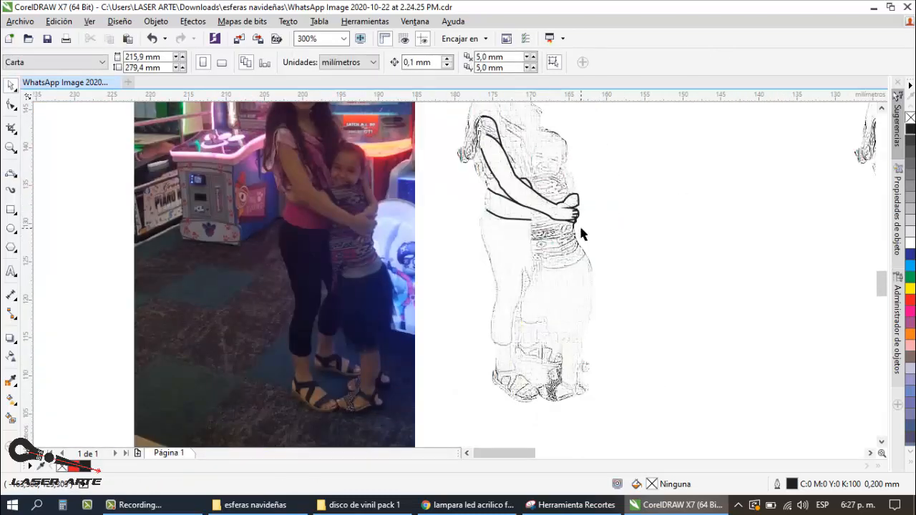
scroll(523, 217, up, 1)
key(space)
drag(540, 199, 536, 261)
click(538, 234)
scroll(566, 229, down, 1)
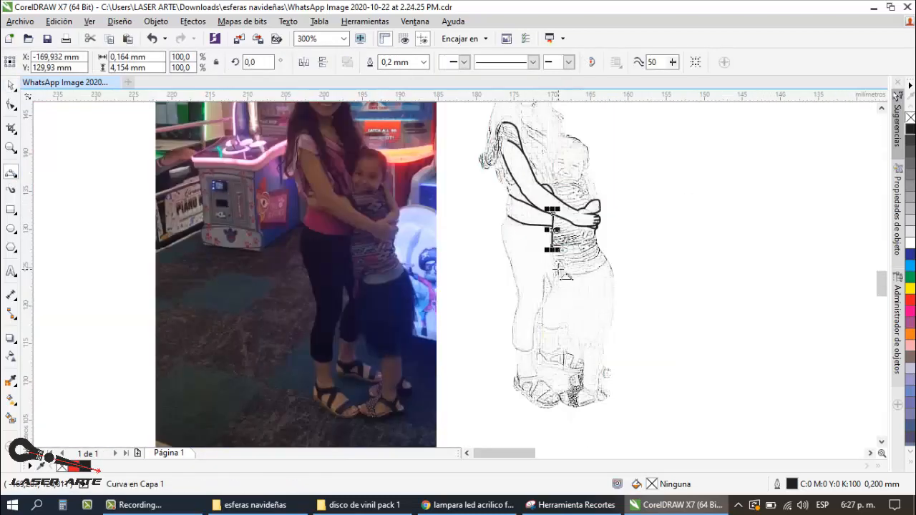
scroll(558, 269, up, 1)
drag(546, 224, 555, 277)
click(548, 252)
Step: Trace the child's shirt hem and a V-shaped notch about 1.5 × 2.2 mm between the hip and the woman's thigh
drag(656, 252, 547, 308)
click(614, 286)
click(551, 292)
click(539, 291)
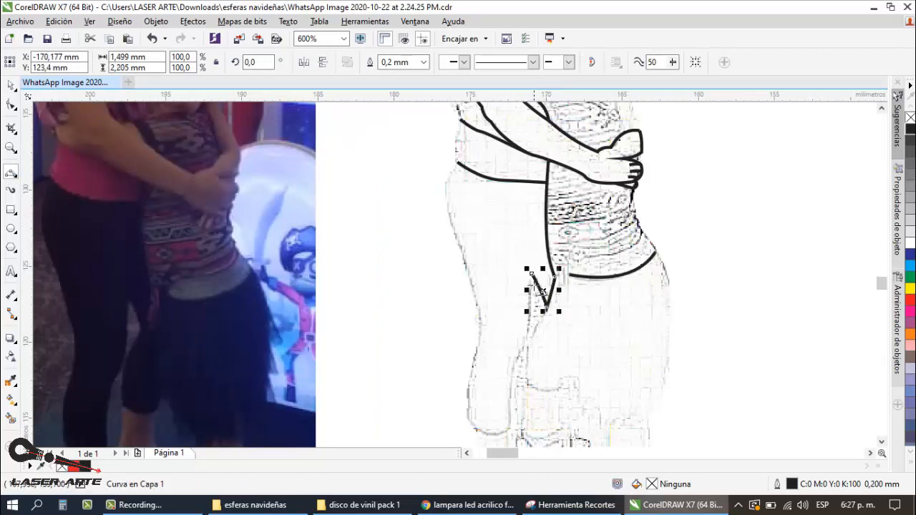
Step: Trace the woman's front leg from the notch down the inner side, around the pants cuff, and up the outer side to the waist
mouse_move(532, 274)
mouse_down()
mouse_move(505, 432)
mouse_move(468, 420)
mouse_move(476, 351)
mouse_move(437, 119)
mouse_up()
click(530, 309)
click(522, 352)
key(ctrl+z)
click(184, 41)
click(509, 389)
click(511, 425)
click(485, 434)
click(469, 376)
click(479, 312)
click(455, 231)
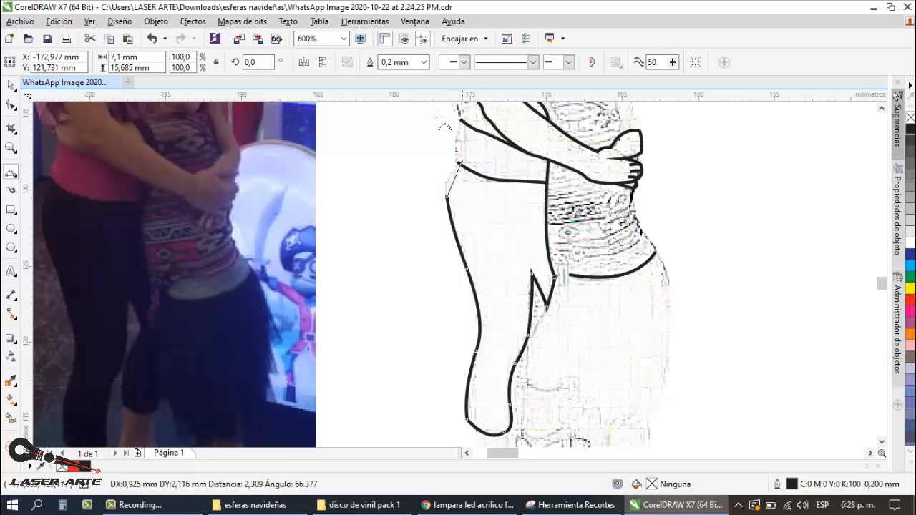
click(447, 177)
Step: Continue the leg outline up the woman's side from the waist past the forearm to the shirt behind her arm
scroll(455, 161, down, 2)
scroll(458, 147, up, 2)
drag(457, 191, 459, 147)
click(456, 171)
scroll(455, 183, down, 2)
scroll(451, 173, up, 2)
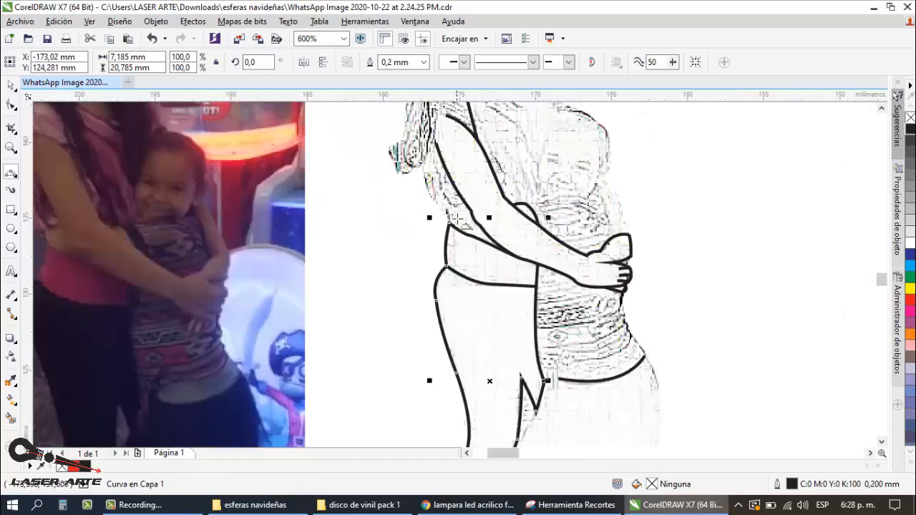
scroll(455, 217, up, 1)
drag(440, 226, 396, 153)
click(435, 206)
click(404, 177)
Step: Trace the curled hair ends behind the woman's arm as small rounded lobes joined to the shirt outline
scroll(396, 187, down, 1)
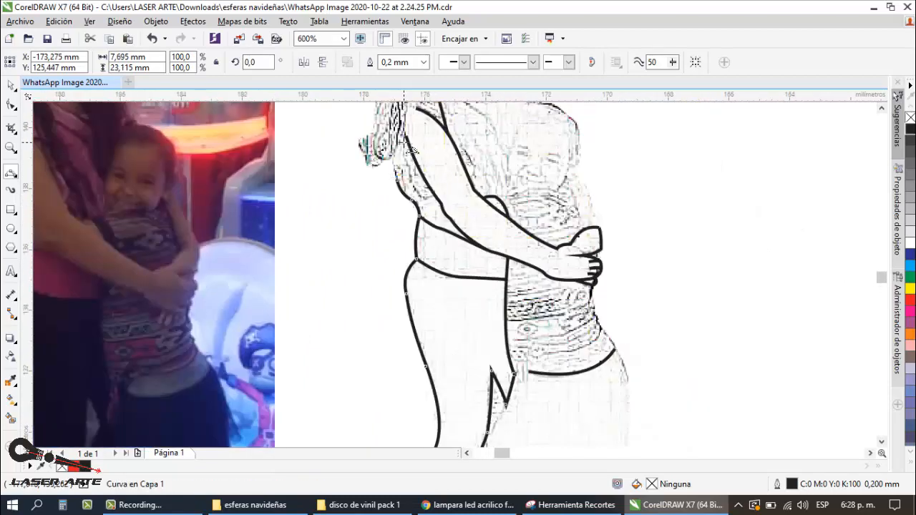
scroll(402, 122, up, 1)
drag(390, 218, 361, 177)
click(384, 193)
click(345, 194)
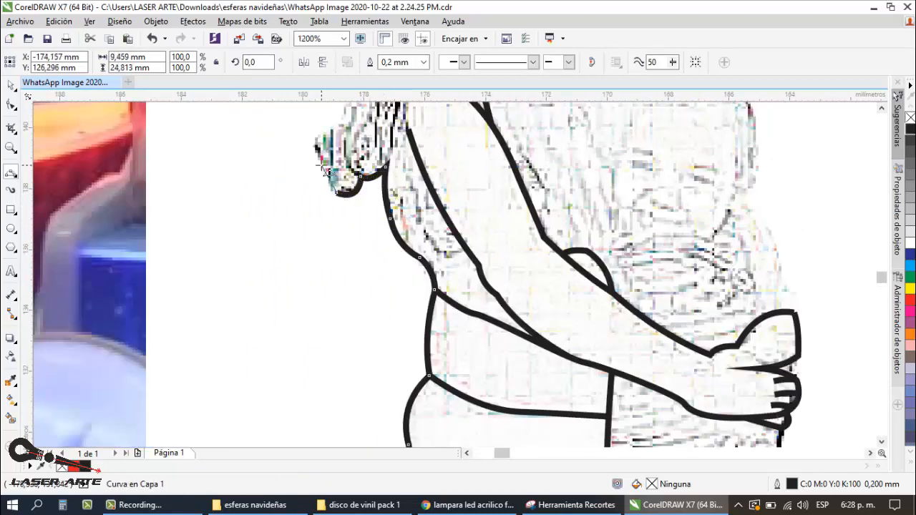
scroll(345, 196, down, 1)
scroll(342, 244, up, 1)
click(337, 253)
drag(352, 272, 369, 205)
click(362, 228)
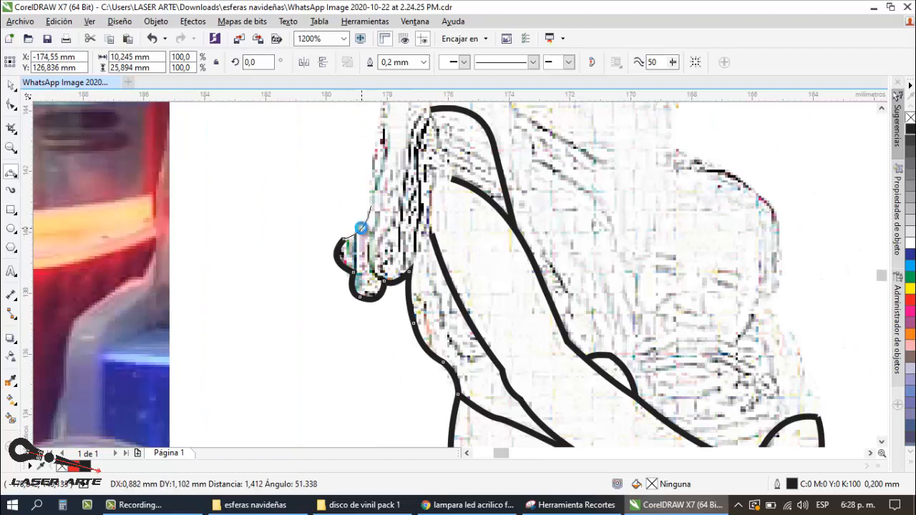
Step: Continue the outline up the outer edge of the woman's hair to just above shoulder height
scroll(363, 227, down, 2)
scroll(361, 163, up, 1)
drag(367, 284, 379, 204)
click(373, 243)
scroll(373, 242, down, 1)
Step: Trace the outer edge of the hair beside the face up to the crown with two 3-point curves
scroll(381, 205, up, 2)
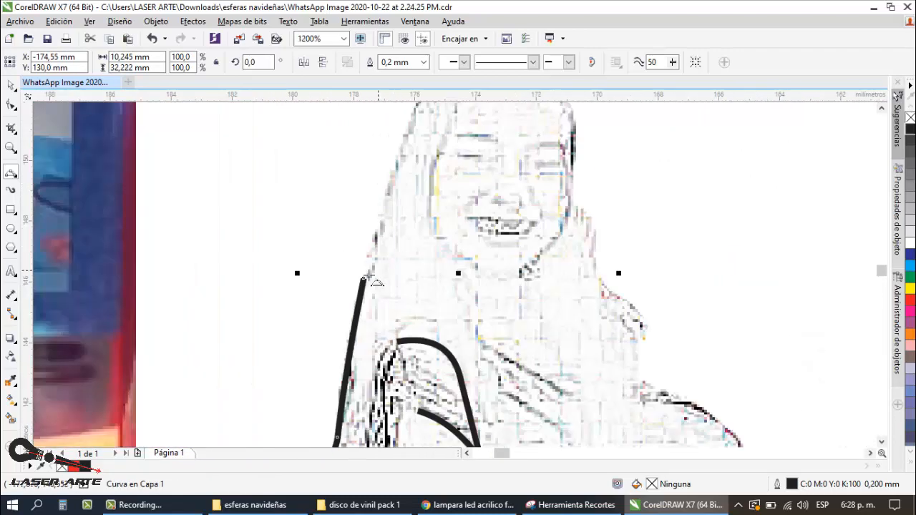
drag(364, 276, 395, 165)
click(374, 258)
scroll(373, 256, down, 2)
scroll(387, 225, up, 2)
drag(351, 260, 420, 146)
click(376, 190)
scroll(376, 190, down, 2)
scroll(413, 172, up, 2)
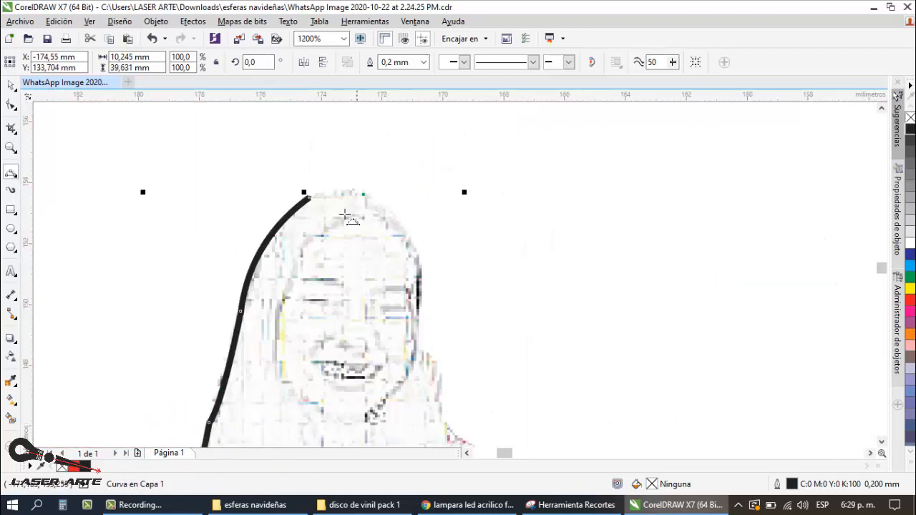
Step: Continue the woman's hair outline over the crown of the head with a 3-point curve
drag(309, 196, 400, 227)
click(375, 197)
scroll(484, 206, down, 2)
scroll(457, 218, up, 2)
Step: Trace the hair parting, the hairline beside it and the woman's face outline down around the chin to the jaw
drag(416, 160, 400, 274)
click(422, 175)
click(387, 195)
click(351, 238)
click(328, 295)
scroll(332, 270, down, 1)
click(342, 318)
click(399, 307)
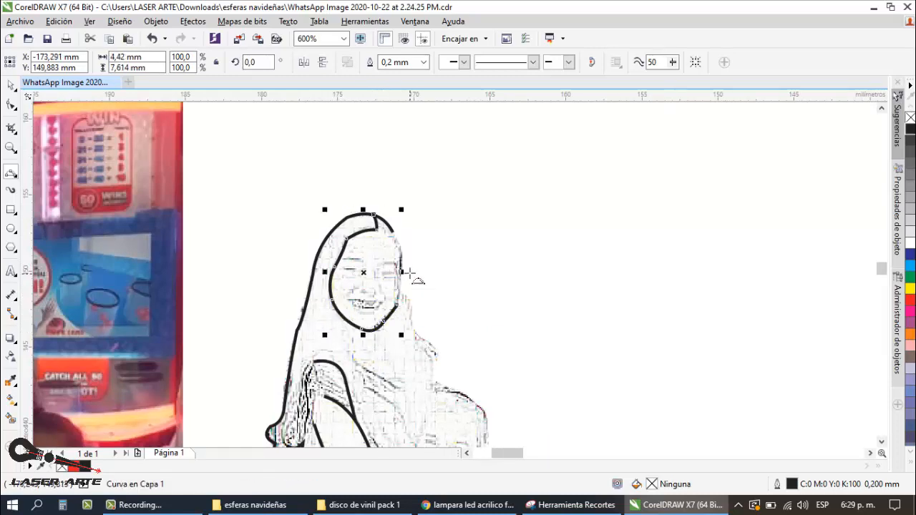
Step: Close the far side of the woman's face up to the crown and draw the hairline from the parting to the temple
scroll(411, 272, up, 1)
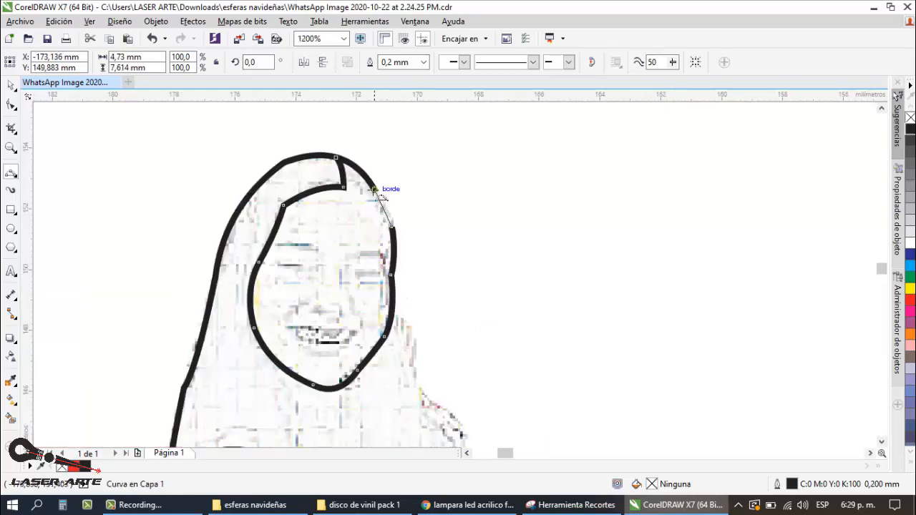
scroll(359, 228, down, 2)
scroll(357, 211, up, 2)
drag(354, 241, 403, 286)
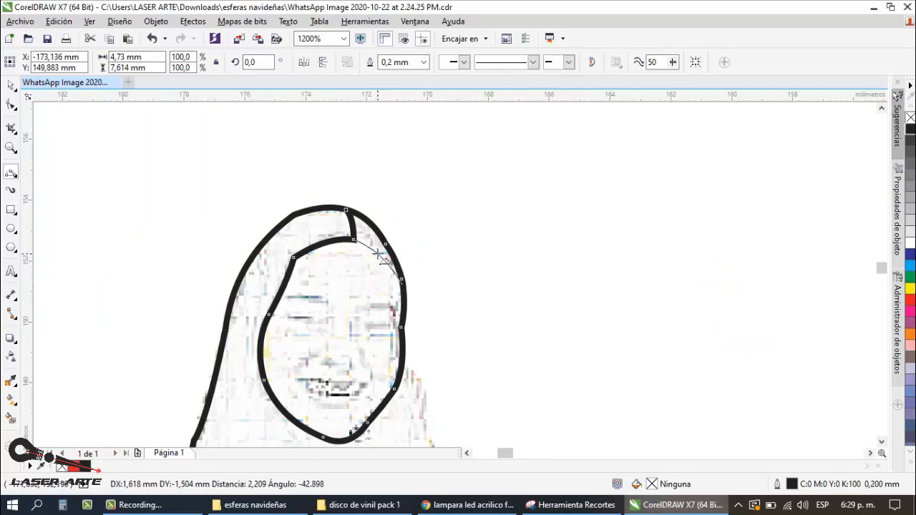
click(387, 254)
Step: Trace the woman's neck from the jaw downward and continue it as the blouse neckline toward the child's head
scroll(412, 229, down, 2)
scroll(387, 307, up, 1)
drag(388, 246, 398, 286)
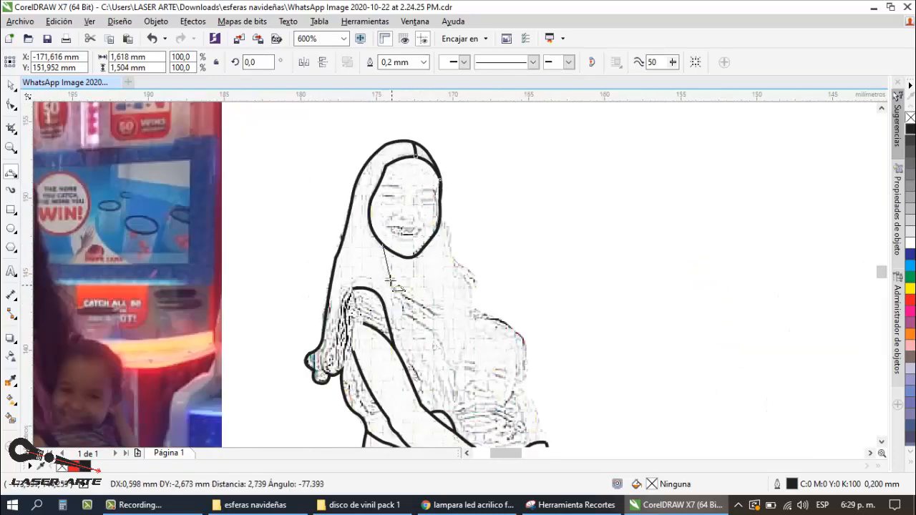
click(388, 267)
scroll(383, 229, down, 1)
scroll(410, 278, up, 2)
mouse_move(329, 198)
mouse_down()
mouse_move(434, 269)
mouse_move(421, 253)
mouse_move(454, 193)
mouse_move(533, 212)
mouse_move(542, 280)
mouse_move(517, 327)
mouse_up()
click(395, 242)
Step: Trace the child's face outline from one cheek up over the forehead and down to the other cheek
scroll(395, 242, down, 2)
scroll(431, 308, up, 2)
click(421, 273)
click(429, 233)
click(445, 200)
click(500, 191)
click(544, 245)
click(536, 307)
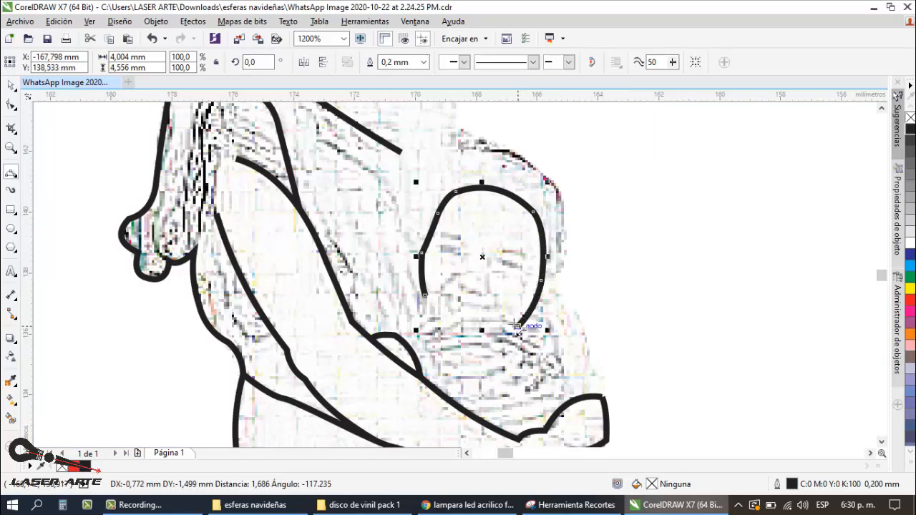
Step: Trace the child's chin and collar line to the woman's arm and close the near cheek onto it
scroll(501, 261, down, 2)
scroll(500, 273, up, 2)
drag(503, 267, 378, 275)
click(479, 261)
click(431, 271)
click(393, 275)
scroll(476, 273, down, 2)
scroll(461, 286, up, 2)
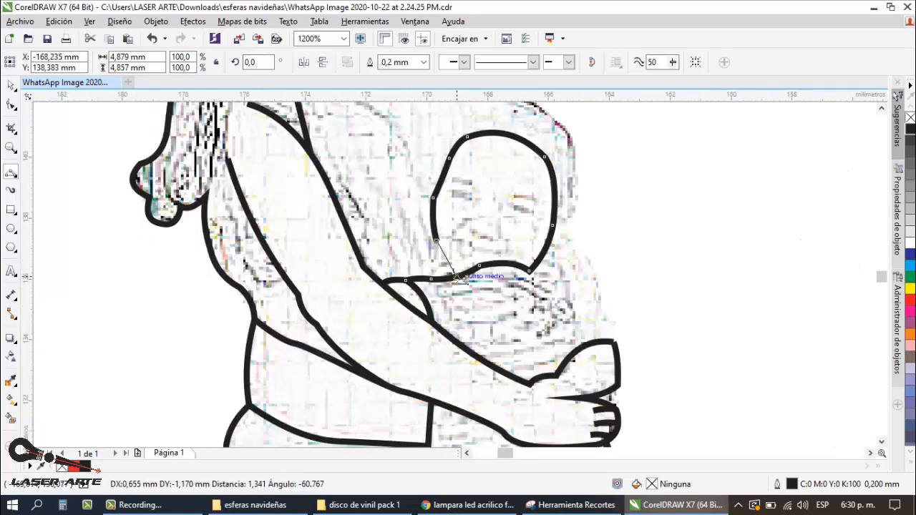
scroll(503, 228, down, 1)
scroll(485, 184, up, 2)
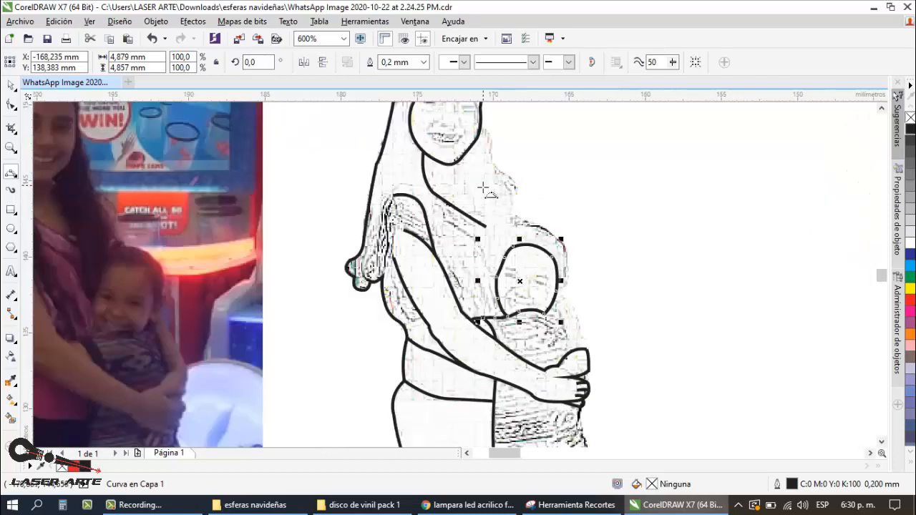
Step: Draw a short curve over the woman's shoulder and continue it down as the sleeve edge to the upper arm
scroll(458, 186, down, 2)
scroll(432, 189, up, 2)
scroll(434, 192, up, 2)
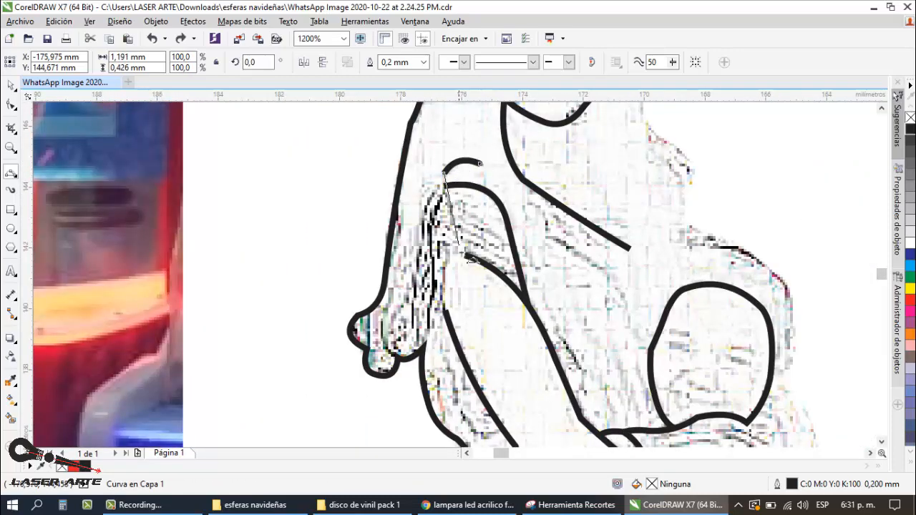
drag(462, 254, 464, 255)
click(450, 214)
Step: Trace the hair lock beside the sleeve and the back of the upper arm down to the shirt outline
drag(444, 188, 430, 292)
scroll(428, 207, down, 6)
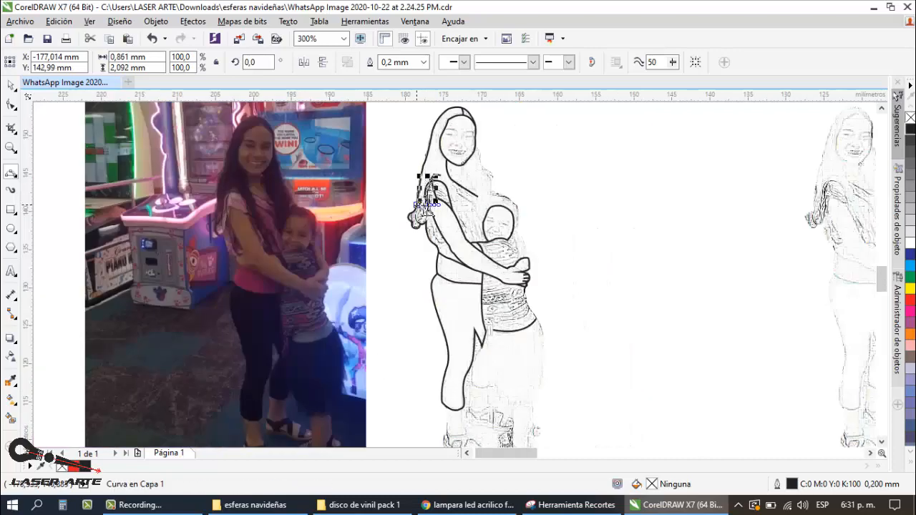
scroll(425, 246, up, 6)
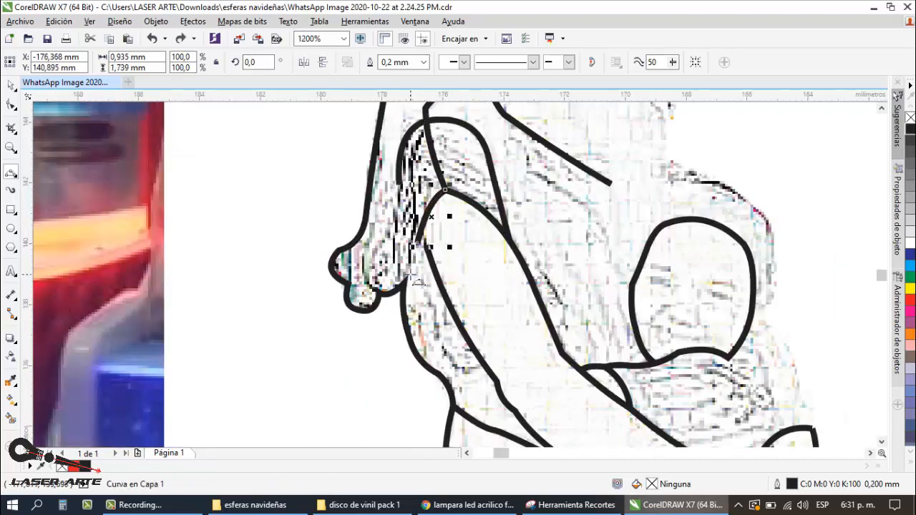
drag(417, 243, 404, 283)
click(413, 258)
scroll(437, 206, down, 1)
Step: Move the upper end node of the arm's lower outline so it meets the curve at the back of the arm
key(space)
scroll(434, 220, up, 1)
click(433, 227)
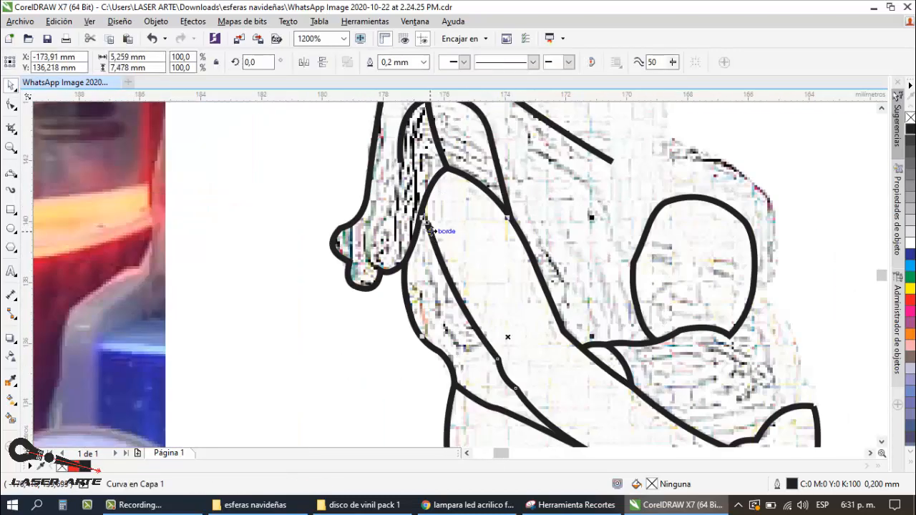
click(11, 105)
scroll(412, 225, up, 1)
drag(437, 216, 426, 186)
click(10, 85)
click(521, 272)
scroll(521, 271, down, 1)
scroll(483, 238, up, 2)
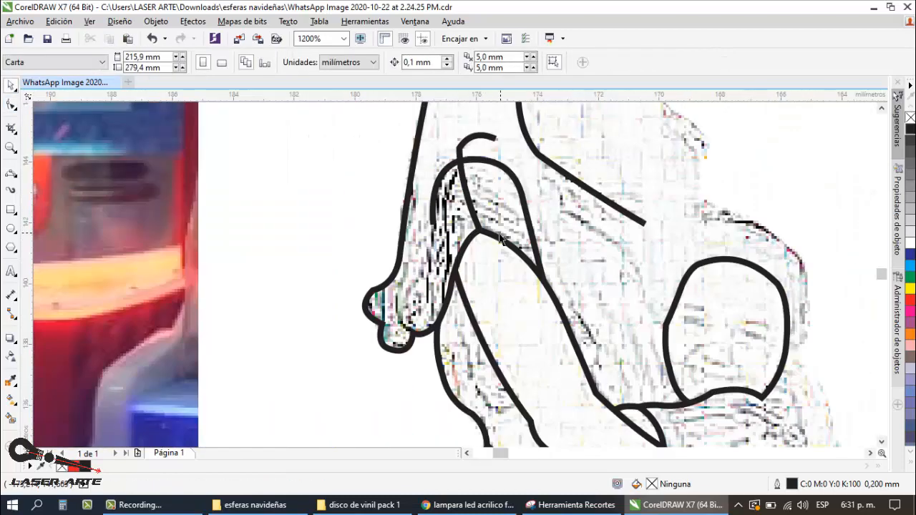
Step: Extend the hair lock beside the sleeve down to its rounded end near the curled hair tips
scroll(483, 226, down, 2)
scroll(469, 232, up, 2)
key(space)
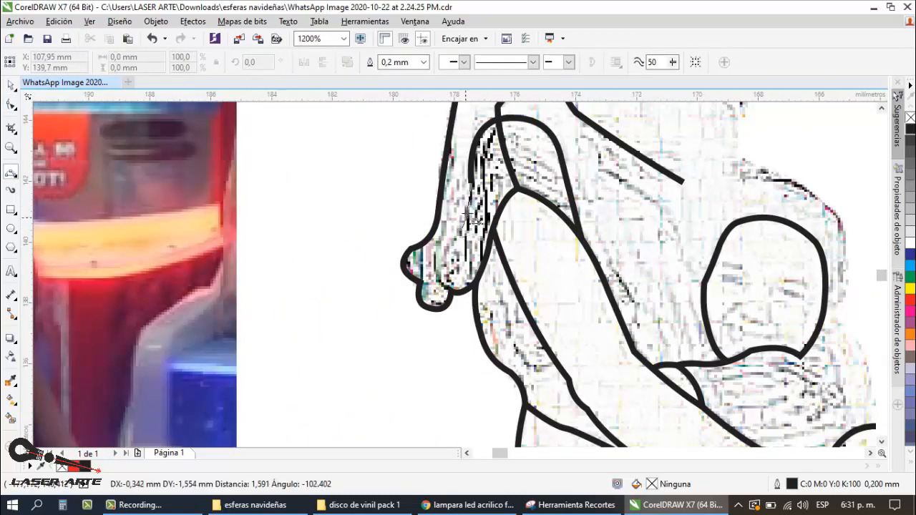
click(467, 216)
drag(461, 229, 451, 288)
click(438, 273)
key(space)
click(372, 254)
scroll(372, 254, down, 1)
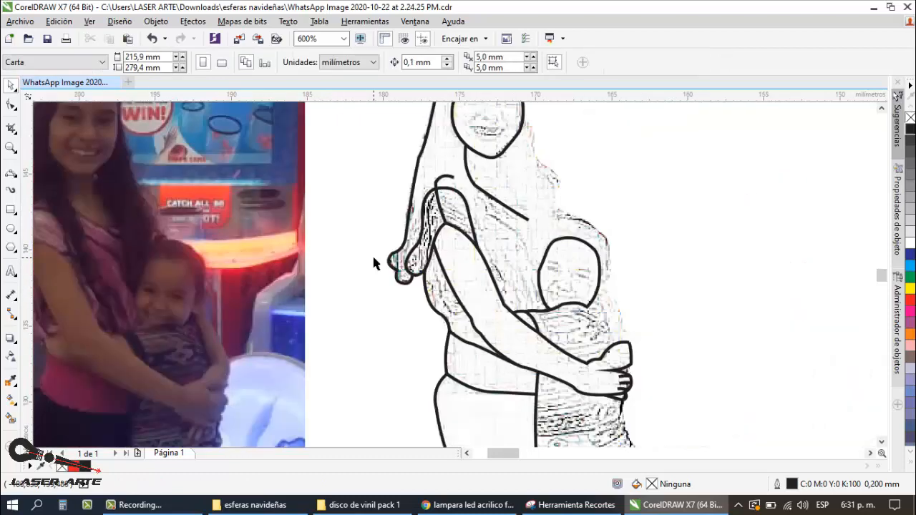
scroll(481, 243, down, 1)
scroll(463, 215, up, 1)
scroll(461, 213, down, 1)
scroll(500, 244, up, 1)
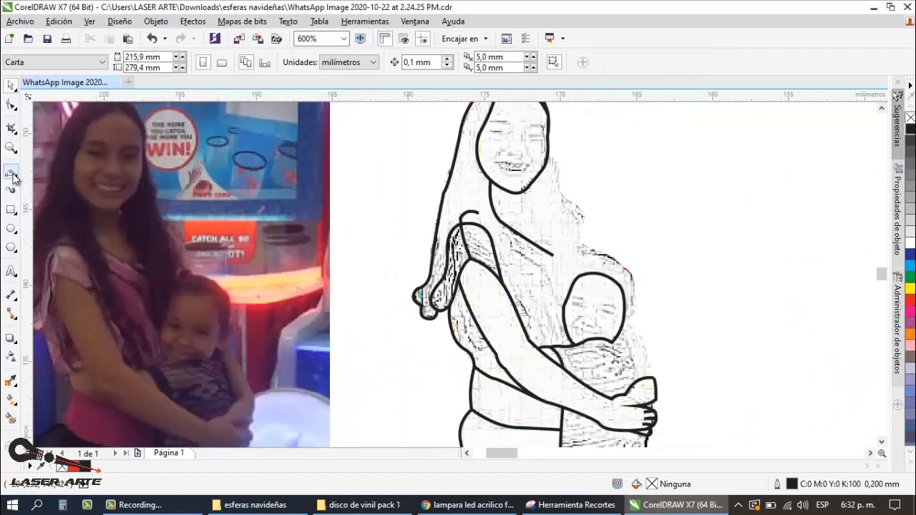
Step: Trace the blouse fold below the neckline with connected 3-point curves running down toward the child's face
key(space)
scroll(520, 234, down, 1)
scroll(552, 272, up, 1)
scroll(503, 221, up, 1)
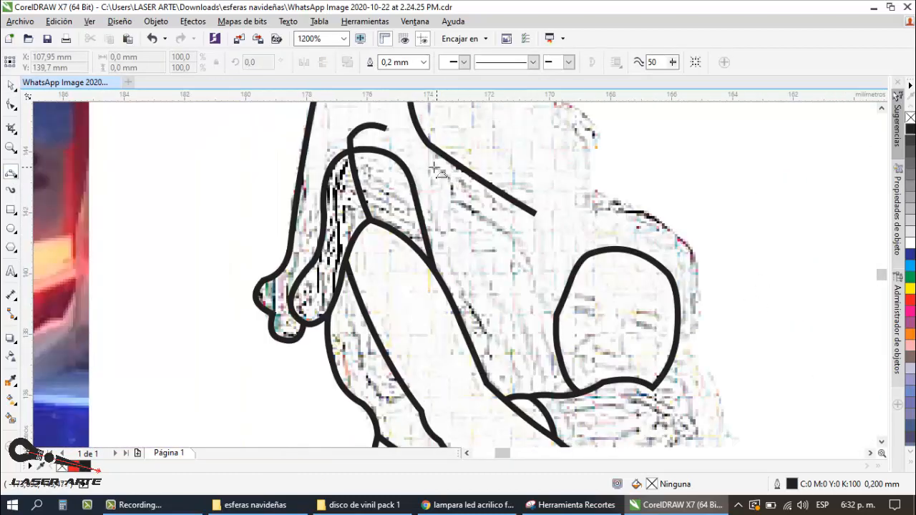
click(450, 179)
drag(456, 202, 540, 299)
click(507, 235)
scroll(472, 270, down, 1)
scroll(498, 314, up, 1)
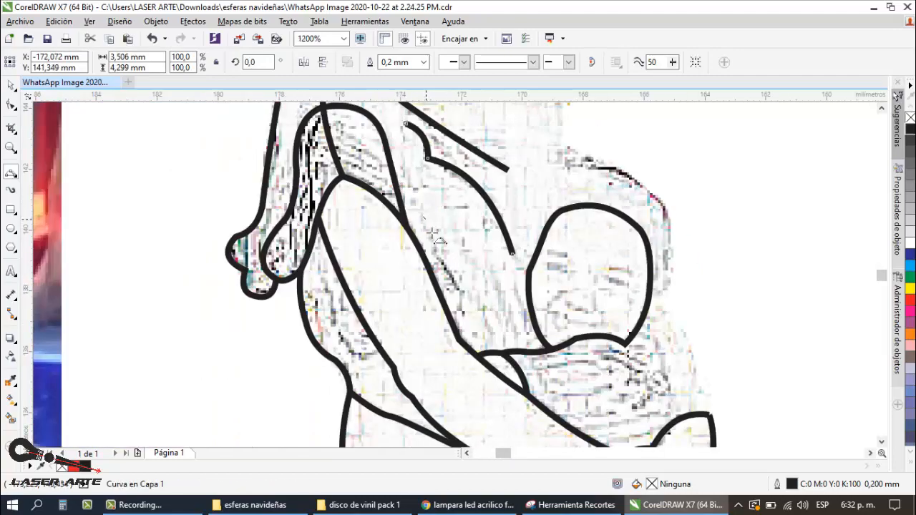
Step: Add blouse fold lines along the inner side of the woman's arm and on the shirt behind the arm
drag(422, 217, 434, 255)
scroll(430, 238, down, 1)
scroll(420, 219, up, 1)
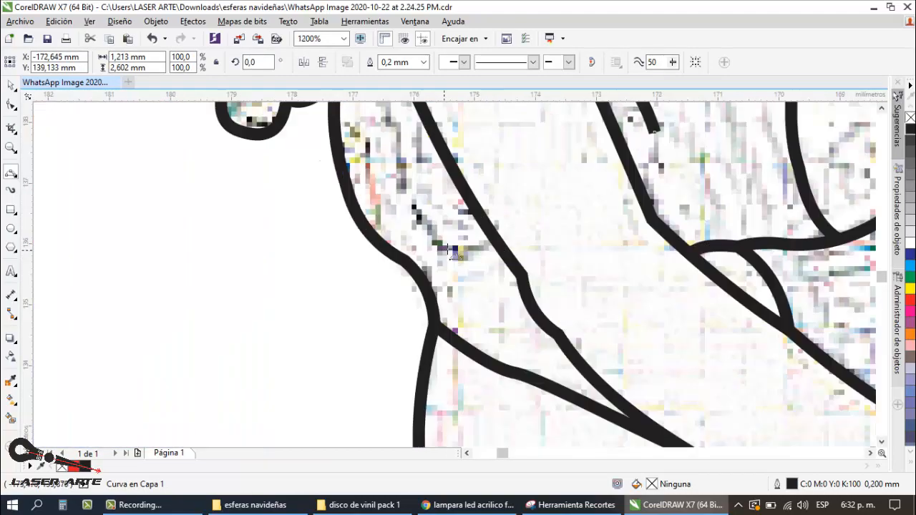
scroll(380, 260, down, 2)
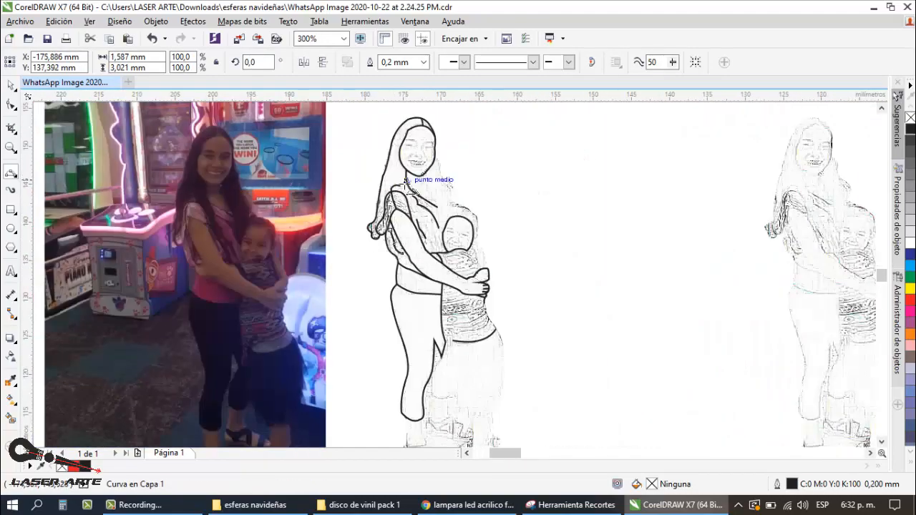
Step: Extend the shoulder curve down the front of the sleeve to join the blouse fold beside the arm
scroll(412, 186, up, 2)
scroll(430, 203, down, 2)
scroll(437, 204, up, 2)
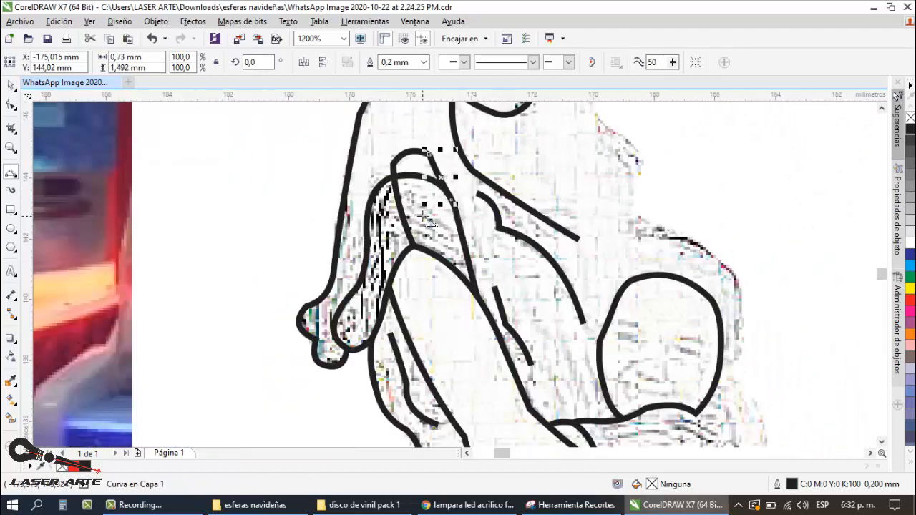
scroll(442, 203, down, 2)
key(space)
scroll(443, 208, up, 1)
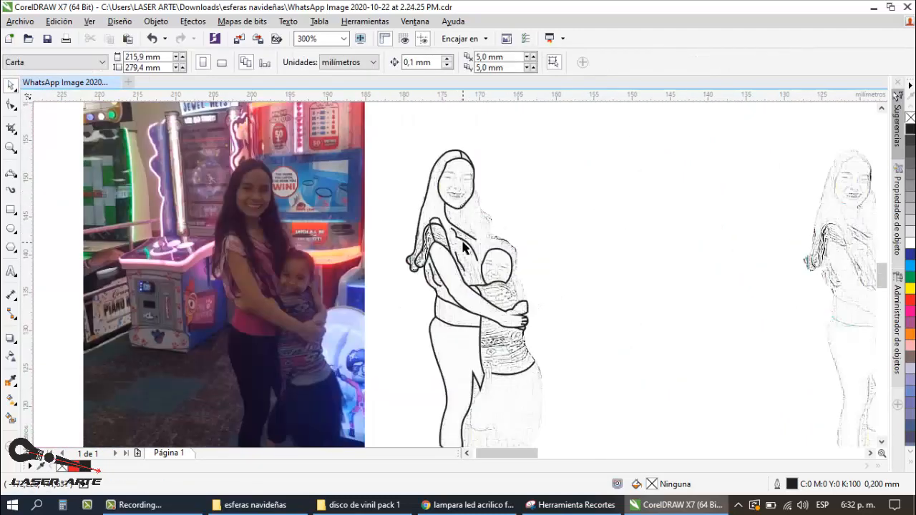
scroll(469, 254, up, 1)
key(space)
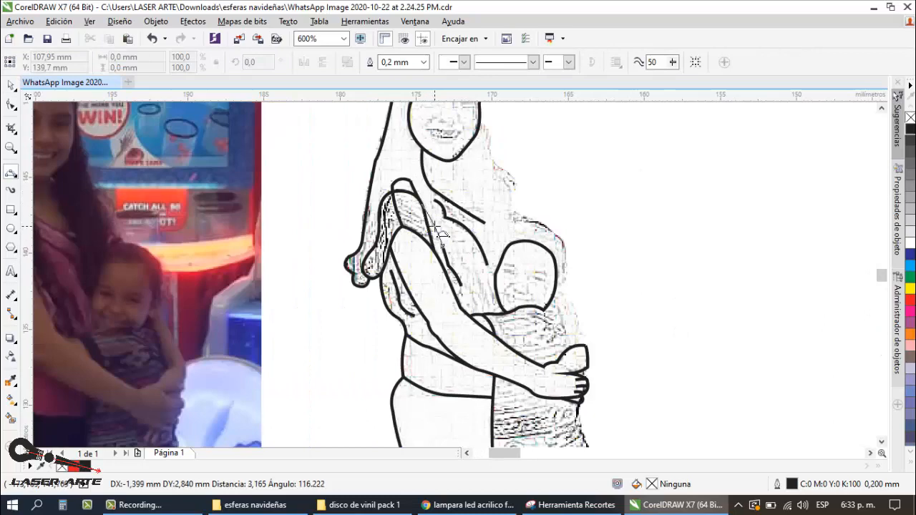
scroll(438, 230, down, 1)
scroll(447, 200, up, 2)
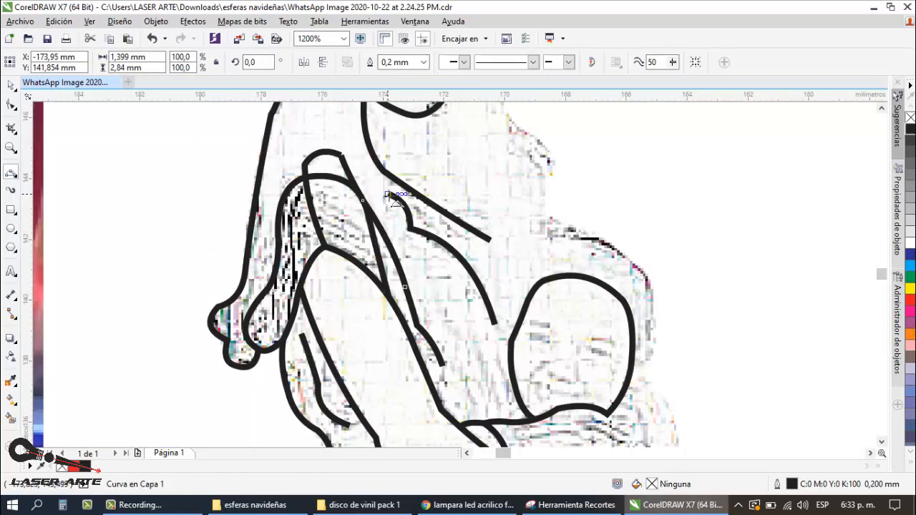
Step: Connect the top of the chest fold to the blouse neckline with a short 3-point curve
drag(387, 192, 380, 166)
click(381, 176)
scroll(381, 177, down, 3)
Step: Trace the child's skirt edge beside the woman's leg down to the hem and start the hem with a short curve
scroll(399, 200, up, 1)
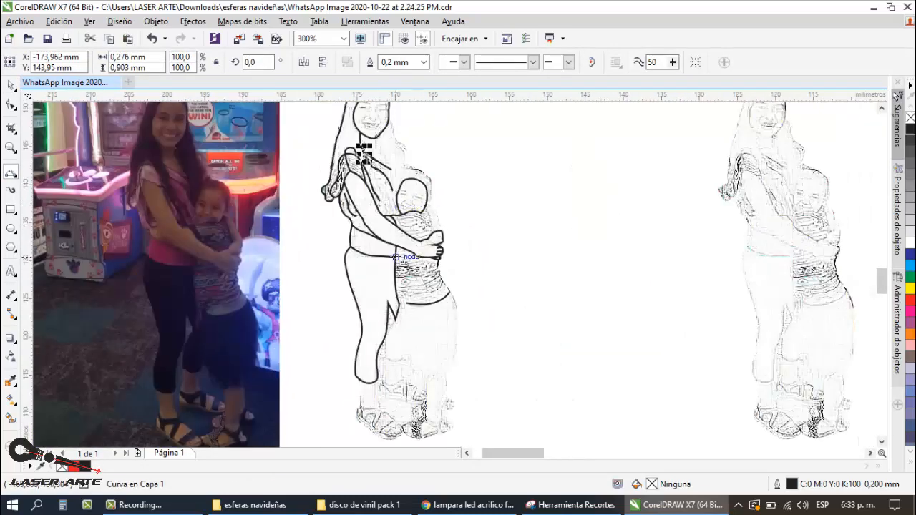
scroll(415, 348, up, 1)
drag(386, 286, 379, 321)
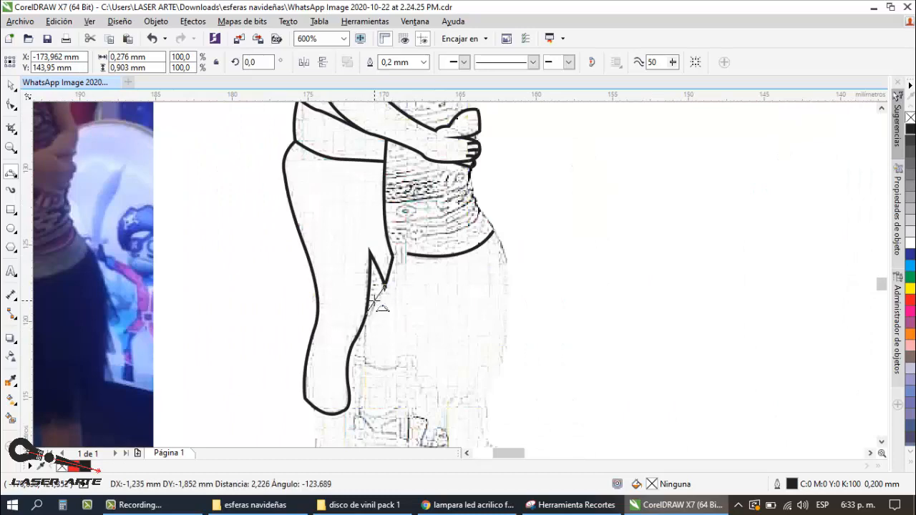
scroll(377, 304, down, 1)
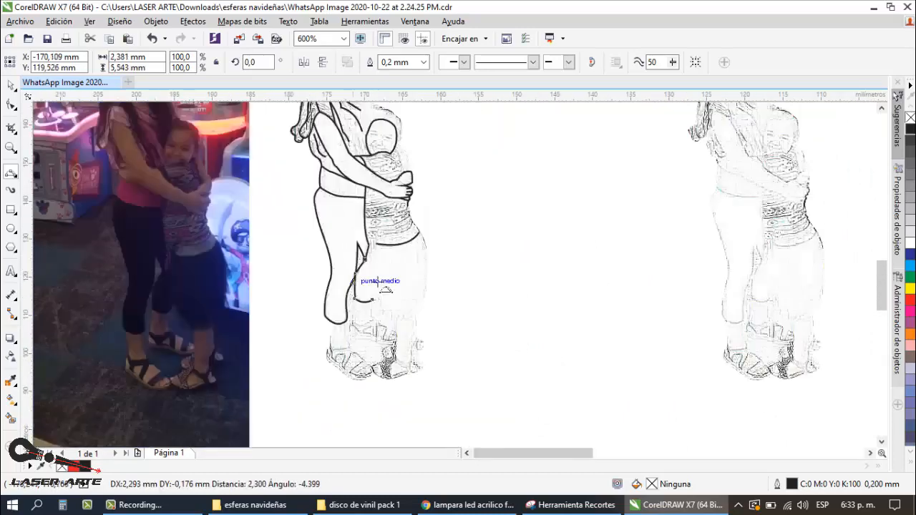
scroll(377, 282, down, 1)
scroll(381, 293, up, 1)
scroll(351, 298, up, 1)
scroll(351, 268, down, 1)
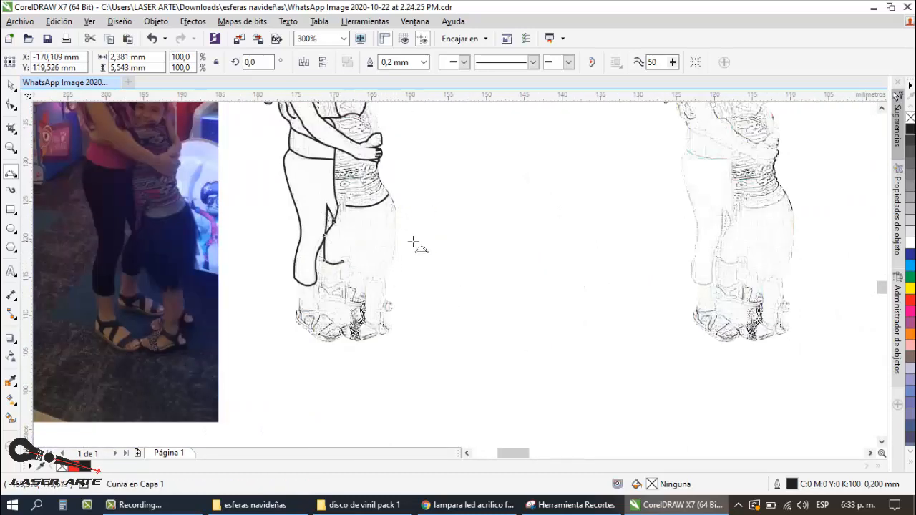
Step: Trace the outer edge of the child's skirt from the waist down to the hem with two 3-point curves
scroll(413, 242, up, 1)
mouse_move(363, 146)
mouse_down()
mouse_move(380, 224)
mouse_move(371, 283)
mouse_up()
click(380, 188)
click(378, 252)
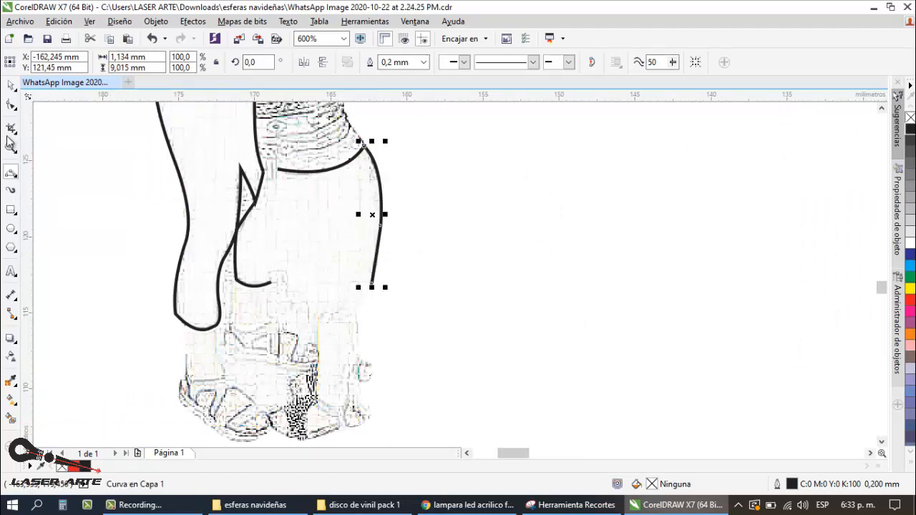
Step: Draw the ragged hem of the child's skirt freehand, joining the outer edge to the short hem curve
click(15, 177)
click(63, 172)
scroll(372, 269, down, 1)
scroll(382, 265, up, 1)
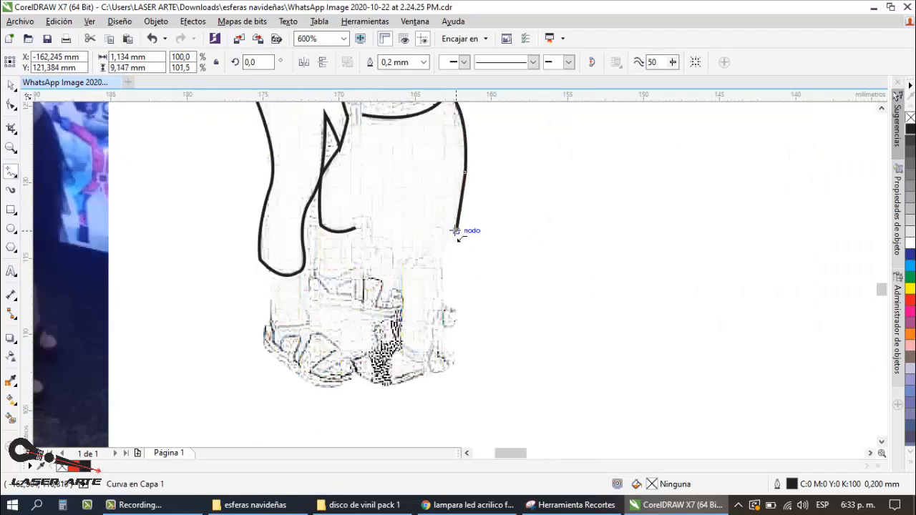
mouse_move(456, 230)
mouse_down()
mouse_move(426, 252)
mouse_move(382, 259)
mouse_move(355, 228)
mouse_up()
scroll(418, 191, down, 1)
click(11, 86)
click(494, 180)
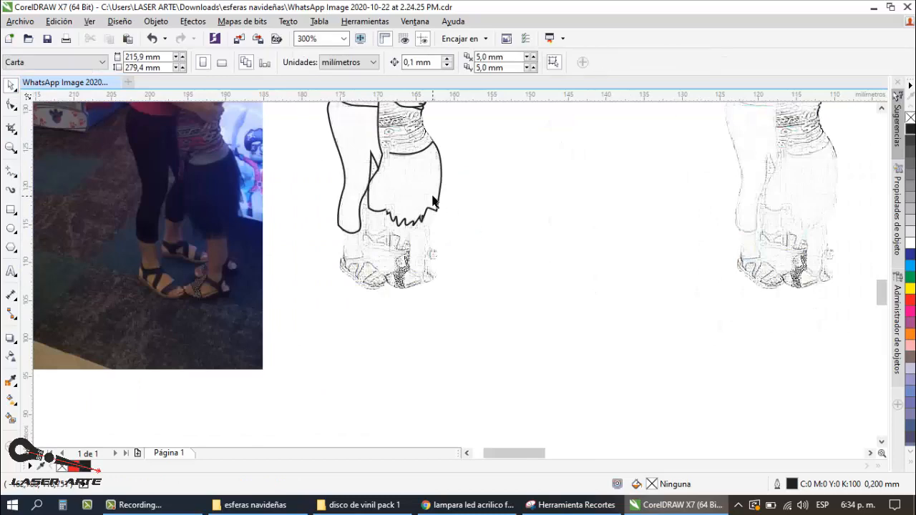
Step: Trace the ankle strap of the woman's front sandal and the short strap edge descending from it
scroll(451, 179, down, 1)
scroll(401, 236, up, 3)
key(F5)
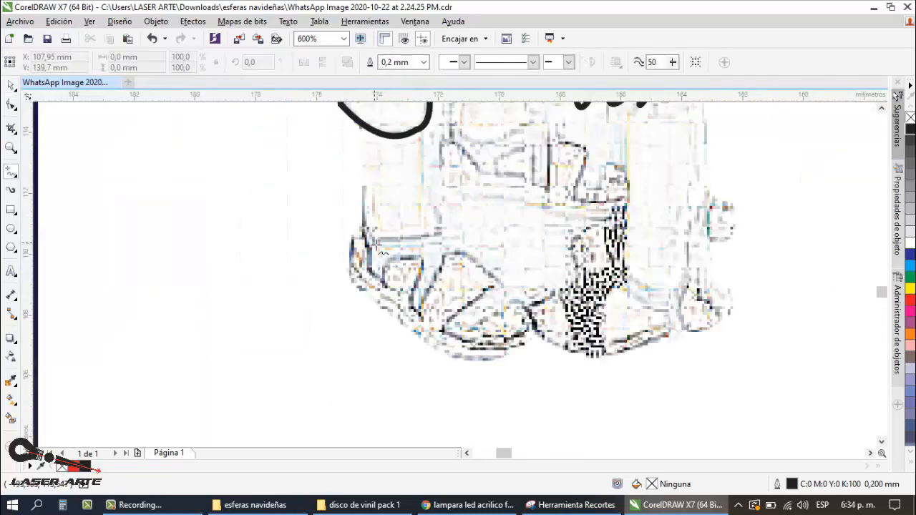
drag(361, 229, 443, 236)
click(14, 175)
click(57, 184)
mouse_move(361, 226)
mouse_down()
mouse_move(372, 279)
mouse_move(419, 258)
mouse_move(408, 294)
mouse_move(442, 274)
mouse_move(444, 255)
mouse_move(471, 259)
mouse_move(502, 283)
mouse_move(443, 332)
mouse_up()
click(370, 254)
Step: Trace the remaining instep and toe straps of the woman's front sandal with 3-point curves
click(392, 257)
click(423, 275)
click(437, 285)
click(460, 253)
click(502, 285)
click(464, 302)
scroll(447, 251, down, 1)
scroll(477, 279, up, 1)
scroll(427, 216, down, 2)
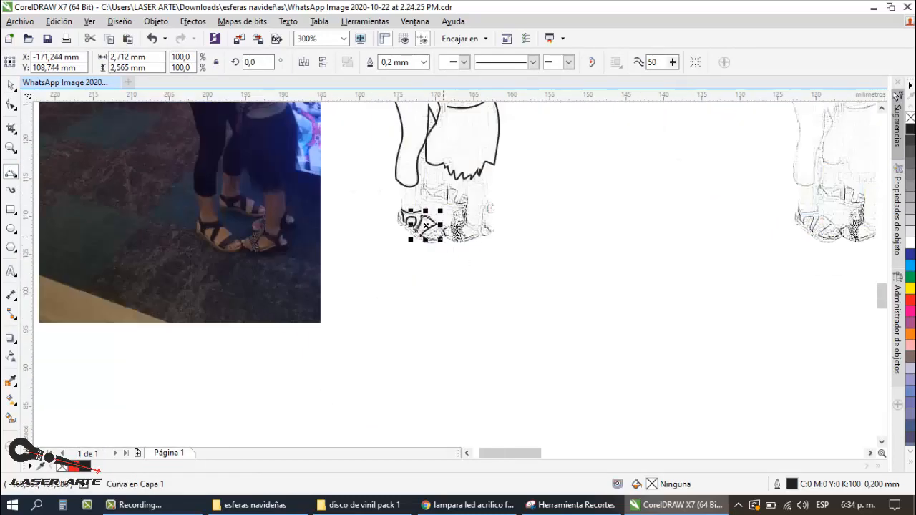
scroll(445, 227, up, 2)
scroll(364, 272, down, 2)
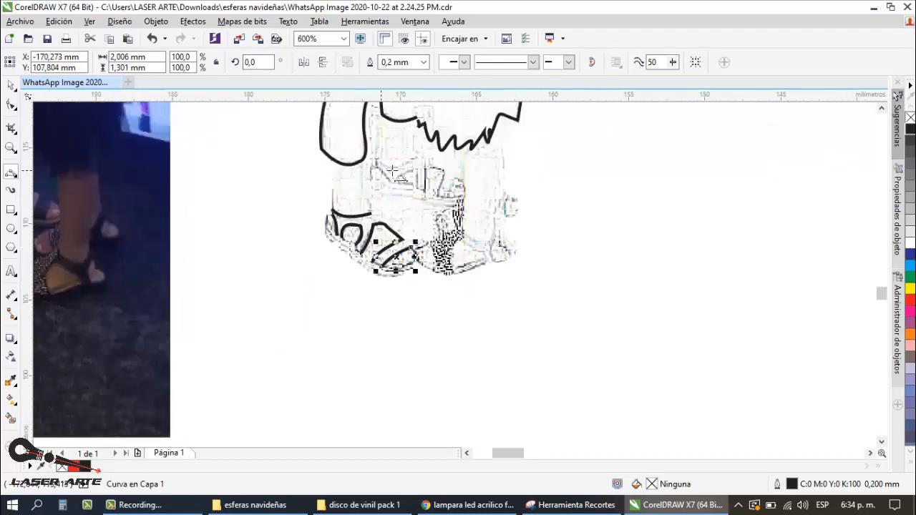
Step: Trace both sides of the woman's lower leg down to the ankle strap and curve around the sandal's heel
scroll(377, 165, up, 1)
scroll(325, 121, up, 1)
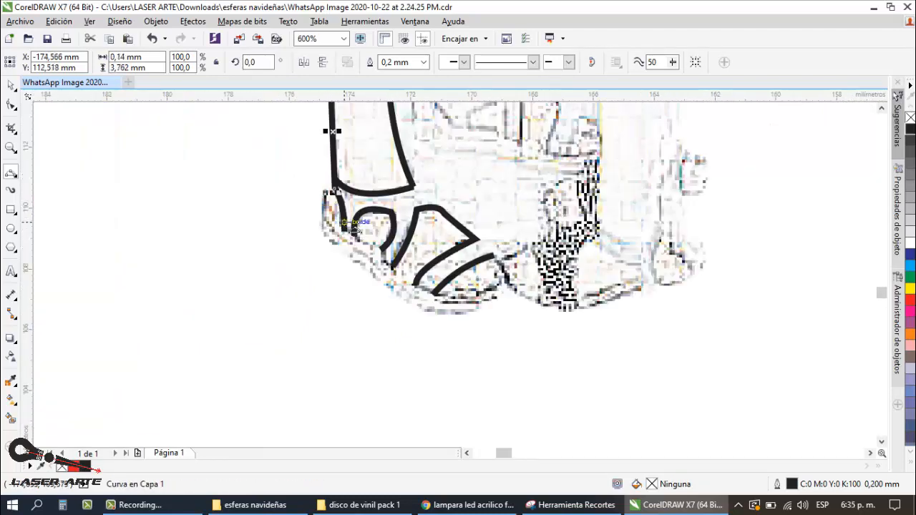
click(325, 238)
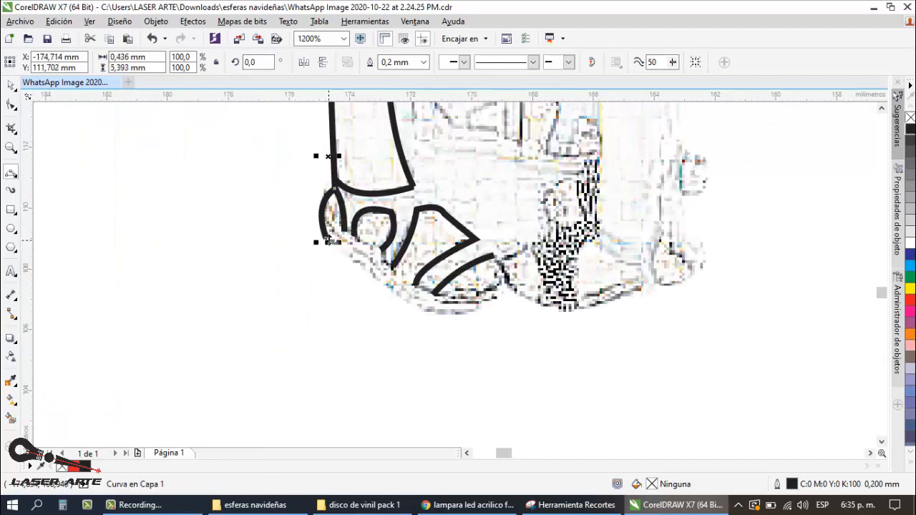
Step: Trace the underside of the woman's front sandal and continue along the sole of the child's front sandal around its heel
click(414, 304)
mouse_move(444, 311)
mouse_down()
mouse_move(510, 297)
mouse_move(507, 286)
mouse_move(634, 291)
mouse_up()
click(479, 309)
click(571, 311)
scroll(529, 312, down, 1)
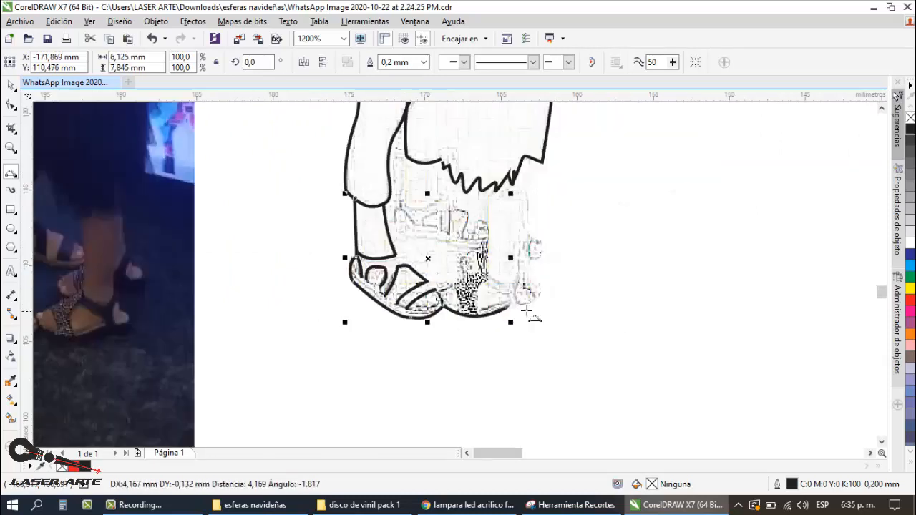
scroll(529, 313, up, 1)
click(524, 297)
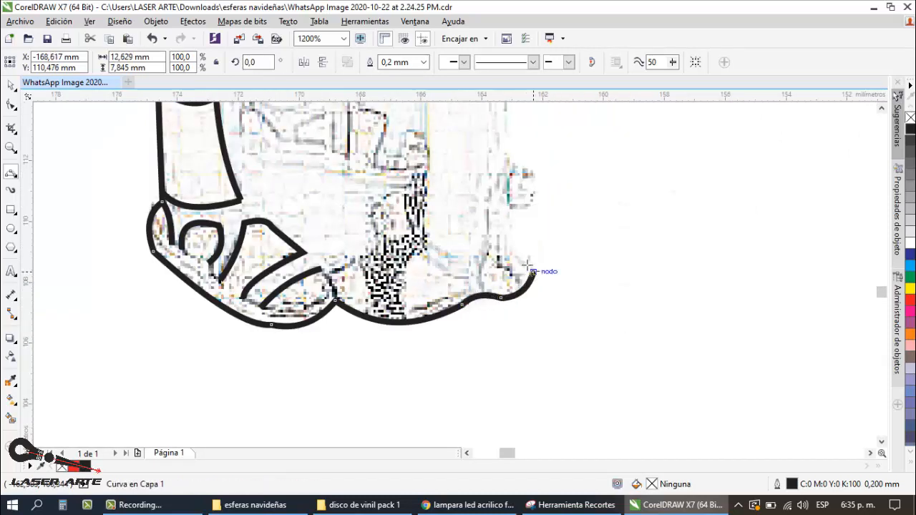
Step: Trace the back of the child's front heel upward and the rounded heel of the child's rear foot
click(513, 233)
scroll(513, 233, down, 1)
scroll(487, 314, up, 1)
mouse_move(447, 311)
mouse_down()
mouse_move(474, 285)
mouse_move(450, 258)
mouse_up()
click(468, 304)
scroll(472, 279, down, 3)
scroll(458, 268, up, 1)
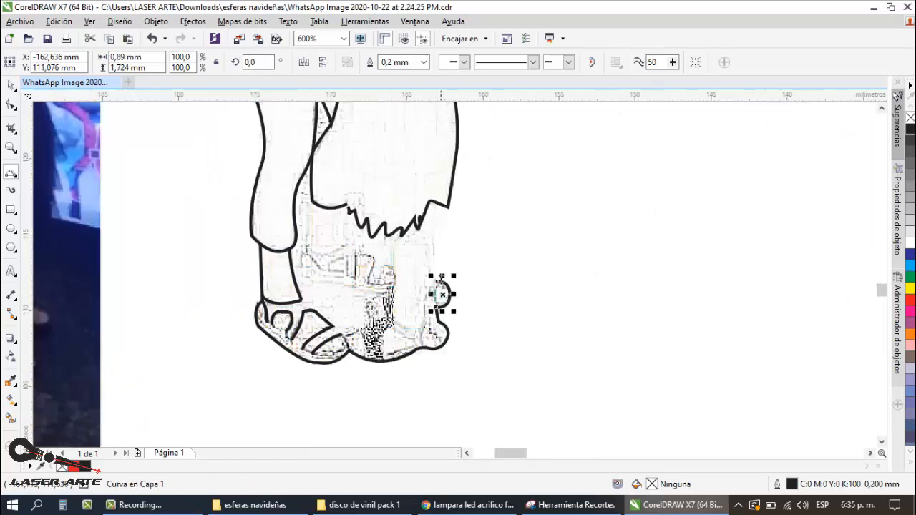
Step: Trace both edges of the child's narrow rear leg section from the skirt hem down toward the heels
scroll(452, 268, up, 1)
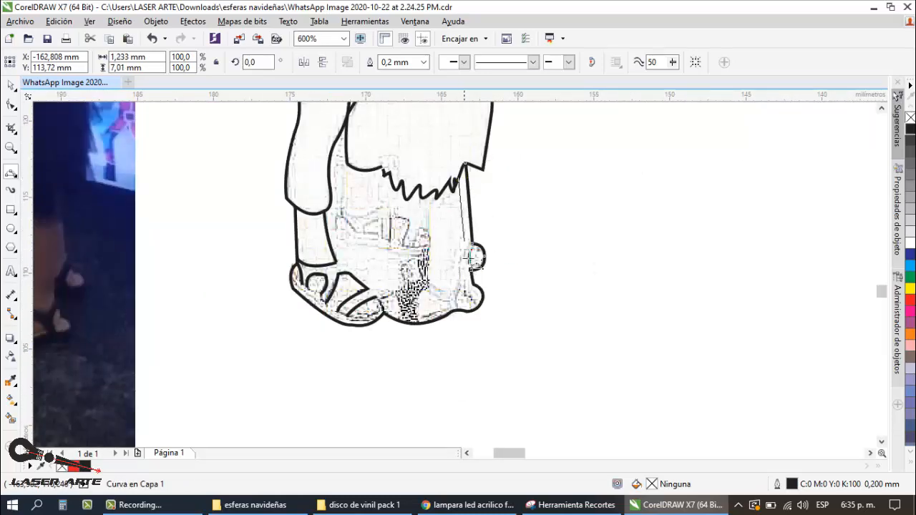
drag(470, 258, 462, 269)
click(462, 269)
scroll(470, 213, down, 1)
scroll(438, 256, up, 2)
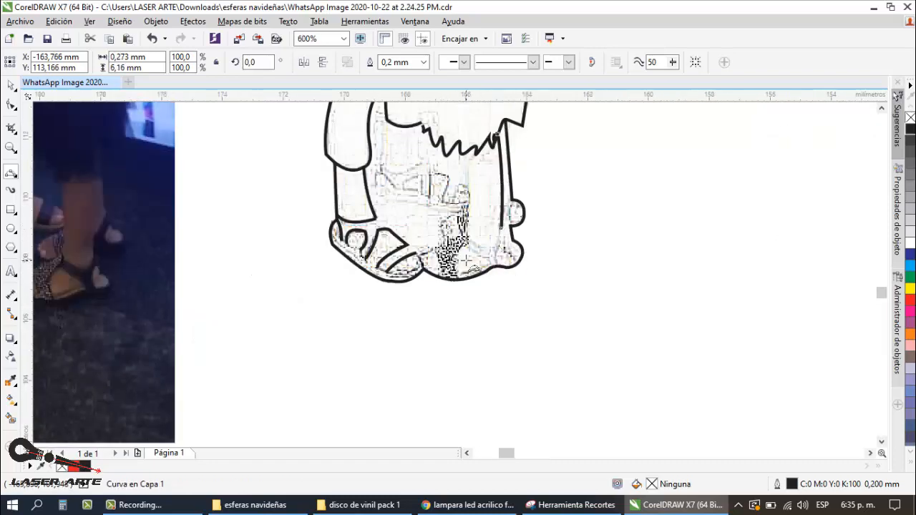
Step: Trace the child's front ankle line as a V up to the leg and add the strap curve beside the heel
mouse_move(467, 210)
mouse_down()
mouse_move(529, 251)
mouse_move(520, 248)
mouse_move(536, 195)
mouse_up()
click(515, 241)
click(520, 217)
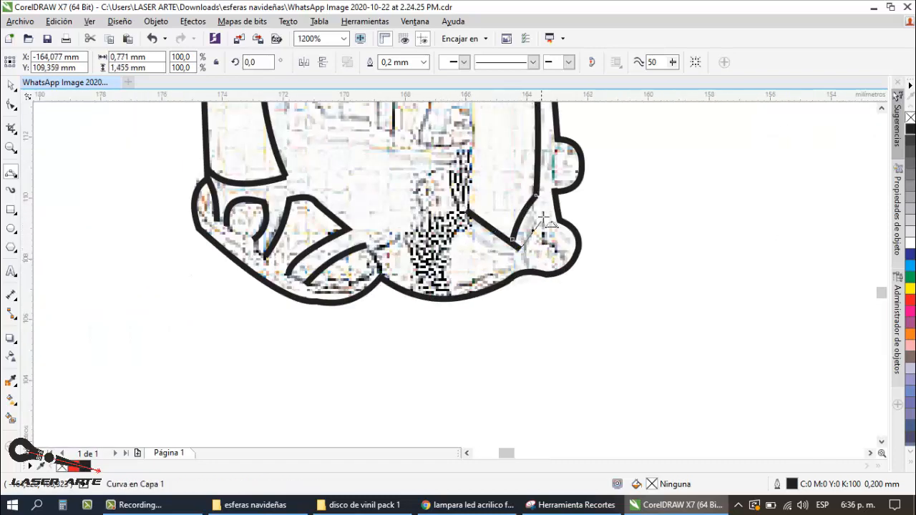
drag(520, 249, 545, 212)
click(528, 223)
click(11, 85)
click(601, 247)
scroll(601, 249, down, 1)
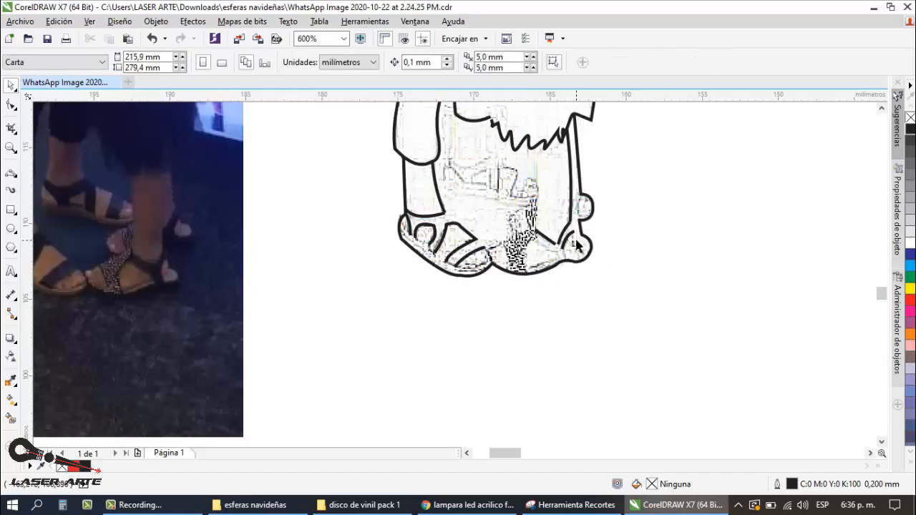
Step: Trace the upper edge of the side opening and its short rear strap edge on the child's front sandal
click(11, 174)
scroll(543, 259, up, 1)
mouse_move(519, 220)
mouse_down()
mouse_move(562, 248)
mouse_move(566, 267)
mouse_move(596, 248)
mouse_up()
click(563, 247)
click(566, 265)
click(582, 250)
scroll(601, 251, down, 1)
scroll(622, 243, up, 1)
click(12, 105)
scroll(596, 242, up, 1)
click(595, 248)
click(10, 85)
scroll(430, 224, down, 1)
click(673, 251)
scroll(503, 277, down, 1)
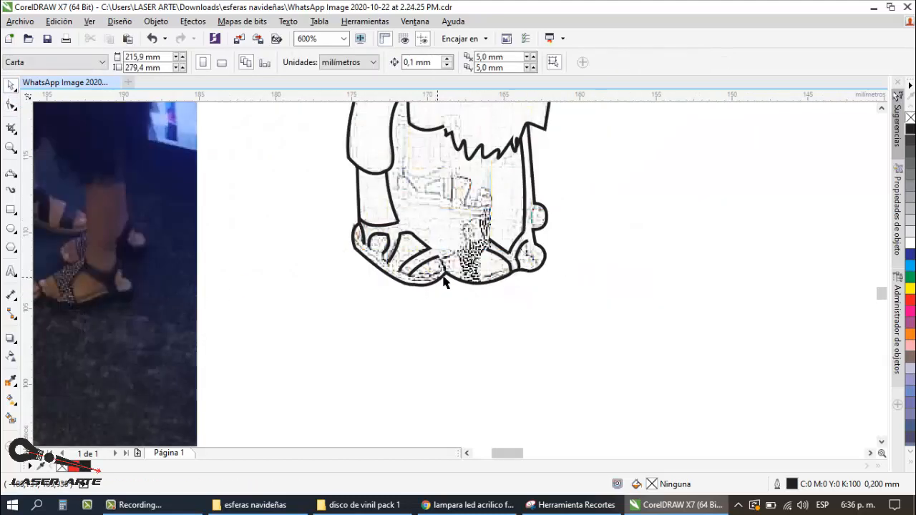
Step: Trace the inner heel edge of the child's front sandal and the small curve joining the leg to the rear heel
scroll(550, 253, down, 1)
scroll(545, 253, up, 1)
click(11, 173)
scroll(545, 256, up, 1)
mouse_move(527, 227)
mouse_down()
mouse_move(509, 279)
mouse_move(570, 189)
mouse_move(513, 244)
mouse_up()
click(540, 251)
scroll(604, 230, down, 1)
scroll(574, 190, up, 2)
click(541, 236)
click(536, 215)
scroll(650, 154, down, 2)
Step: Trace the patterned strap's edge on the child's front sandal and the top outline of the woman's front foot
drag(593, 211, 582, 247)
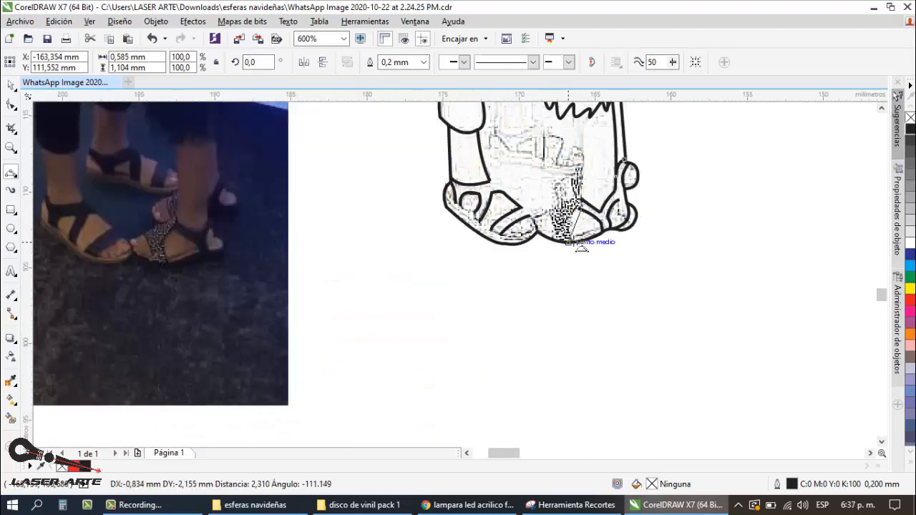
mouse_move(549, 213)
mouse_down()
mouse_move(552, 240)
mouse_move(434, 154)
mouse_up()
scroll(546, 207, up, 1)
click(496, 184)
scroll(495, 184, down, 1)
scroll(535, 179, up, 1)
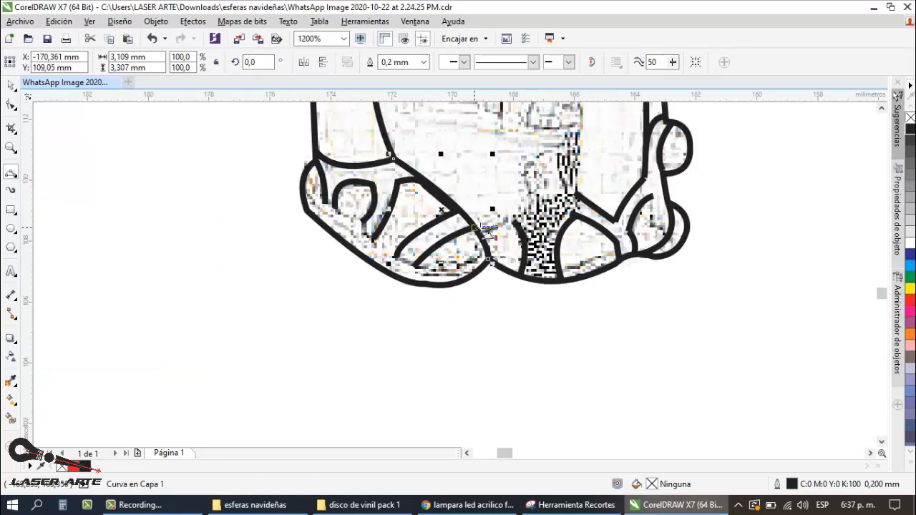
Step: Trace the top outline of the child's front foot up to the ankle and the short curve at its toes
drag(475, 227, 573, 194)
click(508, 197)
scroll(508, 193, down, 1)
scroll(501, 215, up, 2)
mouse_move(503, 171)
mouse_down()
mouse_move(480, 229)
mouse_move(539, 200)
mouse_up()
click(476, 201)
Step: Trace the ankle strap curve and the two side strap curves of the woman's rear sandal
scroll(472, 199, down, 2)
scroll(581, 332, down, 1)
scroll(545, 239, up, 1)
scroll(493, 216, up, 1)
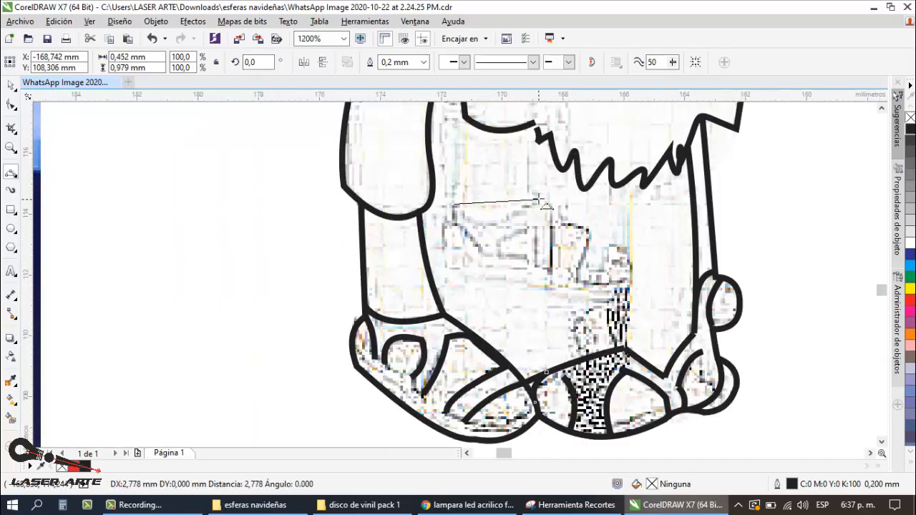
click(494, 222)
mouse_move(444, 223)
mouse_down()
mouse_move(485, 259)
mouse_move(542, 225)
mouse_move(551, 266)
mouse_up()
click(472, 237)
click(511, 235)
scroll(514, 235, down, 1)
Step: Trace the two parallel toe strap edges of the woman's rear sandal
scroll(539, 250, up, 1)
click(556, 239)
drag(588, 226, 569, 272)
click(573, 245)
scroll(550, 232, down, 2)
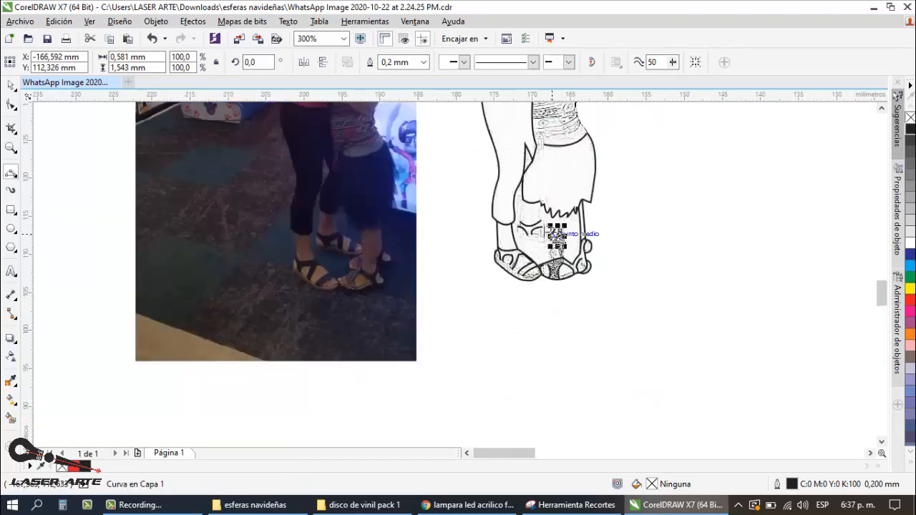
Step: Trace the front edge of the child's leg from the ragged skirt hem down to the ankle
scroll(550, 232, up, 2)
scroll(610, 212, down, 2)
scroll(608, 203, up, 2)
drag(605, 186, 601, 356)
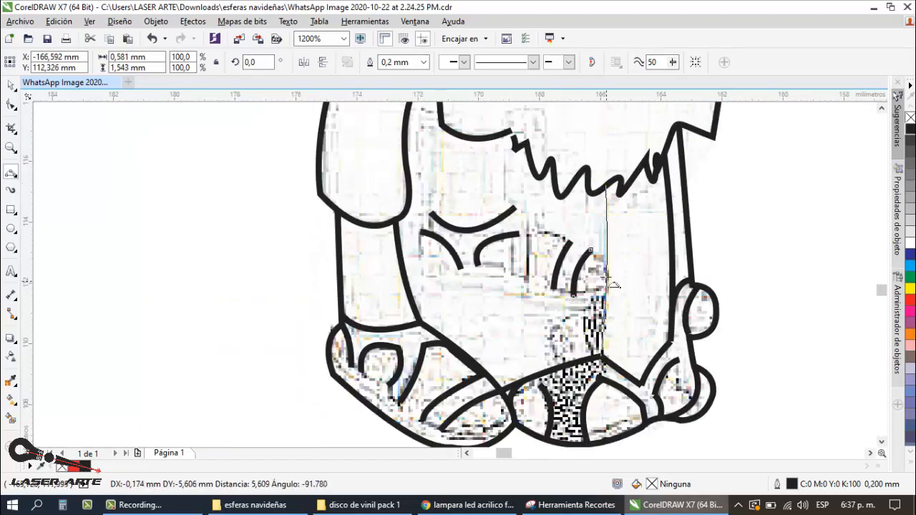
click(608, 276)
scroll(608, 274, down, 2)
Step: Trace the child's rear foot between the legs and its inner strap curves, undoing and redrawing the misplaced curve
scroll(603, 297, up, 2)
mouse_move(575, 299)
mouse_down()
mouse_move(617, 231)
mouse_move(609, 290)
mouse_up()
click(563, 267)
scroll(620, 252, down, 2)
scroll(620, 253, up, 2)
click(599, 265)
drag(603, 234, 607, 274)
scroll(622, 249, up, 1)
key(ctrl+z)
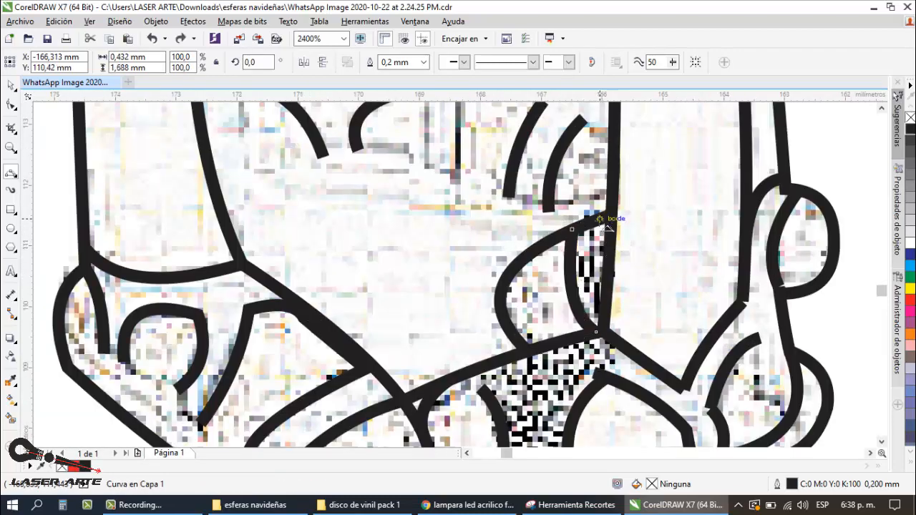
drag(602, 221, 608, 304)
click(595, 265)
Step: Trace the lower sole edge of the woman's rear sandal from the child's leg back to the heel
scroll(593, 297, down, 1)
mouse_move(592, 265)
mouse_down()
mouse_move(446, 249)
mouse_move(453, 246)
mouse_move(417, 231)
mouse_up()
click(534, 262)
click(479, 247)
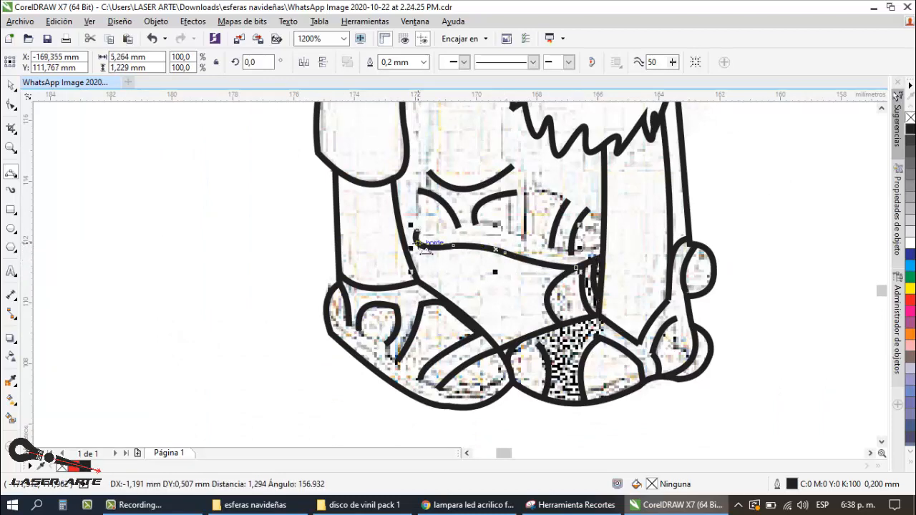
Step: Trace the heel of the woman's rear sandal and the back edge of her rear leg up to the skirt hem
scroll(423, 245, down, 1)
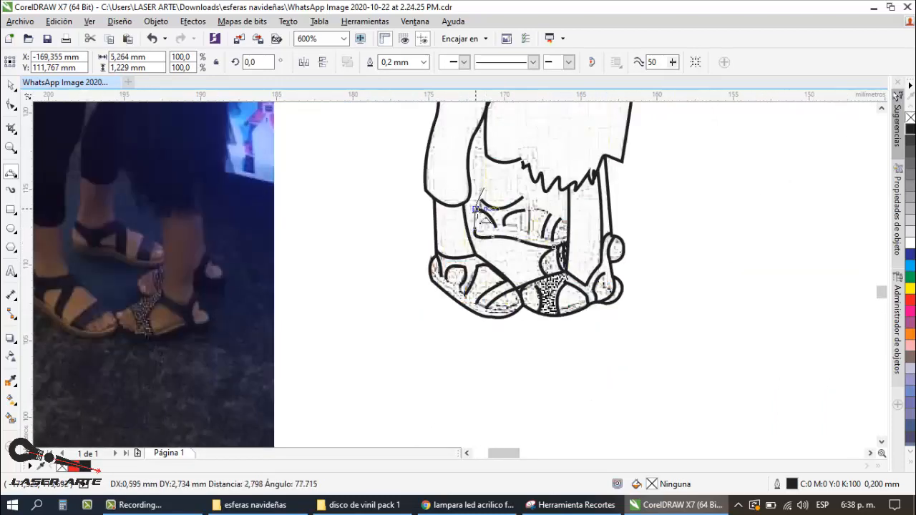
scroll(475, 209, up, 2)
scroll(505, 214, down, 3)
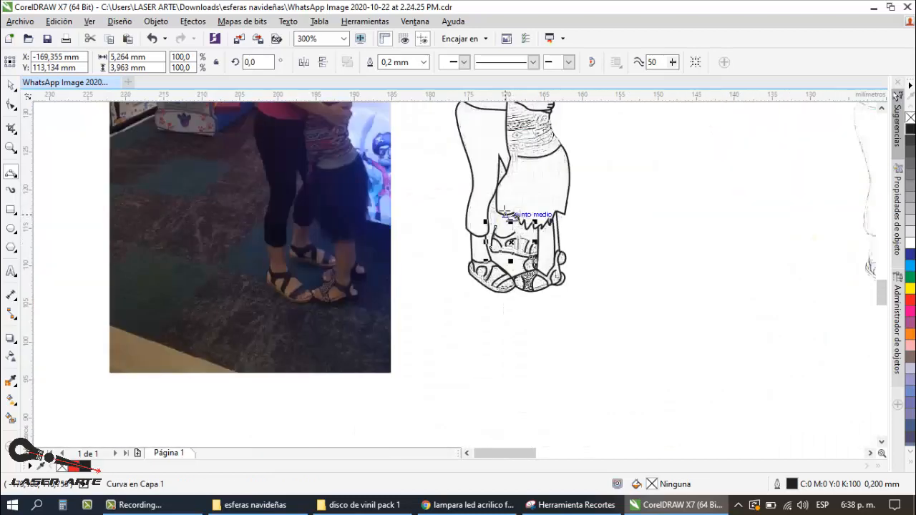
scroll(505, 213, up, 1)
scroll(494, 229, down, 1)
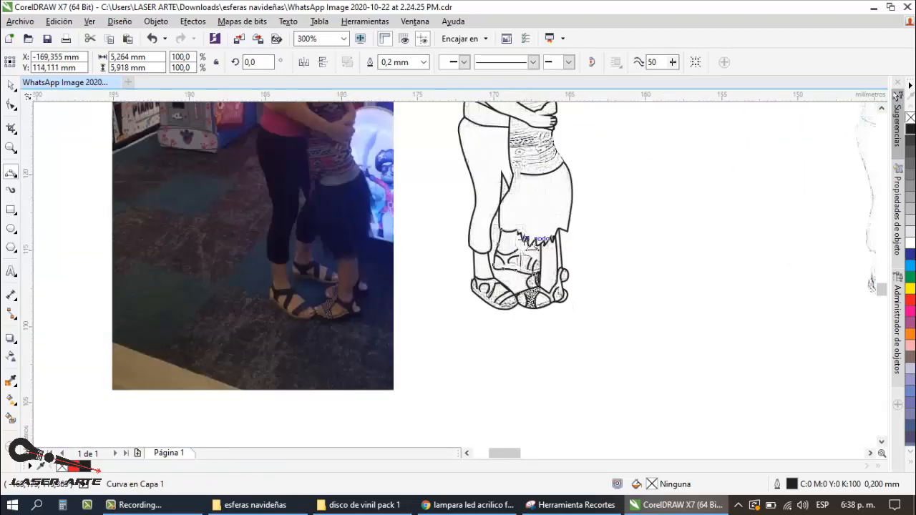
Step: Trace the front edge of the woman's rear leg and the top of her foot down to the child's leg
scroll(497, 214, up, 1)
scroll(484, 249, up, 1)
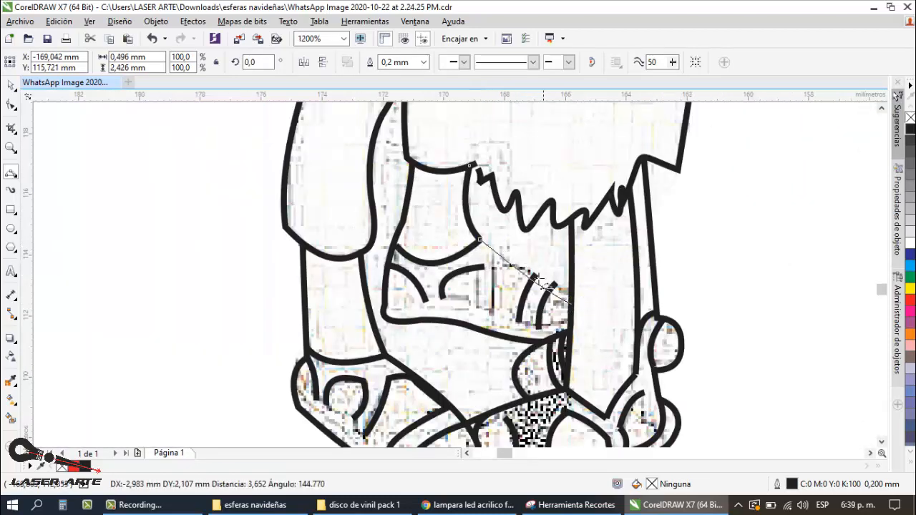
scroll(493, 251, down, 1)
scroll(501, 250, up, 1)
click(533, 263)
Step: Trace the upper sole edge of the woman's rear sandal from the toes back to the heel
mouse_move(503, 248)
mouse_down()
mouse_move(449, 241)
mouse_move(406, 253)
mouse_move(433, 272)
mouse_up()
click(473, 239)
click(424, 248)
scroll(359, 190, down, 2)
Step: Trace the two near-vertical strap edges across the middle of the woman's rear sandal
key(space)
scroll(449, 326, down, 1)
scroll(438, 254, up, 2)
key(space)
click(437, 250)
scroll(465, 240, down, 1)
scroll(472, 247, up, 1)
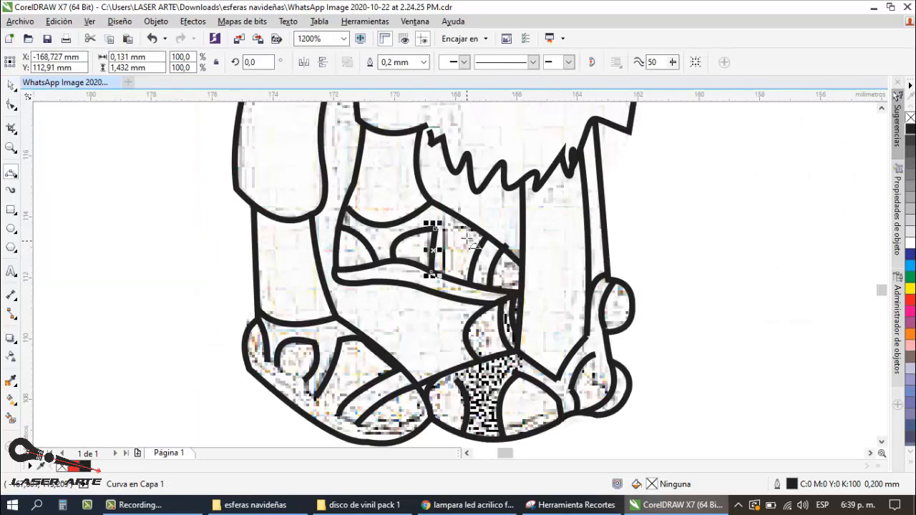
drag(459, 227, 458, 282)
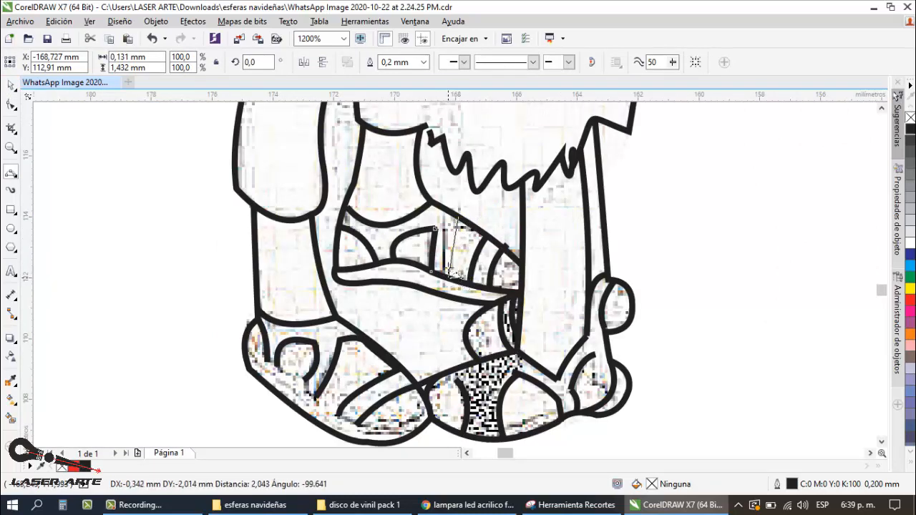
click(462, 240)
scroll(462, 240, down, 1)
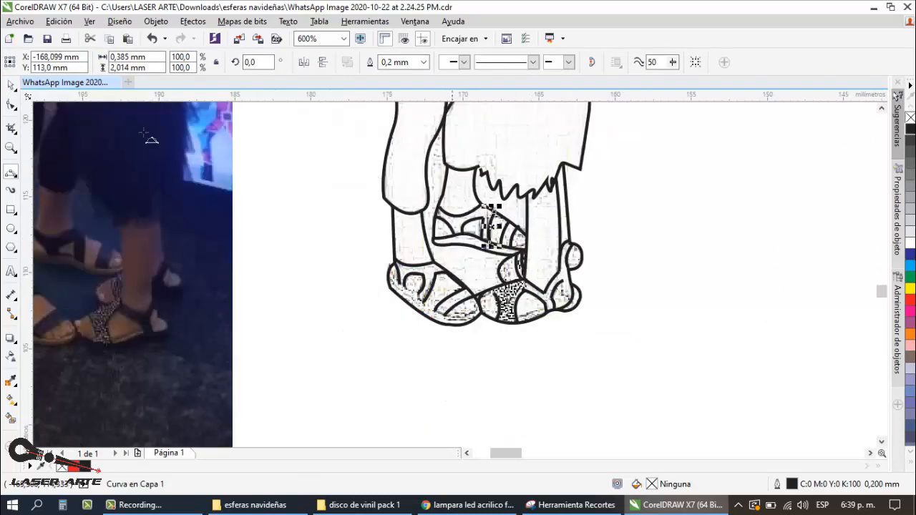
click(13, 86)
click(358, 188)
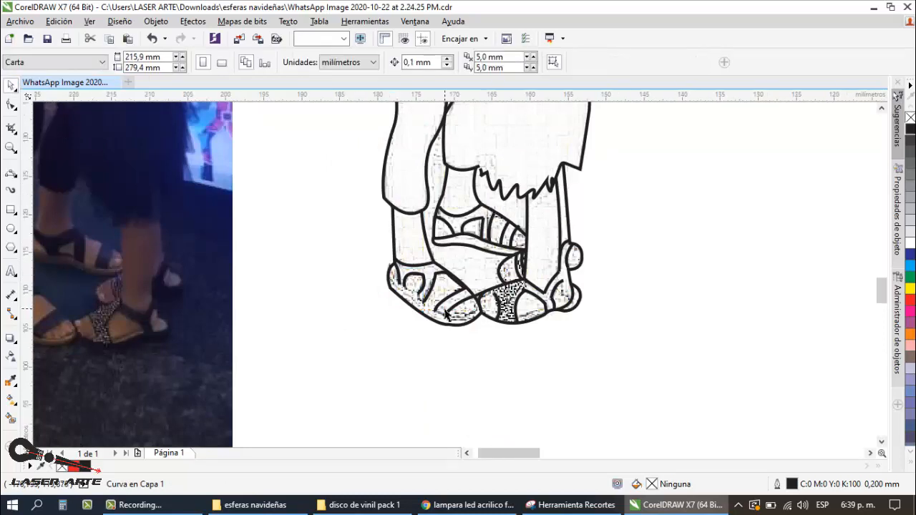
Step: Trace the insole line of the woman's front sandal from the heel to the toe tip, redoing the toe section
scroll(471, 304, down, 2)
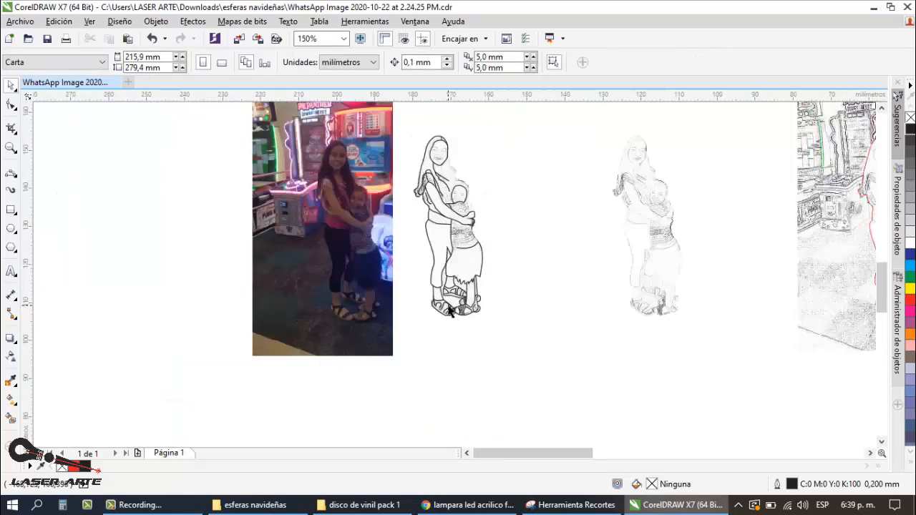
scroll(450, 310, up, 1)
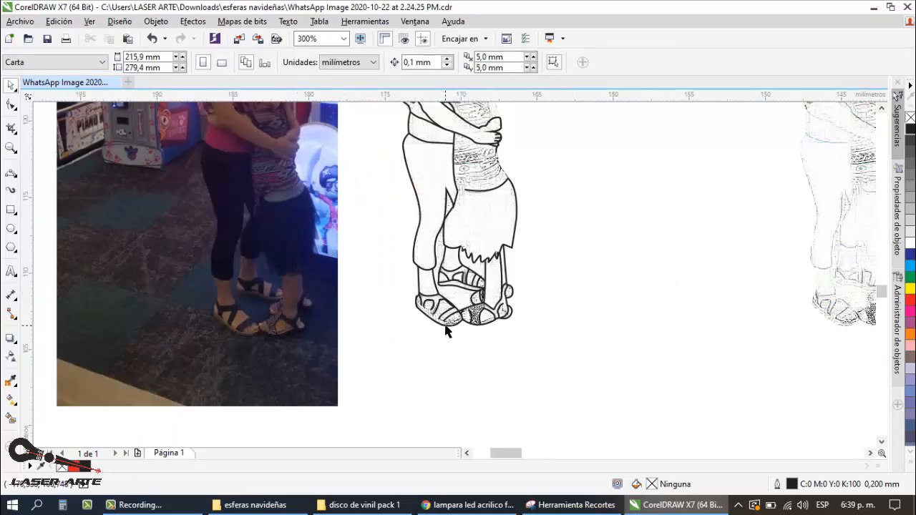
scroll(450, 326, up, 2)
click(9, 174)
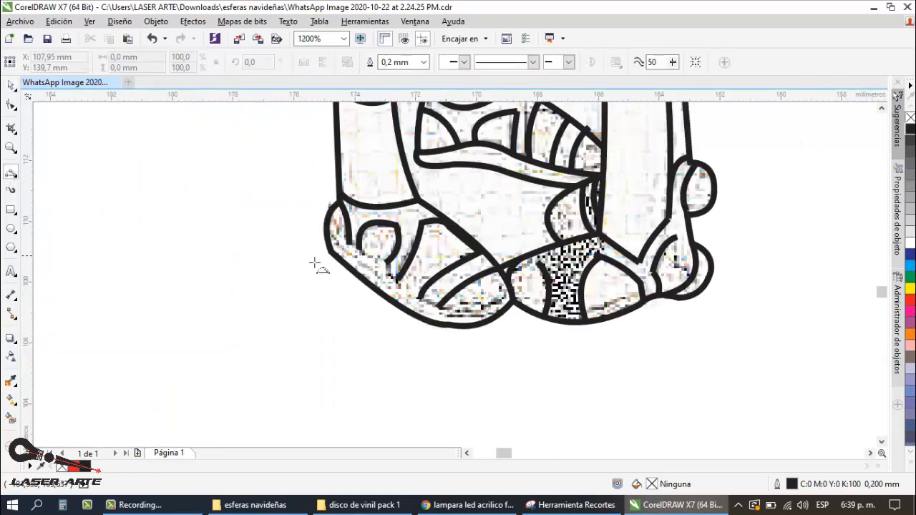
click(427, 306)
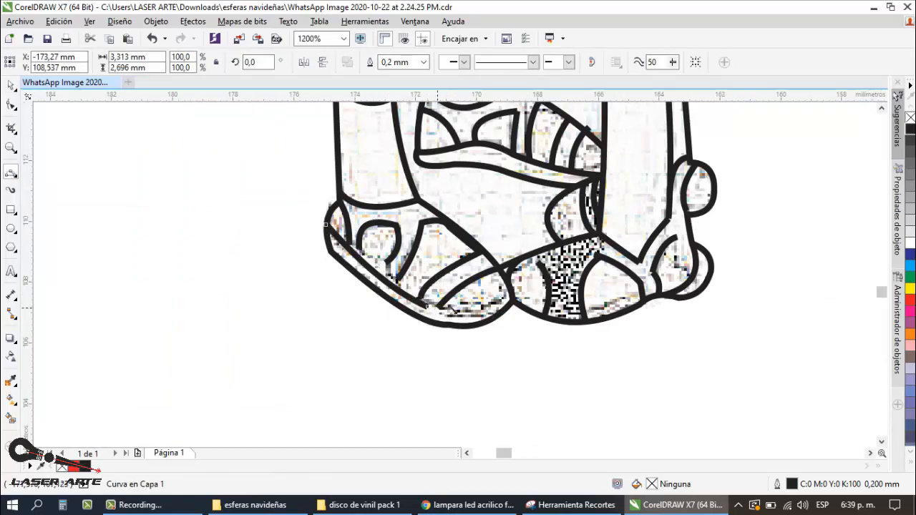
click(512, 300)
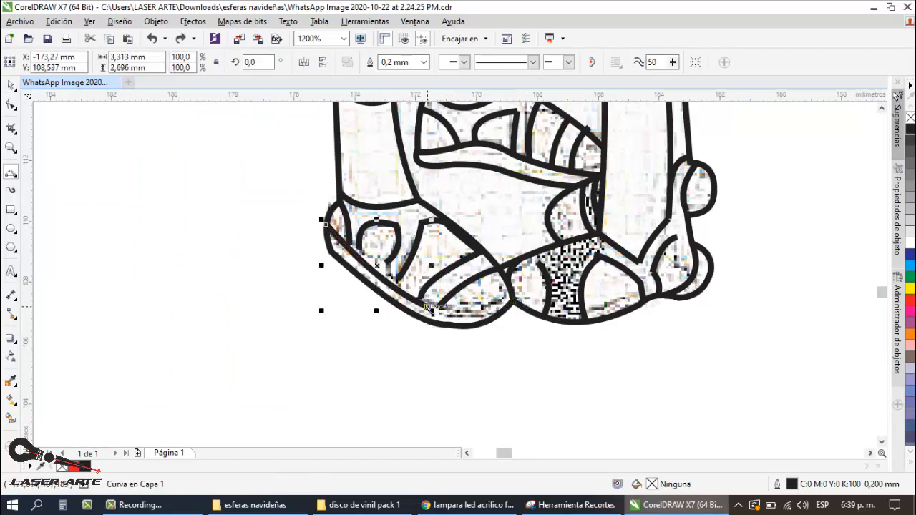
drag(512, 301, 512, 295)
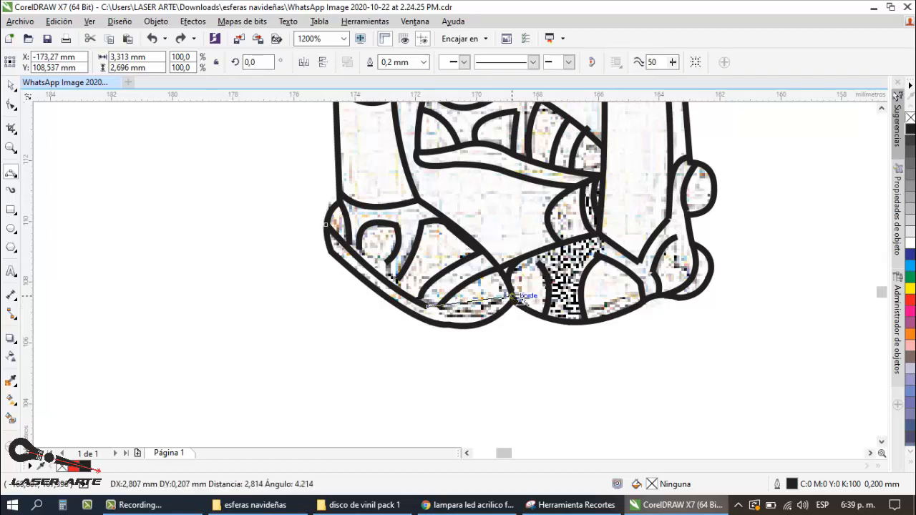
click(513, 294)
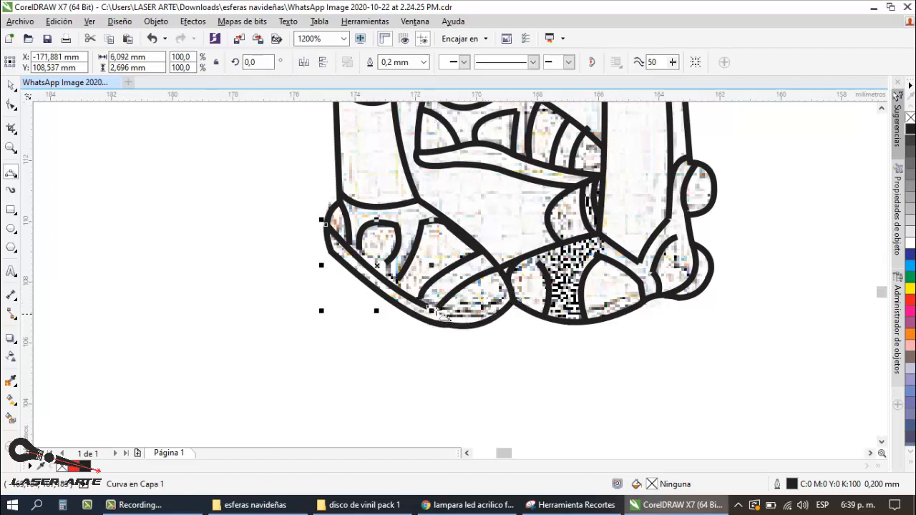
drag(512, 300, 509, 289)
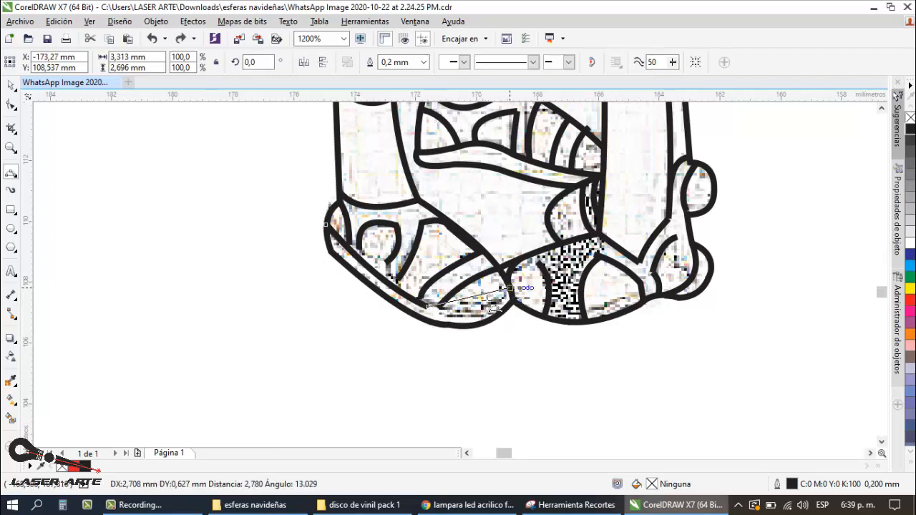
scroll(485, 320, down, 3)
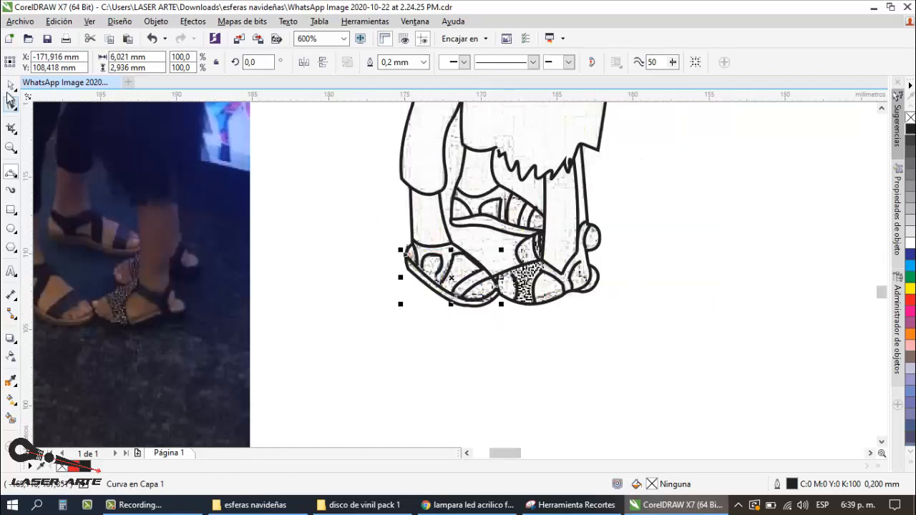
scroll(351, 299, down, 3)
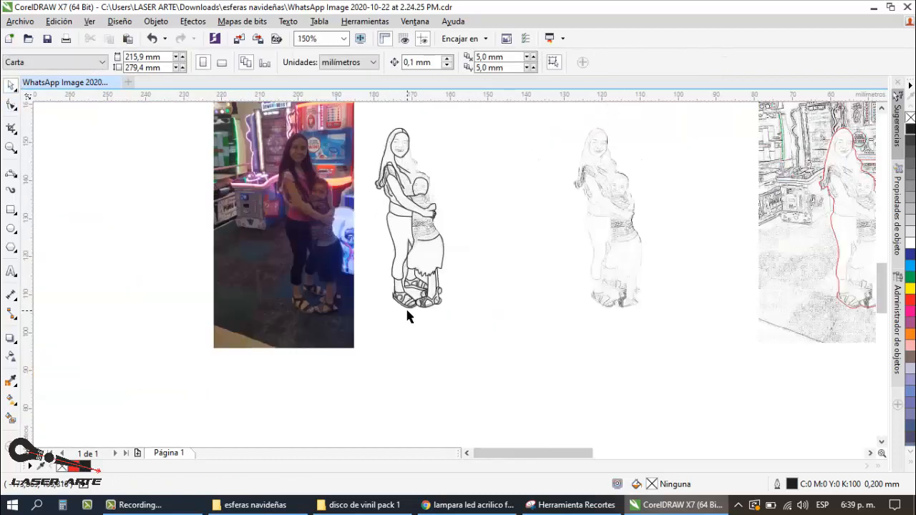
scroll(408, 277, up, 1)
scroll(399, 308, up, 1)
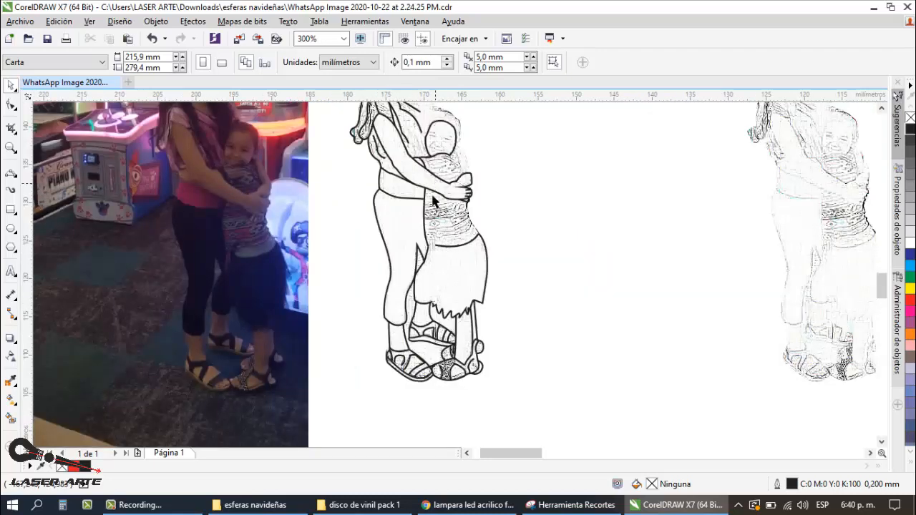
scroll(430, 251, up, 2)
scroll(388, 268, down, 1)
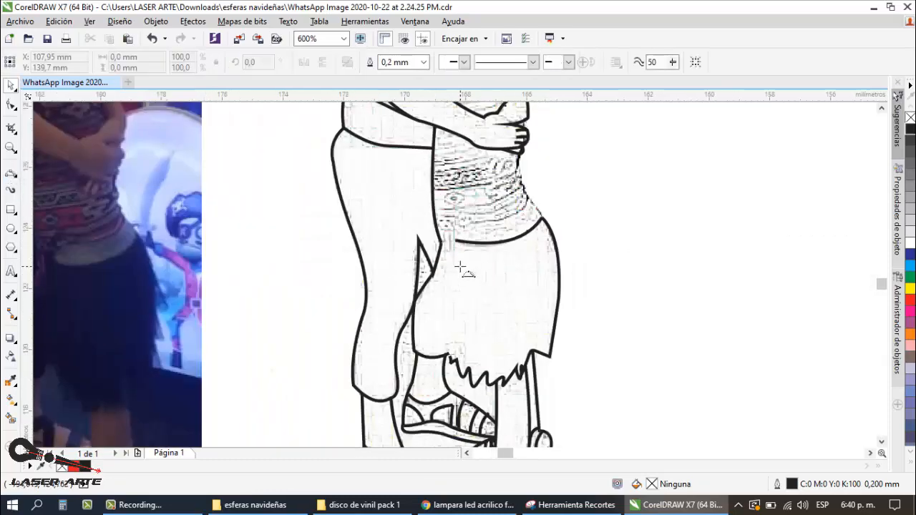
Step: Trace a curve from the inner end of the skirt's waistline down to the tip of the gap beside the woman's leg
scroll(459, 266, up, 1)
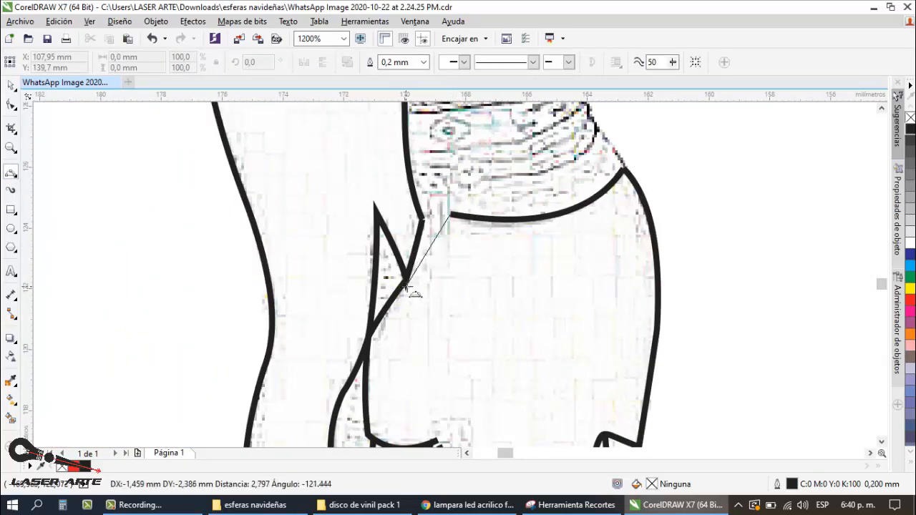
click(436, 257)
scroll(461, 258, down, 2)
scroll(468, 233, up, 2)
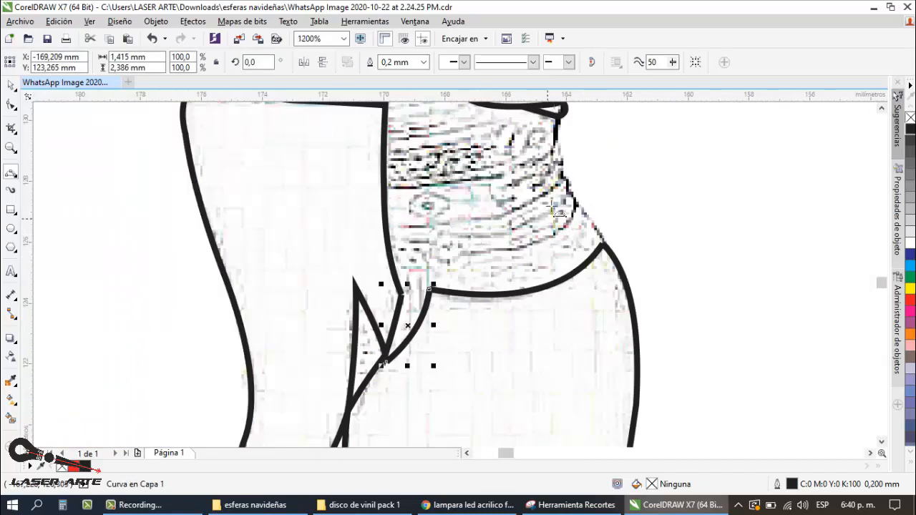
Step: Trace two curved fold lines across the lower part of the child's shirt above the waistline
drag(561, 180, 401, 225)
click(503, 214)
mouse_move(577, 204)
mouse_down()
mouse_move(496, 250)
mouse_move(447, 255)
mouse_move(603, 245)
mouse_up()
click(532, 244)
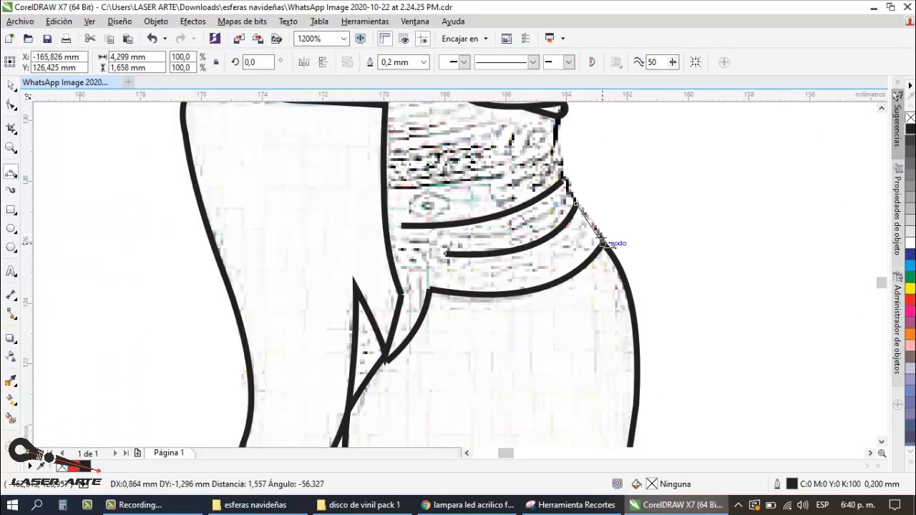
Step: Trace the outer side of the child's shirt in segments from the skirt's waist up to the hands
click(593, 223)
drag(561, 180, 576, 205)
click(571, 191)
drag(558, 116, 562, 181)
click(554, 150)
scroll(554, 150, down, 2)
scroll(548, 124, up, 2)
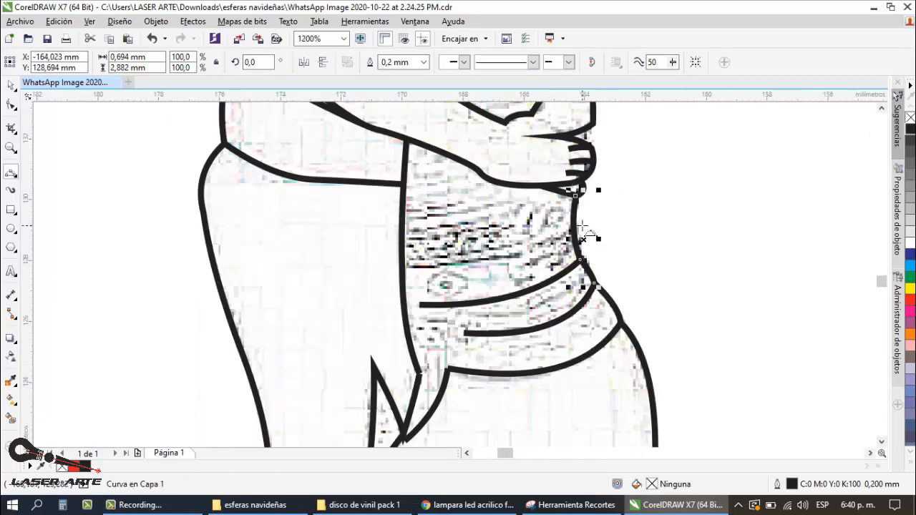
Step: Trace the curved stripe lines across the middle of the child's shirt just below the clasped hands
drag(572, 228, 401, 265)
click(500, 255)
mouse_move(565, 192)
mouse_down()
mouse_move(402, 229)
mouse_move(538, 186)
mouse_up()
click(488, 217)
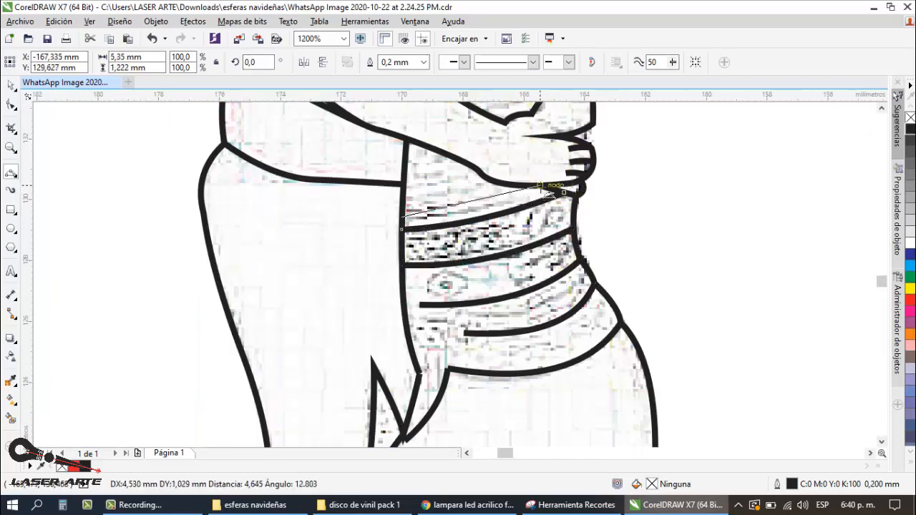
click(476, 208)
Step: Draw a closed almond-shaped motif about 1.4 mm wide and 0.9 mm high on the child's shirt band
scroll(480, 214, down, 2)
scroll(484, 220, up, 1)
scroll(465, 241, up, 2)
mouse_move(393, 261)
mouse_down()
mouse_move(430, 224)
mouse_move(477, 251)
mouse_move(431, 278)
mouse_move(477, 250)
mouse_move(636, 203)
mouse_up()
click(408, 238)
click(457, 233)
click(410, 274)
click(460, 271)
Step: Place two copies of the almond motif along the shirt band toward its outer edge
click(11, 85)
right_click(547, 237)
right_click(636, 203)
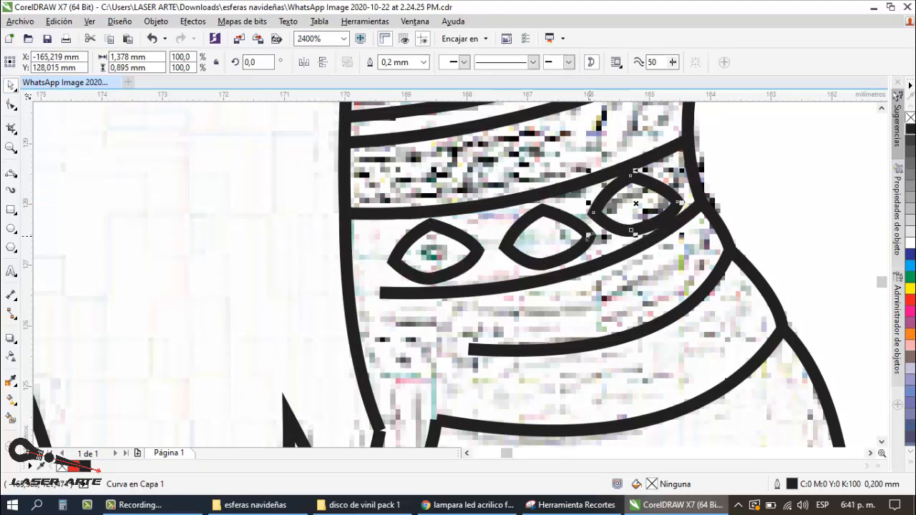
key(ctrl+z)
key(ctrl+z)
Step: Extend the edge of the woman's hair with a curve down to the side of the child's face
scroll(393, 274, down, 2)
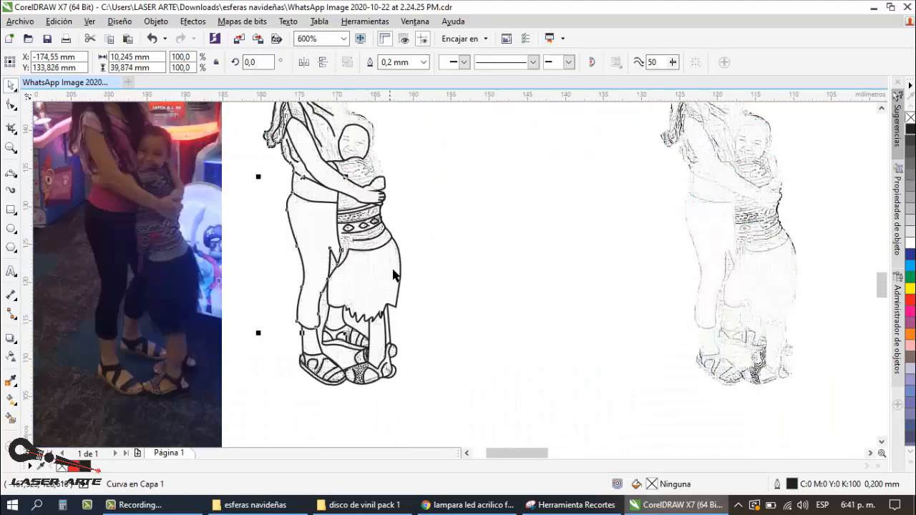
scroll(393, 274, up, 3)
key(F5)
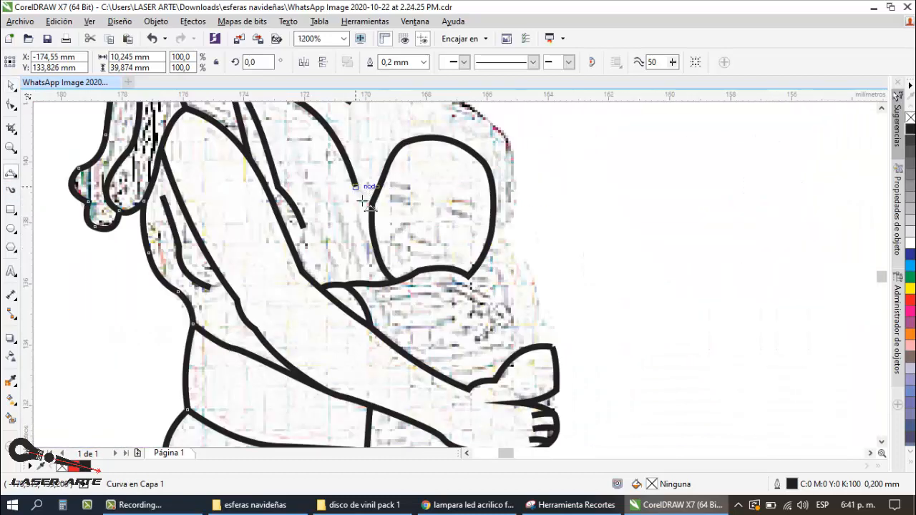
drag(355, 187, 374, 241)
click(367, 218)
Step: Draw freehand strands in the woman's hair between her upper arm and the child's face
scroll(424, 205, down, 2)
click(13, 174)
click(50, 169)
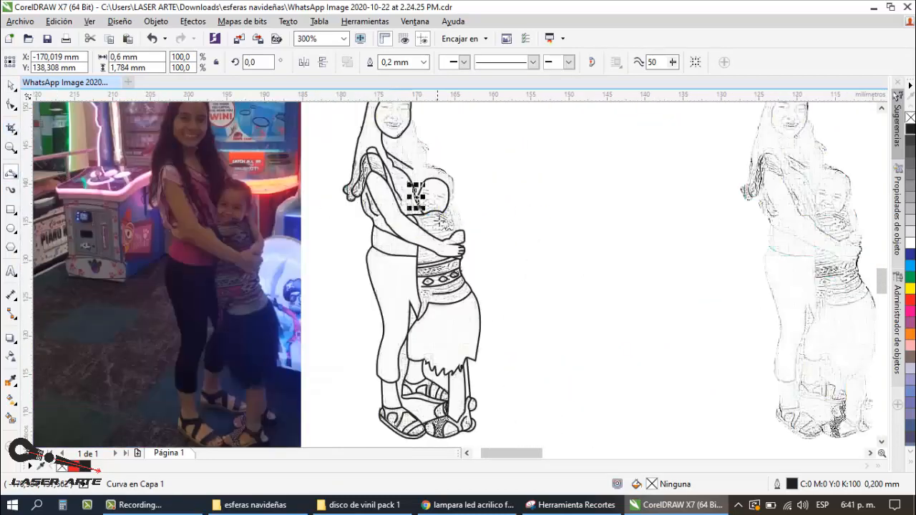
scroll(412, 184, up, 2)
drag(353, 156, 382, 259)
drag(385, 163, 421, 275)
scroll(407, 231, down, 2)
scroll(404, 244, up, 2)
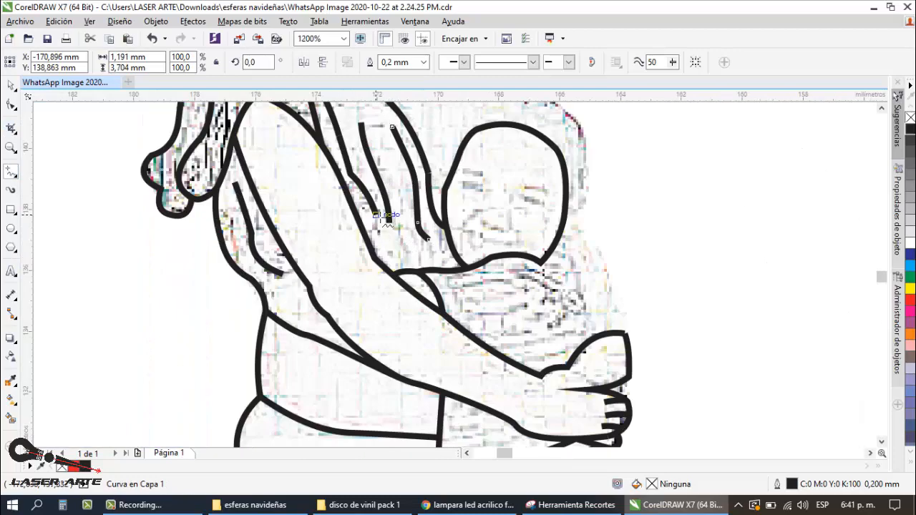
drag(384, 217, 403, 271)
Step: Add freehand hair strands beside the woman's neck and face and at the crown of her head
scroll(488, 231, down, 2)
scroll(440, 150, up, 1)
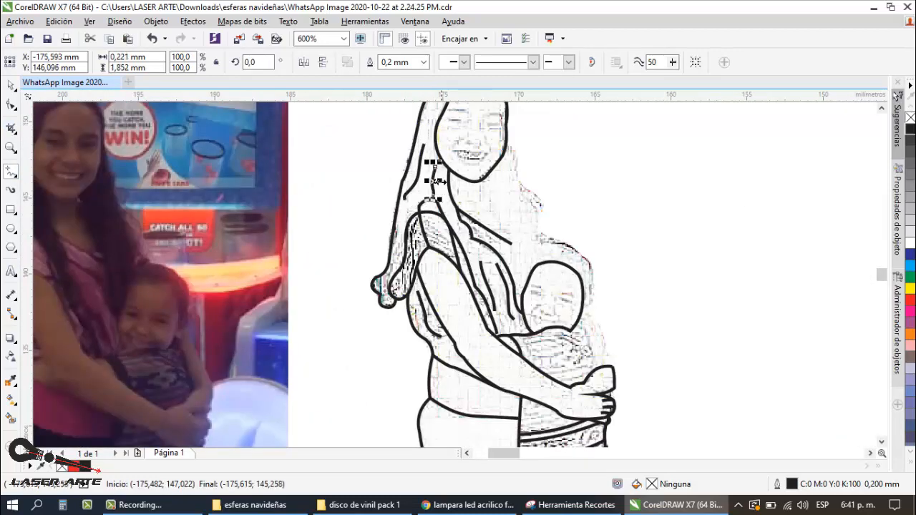
scroll(485, 261, down, 1)
scroll(469, 177, up, 2)
drag(439, 155, 400, 236)
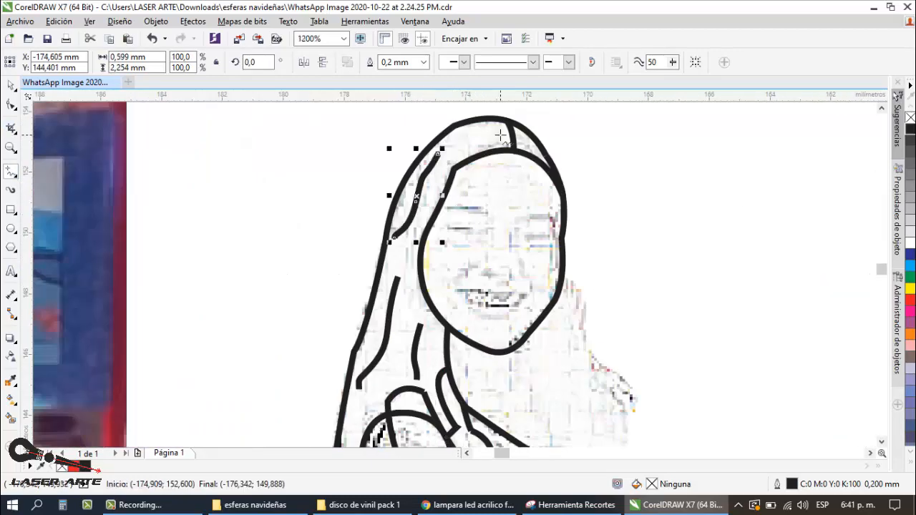
drag(499, 135, 461, 154)
click(10, 85)
click(307, 165)
Step: Add a freehand strand about 2.6 mm long near the lower outer edge of the hair behind the woman's shoulder
scroll(483, 198, down, 2)
scroll(460, 263, up, 1)
key(F5)
scroll(461, 263, up, 1)
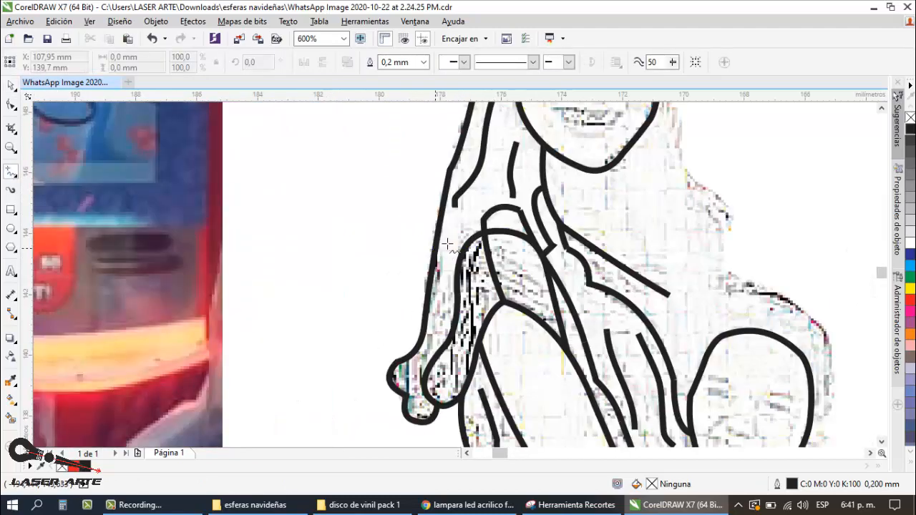
click(11, 86)
click(251, 295)
Step: Trace the wavy outer edge of the woman's hair from her jaw to the tip beyond her shoulder with 3-point curves
scroll(252, 295, down, 1)
scroll(503, 229, down, 1)
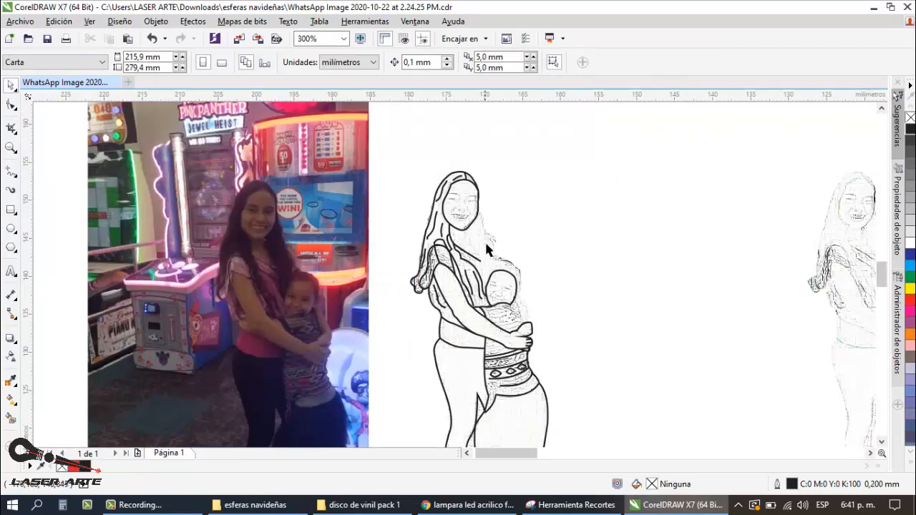
scroll(508, 256, up, 1)
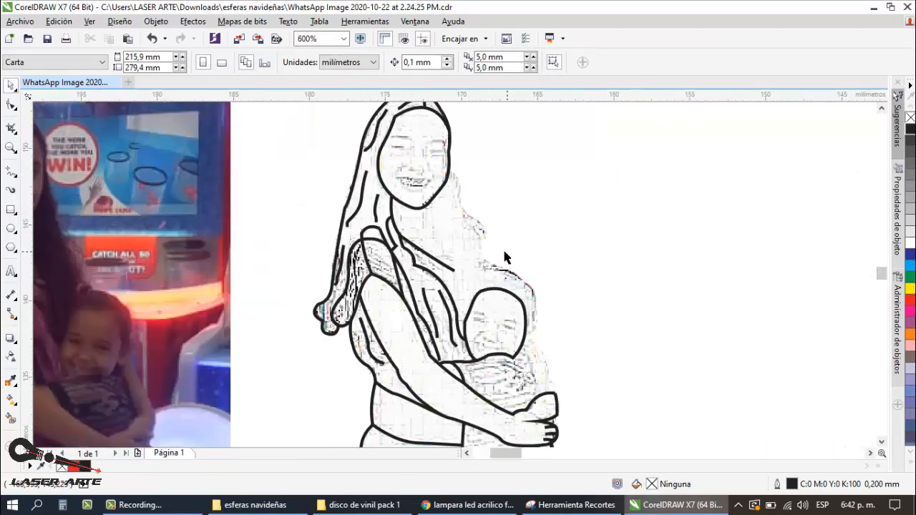
click(11, 171)
click(79, 262)
scroll(495, 181, up, 1)
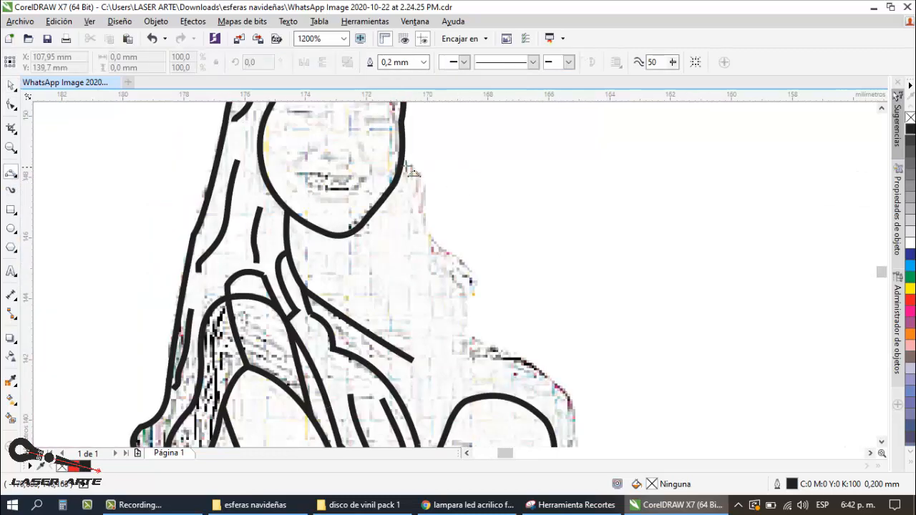
mouse_move(401, 152)
mouse_down()
mouse_move(434, 246)
mouse_move(473, 296)
mouse_up()
click(420, 178)
click(432, 242)
click(474, 270)
Step: Continue the outer edge of the woman's hair with curves down to the top of the child's head
scroll(533, 223, down, 1)
scroll(513, 298, up, 1)
drag(494, 221, 540, 283)
click(487, 242)
click(512, 276)
scroll(439, 218, down, 1)
scroll(581, 336, up, 1)
Step: Trace the outer contour of the child's head, shoulder and arm down to the hand
mouse_move(395, 164)
mouse_down()
mouse_move(447, 209)
mouse_move(449, 303)
mouse_up()
click(435, 187)
click(455, 249)
scroll(445, 193, down, 1)
scroll(471, 251, up, 1)
drag(409, 188, 452, 298)
click(439, 229)
scroll(448, 288, up, 1)
click(459, 263)
scroll(462, 259, down, 2)
scroll(458, 249, down, 1)
click(10, 85)
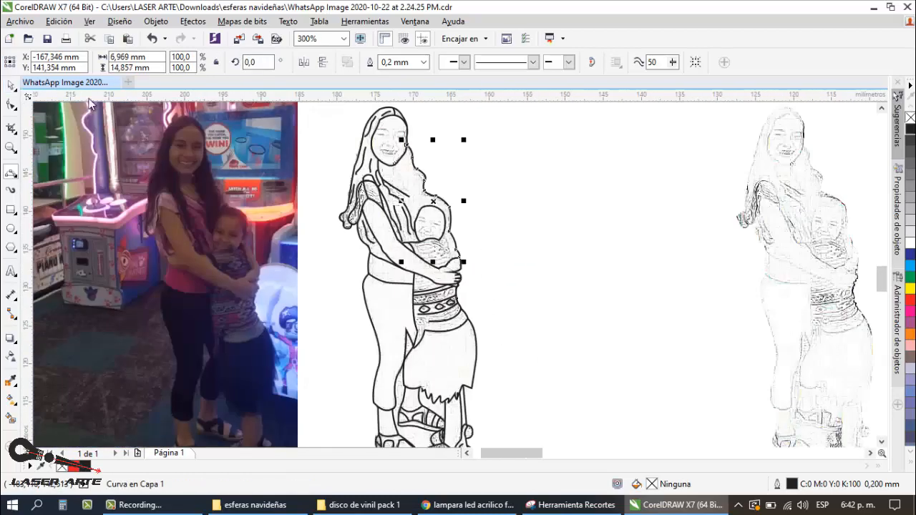
click(506, 208)
Step: Trace the child's two eyebrows and two closed eyes with short 3-point curves
scroll(459, 224, down, 1)
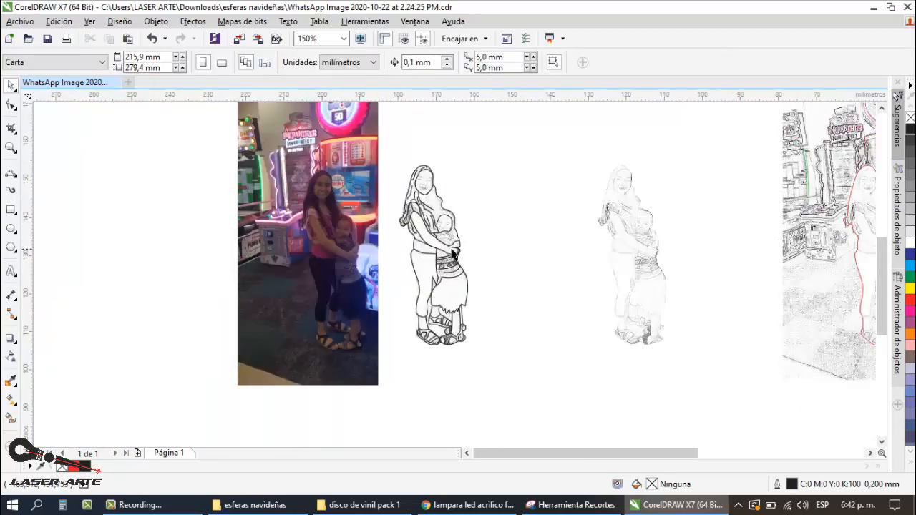
scroll(449, 236, down, 1)
scroll(448, 235, up, 1)
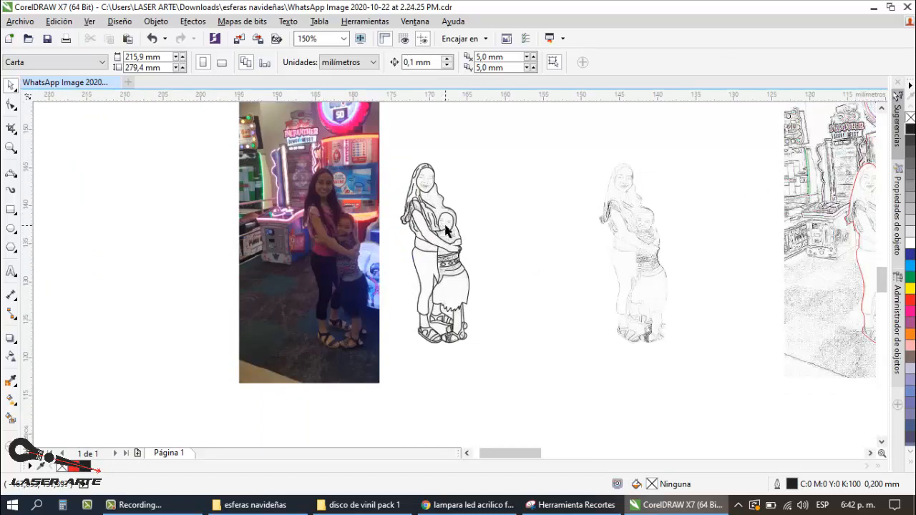
scroll(444, 235, up, 2)
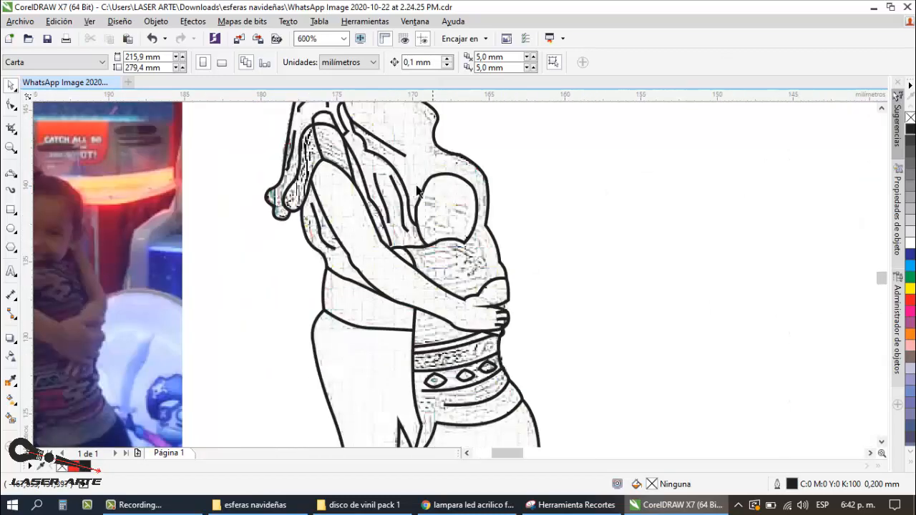
click(10, 175)
scroll(434, 208, up, 2)
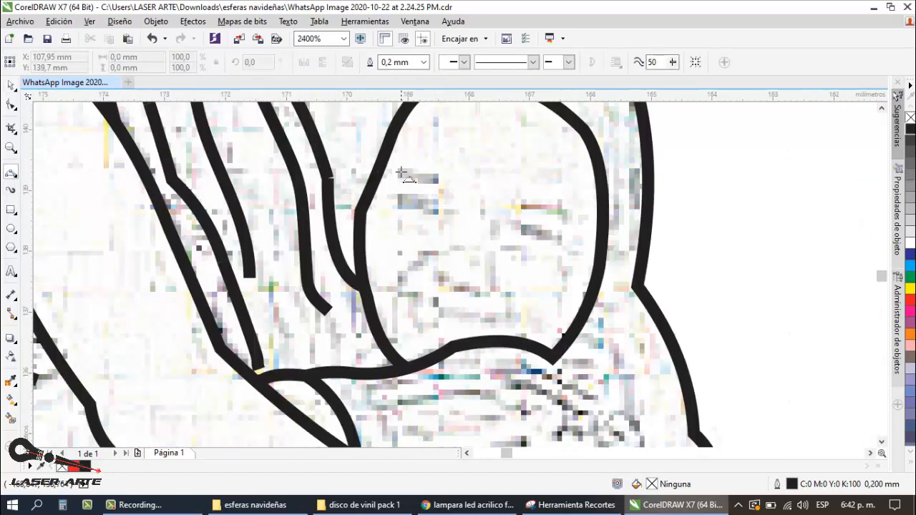
drag(402, 172, 448, 185)
drag(518, 203, 576, 223)
drag(393, 198, 449, 212)
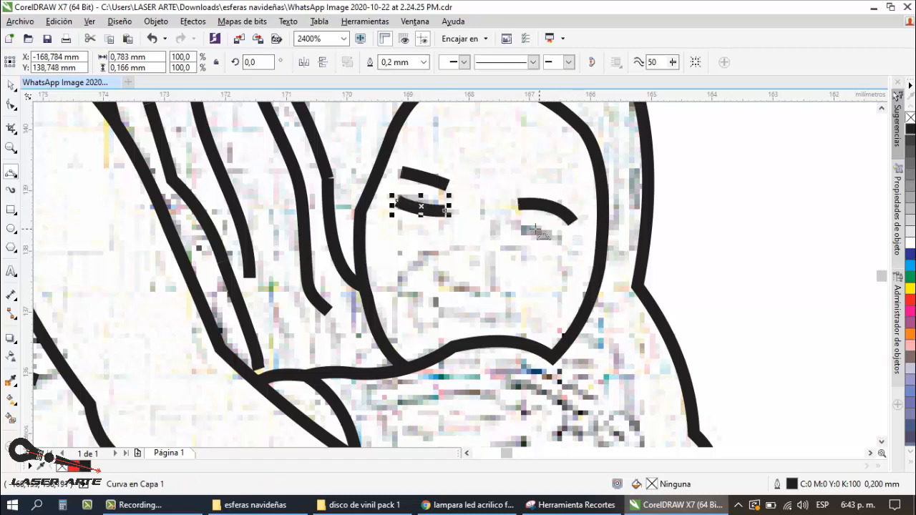
drag(520, 224, 562, 243)
Step: Trace the child's nose and smile with short 3-point curves
scroll(501, 236, down, 2)
scroll(487, 228, up, 2)
drag(491, 206, 481, 246)
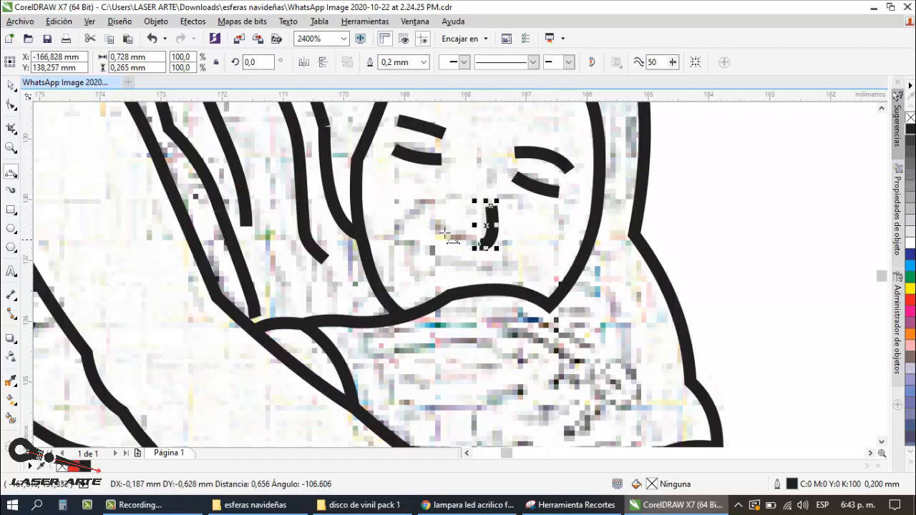
drag(428, 220, 469, 244)
scroll(468, 244, down, 1)
scroll(470, 286, up, 1)
mouse_move(398, 206)
mouse_down()
mouse_move(451, 226)
mouse_move(488, 216)
mouse_up()
Step: Trace the woman's two eyebrows as short arched curves
scroll(451, 226, down, 3)
scroll(460, 216, up, 2)
click(464, 206)
drag(350, 206, 273, 191)
click(309, 190)
scroll(310, 192, down, 3)
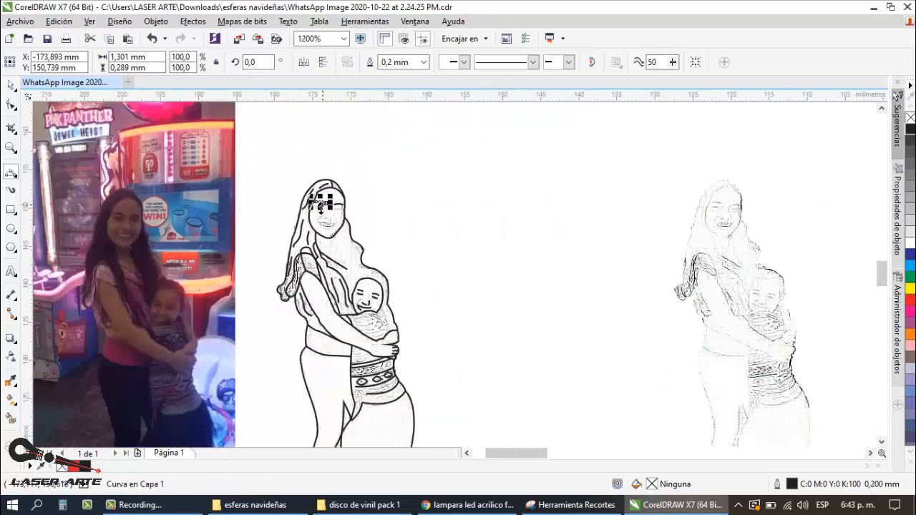
Step: Trace the woman's smile with a nearly straight upper lip about 2.3 mm wide and a curved lower lip
scroll(312, 211, up, 1)
scroll(363, 217, up, 1)
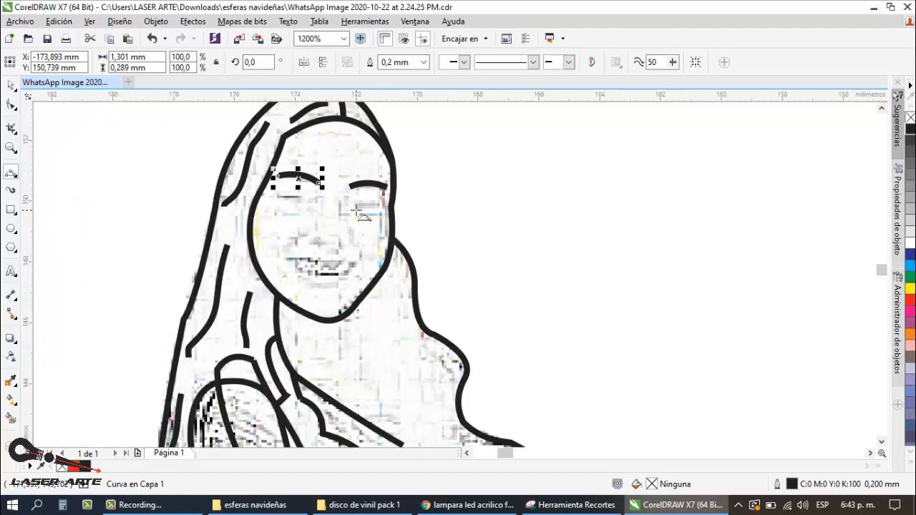
scroll(405, 164, down, 1)
scroll(361, 208, up, 2)
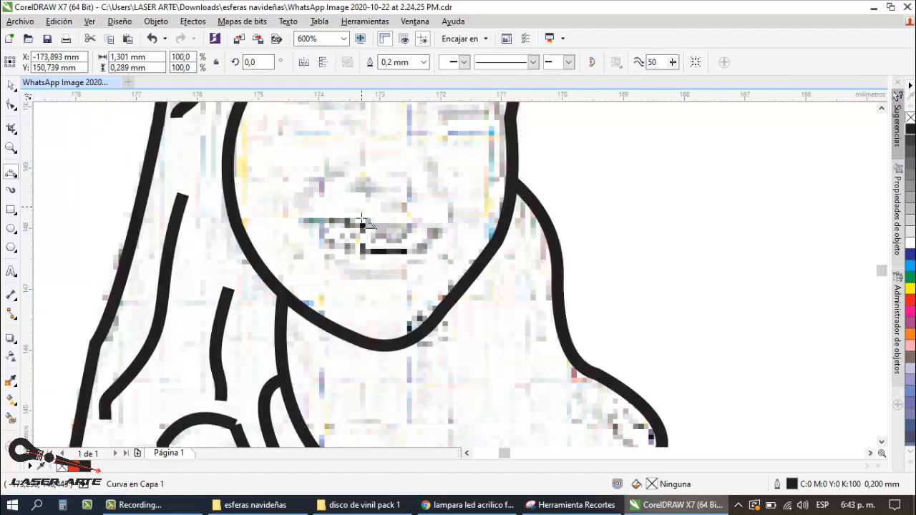
drag(441, 223, 319, 221)
click(392, 219)
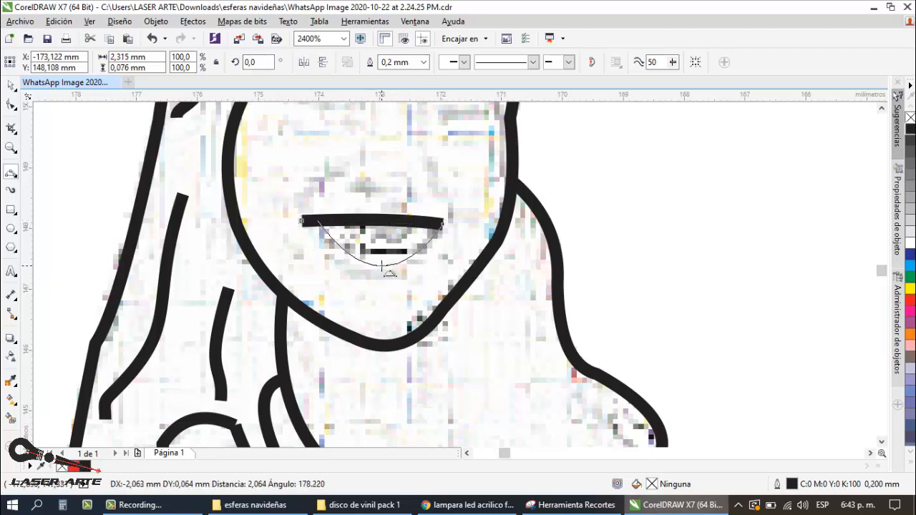
click(379, 259)
Step: Outline the woman's two eyes as closed almond shapes about 1.1 mm wide from upper and lower curves
scroll(429, 215, down, 2)
scroll(470, 188, up, 1)
scroll(470, 188, down, 1)
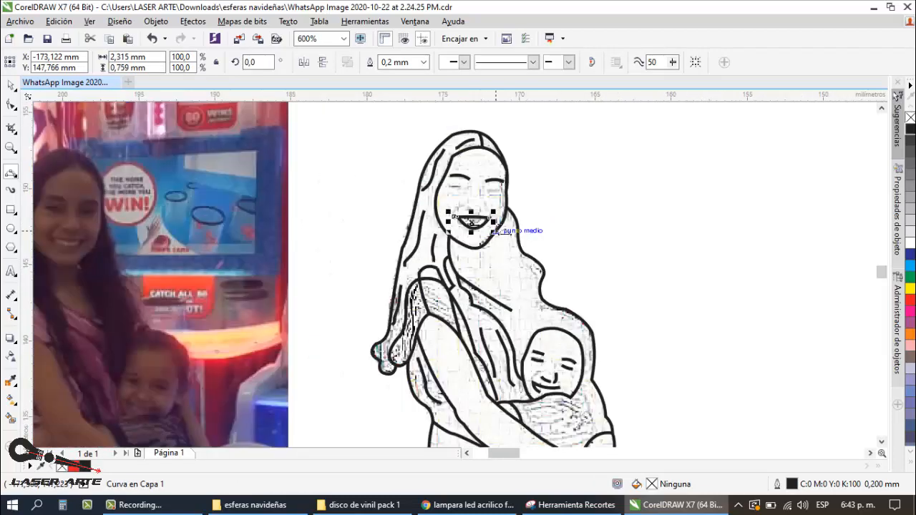
scroll(462, 194, up, 2)
drag(431, 176, 499, 184)
click(457, 193)
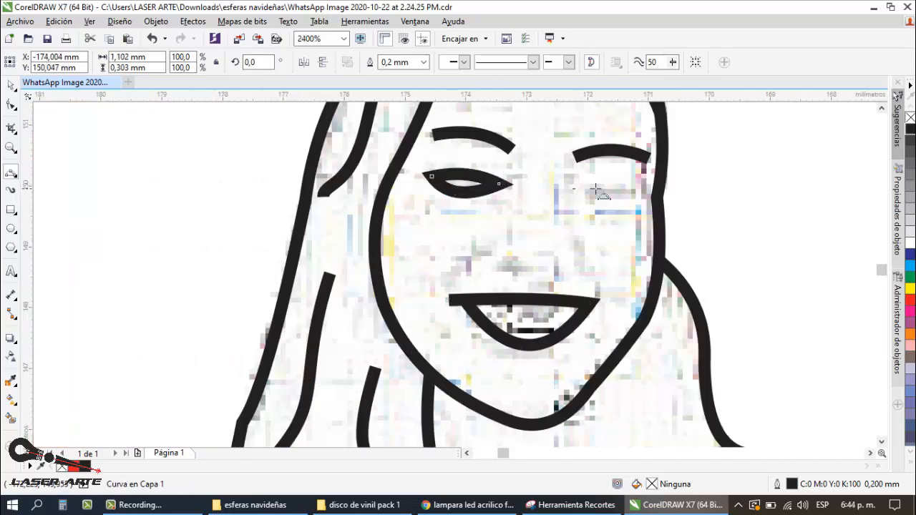
click(606, 181)
drag(573, 188, 640, 193)
click(604, 203)
Step: Trace the curved nostril wings on both sides of the woman's nose
scroll(477, 194, down, 2)
scroll(478, 201, up, 2)
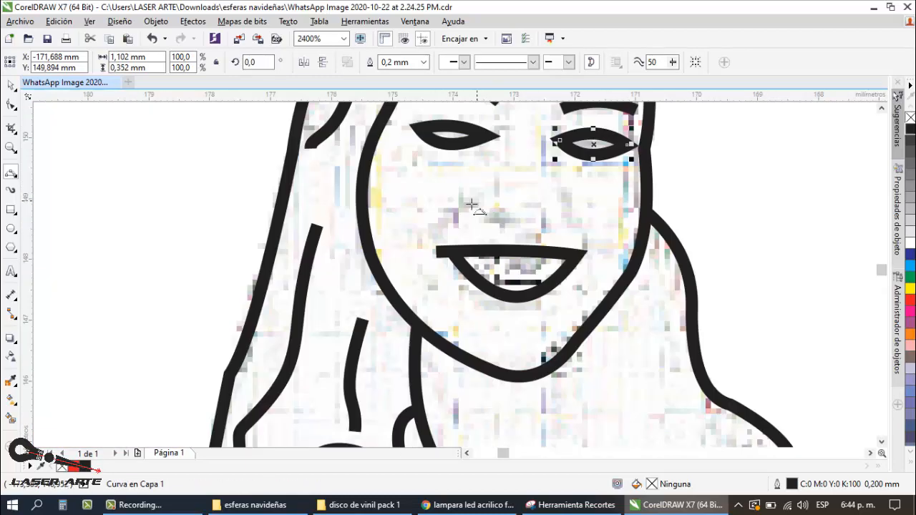
drag(476, 200, 443, 221)
click(454, 207)
scroll(608, 212, down, 1)
scroll(615, 215, up, 1)
drag(553, 200, 570, 225)
click(564, 212)
Step: Trace the bridge and tip of the woman's nose, undoing the unsuitable curves and redrawing them
scroll(438, 188, down, 1)
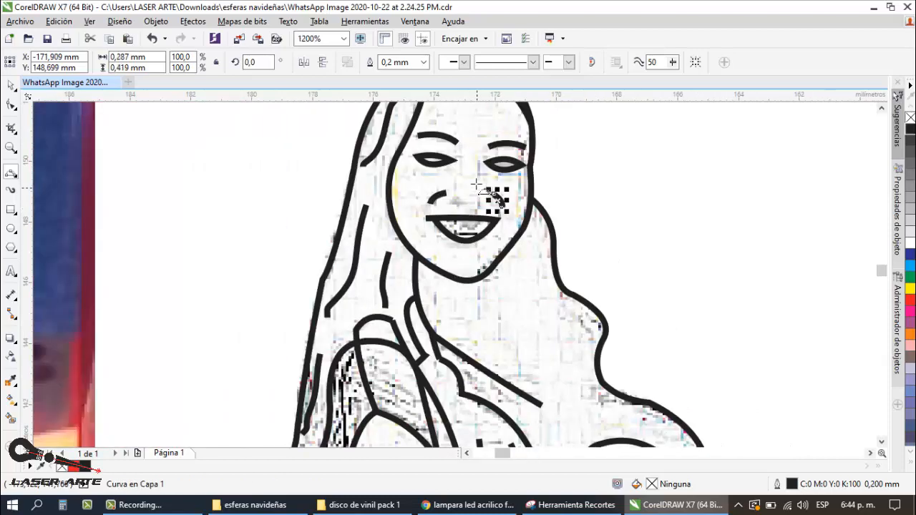
scroll(479, 183, up, 1)
mouse_move(482, 141)
mouse_down()
mouse_move(482, 220)
mouse_move(440, 213)
mouse_move(452, 218)
mouse_up()
click(478, 166)
key(ctrl+z)
key(ctrl+z)
click(486, 215)
click(440, 219)
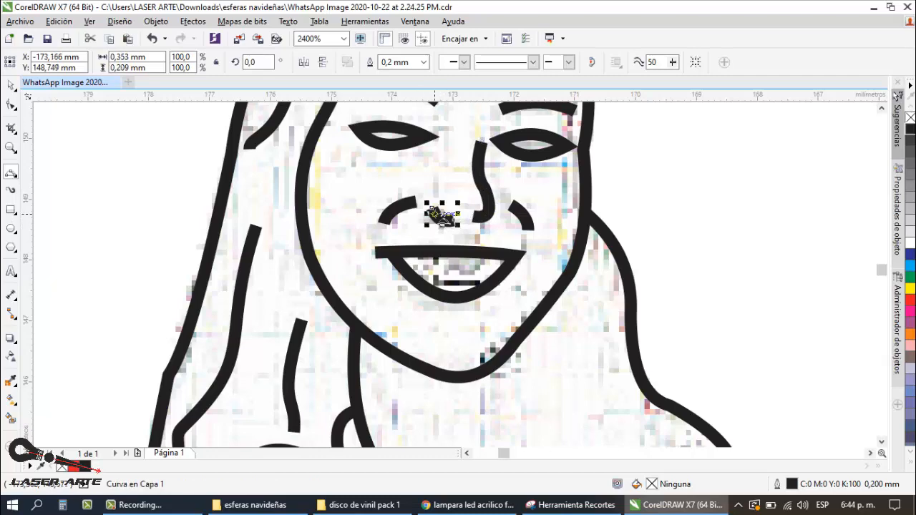
Step: Select the whole traced line drawing of the woman and child between the photo and the faint sketch
click(11, 86)
key(F4)
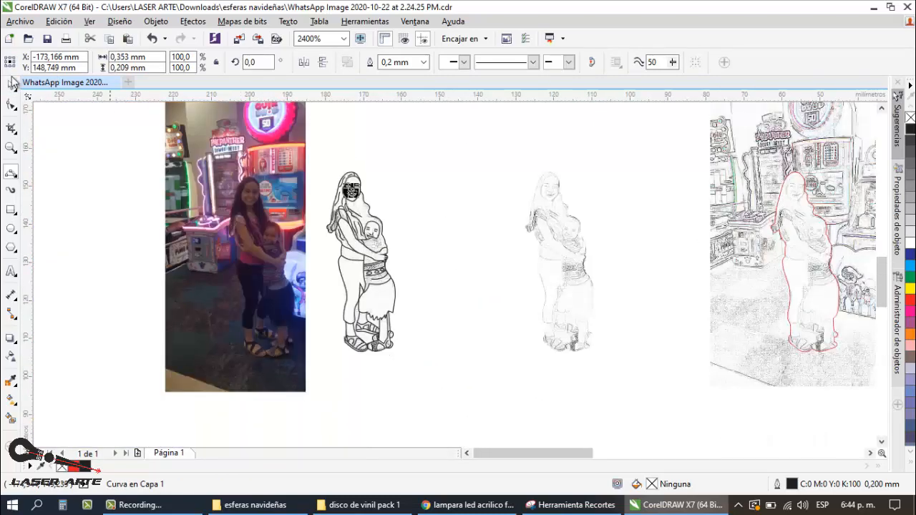
click(456, 146)
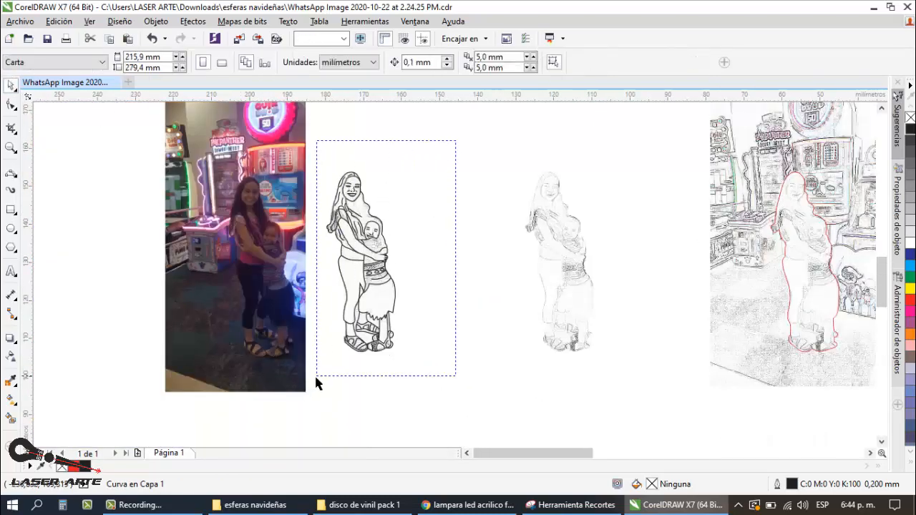
drag(315, 376, 313, 363)
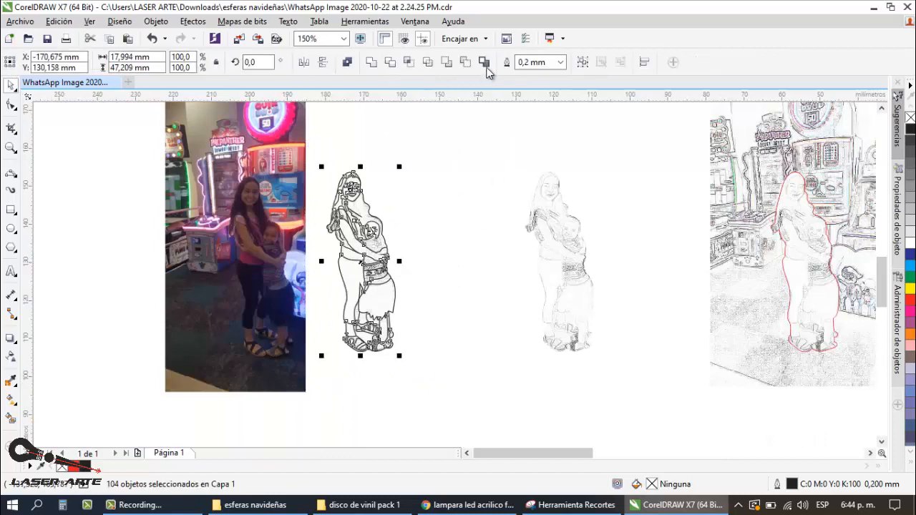
Step: Set the outline width of the whole selected line drawing to Muy fina
click(560, 62)
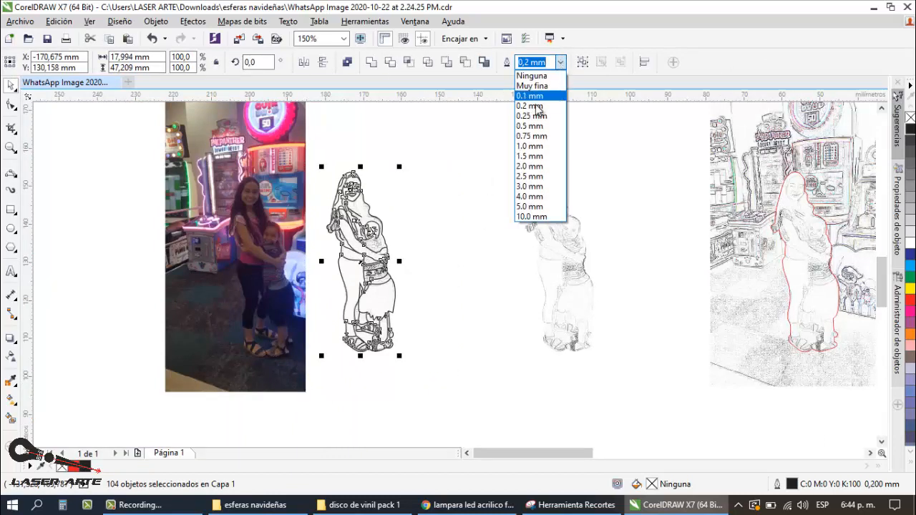
click(533, 86)
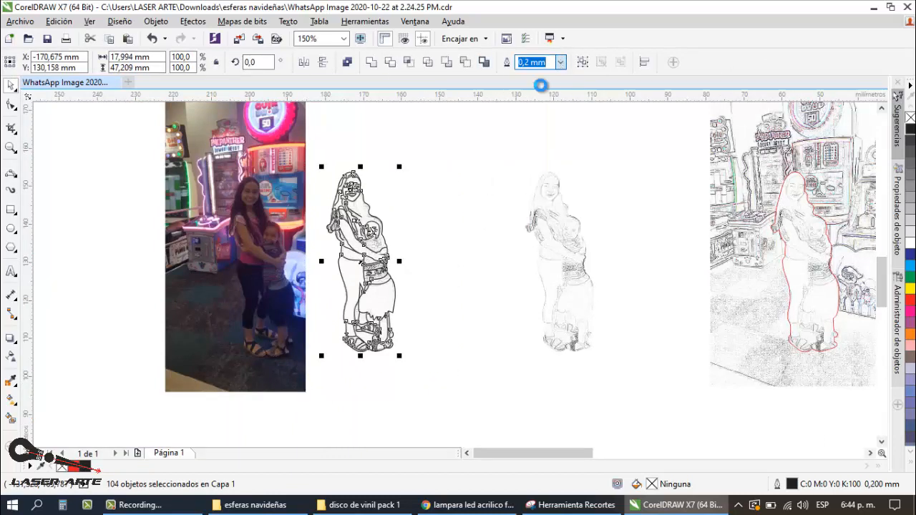
click(131, 506)
click(131, 505)
click(458, 163)
Step: Trace a curved line about 2.5 mm wide from the child's cheek across to the edge of the woman's blouse
scroll(364, 207, up, 2)
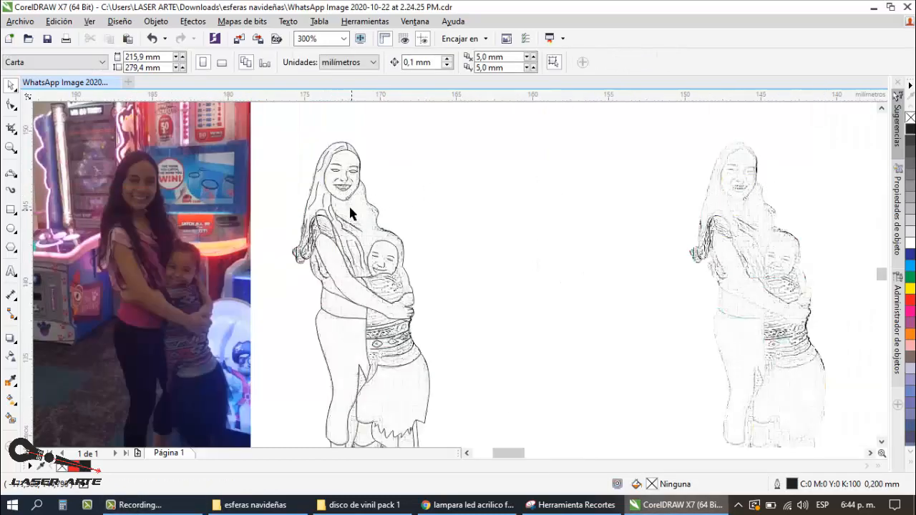
scroll(348, 206, up, 1)
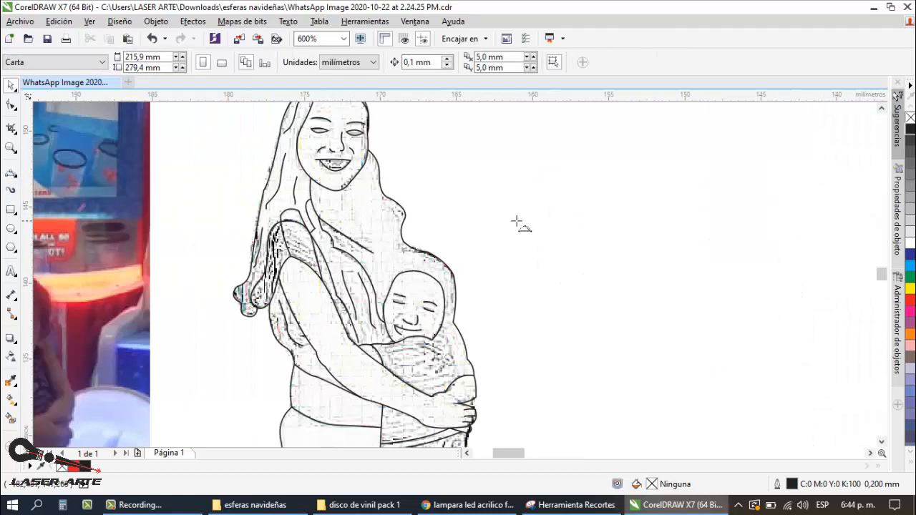
scroll(516, 223, down, 1)
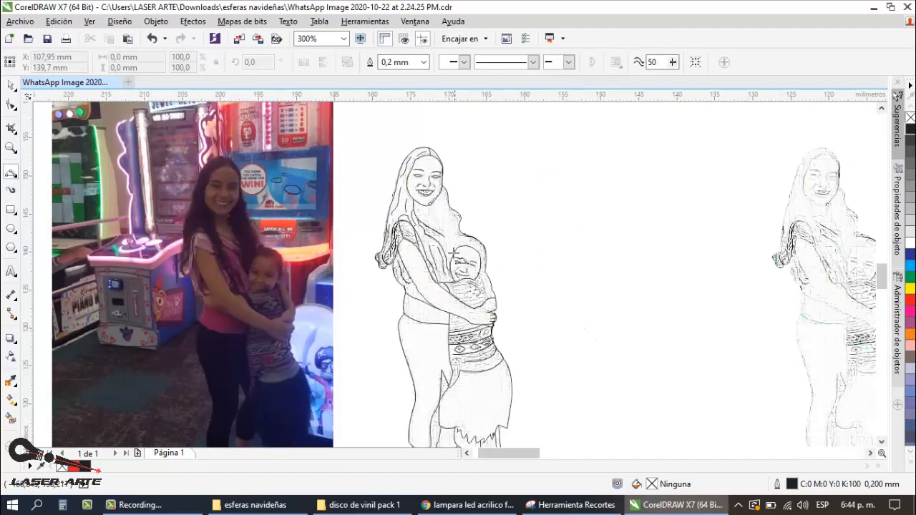
scroll(453, 252, up, 1)
scroll(453, 252, down, 1)
scroll(453, 294, up, 2)
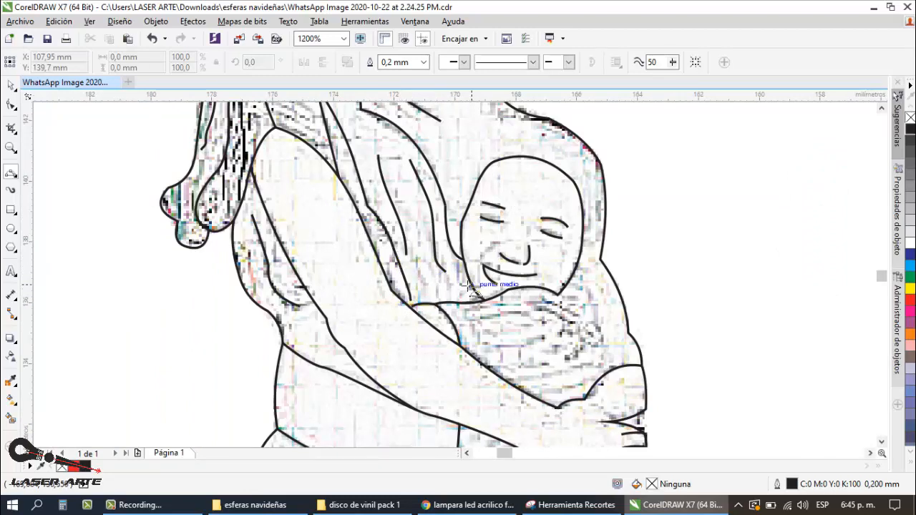
drag(470, 285, 396, 256)
click(443, 281)
click(407, 265)
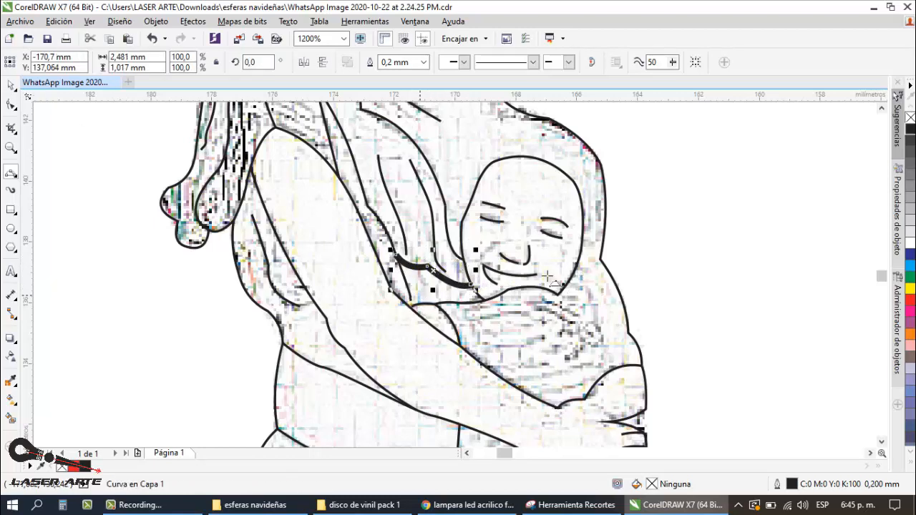
Step: Select the whole line drawing including the newest curve, set its outline width to Muy fina and color the outlines red
scroll(66, 107, up, 1)
scroll(270, 211, down, 2)
scroll(396, 280, up, 2)
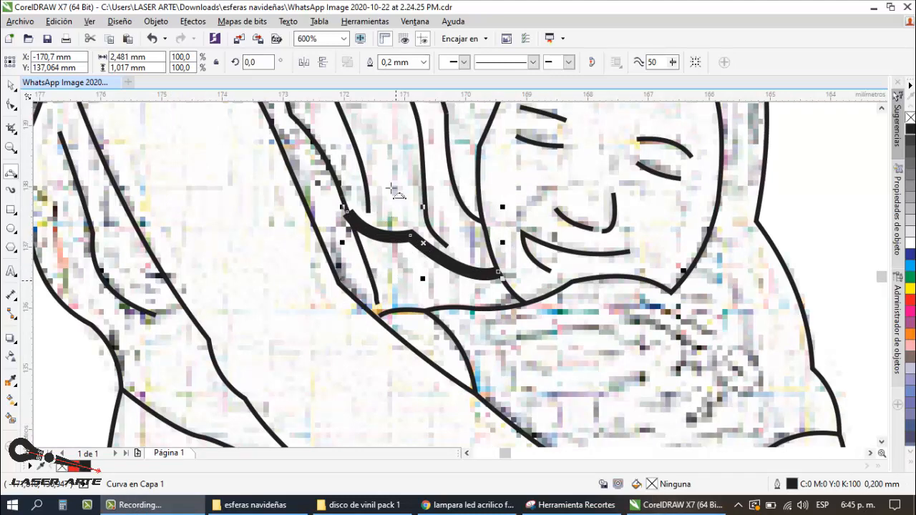
scroll(435, 276, down, 2)
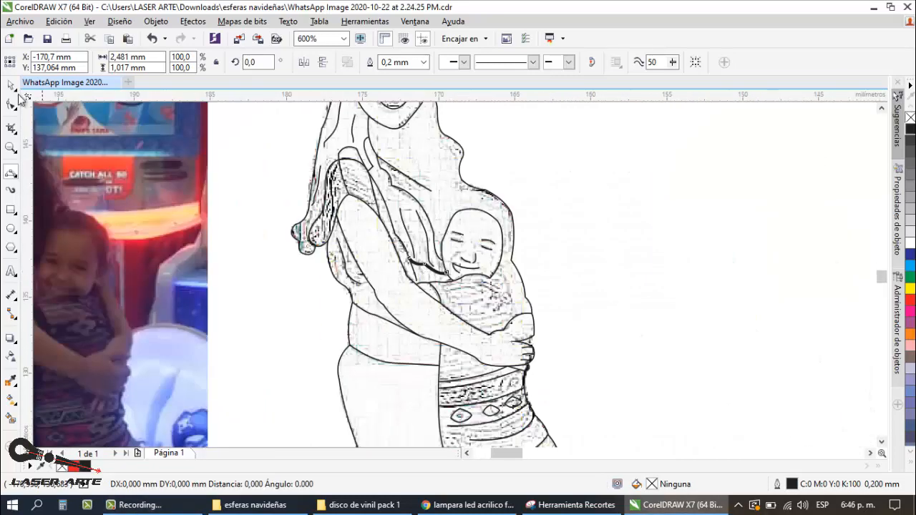
click(11, 85)
scroll(432, 252, down, 2)
drag(488, 168, 379, 392)
click(560, 62)
click(535, 85)
right_click(910, 300)
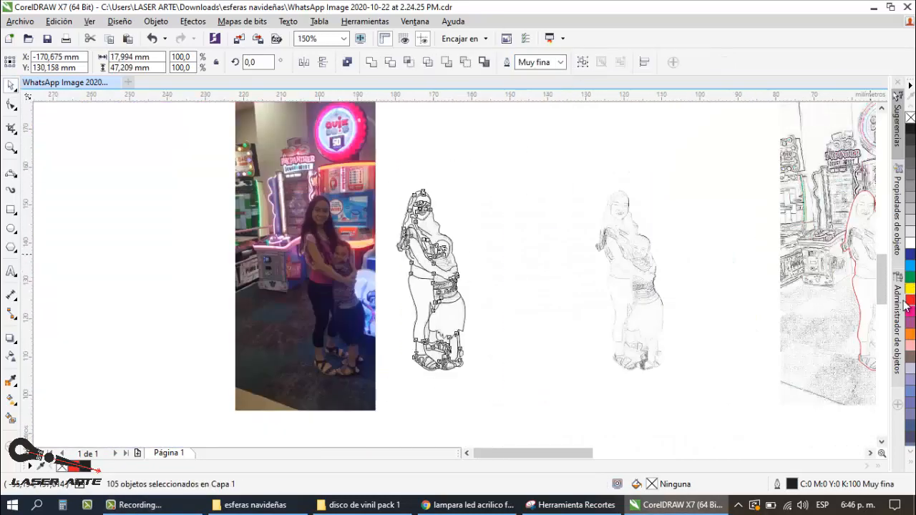
click(522, 236)
Step: Set the outline width for new three-point curves to Muy fina
scroll(424, 225, up, 1)
scroll(451, 264, down, 1)
scroll(443, 269, up, 1)
click(11, 174)
click(424, 62)
click(400, 95)
click(424, 62)
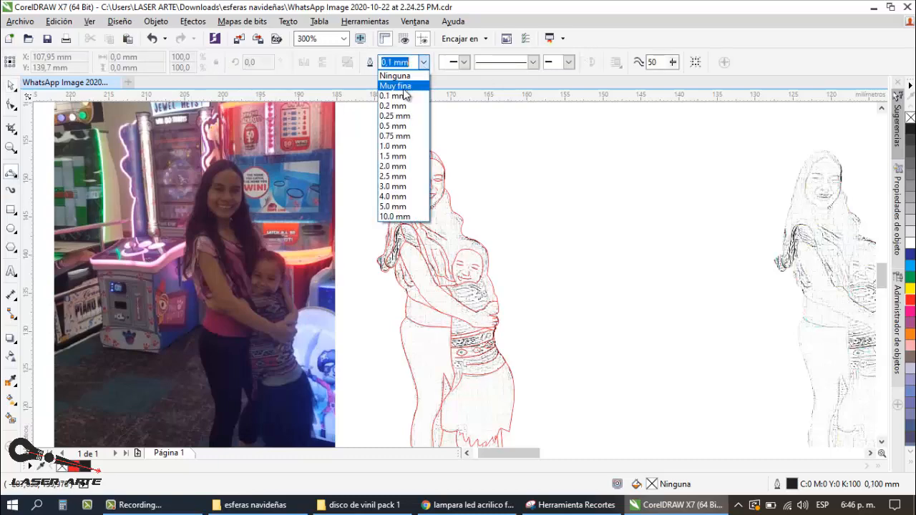
click(404, 87)
Step: Trace the inner edge of the woman's hair below her chin with a curve about 2.6 mm tall
scroll(432, 222, up, 1)
scroll(451, 206, down, 1)
scroll(436, 206, up, 1)
scroll(457, 192, up, 1)
drag(444, 187, 462, 255)
click(449, 200)
click(462, 256)
scroll(465, 236, down, 3)
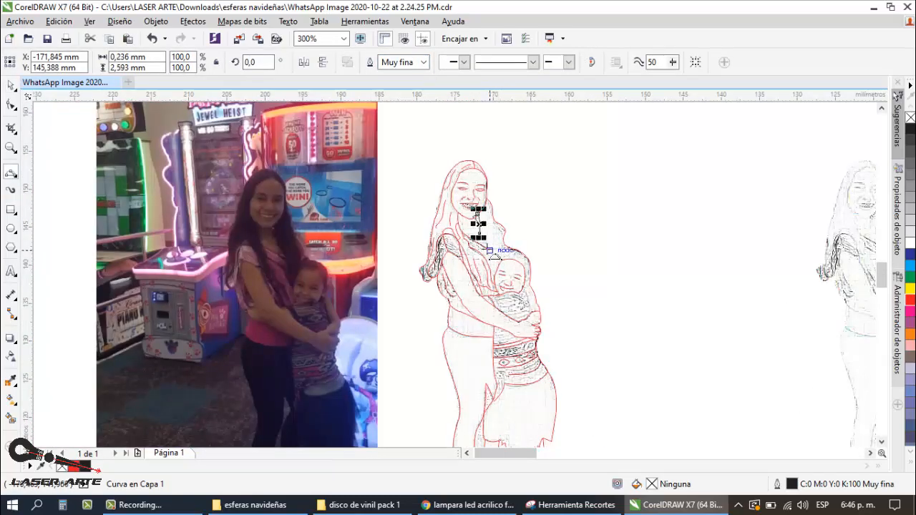
Step: Extend the inner hair edge with two more curves down to the blouse, for a total height of about 6.6 mm
scroll(465, 214, up, 3)
click(466, 215)
drag(488, 230, 491, 310)
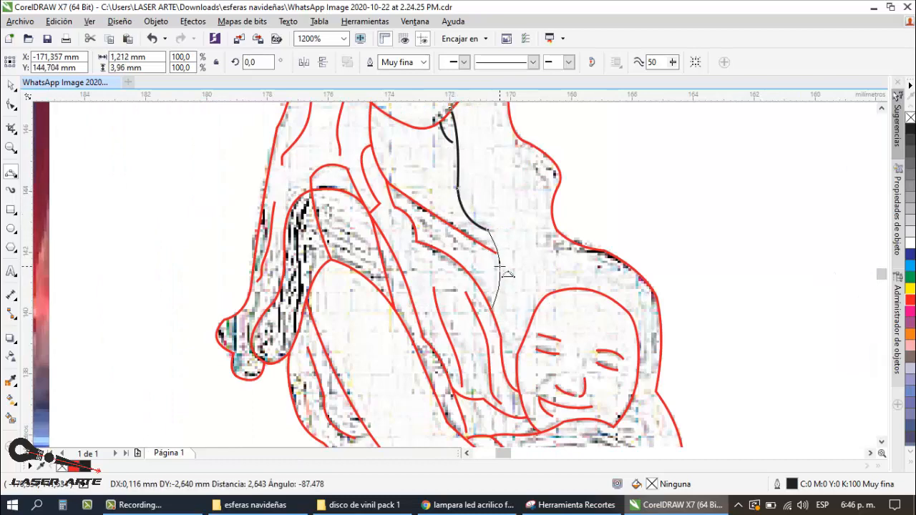
click(498, 260)
Step: Draw a curve about 2.2 mm tall joining the top of the child's head to the woman's outer hair contour
scroll(533, 217, down, 1)
scroll(546, 260, up, 1)
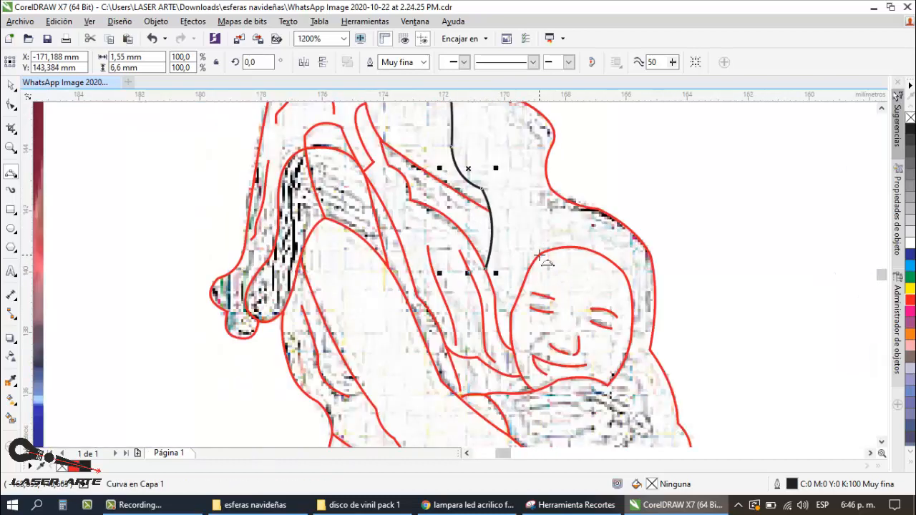
drag(539, 253, 549, 186)
click(552, 230)
scroll(551, 231, down, 1)
scroll(557, 241, down, 2)
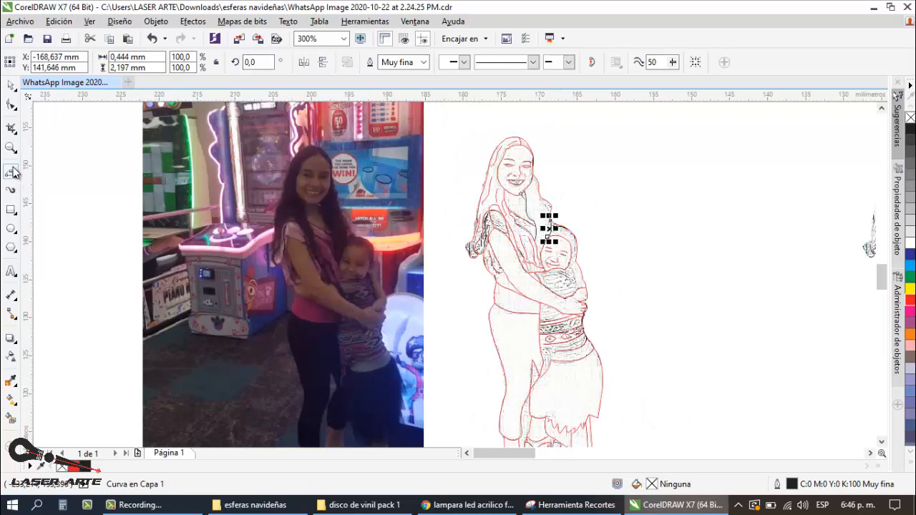
Step: Draw several freehand hair strands inside the woman's hair between her neck and the child's head
click(13, 171)
click(71, 174)
scroll(537, 199, up, 2)
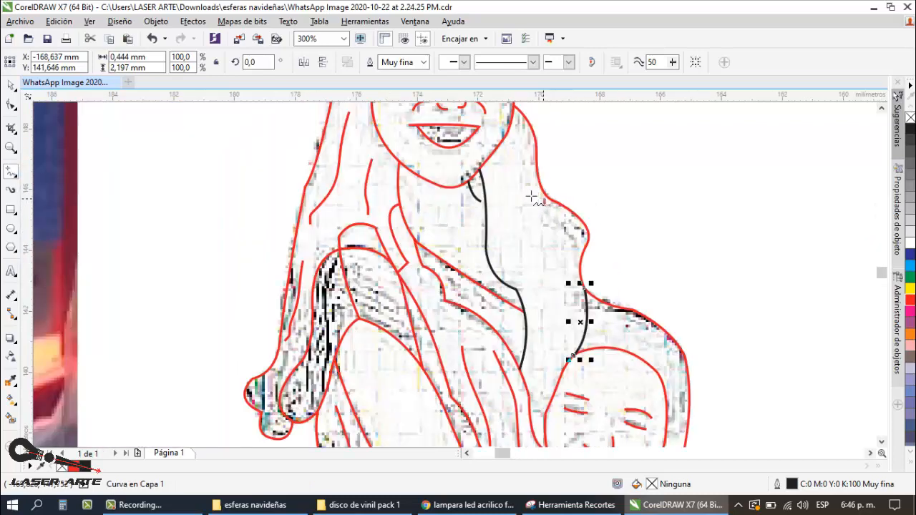
drag(508, 174, 507, 253)
mouse_move(549, 208)
mouse_down()
mouse_move(535, 309)
mouse_move(556, 349)
mouse_move(542, 388)
mouse_up()
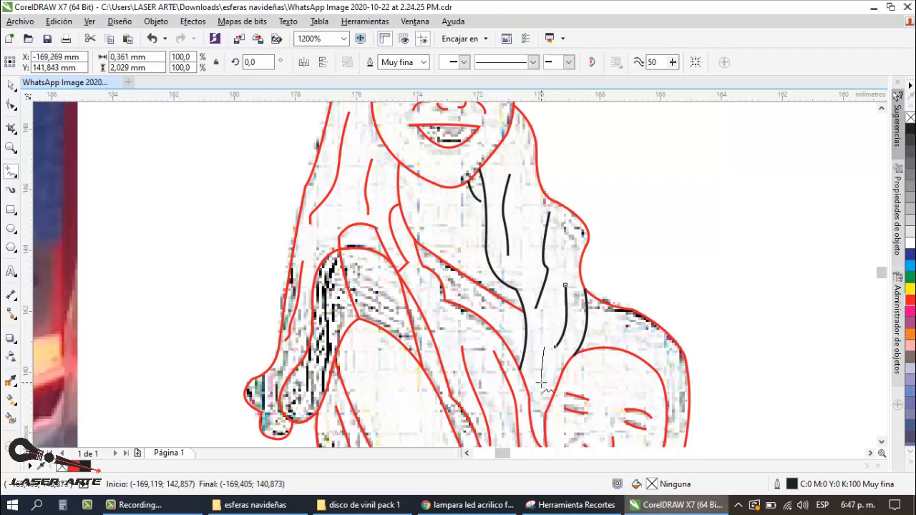
scroll(476, 241, down, 1)
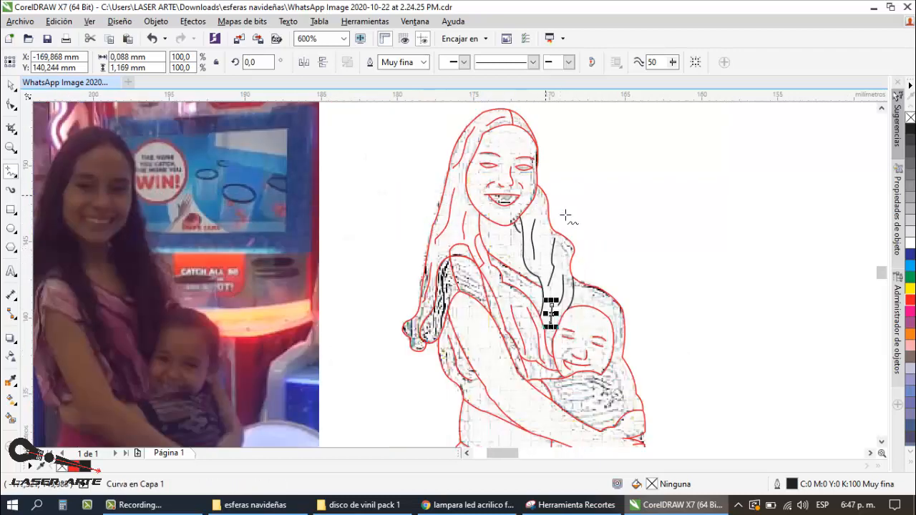
Step: Draw a freehand strand beside the woman's jaw, undo it, and redraw it about 2.2 mm tall
scroll(542, 198, up, 1)
drag(533, 169, 552, 234)
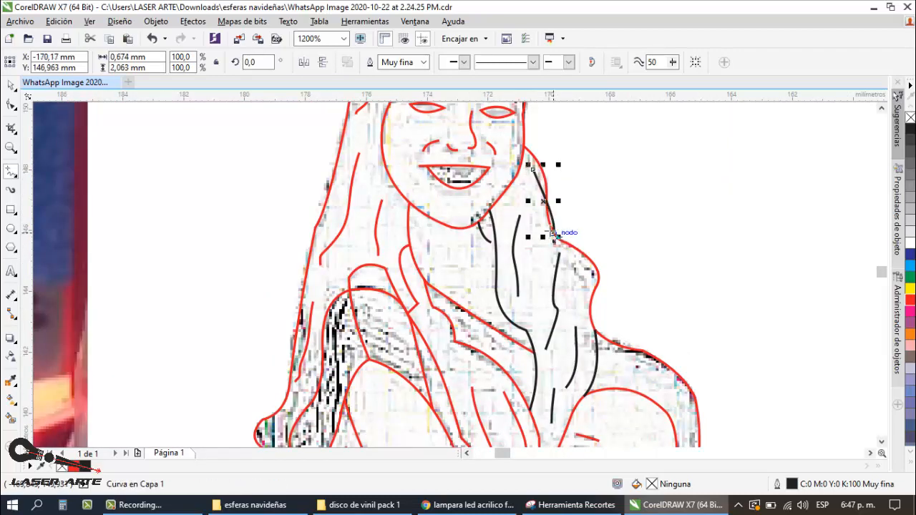
key(ctrl+z)
drag(533, 176, 543, 243)
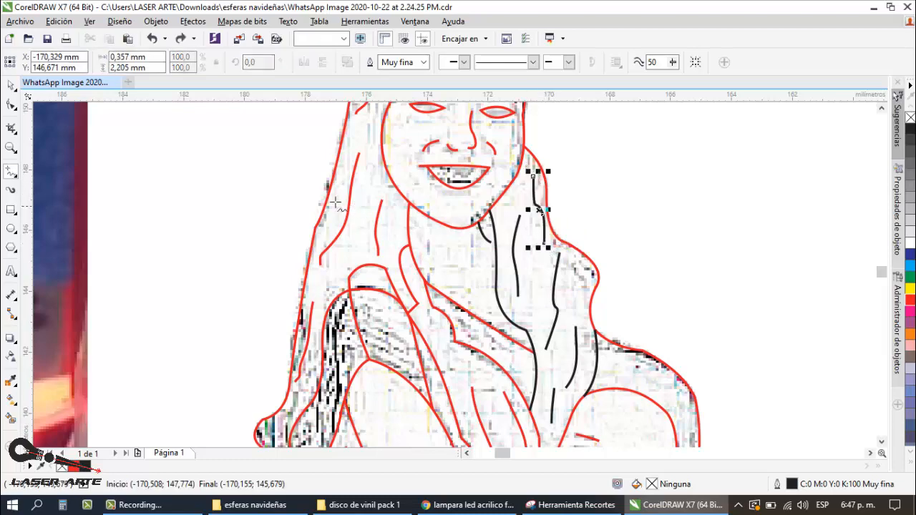
Step: Move the whole line drawing off the faint sketch to the empty area on the left side of the photo
click(10, 85)
scroll(405, 207, down, 1)
click(609, 176)
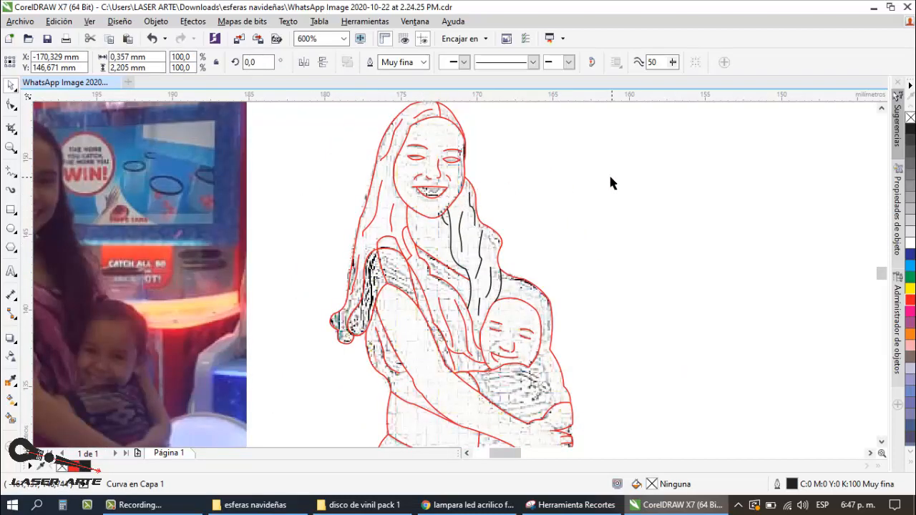
scroll(411, 200, down, 1)
scroll(454, 170, down, 1)
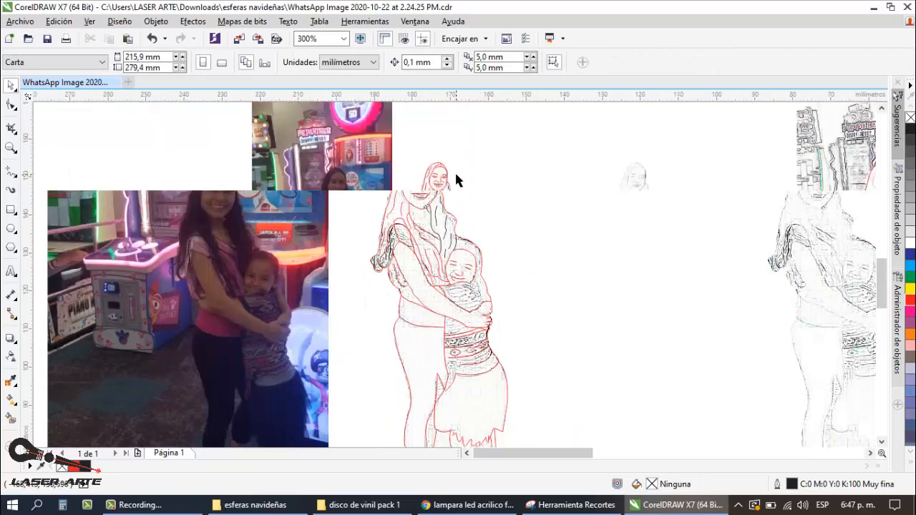
drag(528, 144, 401, 374)
drag(450, 254, 156, 254)
click(202, 200)
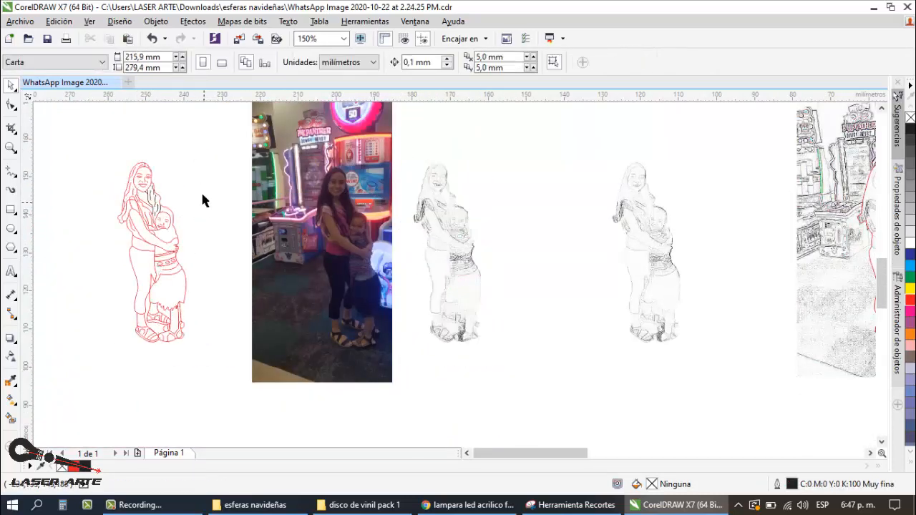
Step: Color all outlines of the moved line drawing red, including the black hair strands
drag(205, 140, 72, 376)
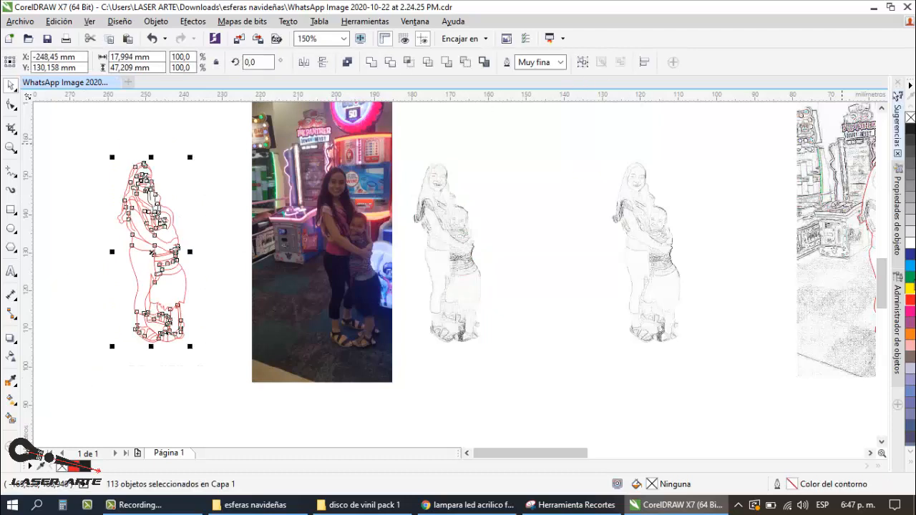
click(210, 141)
Step: Move the whole red line drawing horizontally about 10 mm closer to the photo
scroll(137, 206, up, 1)
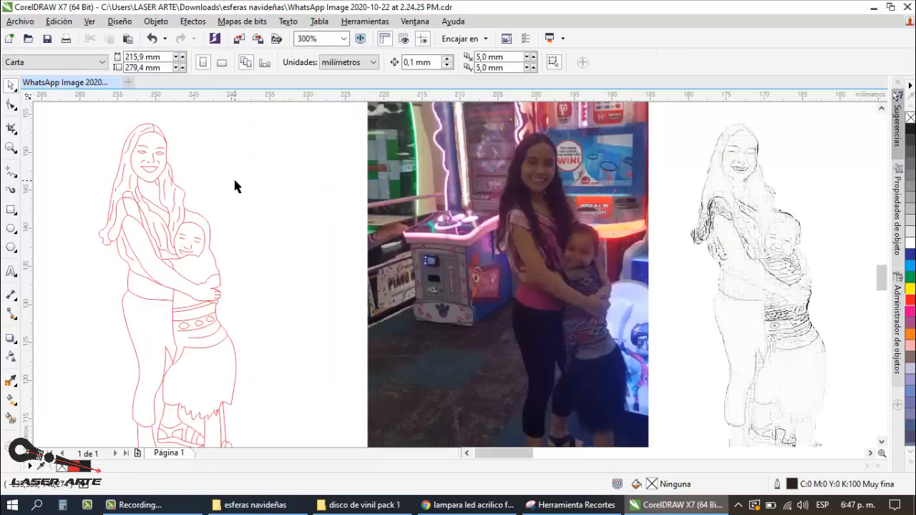
scroll(234, 184, down, 1)
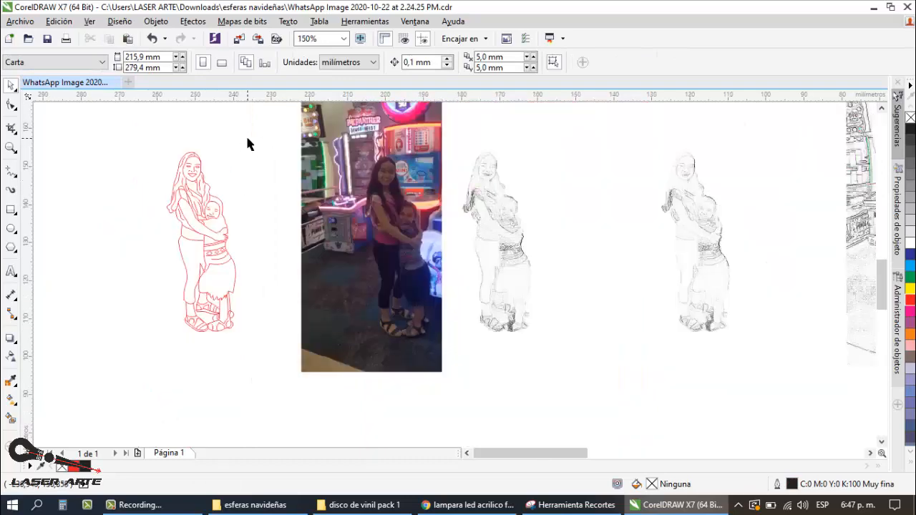
drag(248, 140, 129, 354)
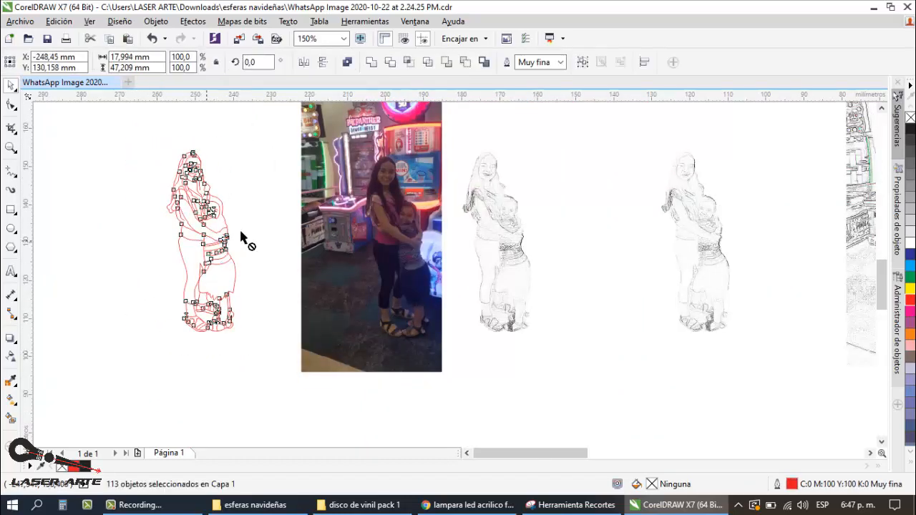
drag(241, 239, 280, 239)
click(158, 165)
Step: Reshape the curve on the woman's shoulder by moving its upper outer node down onto the crossing hair line
scroll(243, 241, up, 1)
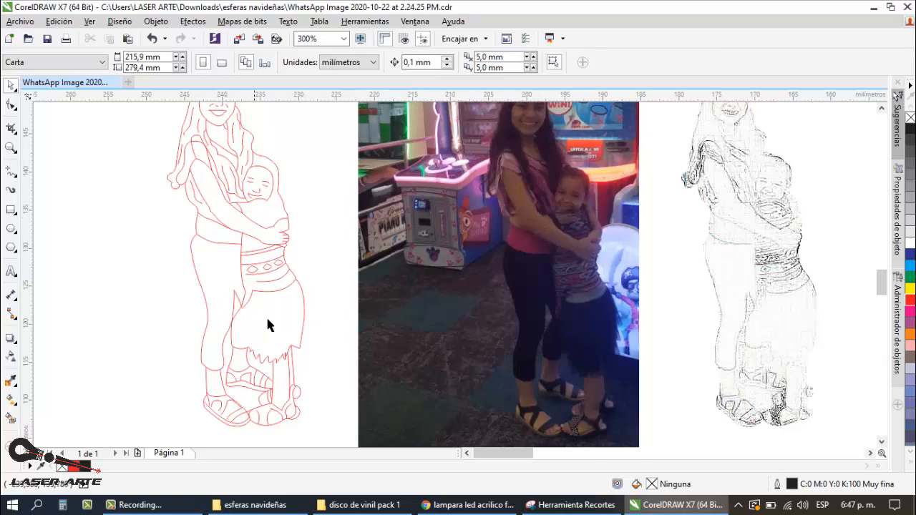
scroll(260, 266, down, 1)
scroll(259, 270, up, 1)
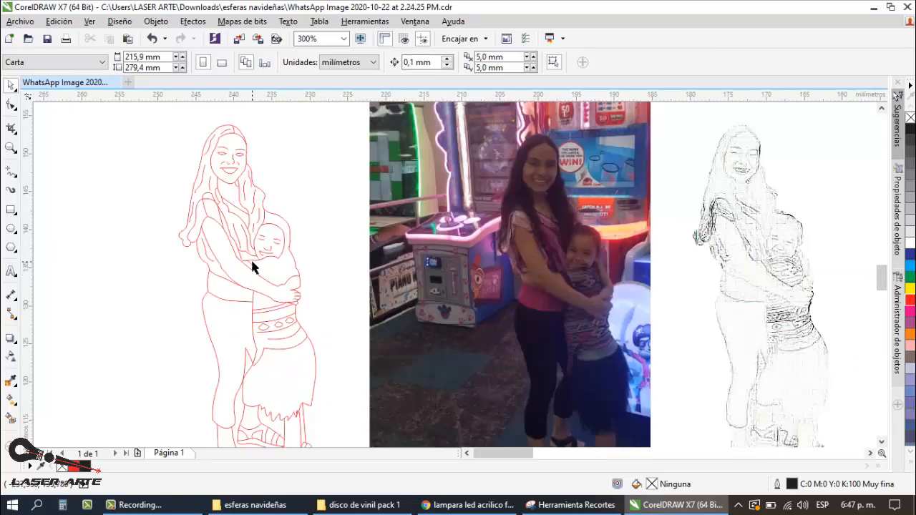
scroll(207, 210, up, 1)
click(209, 211)
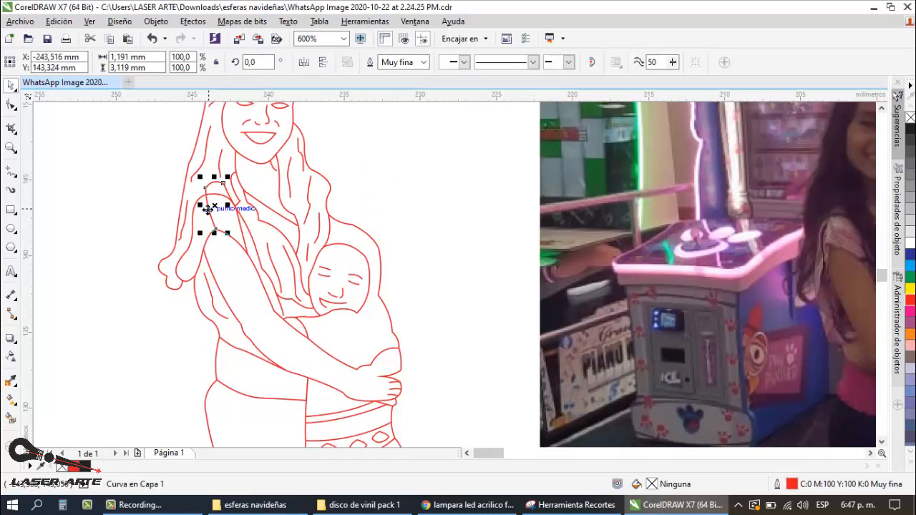
click(12, 107)
scroll(211, 196, up, 1)
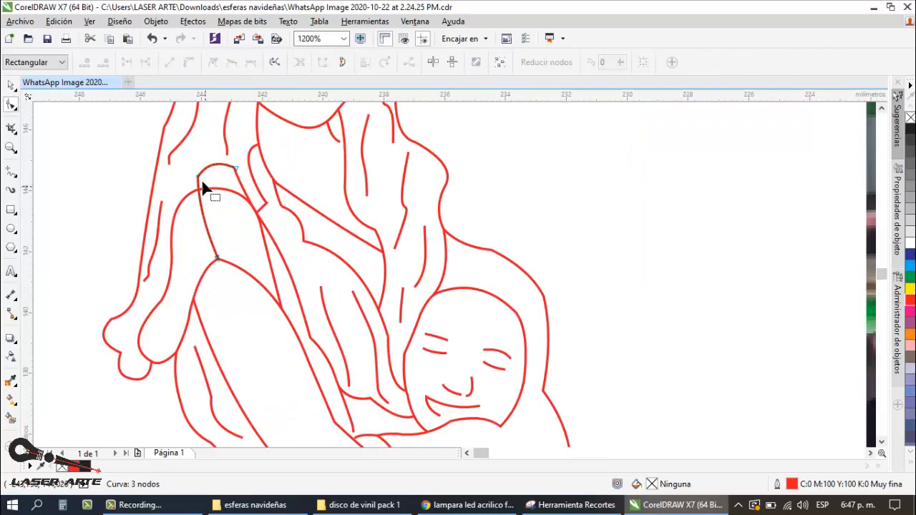
drag(198, 179, 194, 192)
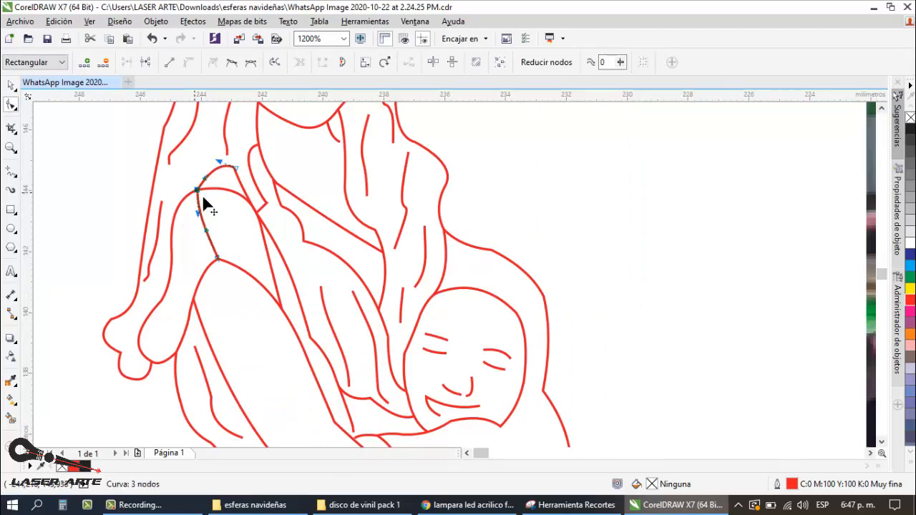
click(11, 85)
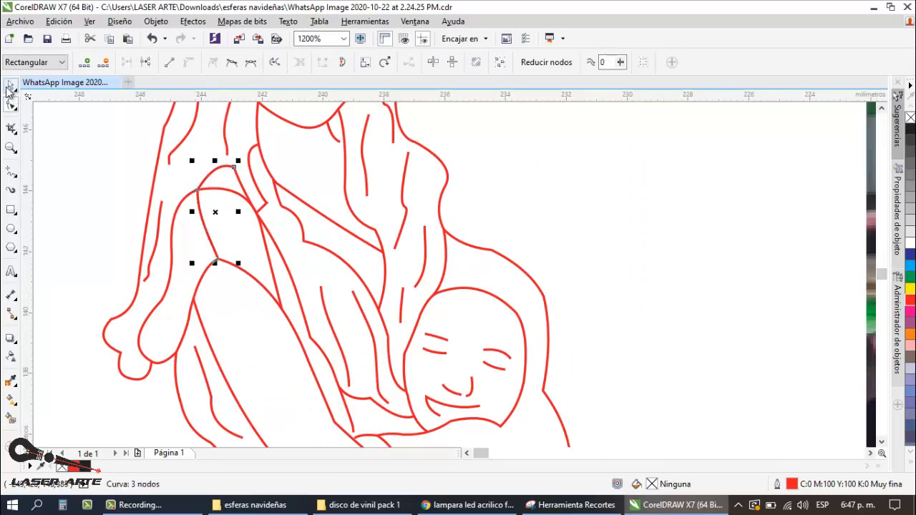
Step: Remove the shoulder curve's segment below the hair line with the virtual segment delete tool
click(14, 135)
click(53, 155)
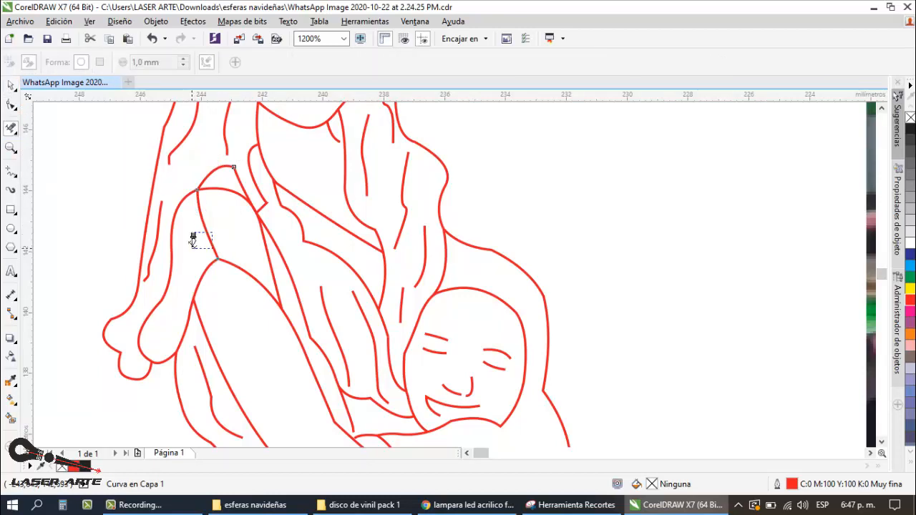
scroll(197, 239, down, 5)
click(9, 87)
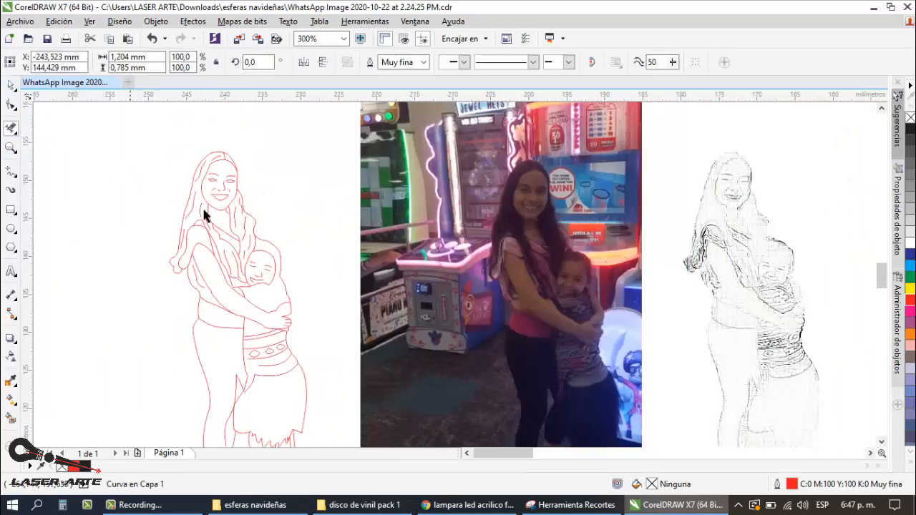
click(244, 250)
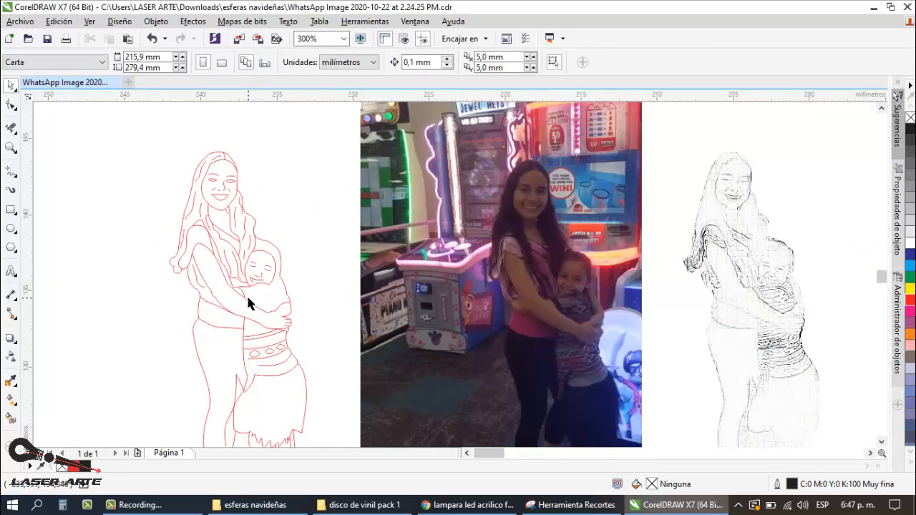
scroll(246, 293, up, 2)
click(11, 173)
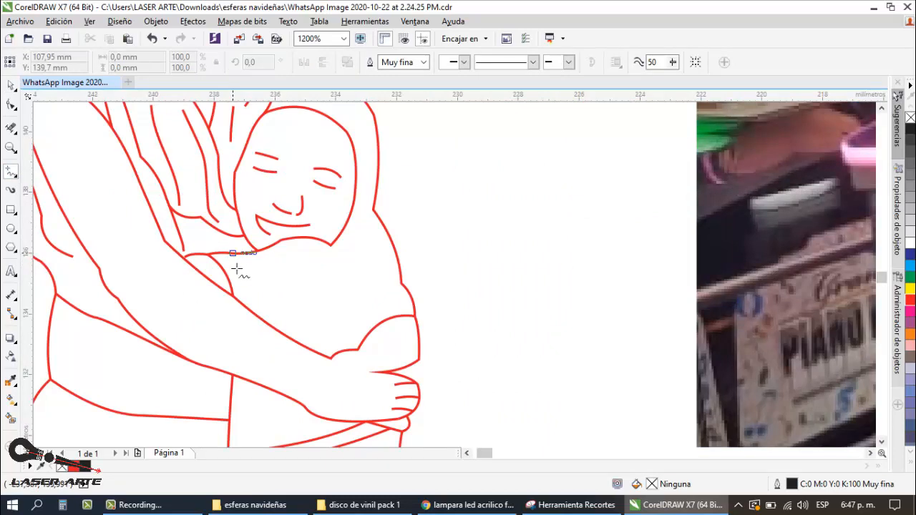
drag(245, 309, 246, 309)
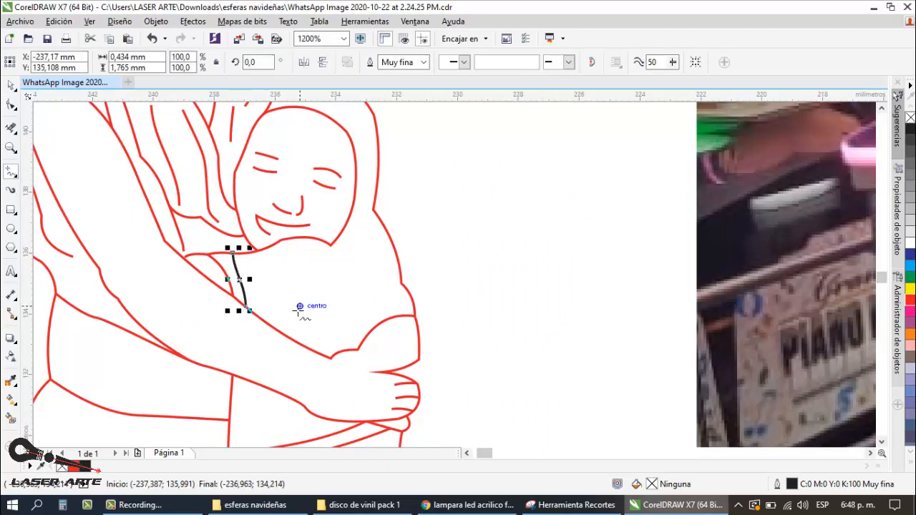
key(ctrl+z)
Step: Draw a three-point curve about 0.7 × 1.8 mm from the child's neckline down to the woman's forearm and color it red
click(11, 172)
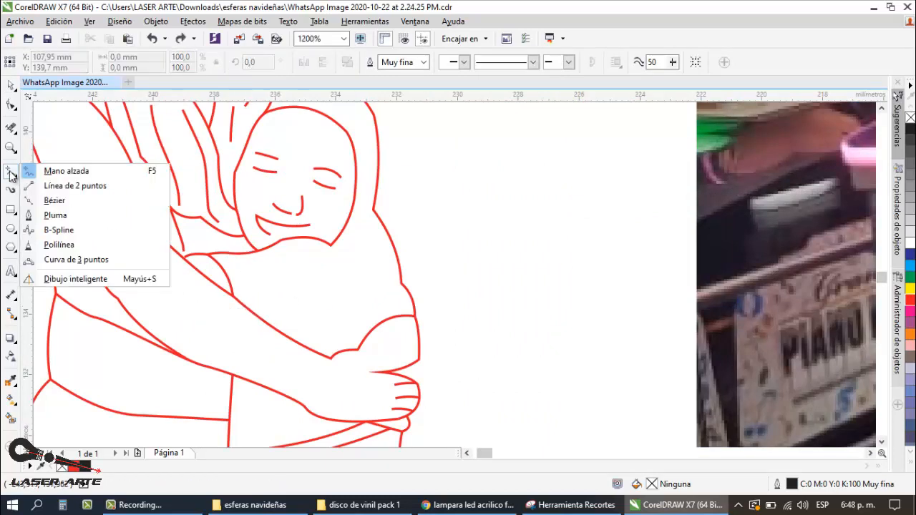
click(68, 259)
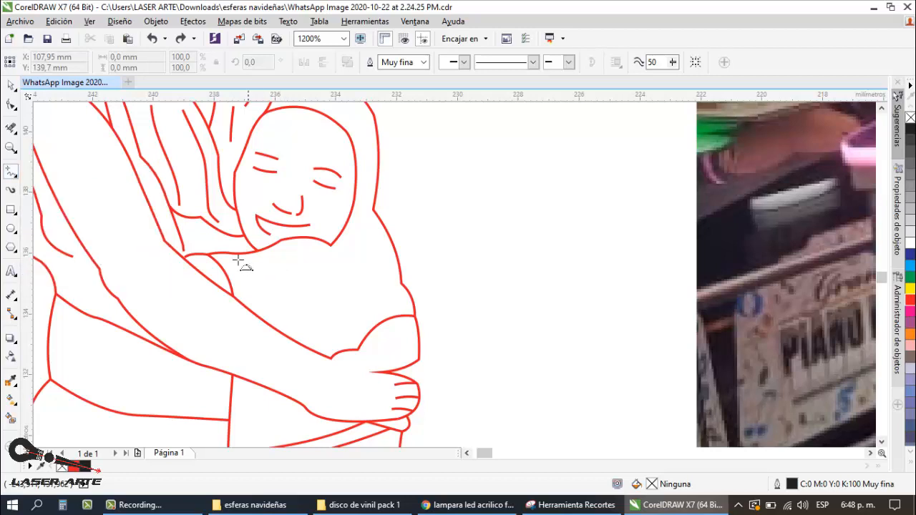
drag(224, 251, 244, 297)
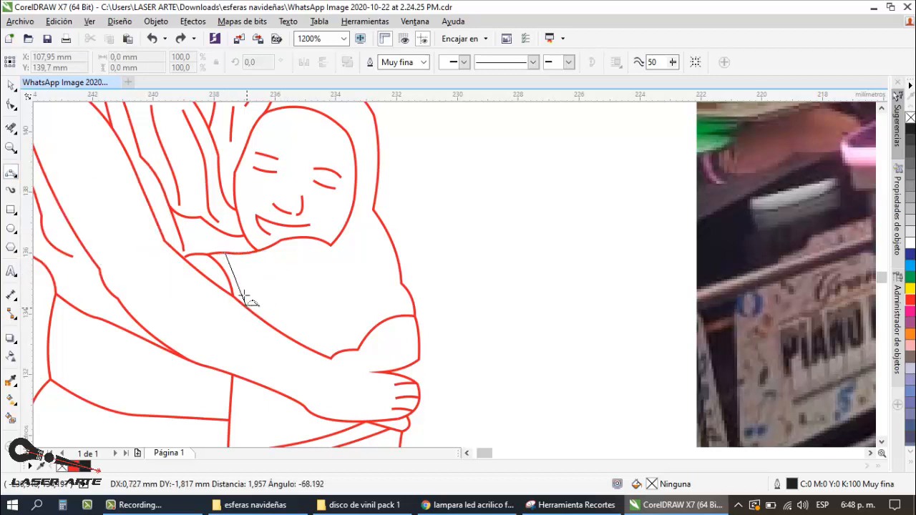
click(241, 280)
click(11, 85)
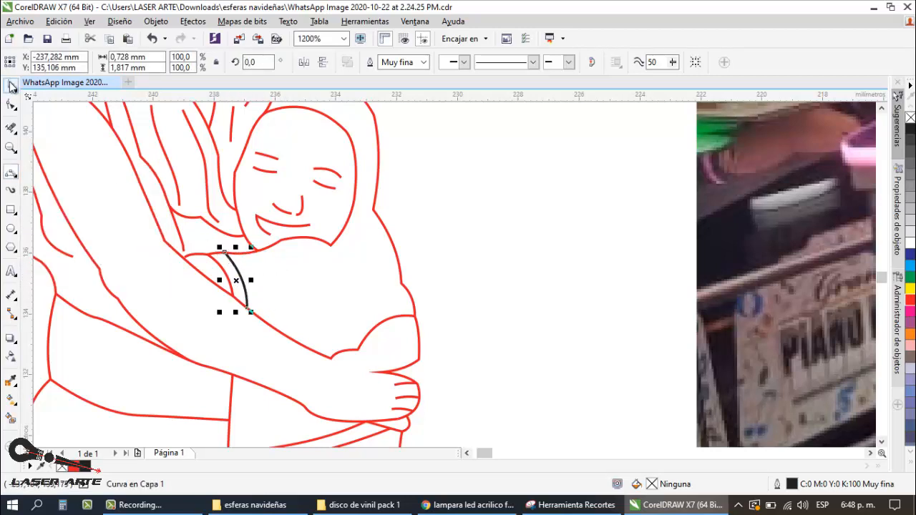
scroll(411, 174, down, 2)
key(space)
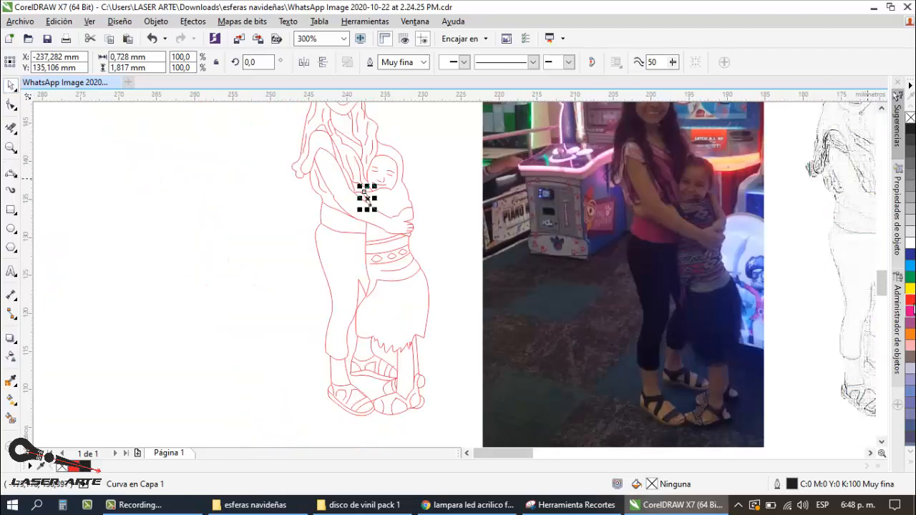
click(189, 217)
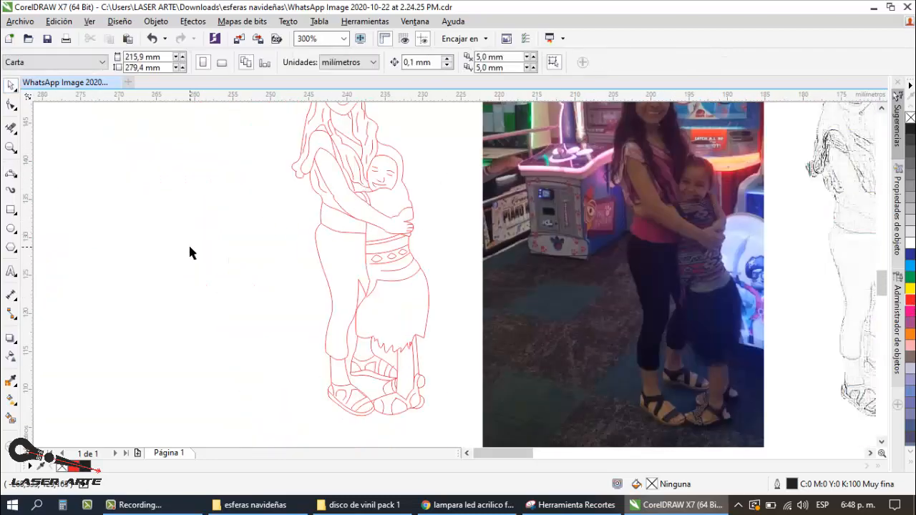
Step: Draw a shallow red three-point curve about 1.9 mm wide closing the woman's sleeve hem between her arm and the outer sleeve outline
scroll(190, 251, down, 1)
scroll(261, 194, up, 1)
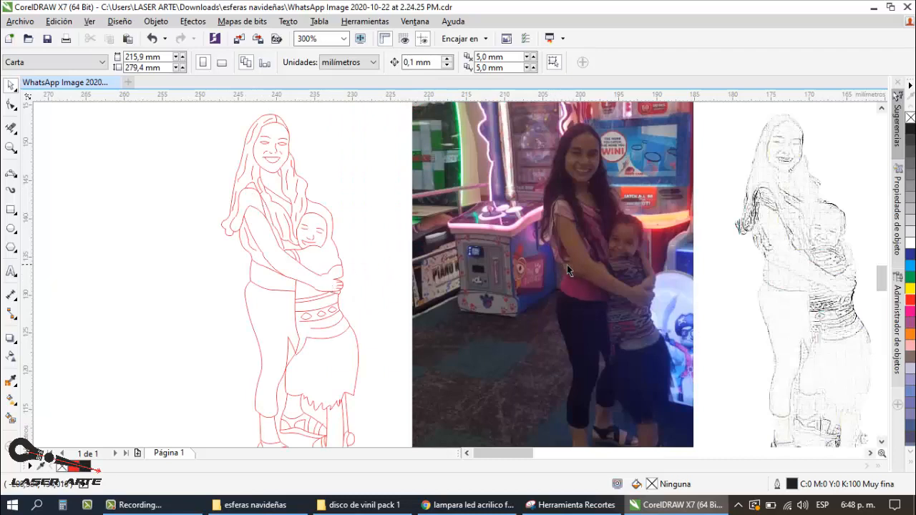
scroll(254, 257, up, 2)
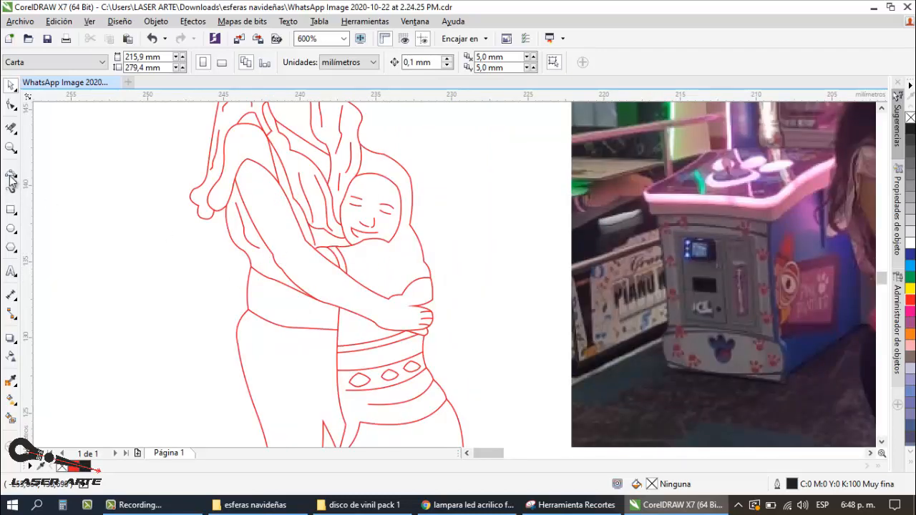
key(F5)
scroll(262, 259, up, 2)
click(259, 255)
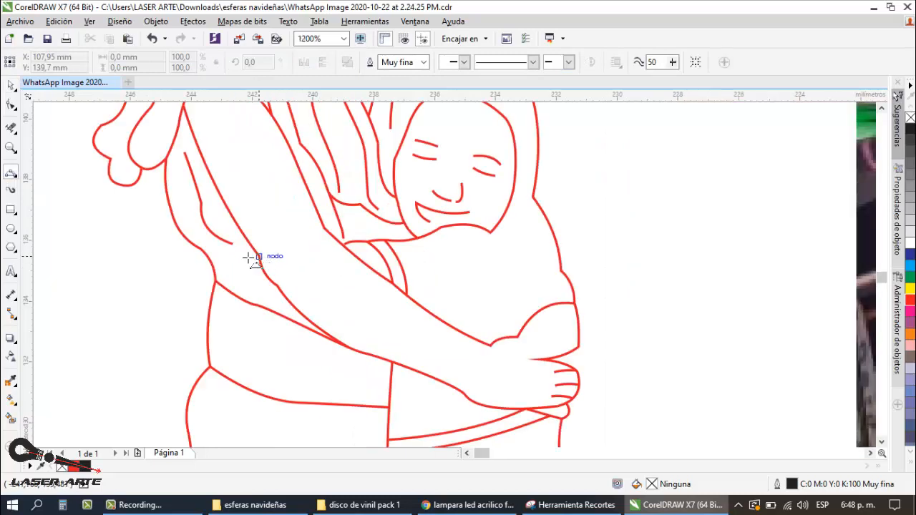
click(203, 252)
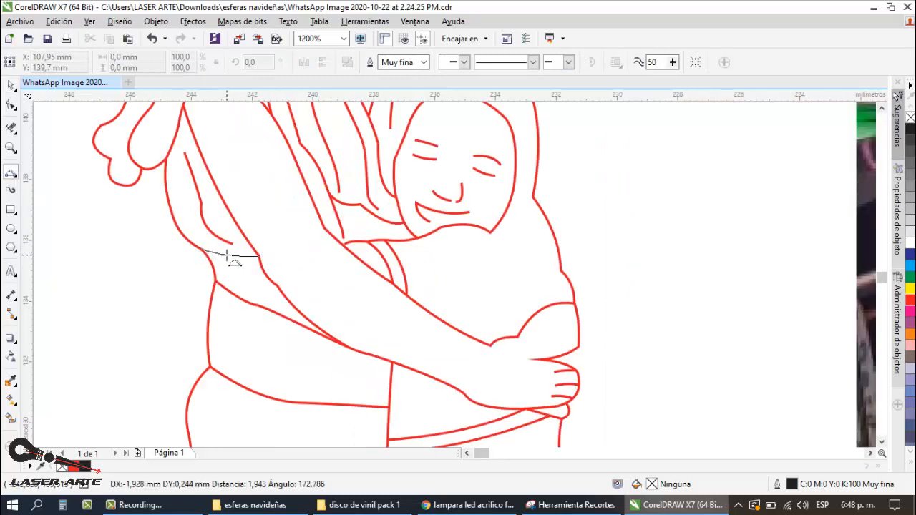
key(space)
scroll(226, 254, down, 2)
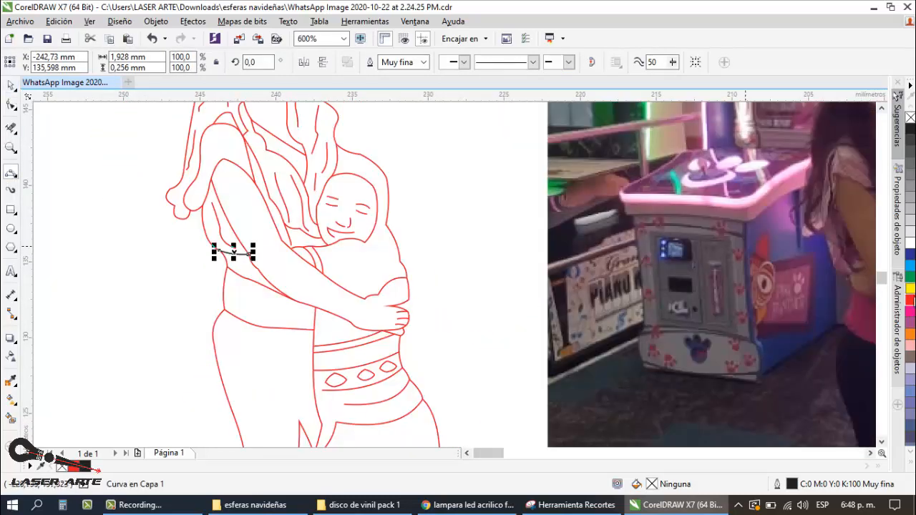
click(10, 86)
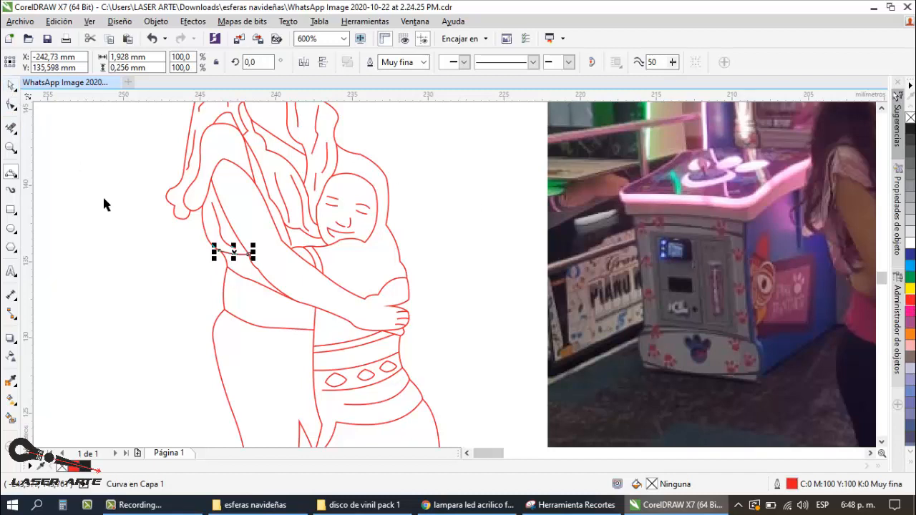
click(105, 197)
Step: Examine the red line drawing against the photo and the sketch versions for missing details
scroll(356, 291, down, 1)
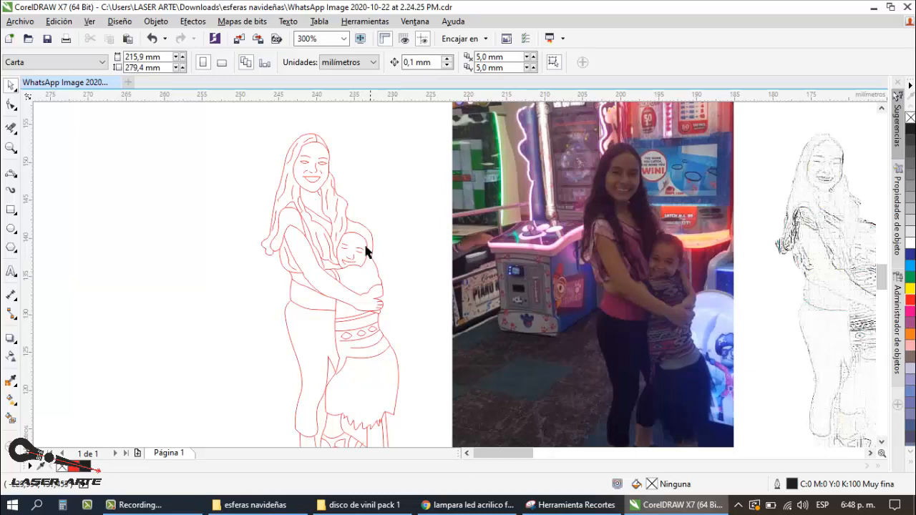
scroll(325, 205, down, 1)
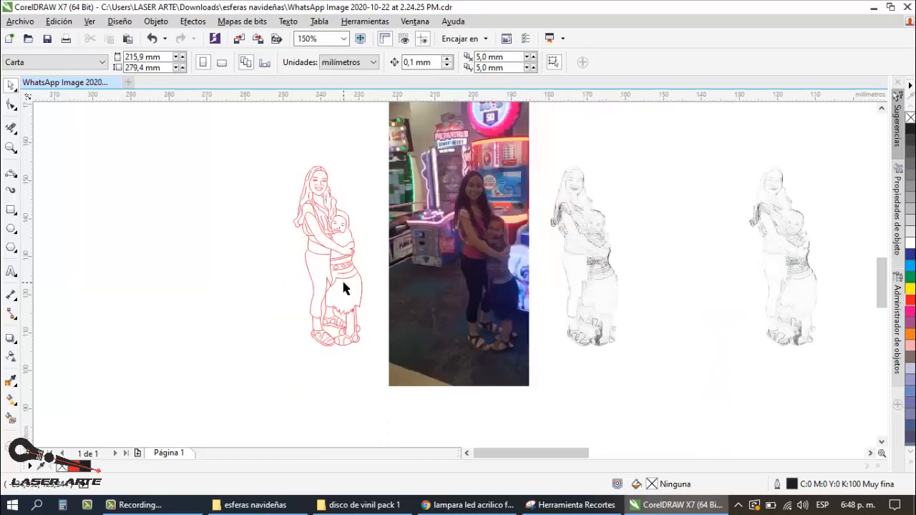
scroll(342, 288, up, 1)
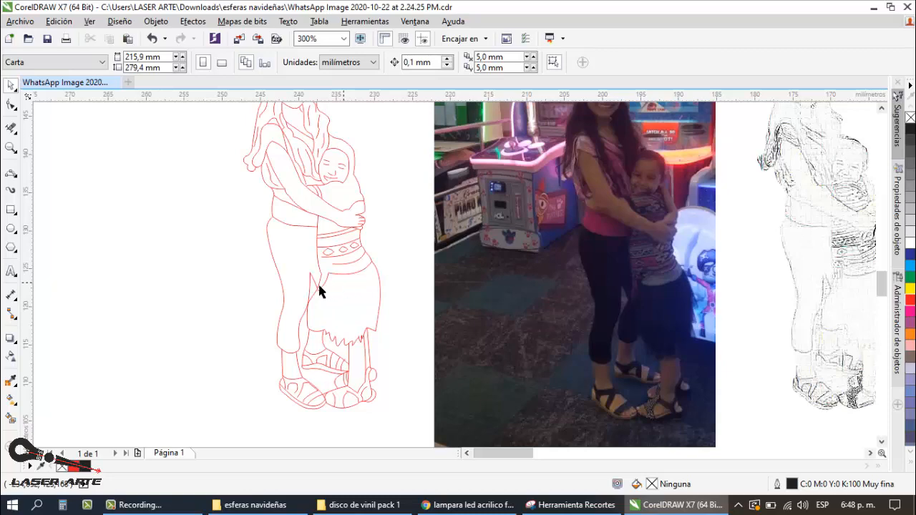
scroll(318, 290, down, 1)
scroll(322, 278, up, 1)
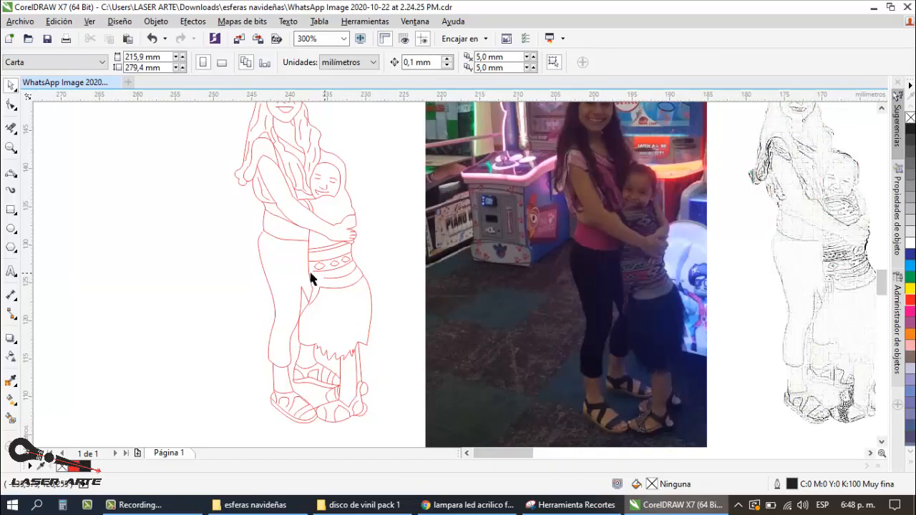
scroll(295, 274, down, 1)
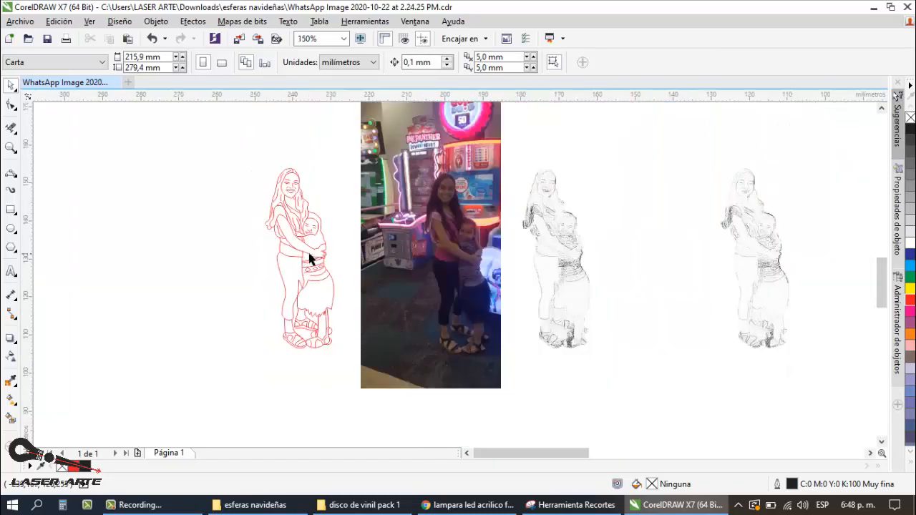
scroll(318, 262, up, 1)
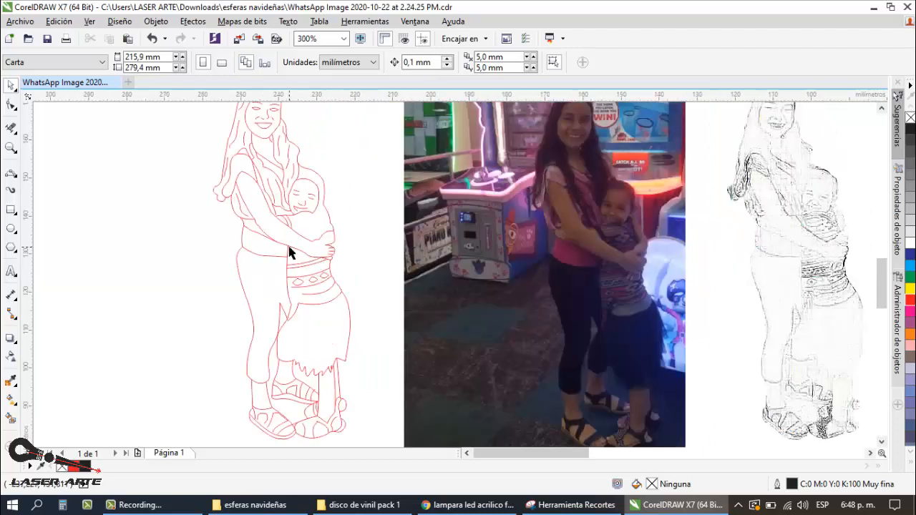
scroll(288, 247, down, 1)
scroll(297, 239, up, 1)
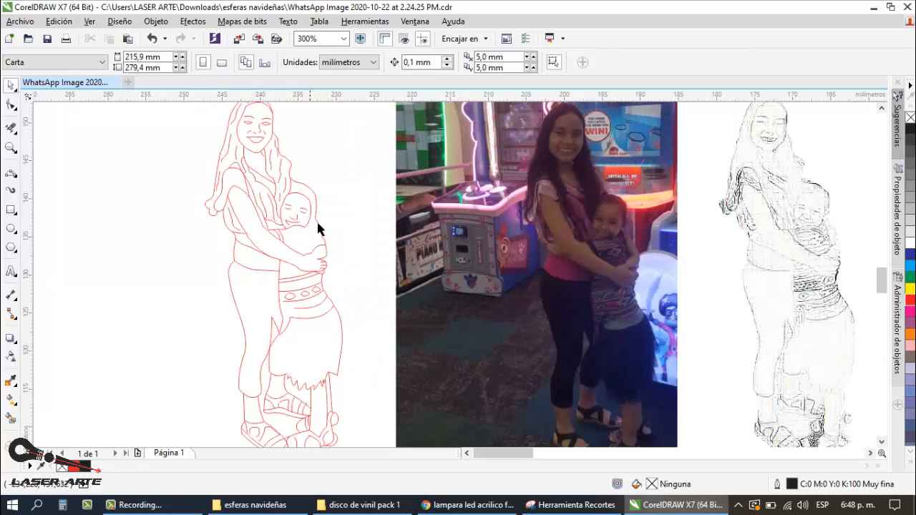
scroll(324, 214, down, 1)
scroll(470, 223, up, 1)
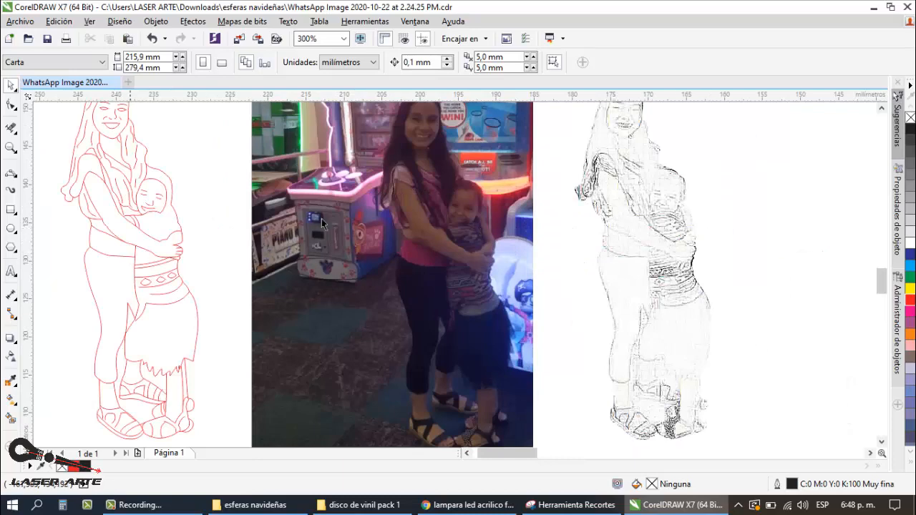
scroll(256, 216, down, 1)
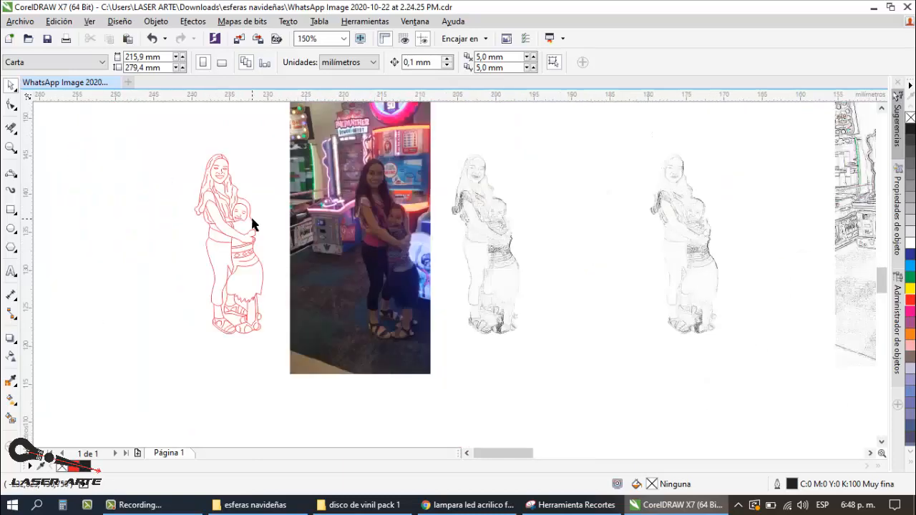
scroll(250, 215, up, 1)
Step: Move the whole red line drawing horizontally about 67 mm onto the sketch image beside the photo, aligning it with the sketched figures
scroll(256, 172, down, 1)
drag(276, 118, 168, 335)
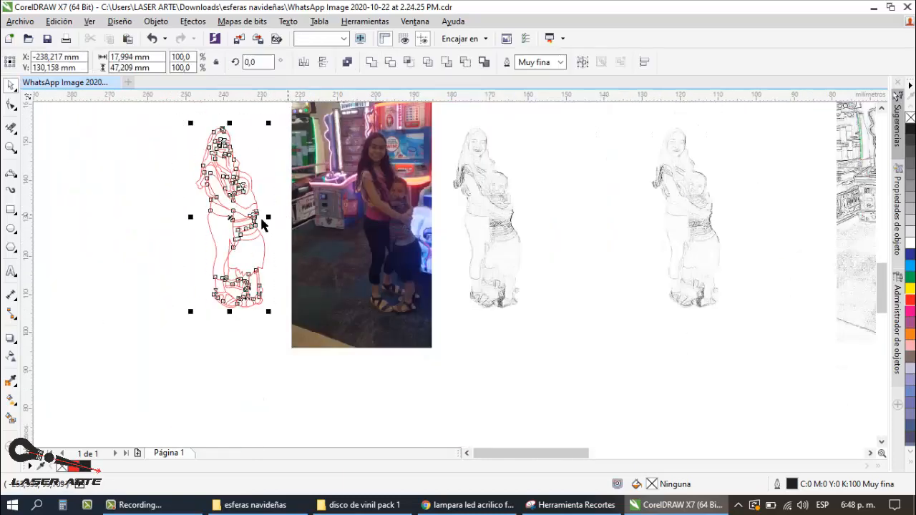
drag(243, 220, 500, 220)
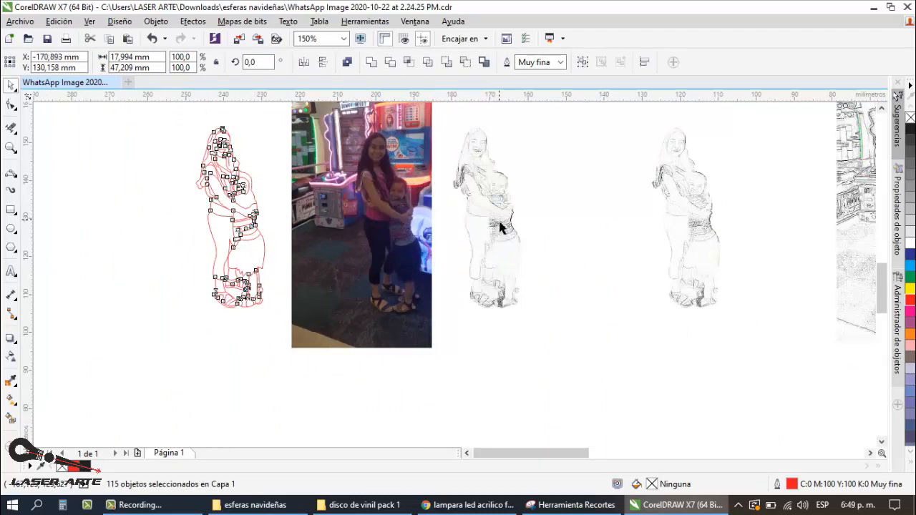
click(591, 183)
scroll(533, 211, up, 1)
scroll(481, 218, up, 1)
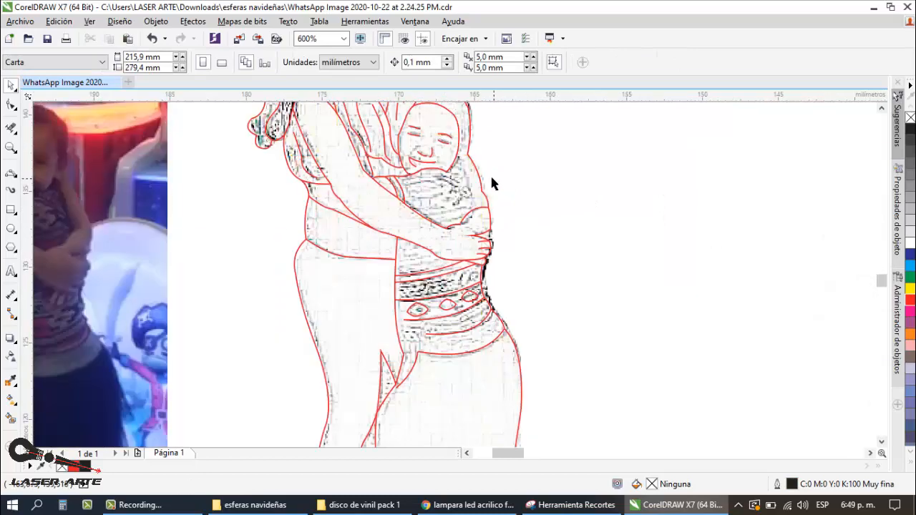
Step: Draw a three-point curve about 1.3 × 3.3 mm from the child's jaw down to the hand line, marking the arm's inner edge
scroll(468, 177, down, 1)
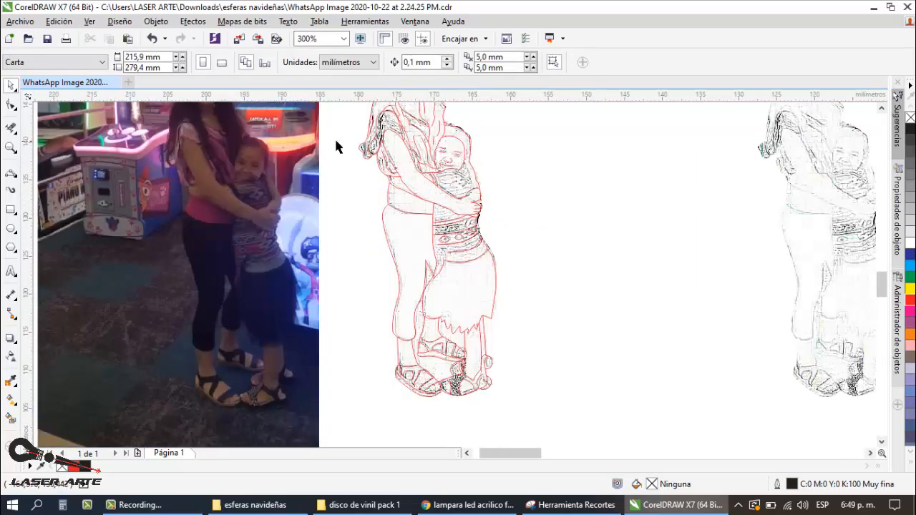
scroll(336, 142, up, 1)
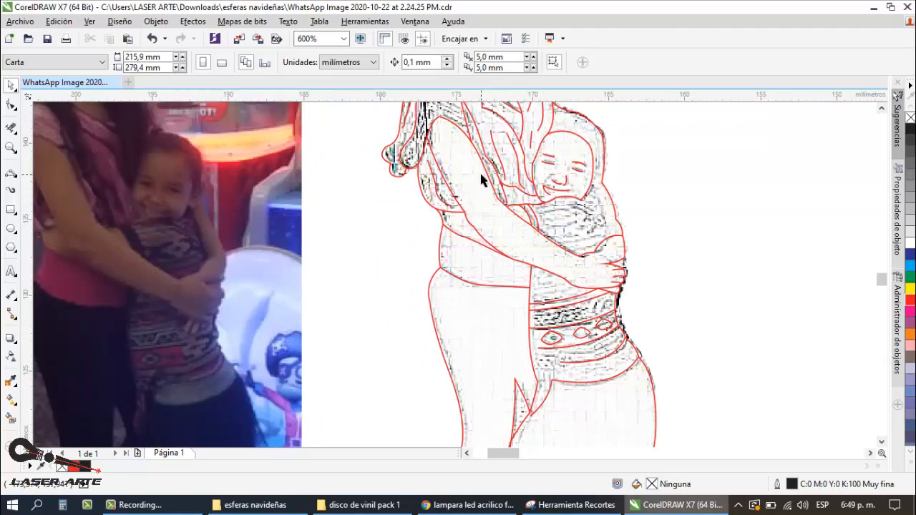
click(10, 173)
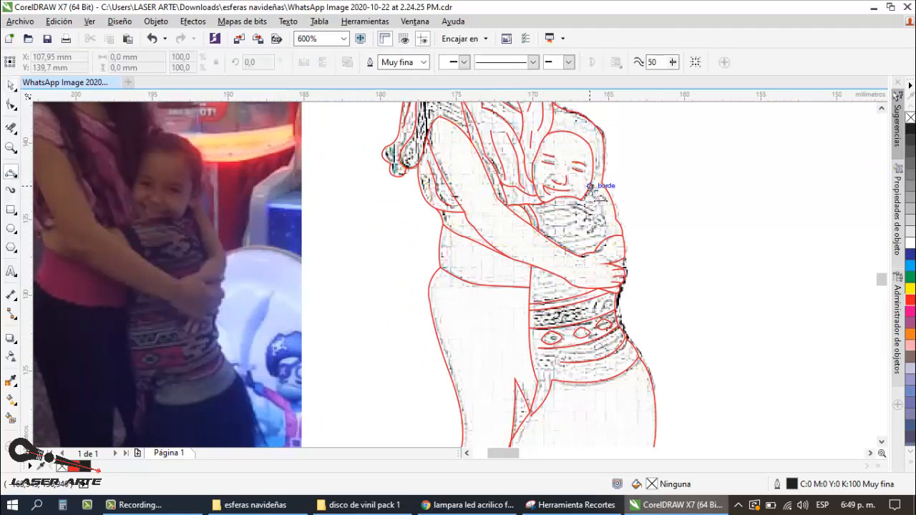
drag(591, 187, 609, 236)
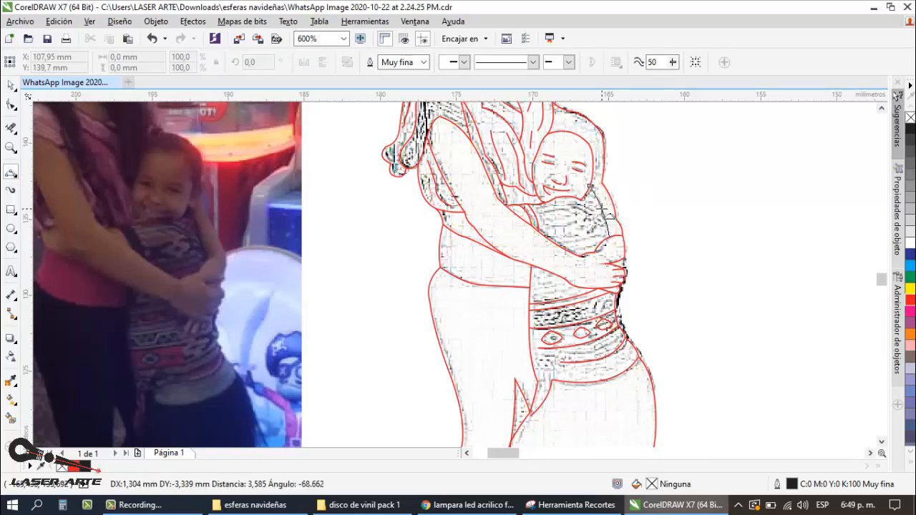
click(608, 208)
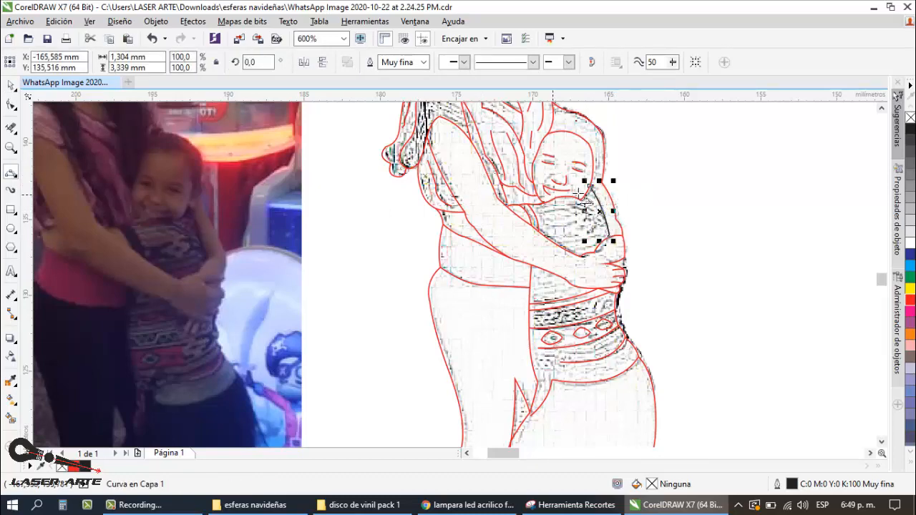
Step: Draw a shallow three-point curve about 1.2 mm wide from the child's chin to the new arm line as the neckline
scroll(583, 195, up, 2)
drag(562, 222, 635, 232)
click(634, 226)
scroll(634, 219, down, 3)
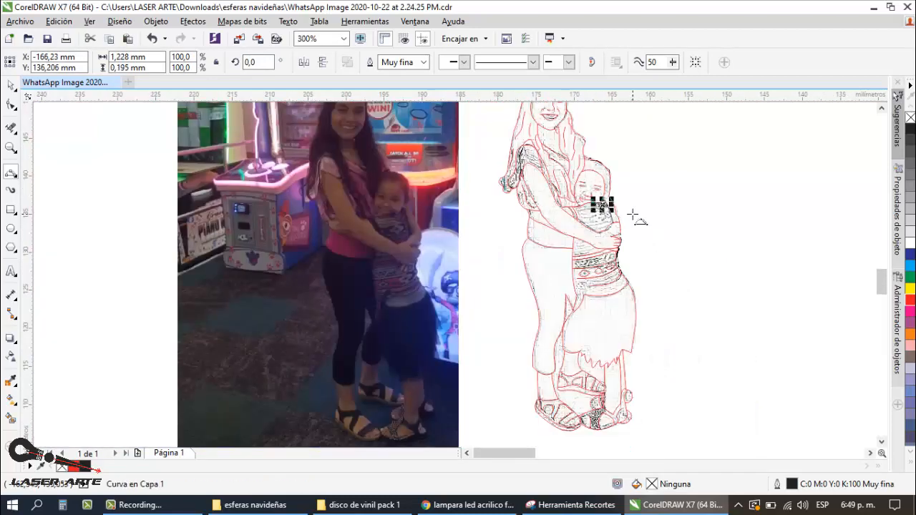
Step: Draw two short curved fold lines, about 1.3 mm and 1.1 mm wide, on the child's top just below the neckline
scroll(608, 207, up, 2)
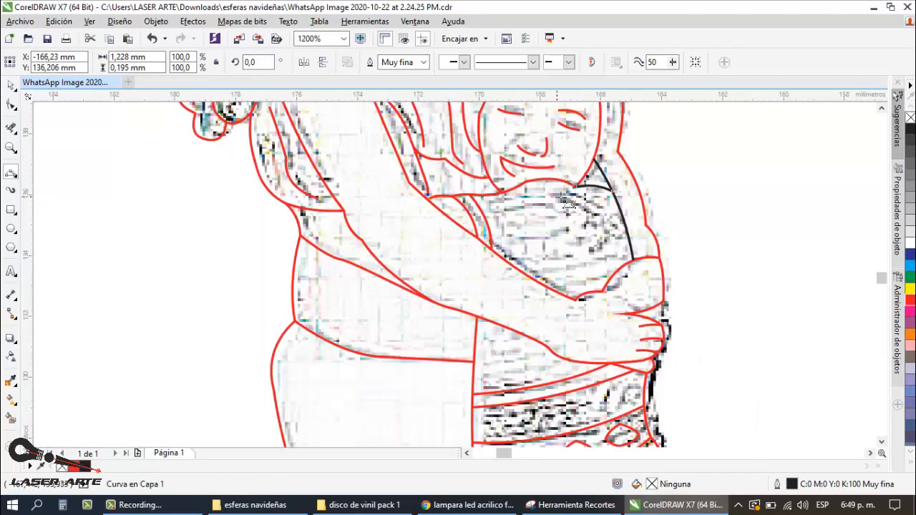
drag(555, 194, 603, 211)
click(577, 203)
click(592, 202)
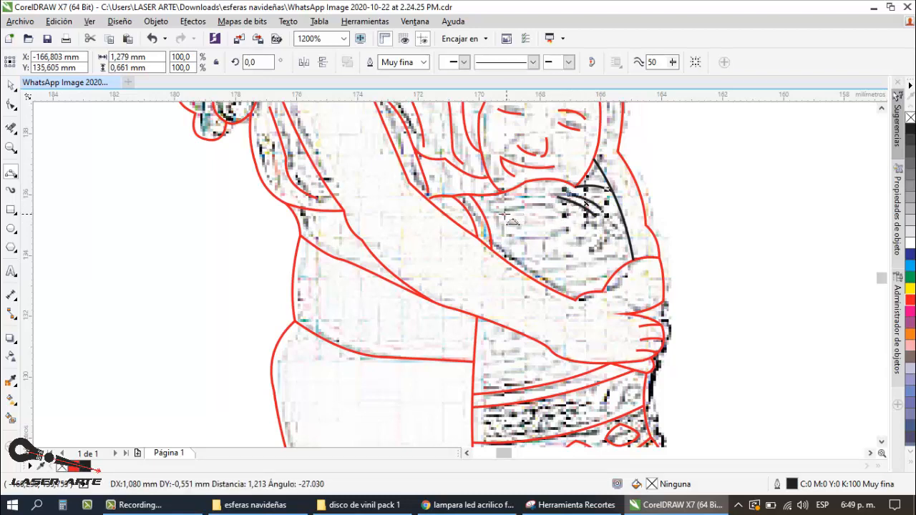
Step: Draw two three-point fold curves across the middle of the child's top, the lower one about 1.7 × 0.4 mm
mouse_move(499, 213)
mouse_down()
mouse_move(546, 205)
mouse_move(568, 228)
mouse_move(510, 240)
mouse_move(538, 240)
mouse_up()
click(526, 205)
click(555, 235)
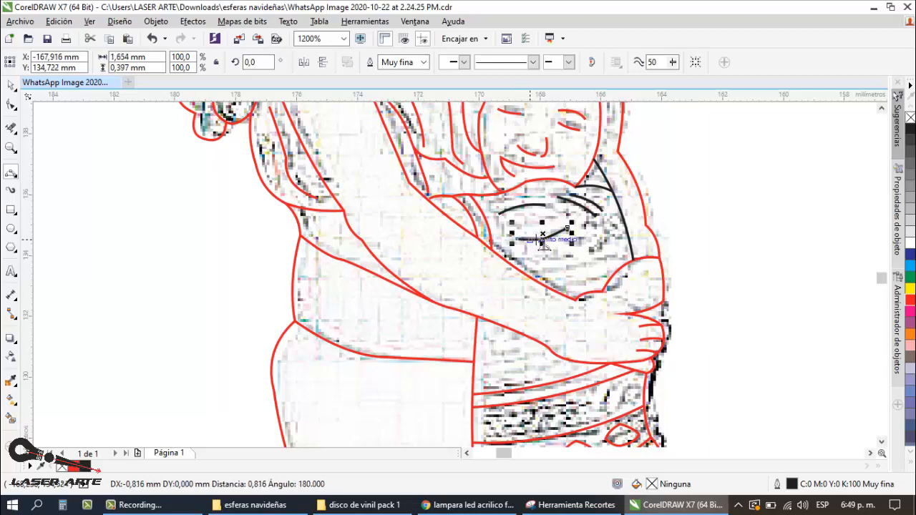
click(538, 245)
Step: Switch to the browser to check the acrylic LED lamp photos for reference, and return to CorelDRAW
click(462, 503)
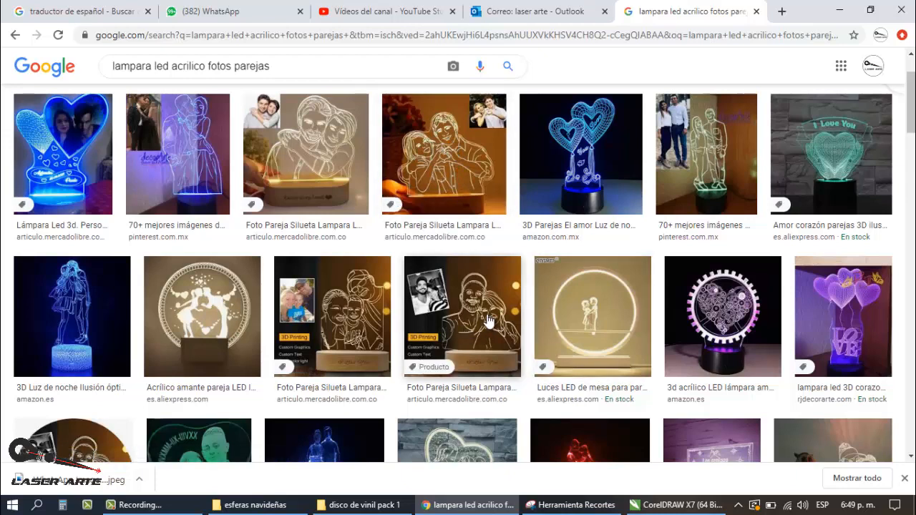
mouse_move(588, 505)
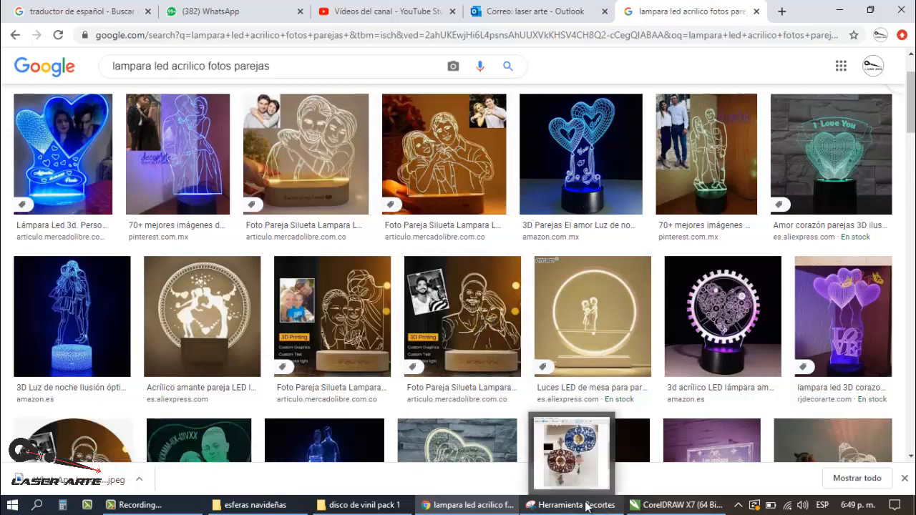
click(679, 505)
Step: Select the complete red line drawing of the two figures and change its outline colour to black
scroll(392, 299, down, 2)
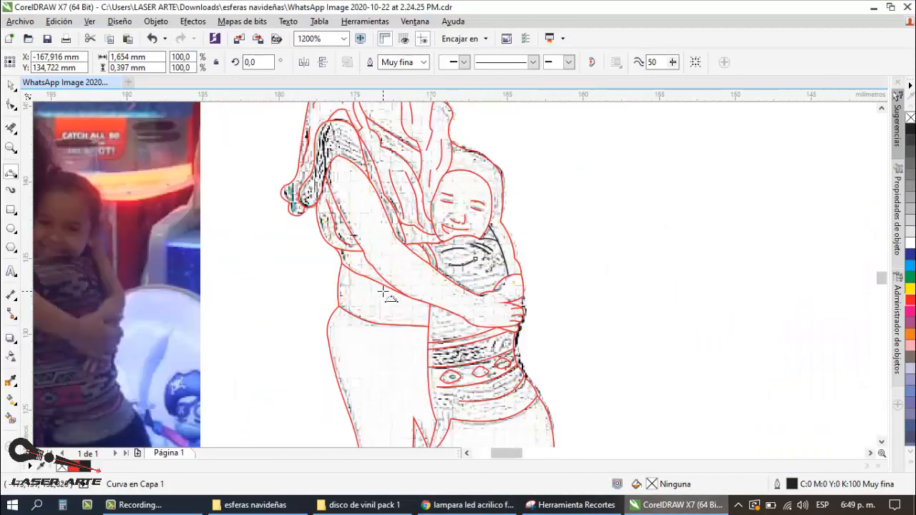
scroll(412, 295, down, 1)
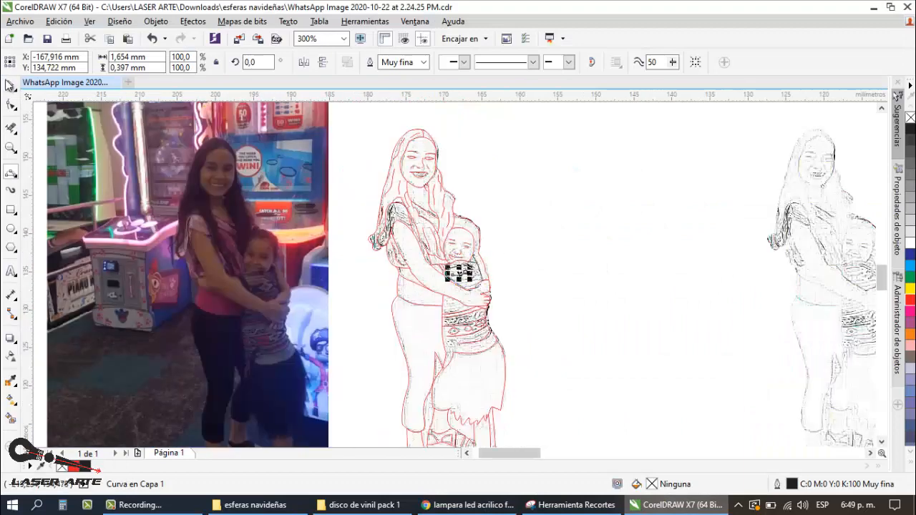
scroll(295, 166, down, 1)
drag(472, 120, 332, 343)
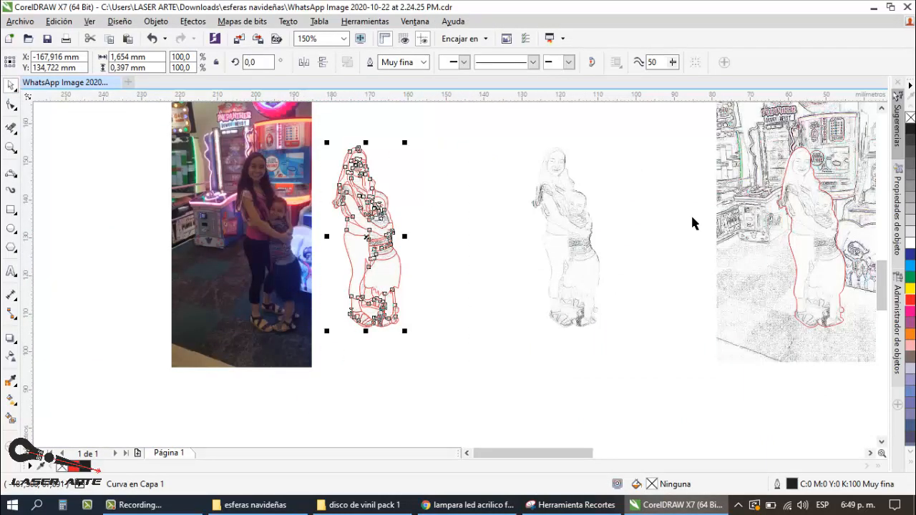
key(ctrl+k)
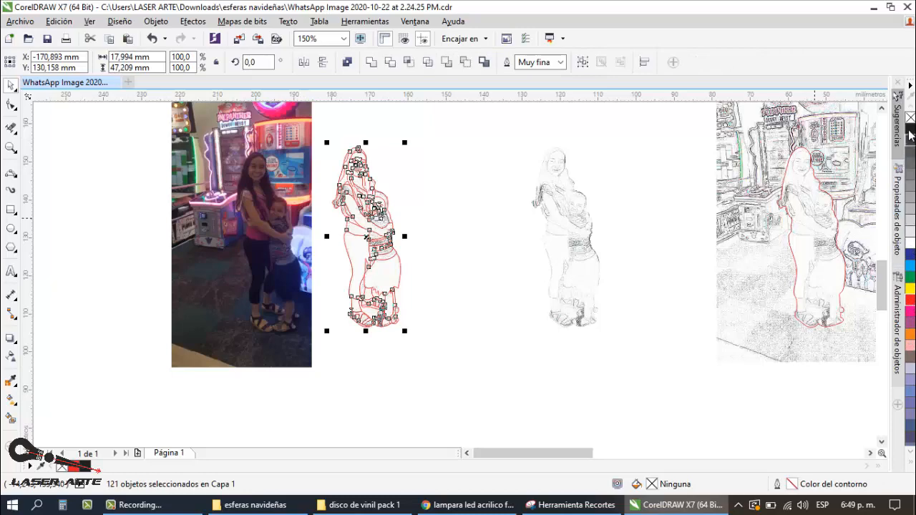
right_click(909, 133)
click(492, 164)
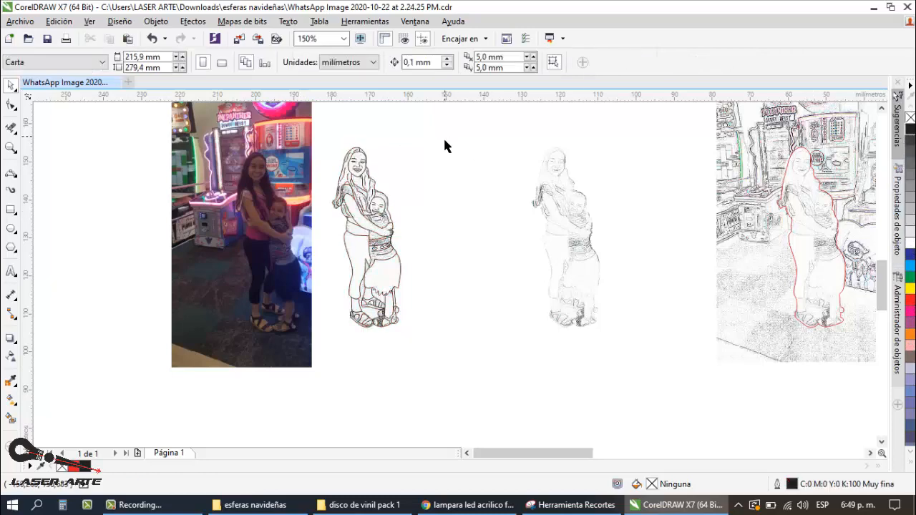
Step: Move the whole black line drawing about 67 mm off the sketch image to the empty area on the photo's other side
scroll(342, 217, up, 1)
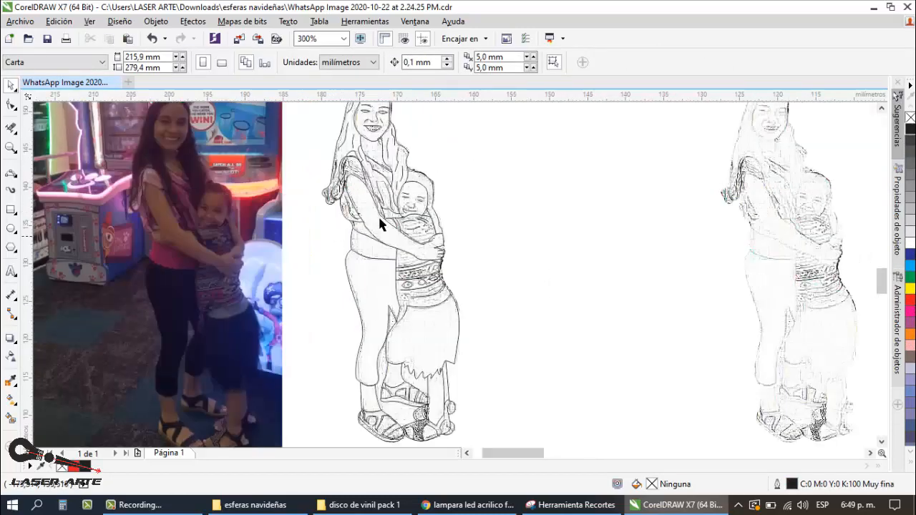
scroll(378, 223, down, 1)
drag(464, 139, 335, 371)
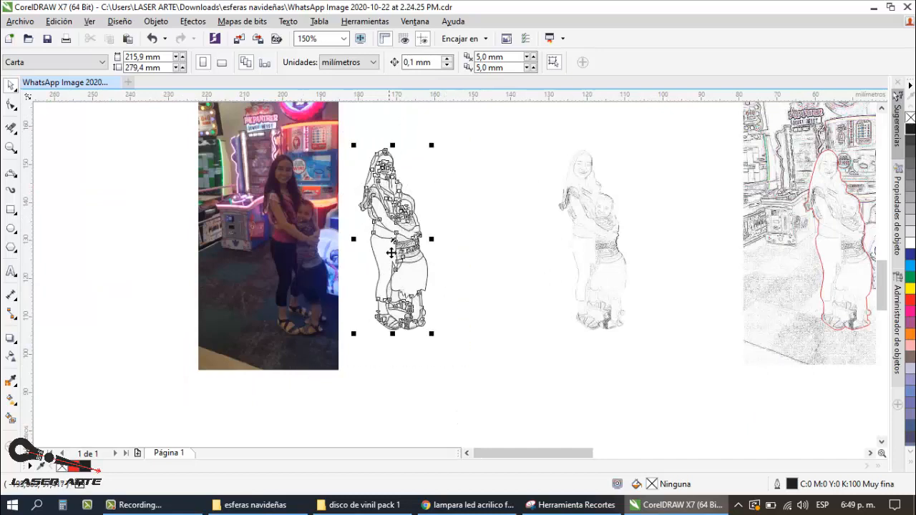
mouse_move(357, 250)
mouse_down()
mouse_move(107, 236)
mouse_move(162, 186)
mouse_move(178, 211)
mouse_up()
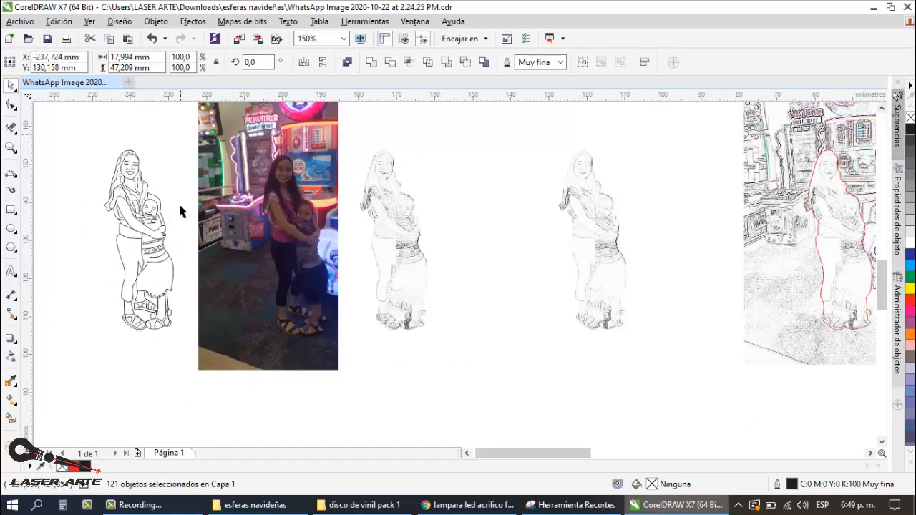
click(125, 223)
Step: Inspect the moved line drawing up close, from the sandals up to the embracing arms
scroll(129, 229, up, 1)
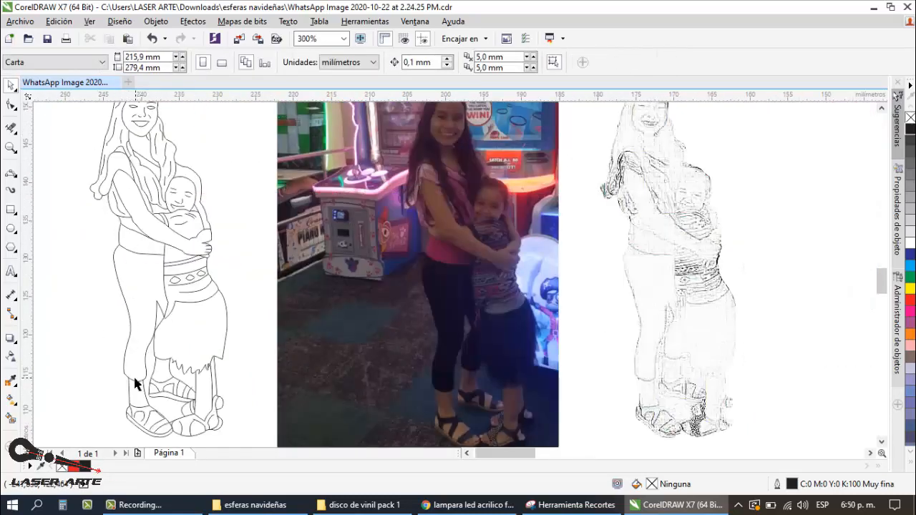
scroll(143, 368, down, 1)
scroll(136, 351, up, 2)
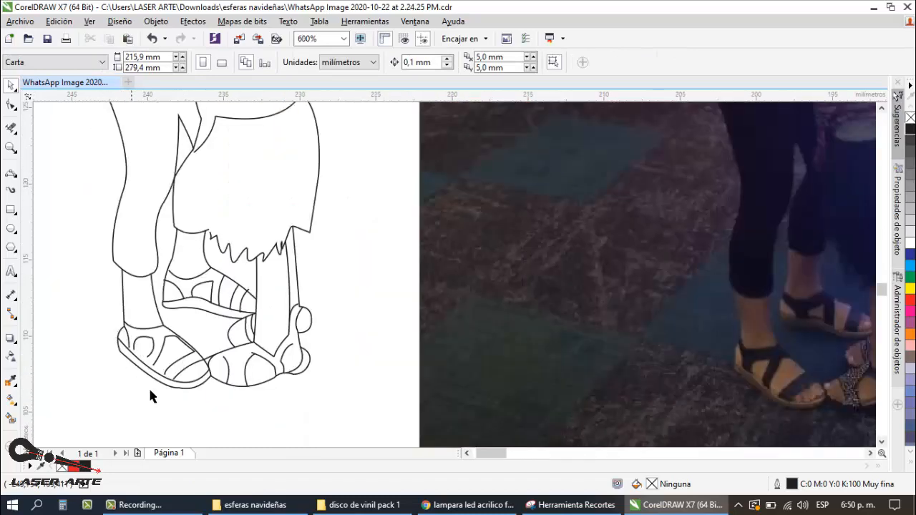
scroll(254, 351, down, 1)
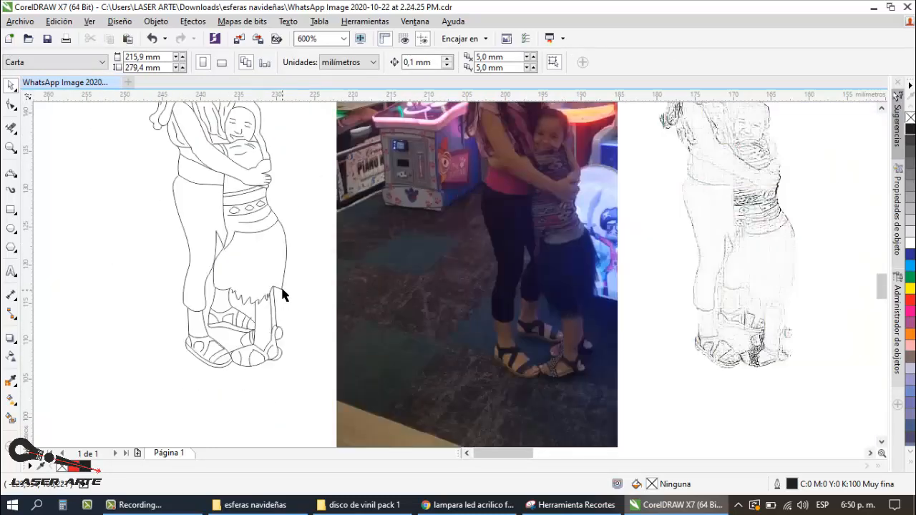
scroll(289, 249, down, 1)
scroll(277, 193, up, 3)
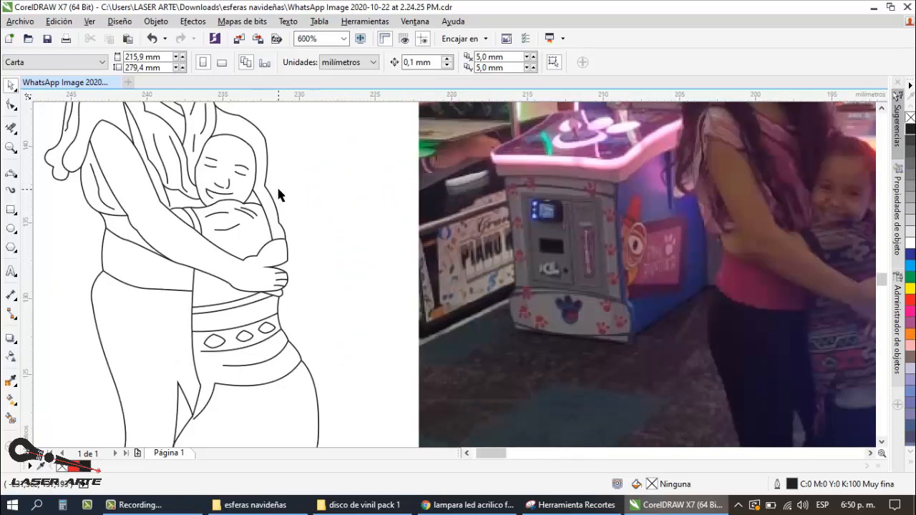
Step: Shift the child's outer arm outline slightly away from the hand contour, and undo the move
click(297, 245)
scroll(299, 246, up, 1)
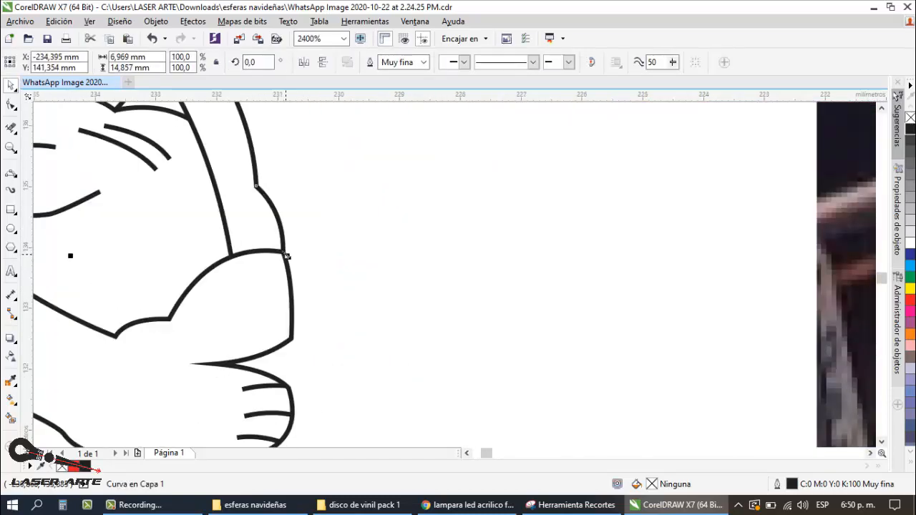
click(327, 258)
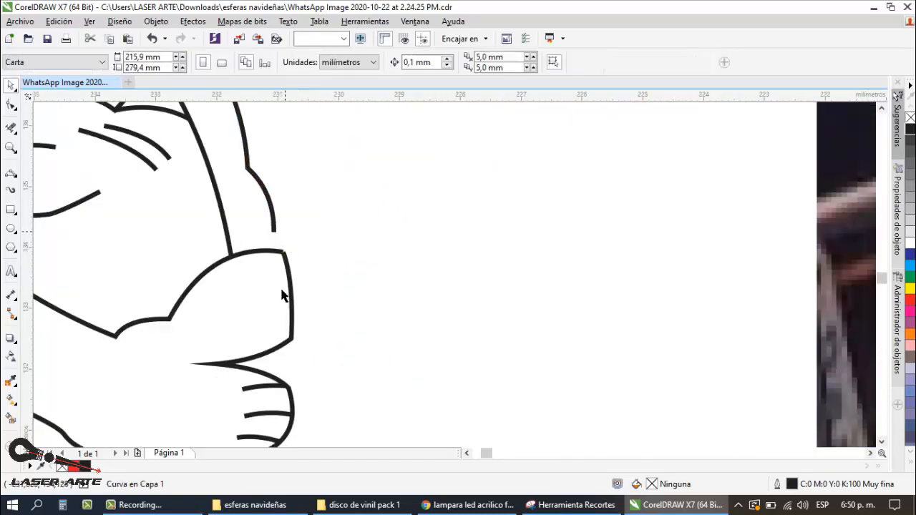
scroll(272, 261, down, 2)
scroll(279, 268, up, 2)
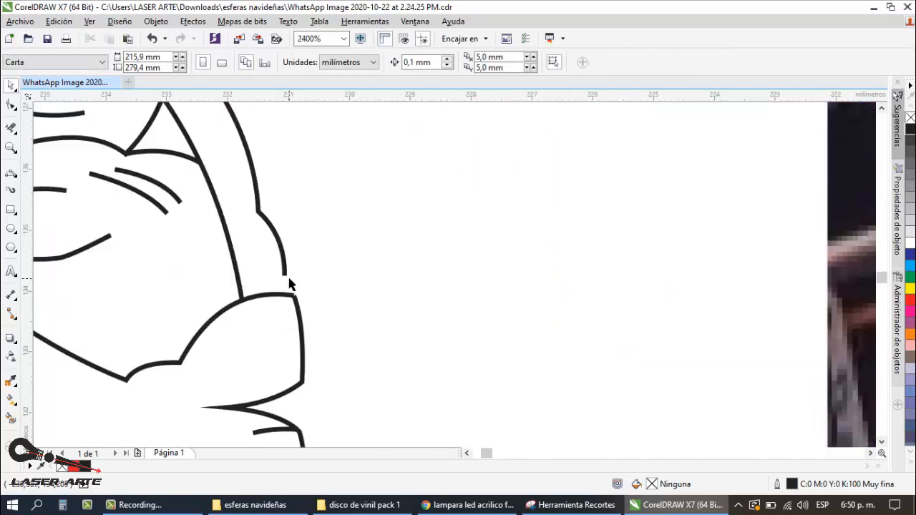
click(293, 279)
drag(294, 281, 322, 290)
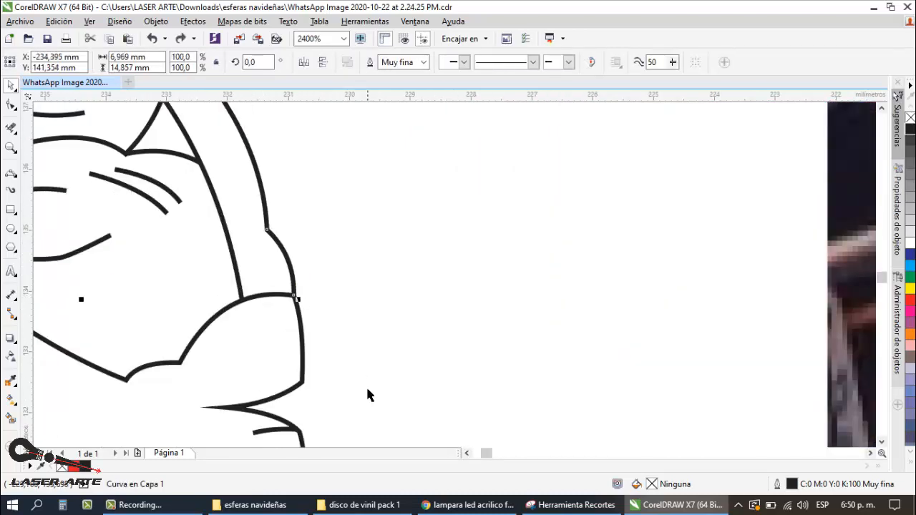
Step: Review the whole line drawing, from the heads down to the sandals and the area beneath them
scroll(293, 239, down, 3)
scroll(287, 221, down, 1)
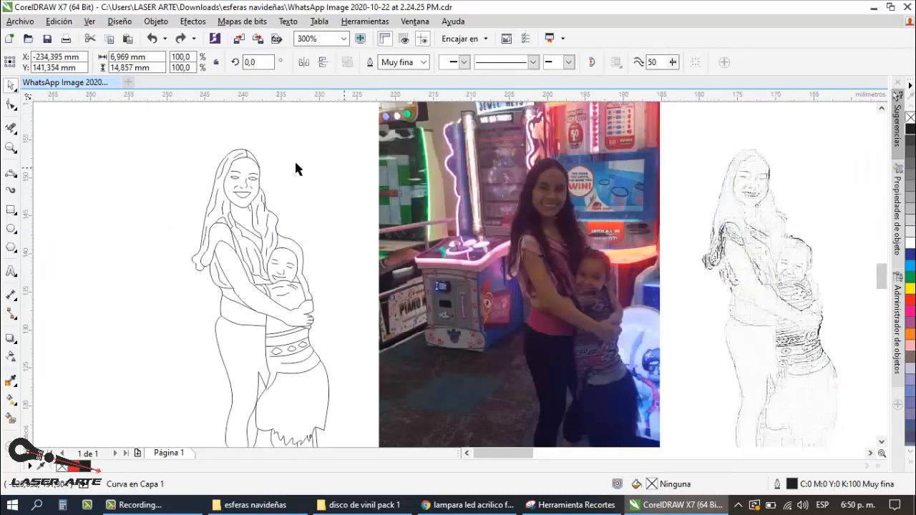
click(295, 169)
scroll(295, 168, down, 1)
mouse_move(212, 138)
mouse_down()
mouse_move(290, 208)
mouse_move(327, 351)
mouse_up()
click(205, 229)
scroll(302, 328, up, 1)
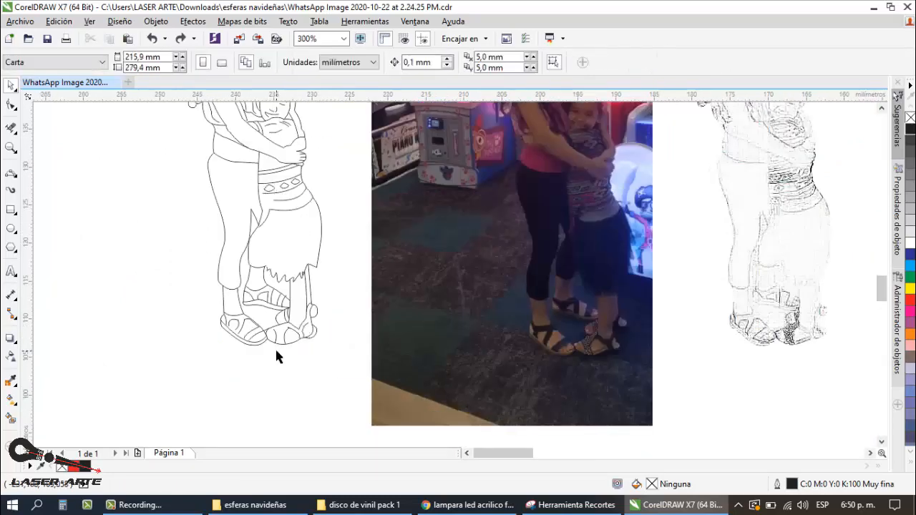
scroll(136, 227, down, 1)
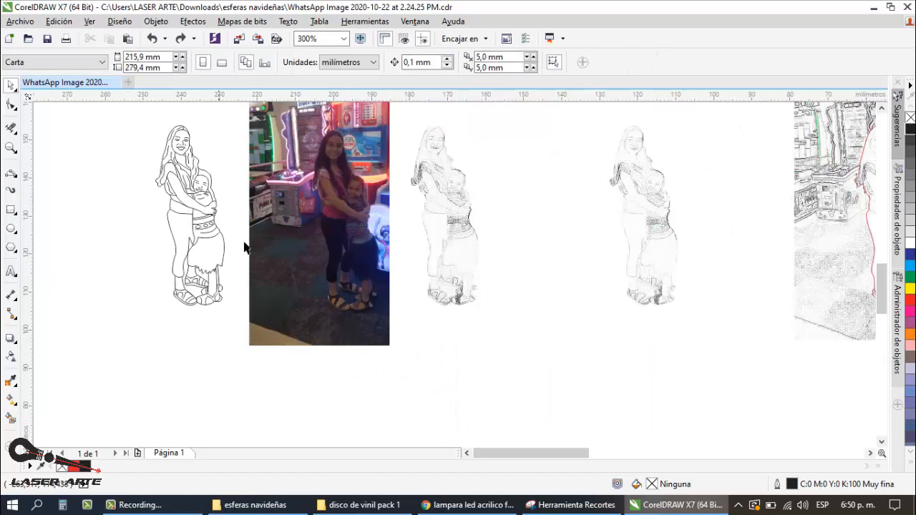
Step: Draw a flat base rectangle about 14.7 × 1.2 mm just below the feet of the line drawing
scroll(198, 241, down, 1)
scroll(241, 308, up, 2)
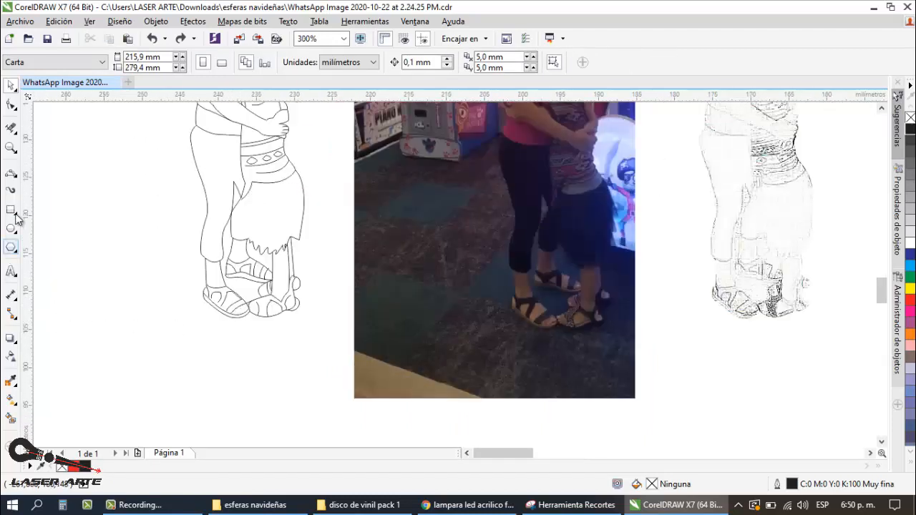
click(11, 210)
drag(201, 337, 317, 350)
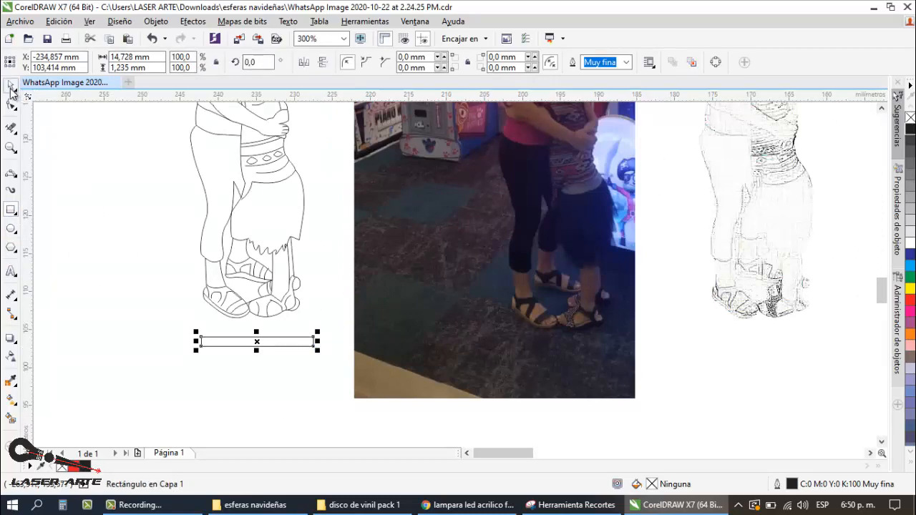
click(12, 88)
scroll(165, 206, down, 1)
scroll(241, 324, up, 1)
click(226, 304)
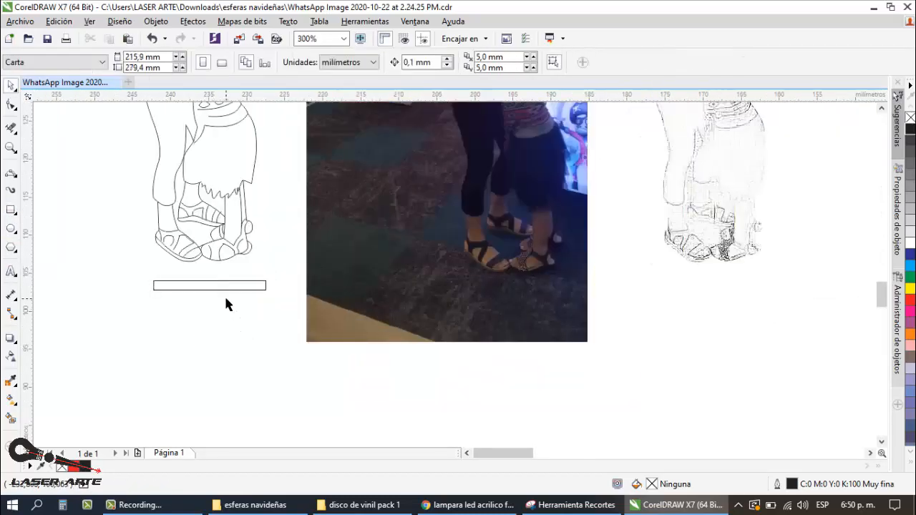
scroll(208, 294, down, 1)
scroll(102, 262, up, 1)
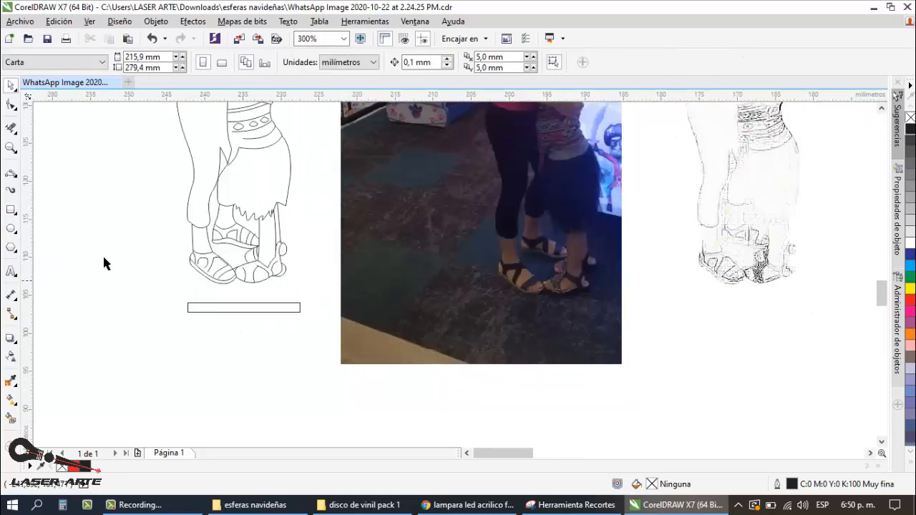
click(12, 177)
click(50, 170)
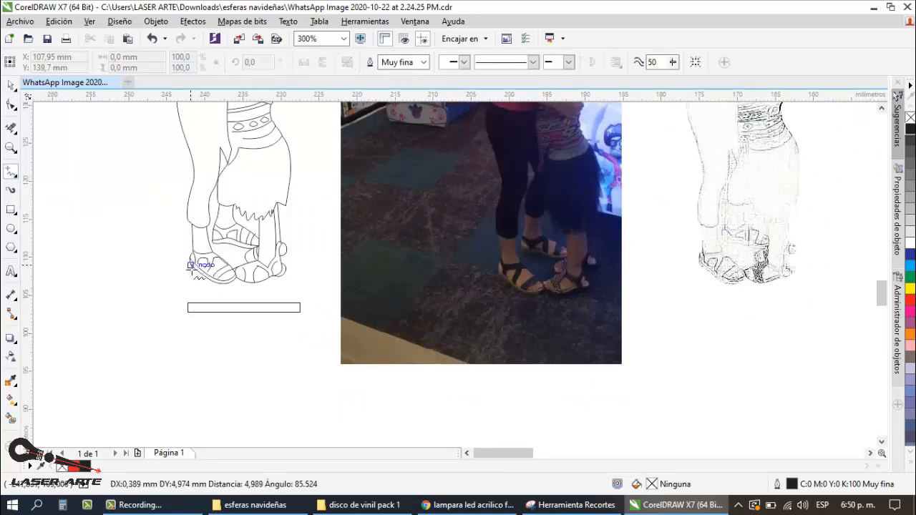
click(11, 84)
Step: Narrow the base rectangle symmetrically about its centre to about 11.3 mm wide
click(243, 308)
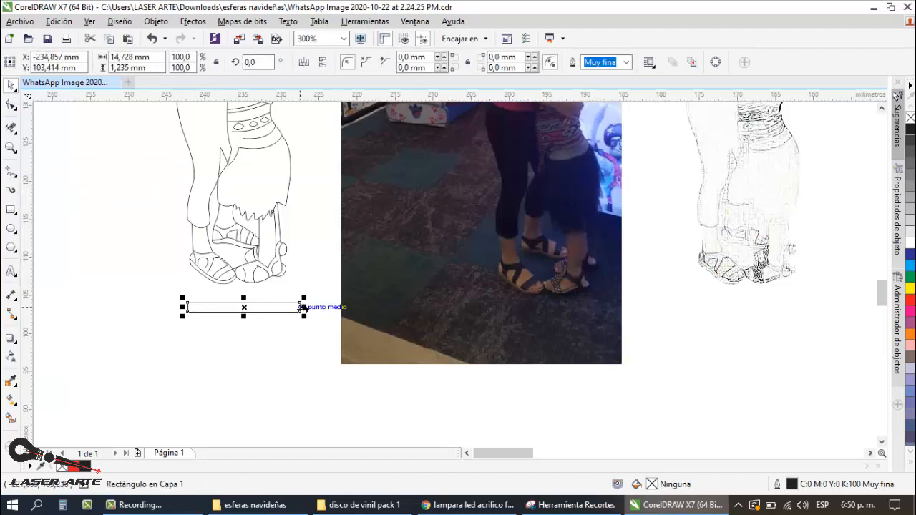
scroll(305, 308, up, 2)
drag(297, 306, 274, 306)
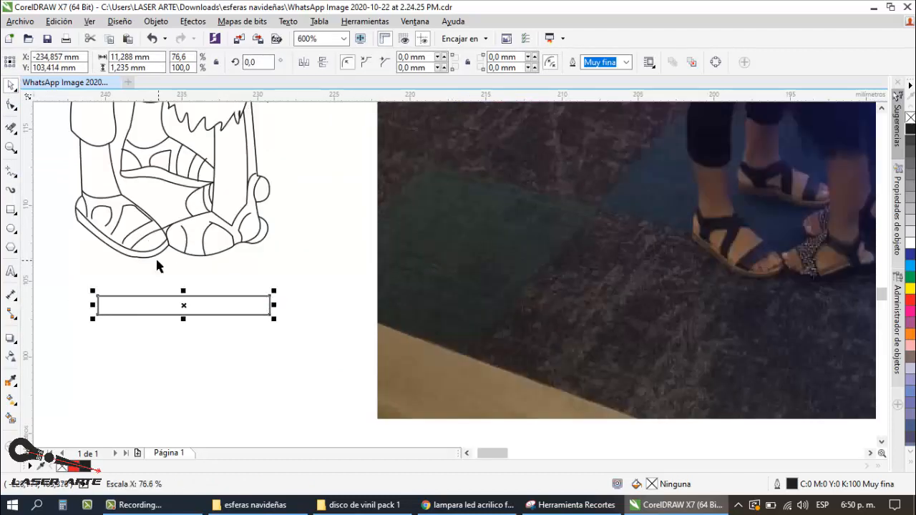
click(157, 266)
Step: Draw two straight freehand lines, about 4.9 mm and 4.3 mm long, joining the base rectangle's upper corners to the outer edges of the feet
key(F5)
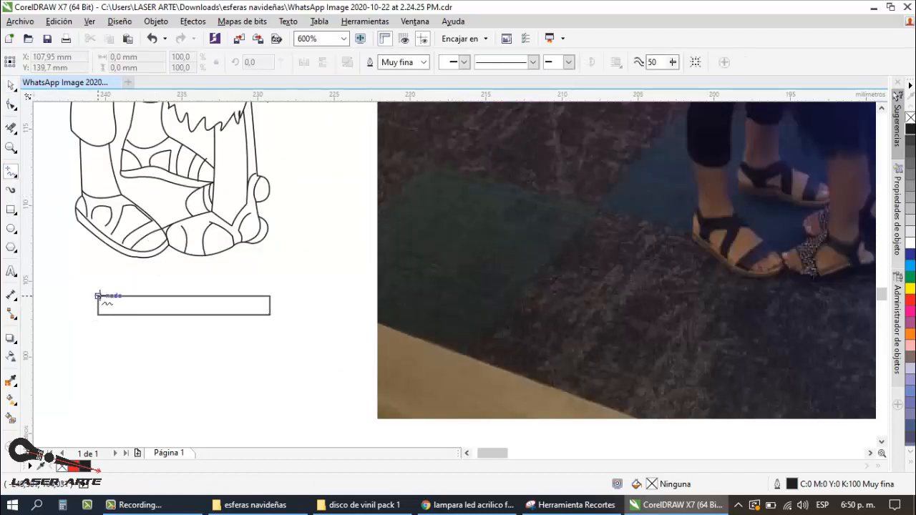
click(99, 296)
click(79, 219)
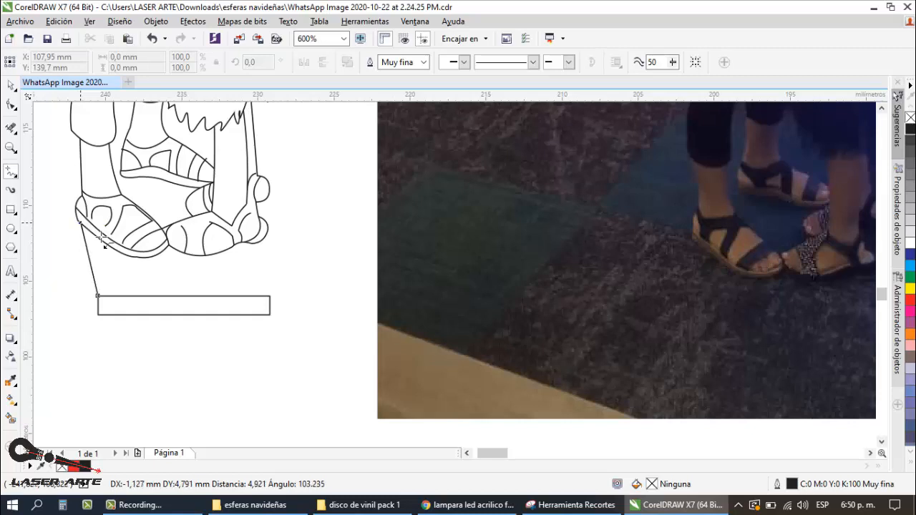
click(269, 300)
click(267, 225)
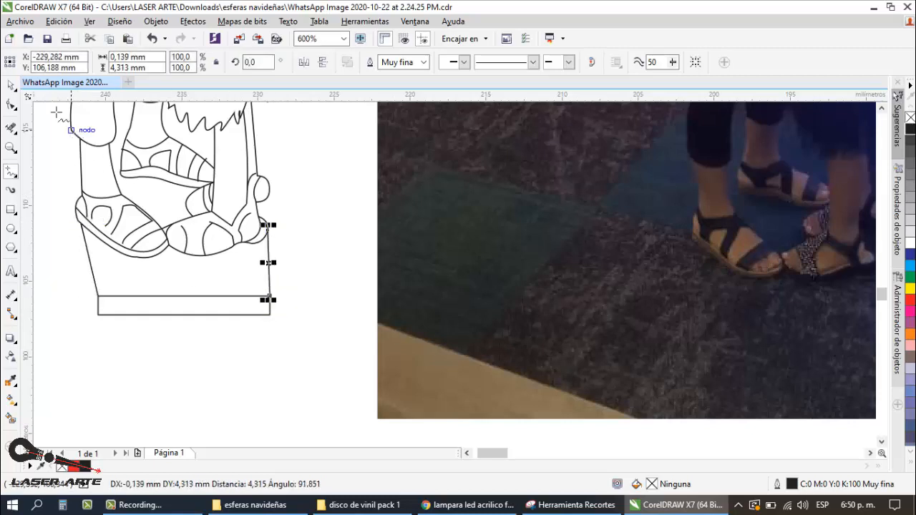
click(11, 84)
scroll(254, 409, down, 4)
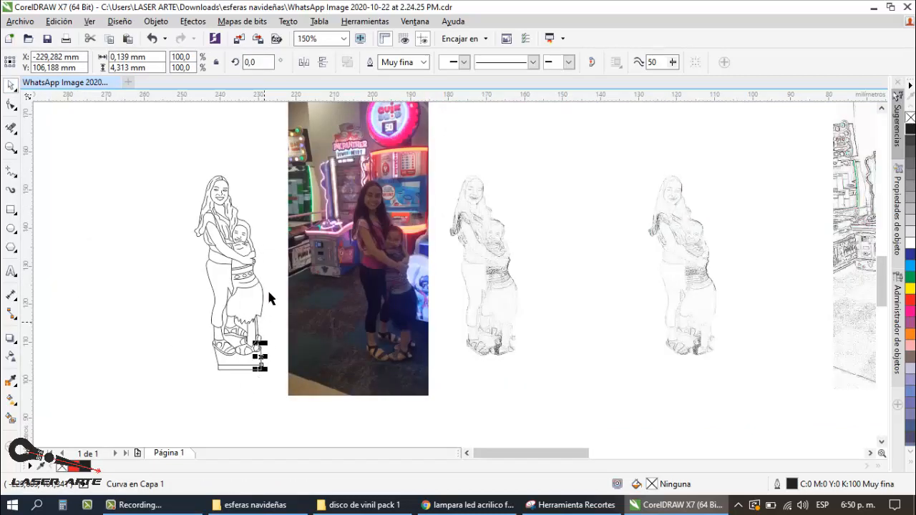
click(260, 222)
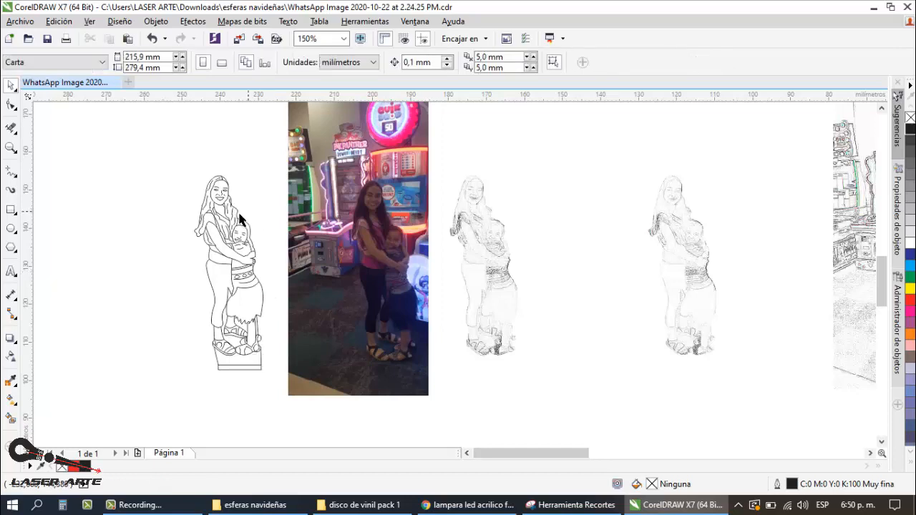
Step: Create a red boundary curve around the whole line drawing and its base, then check it by moving it aside and undoing the move
drag(160, 156, 287, 398)
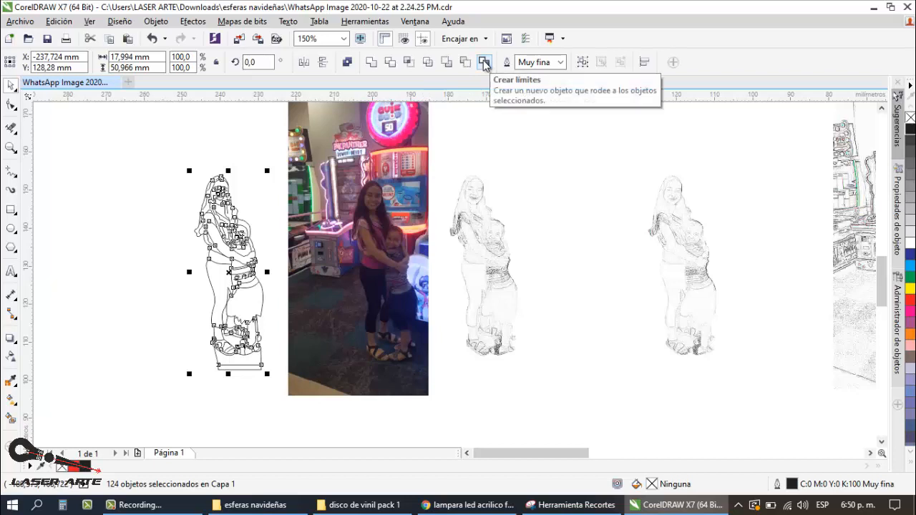
click(485, 63)
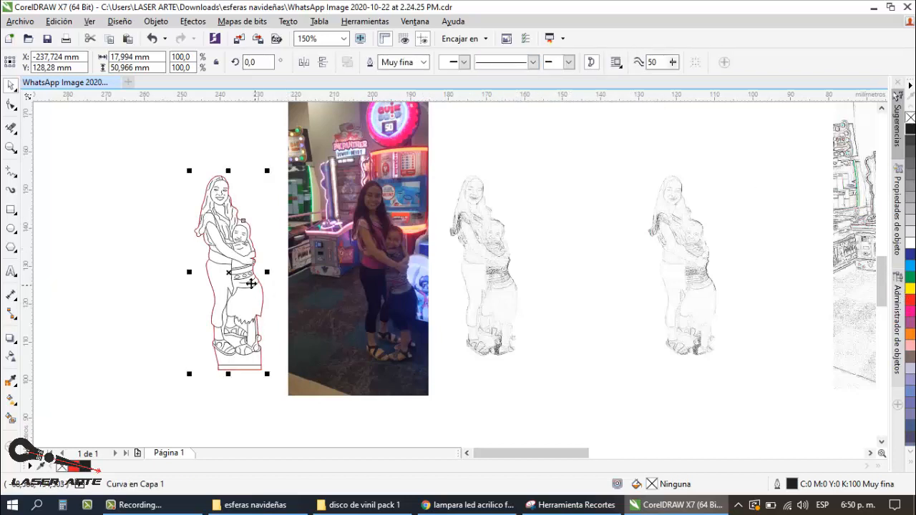
drag(224, 273, 153, 272)
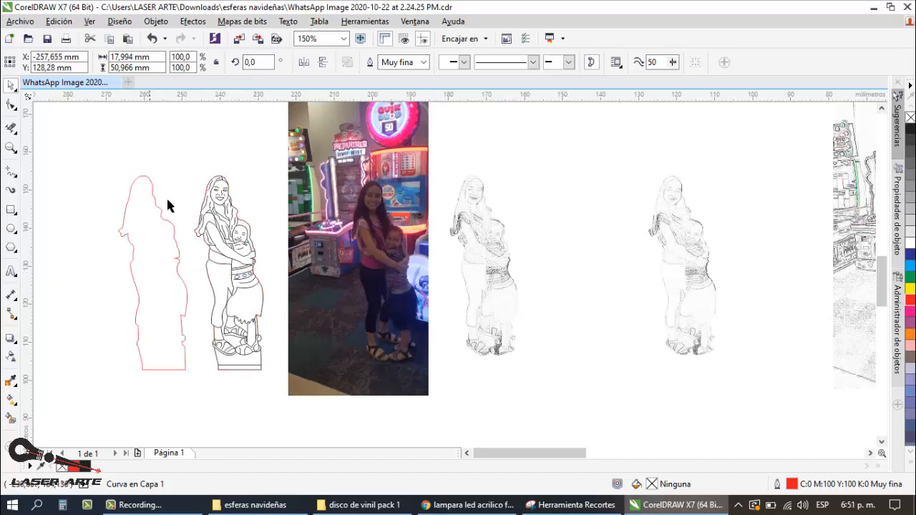
key(ctrl+z)
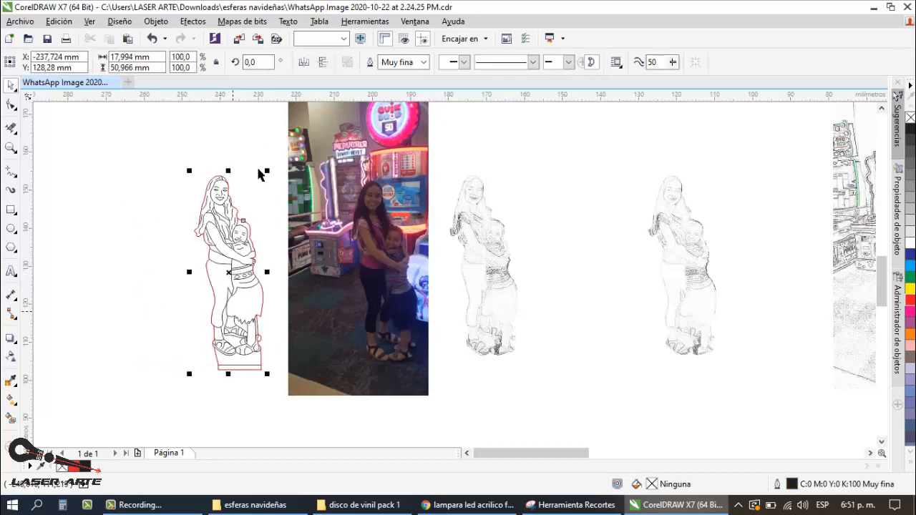
Step: Delete the black base rectangle and the two straight lines joining it to the feet, keeping the red contour
click(259, 380)
scroll(259, 380, up, 1)
drag(276, 381, 133, 329)
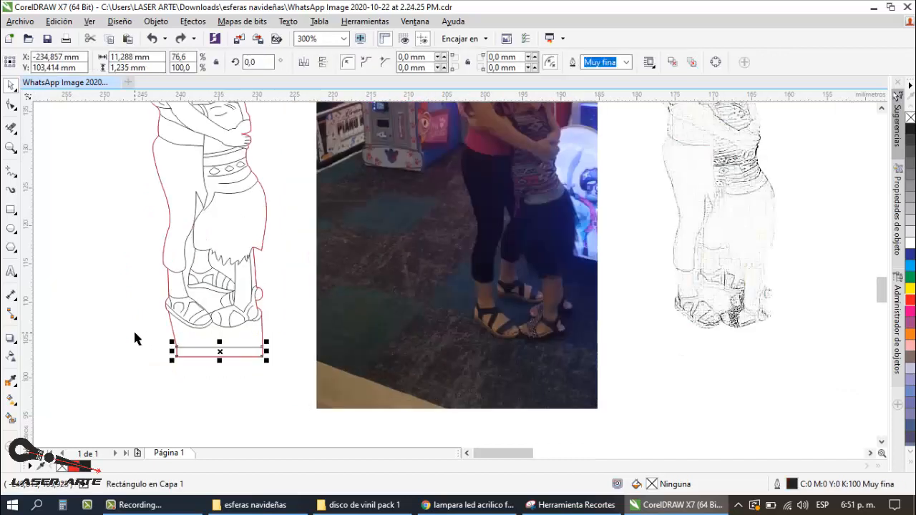
key(Delete)
drag(284, 375, 258, 312)
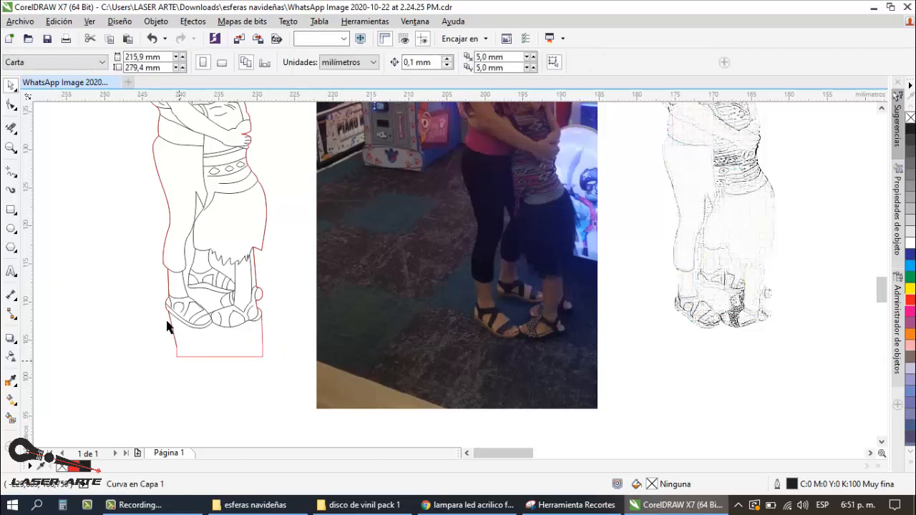
scroll(165, 317, up, 1)
click(181, 352)
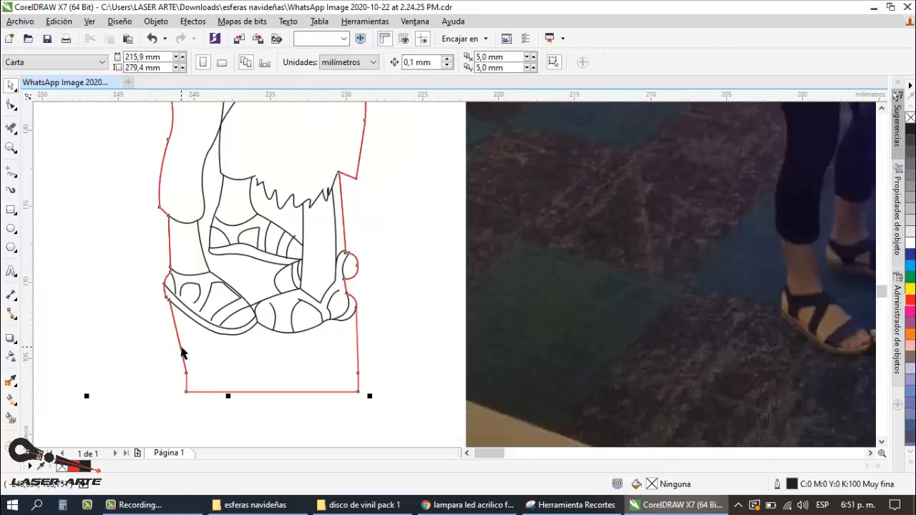
click(181, 350)
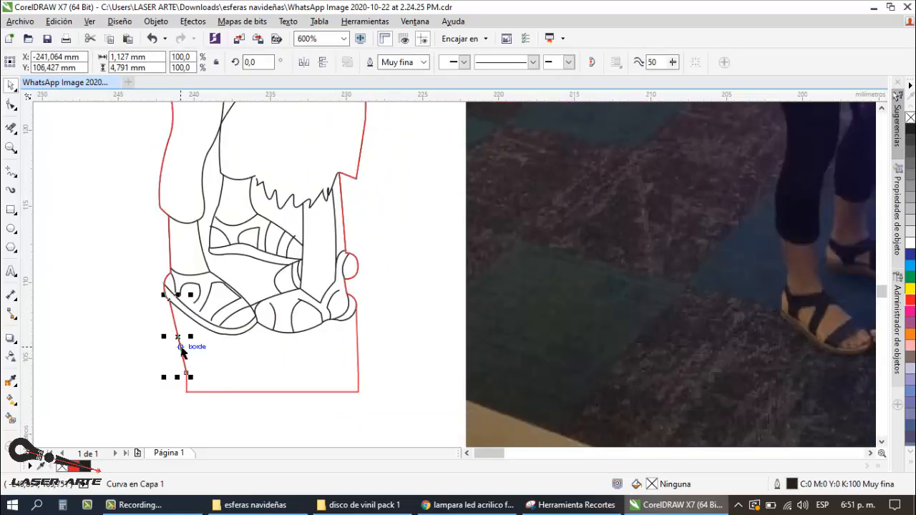
click(192, 347)
scroll(191, 347, down, 2)
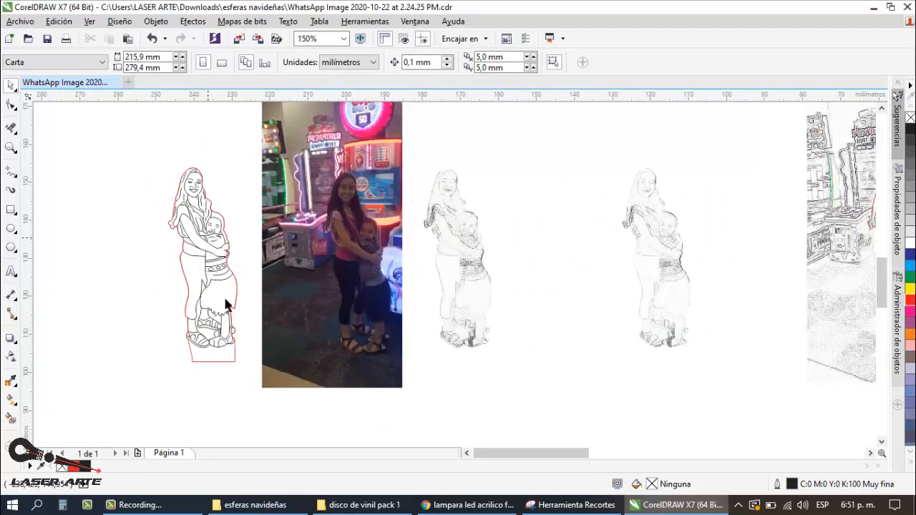
click(229, 361)
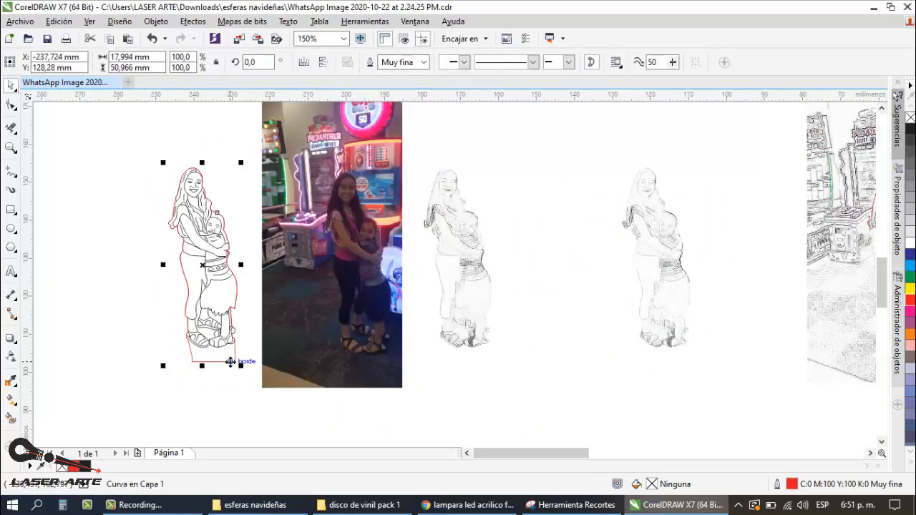
click(167, 506)
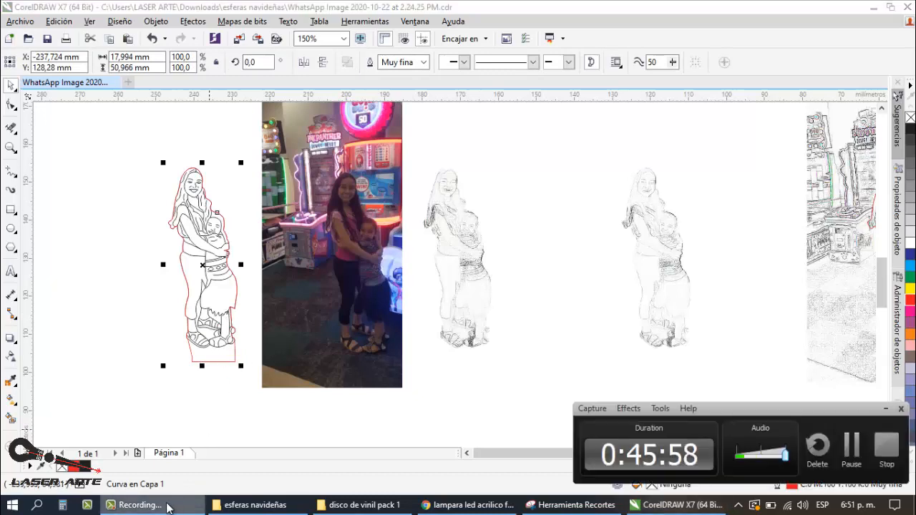
click(166, 506)
click(149, 280)
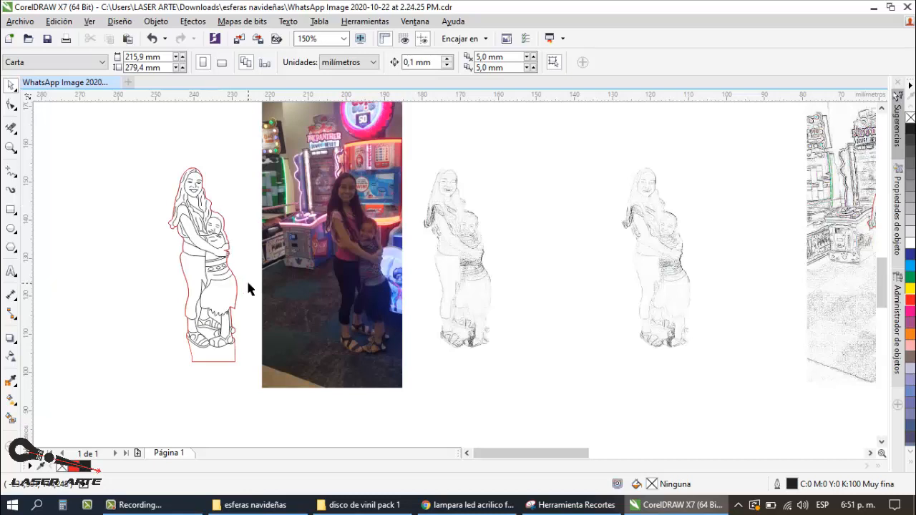
Step: Move the colour photo to the left side of the red-outlined line drawing, placing the two side by side
scroll(342, 259, down, 2)
scroll(343, 256, up, 2)
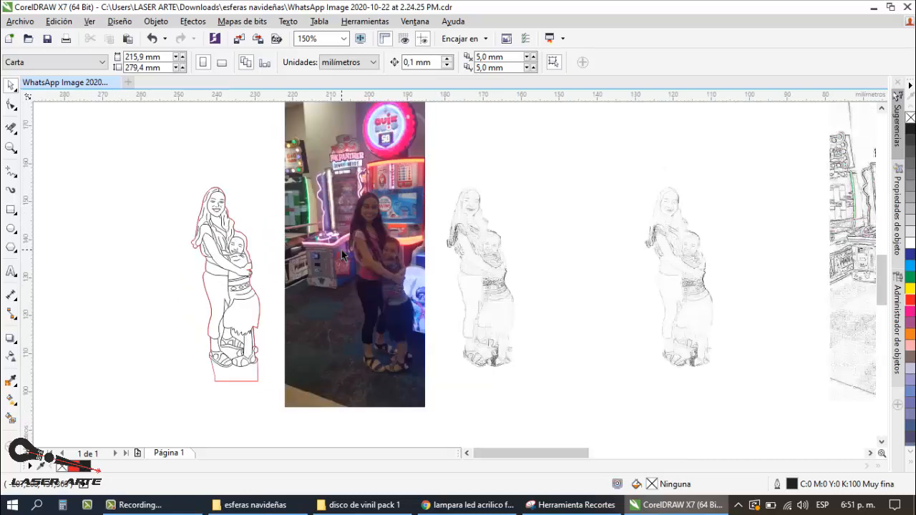
scroll(316, 254, down, 2)
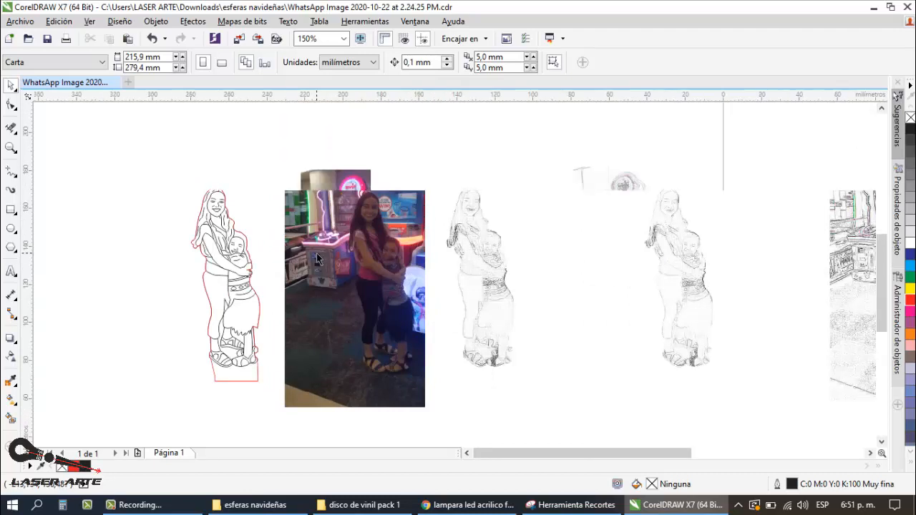
scroll(290, 279, up, 2)
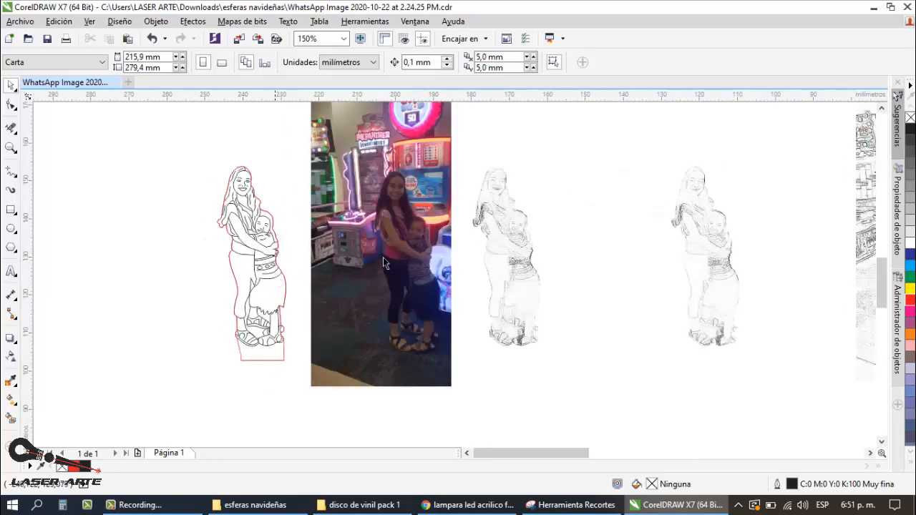
scroll(361, 222, up, 1)
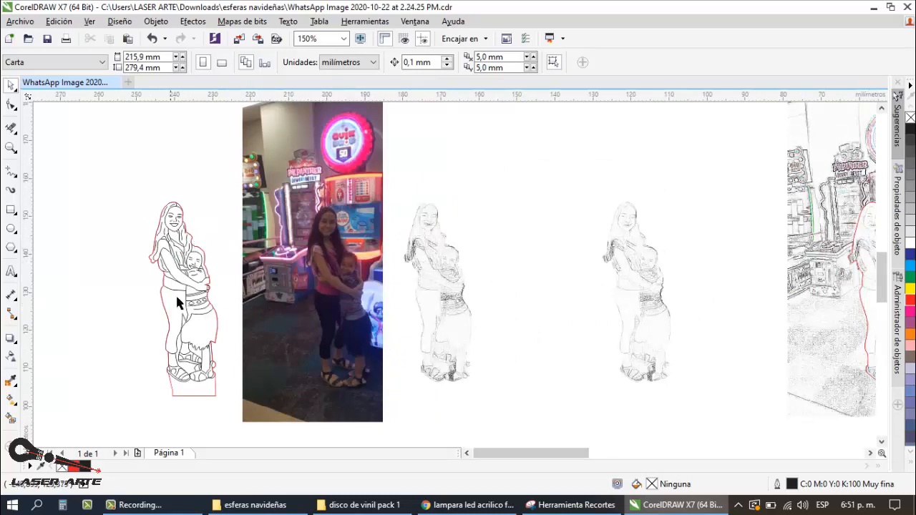
scroll(176, 300, up, 1)
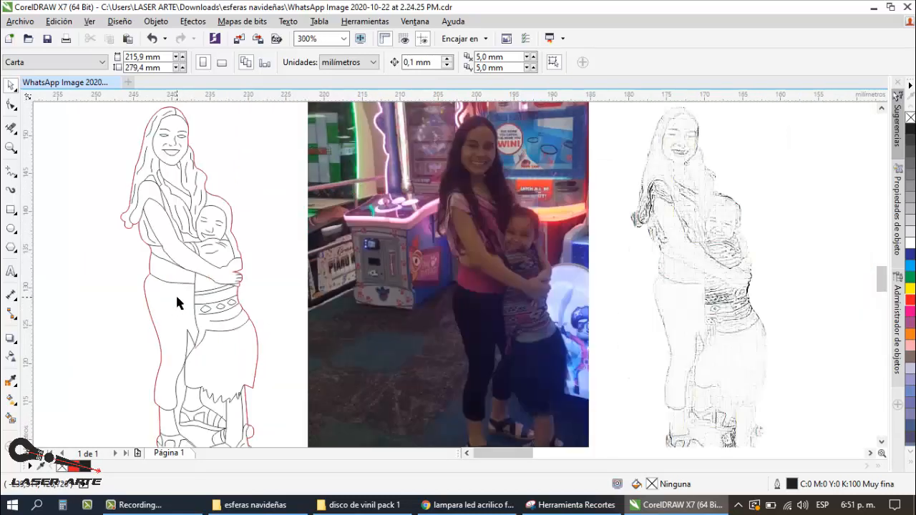
scroll(175, 293, down, 1)
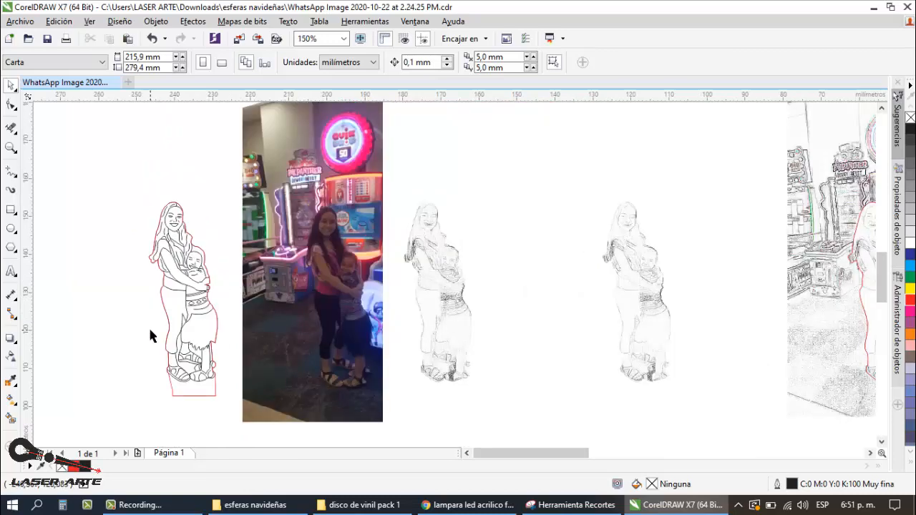
scroll(148, 325, up, 1)
scroll(439, 197, down, 1)
drag(452, 223, 207, 223)
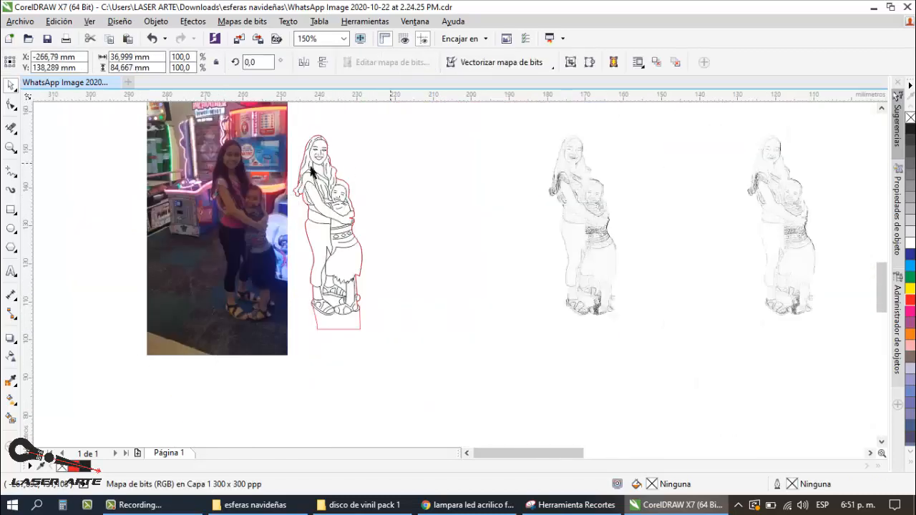
Step: Compare the line drawing and its red contour with the photo, examining the full figures and the faces and arms up close
scroll(251, 152, up, 1)
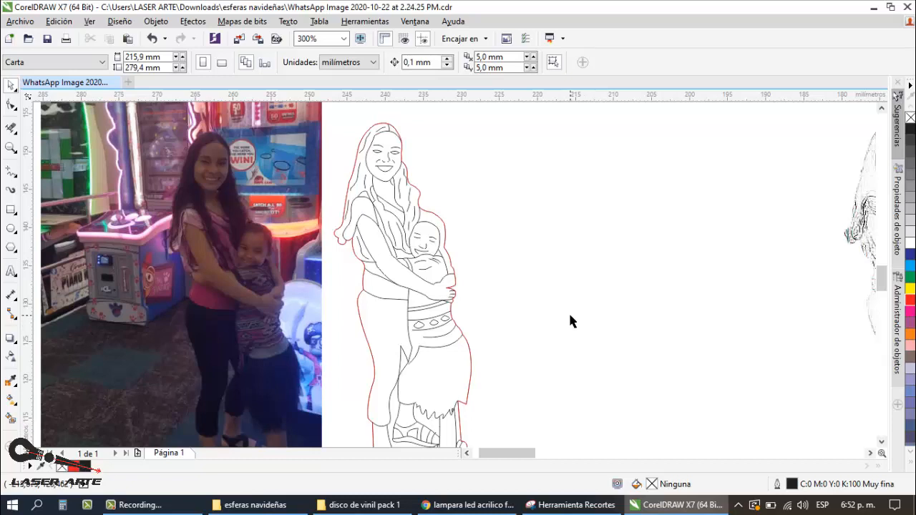
scroll(569, 315, down, 2)
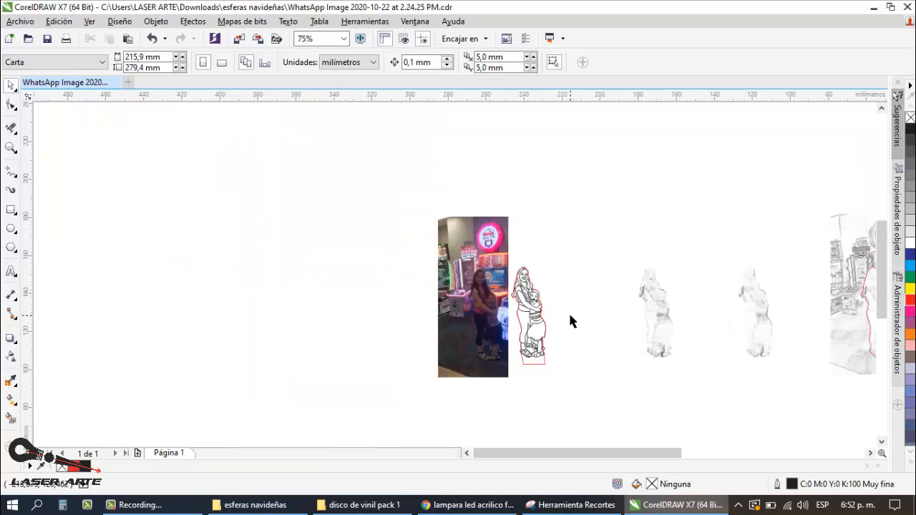
scroll(569, 315, up, 1)
scroll(511, 344, up, 1)
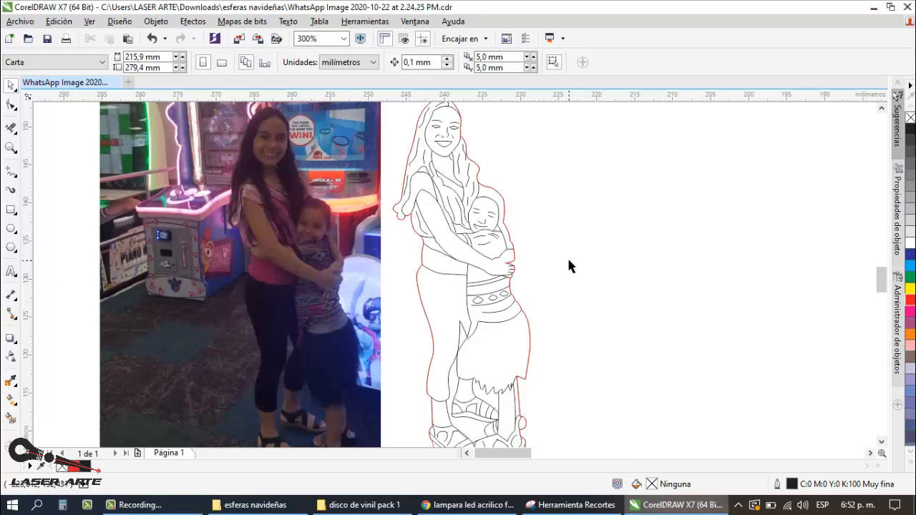
scroll(567, 256, down, 1)
scroll(542, 262, up, 1)
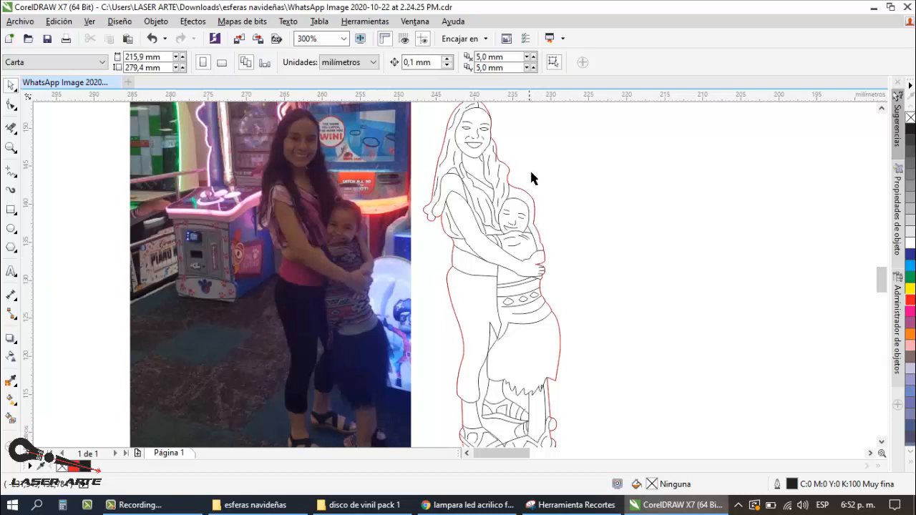
scroll(416, 128, up, 2)
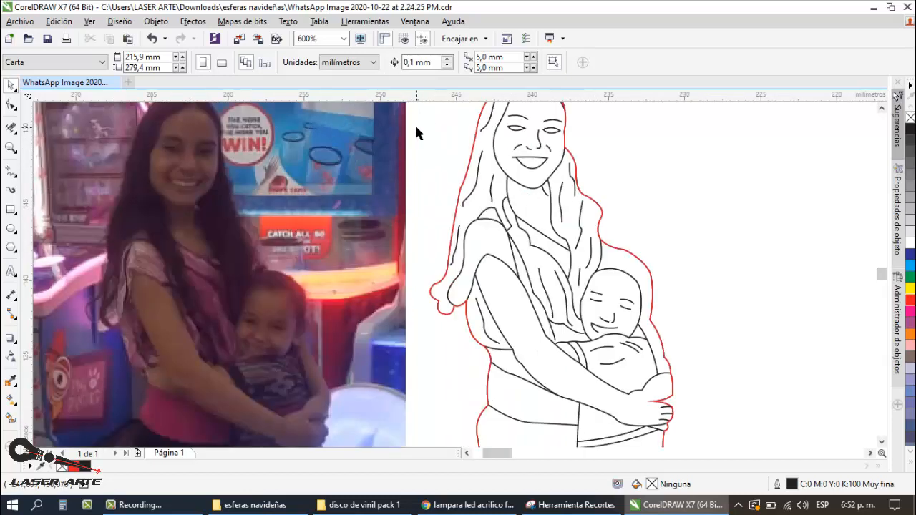